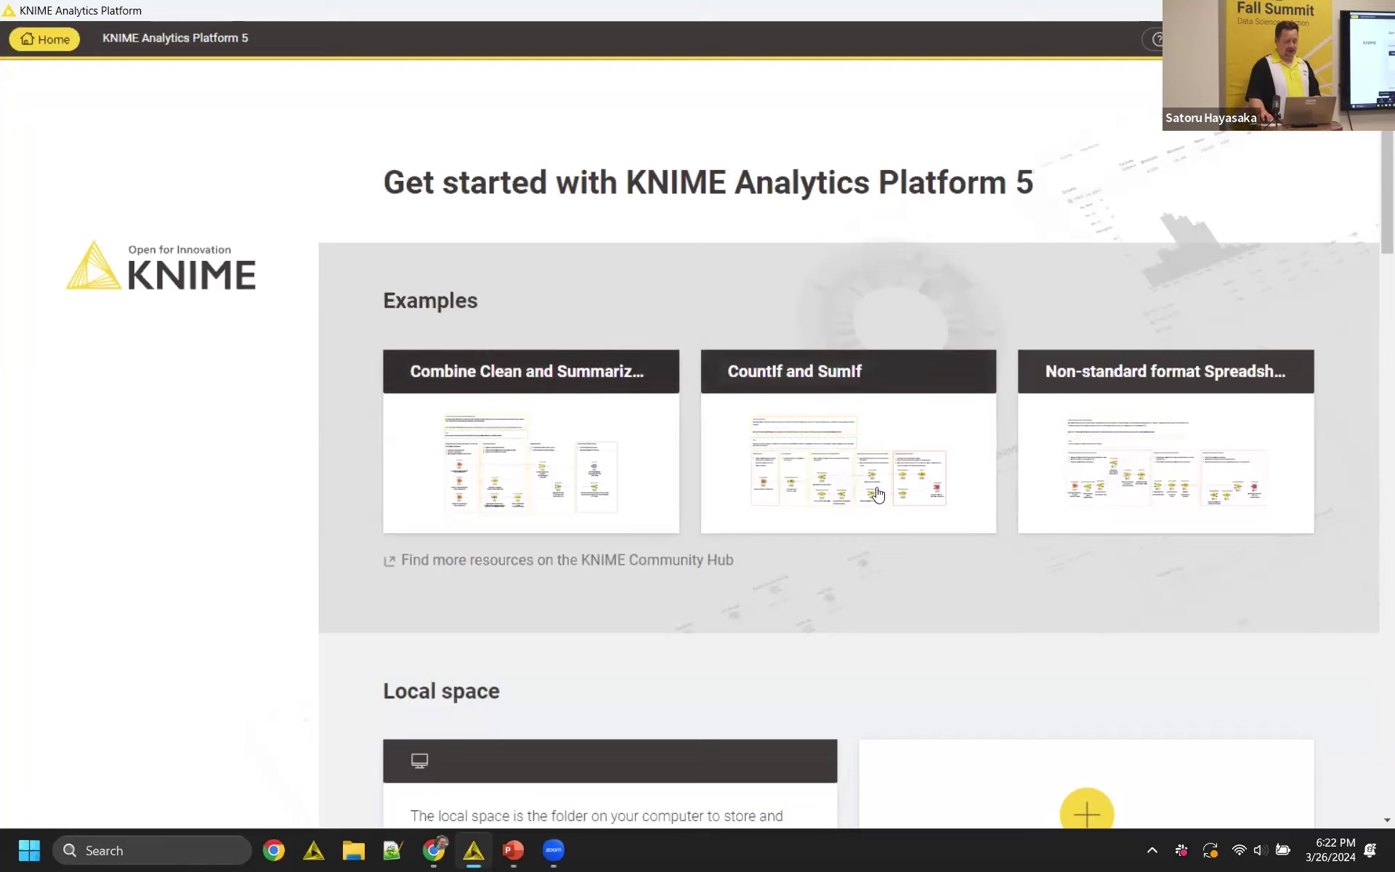
- Open the Combine Clean and Summarize Spreadsheet Data example, examine its annotated sections and nodes, and close it
click(508, 436)
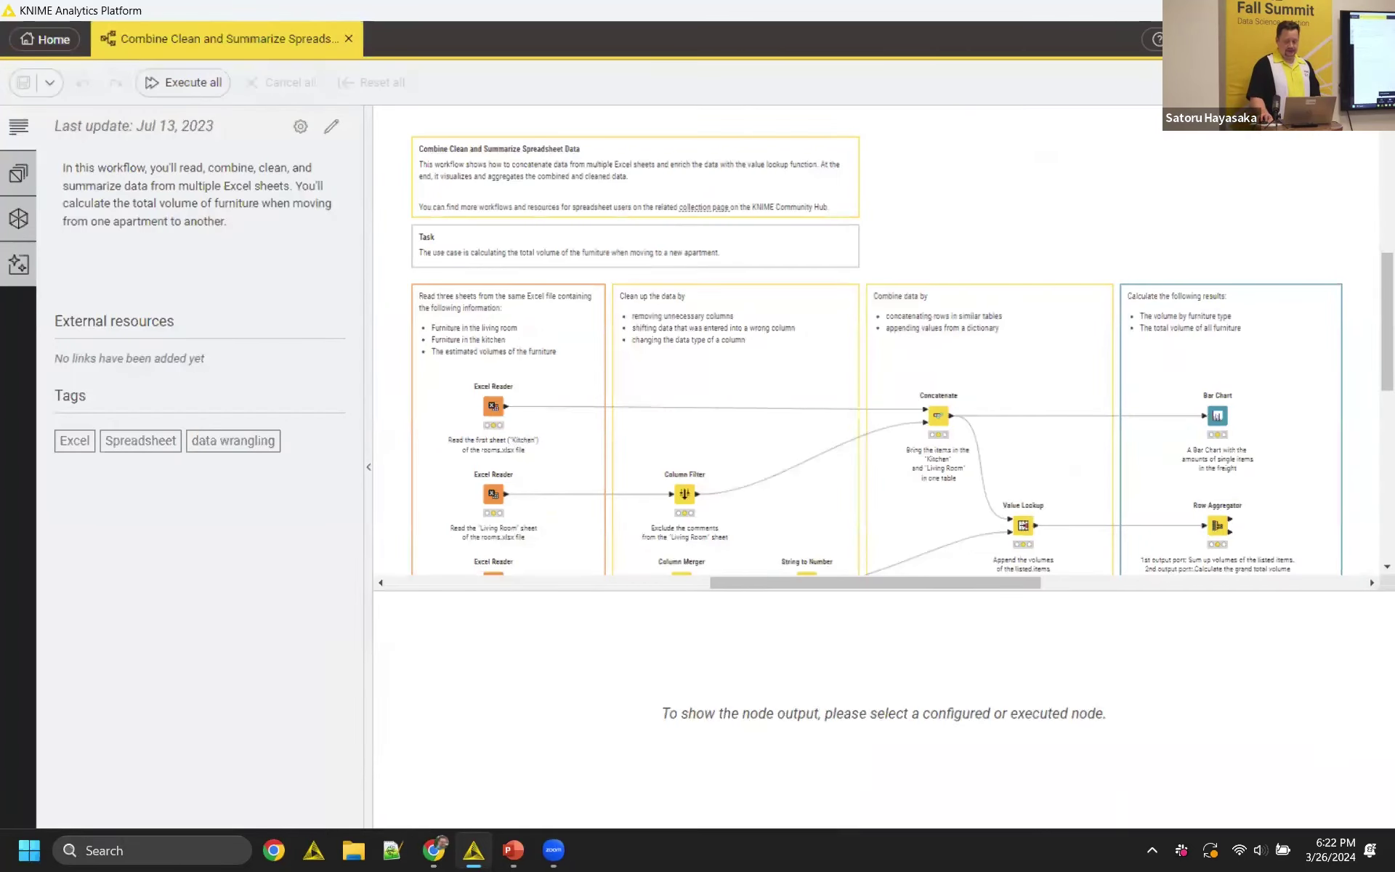
click(1351, 82)
click(1339, 273)
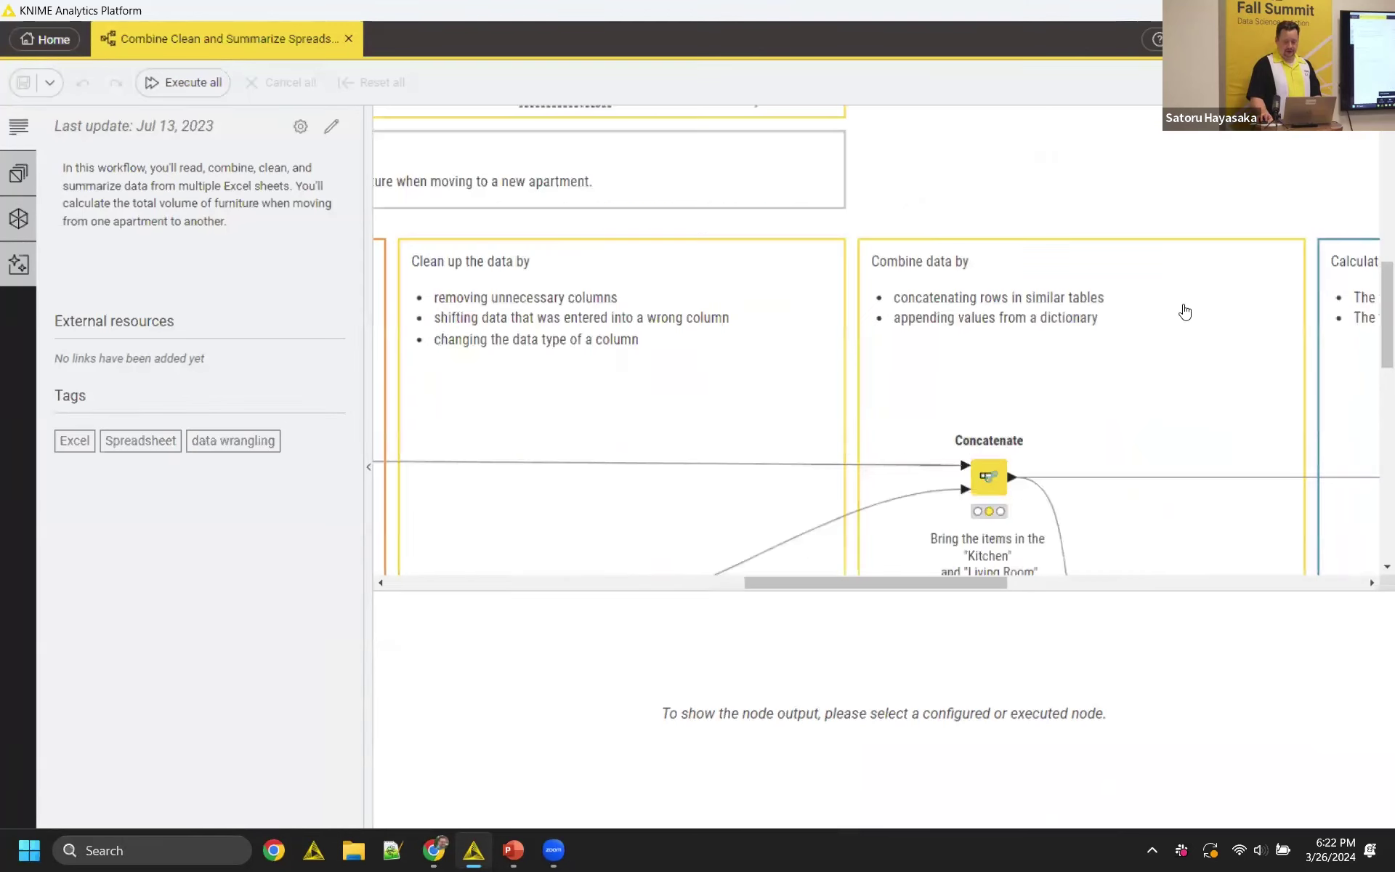
scroll(849, 489, left, 7)
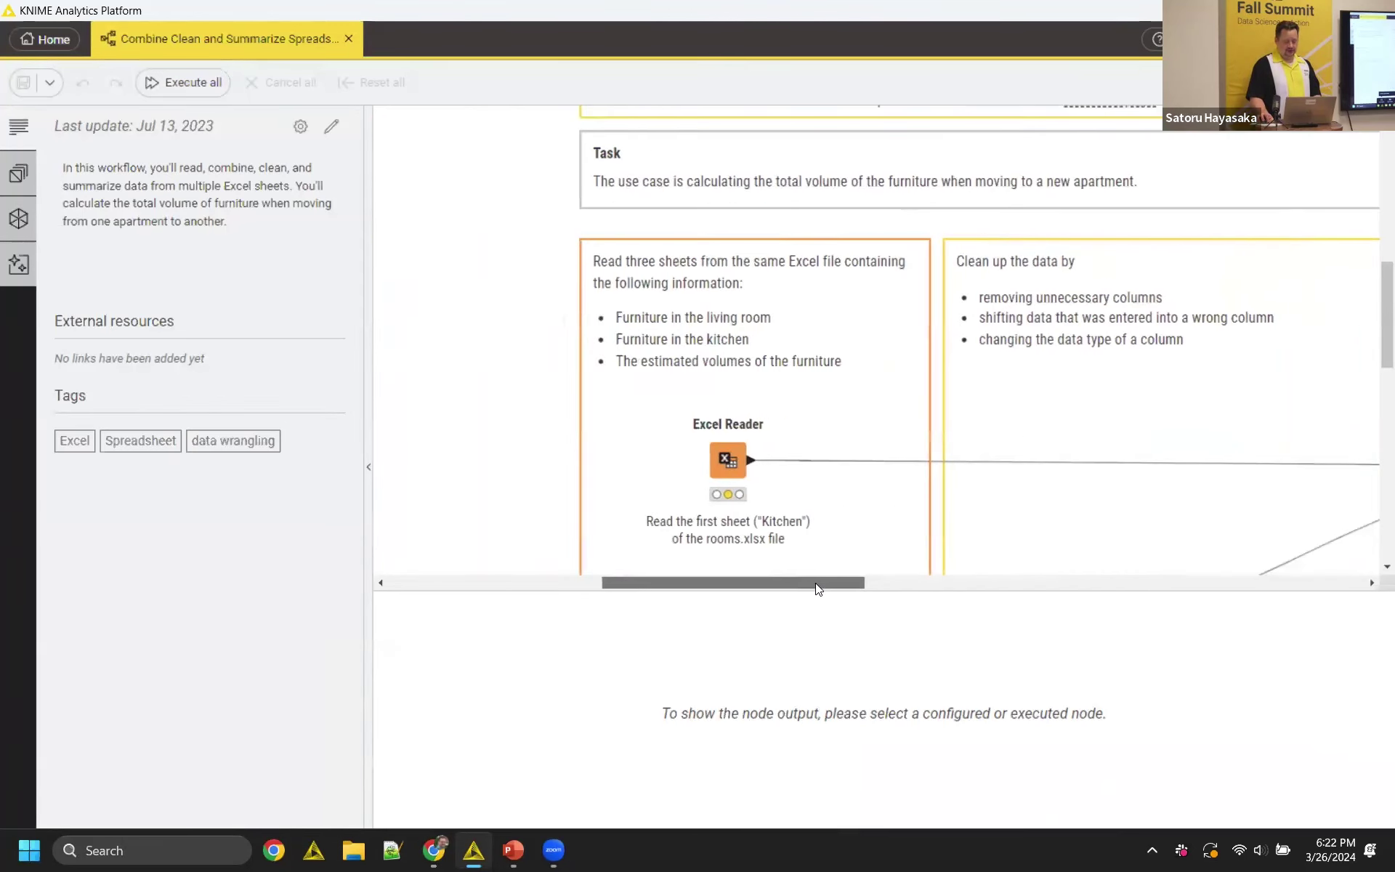
scroll(807, 342, up, 5)
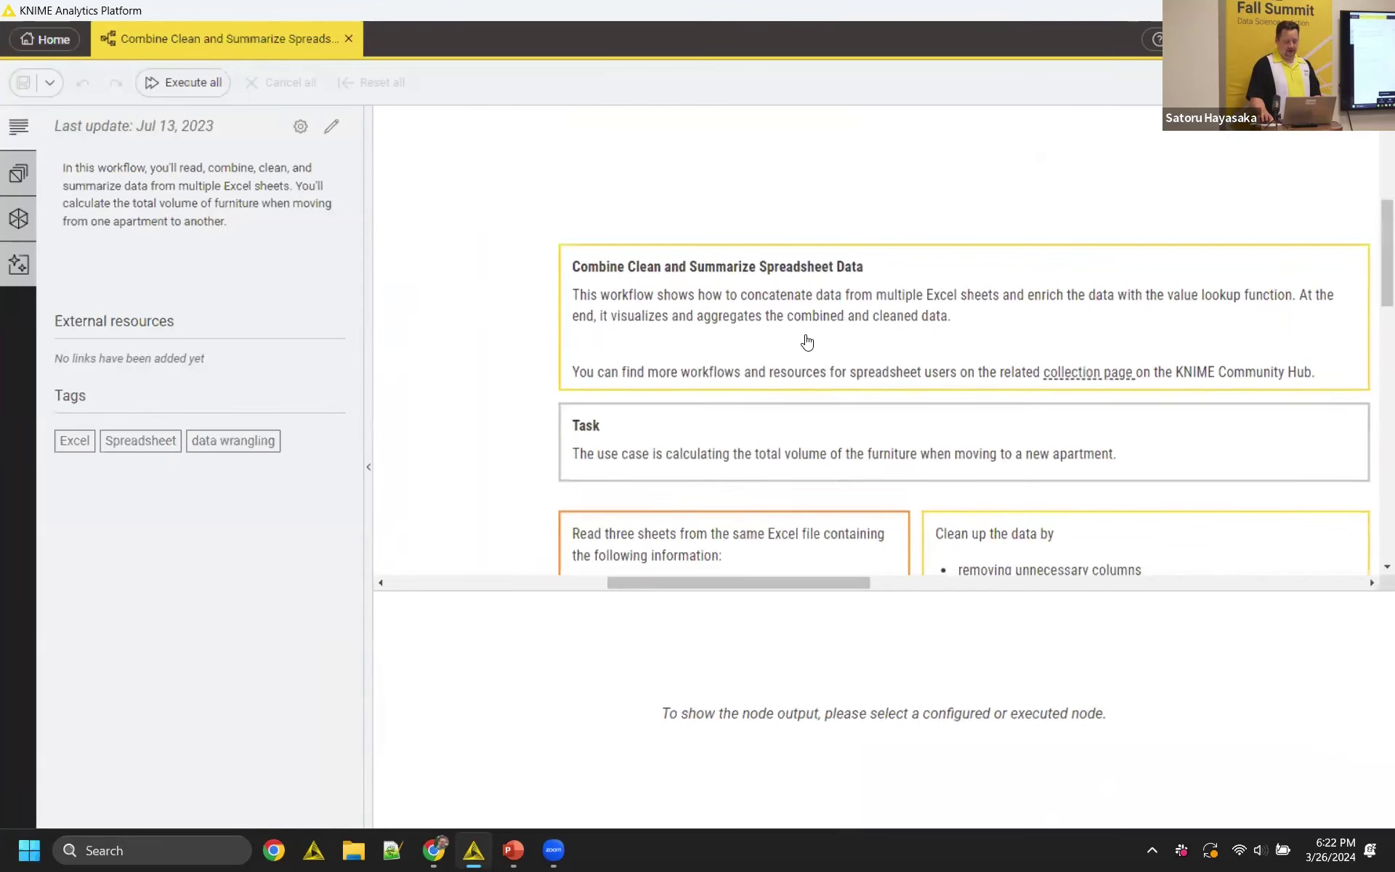
scroll(805, 334, down, 4)
scroll(805, 335, down, 5)
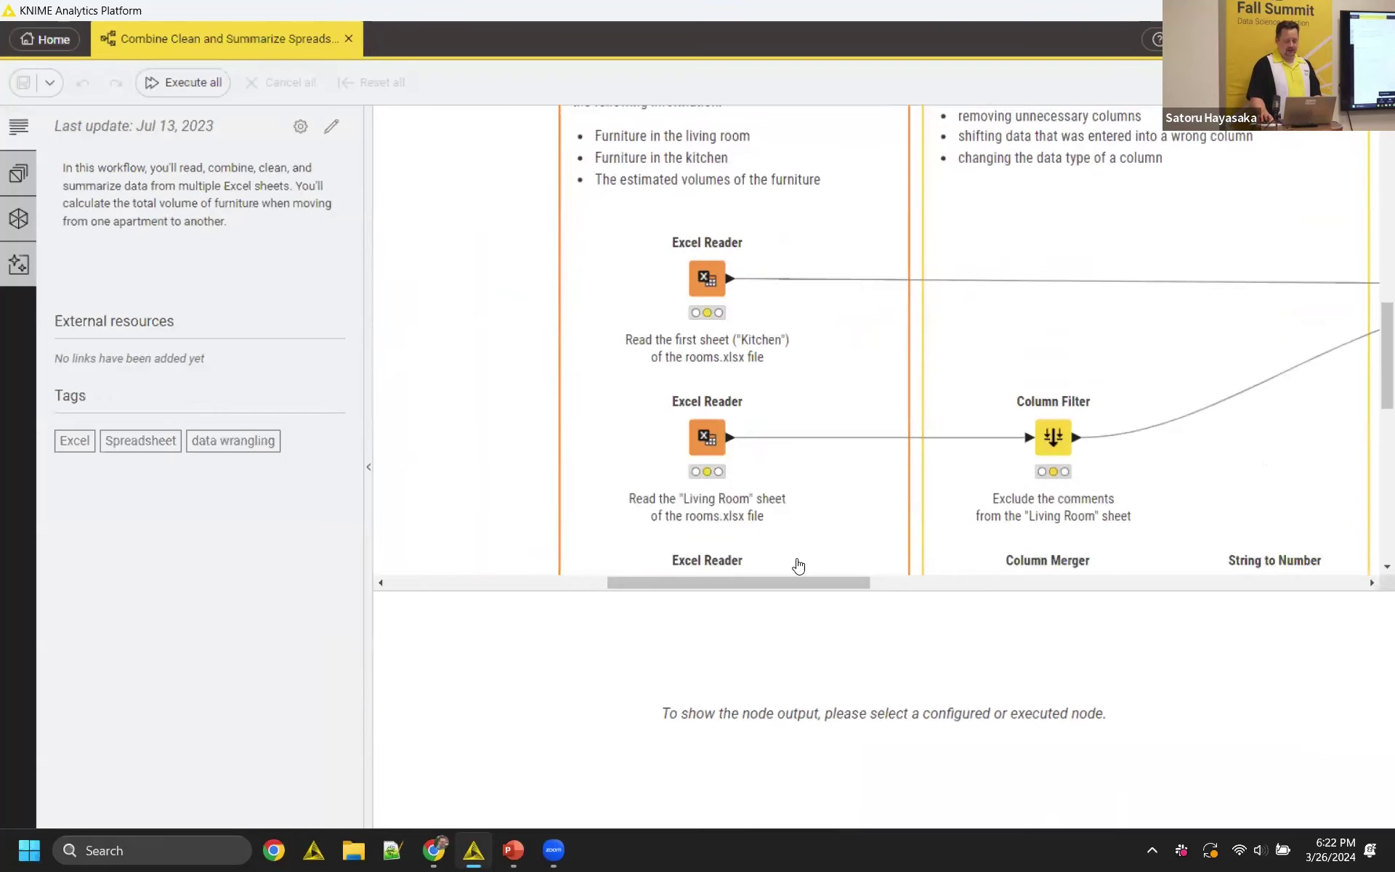
drag(762, 578, 786, 581)
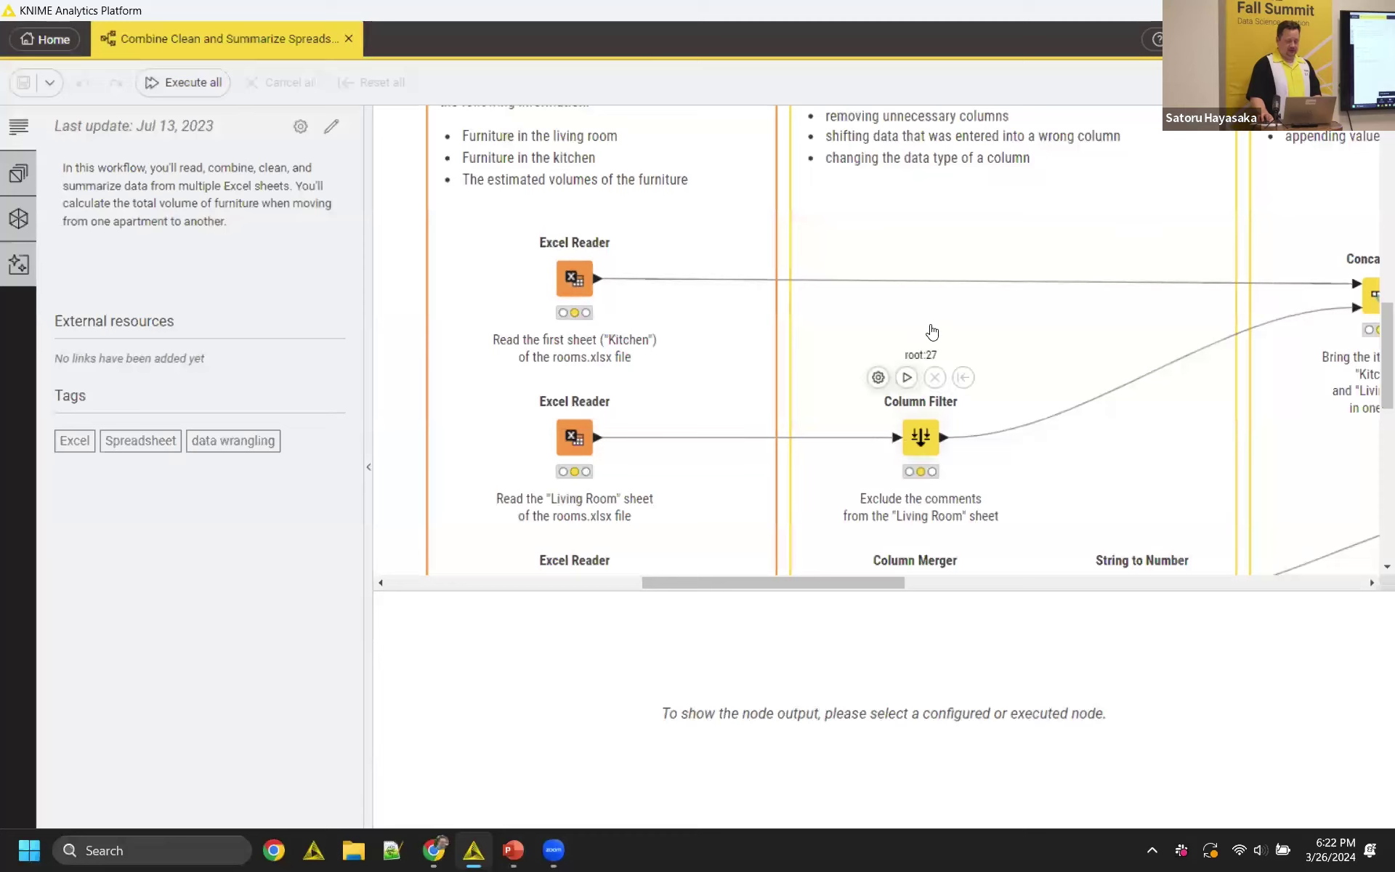
scroll(837, 337, up, 3)
scroll(838, 337, down, 2)
scroll(841, 329, down, 3)
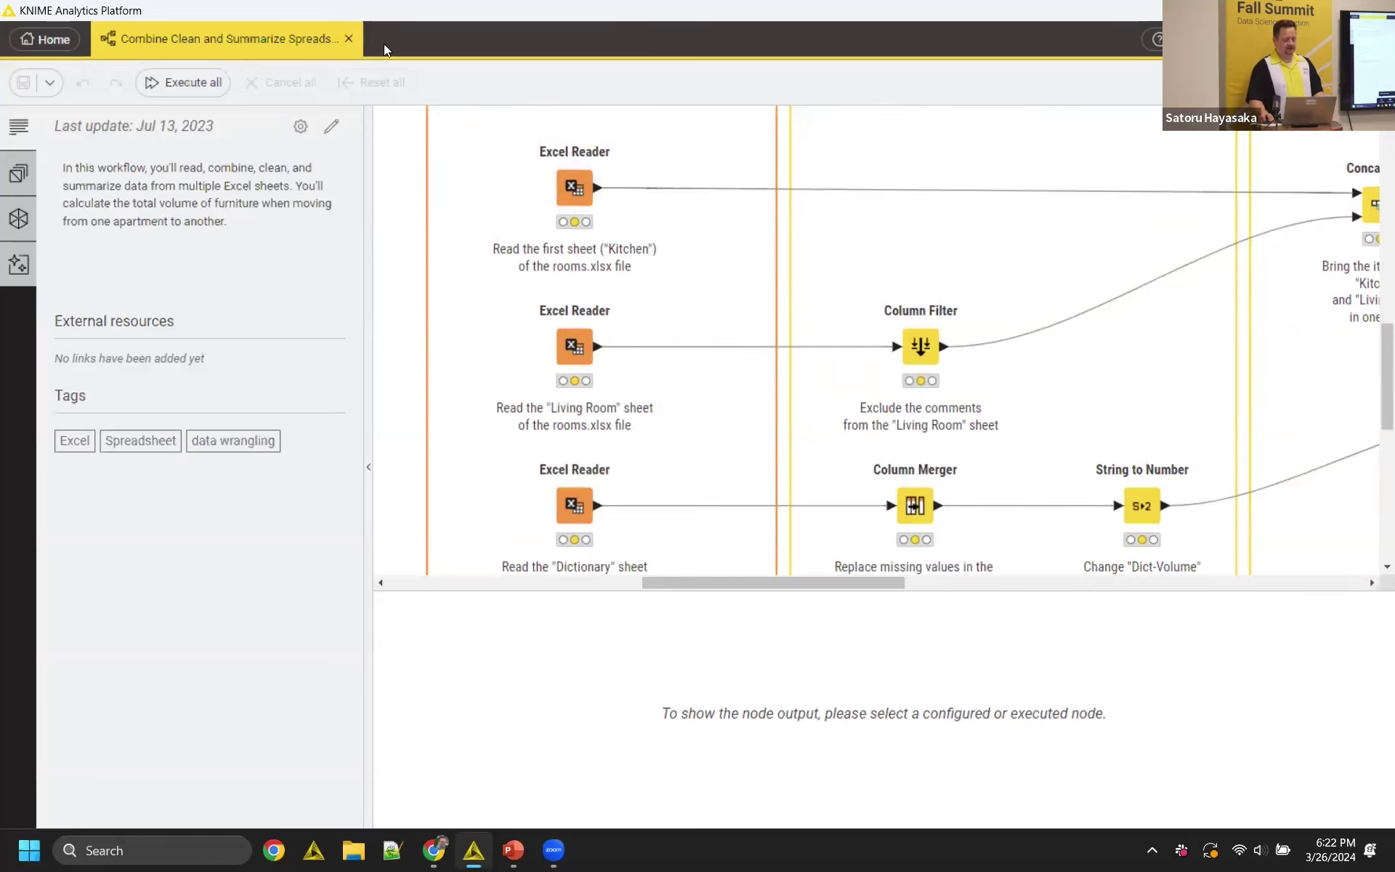
click(348, 40)
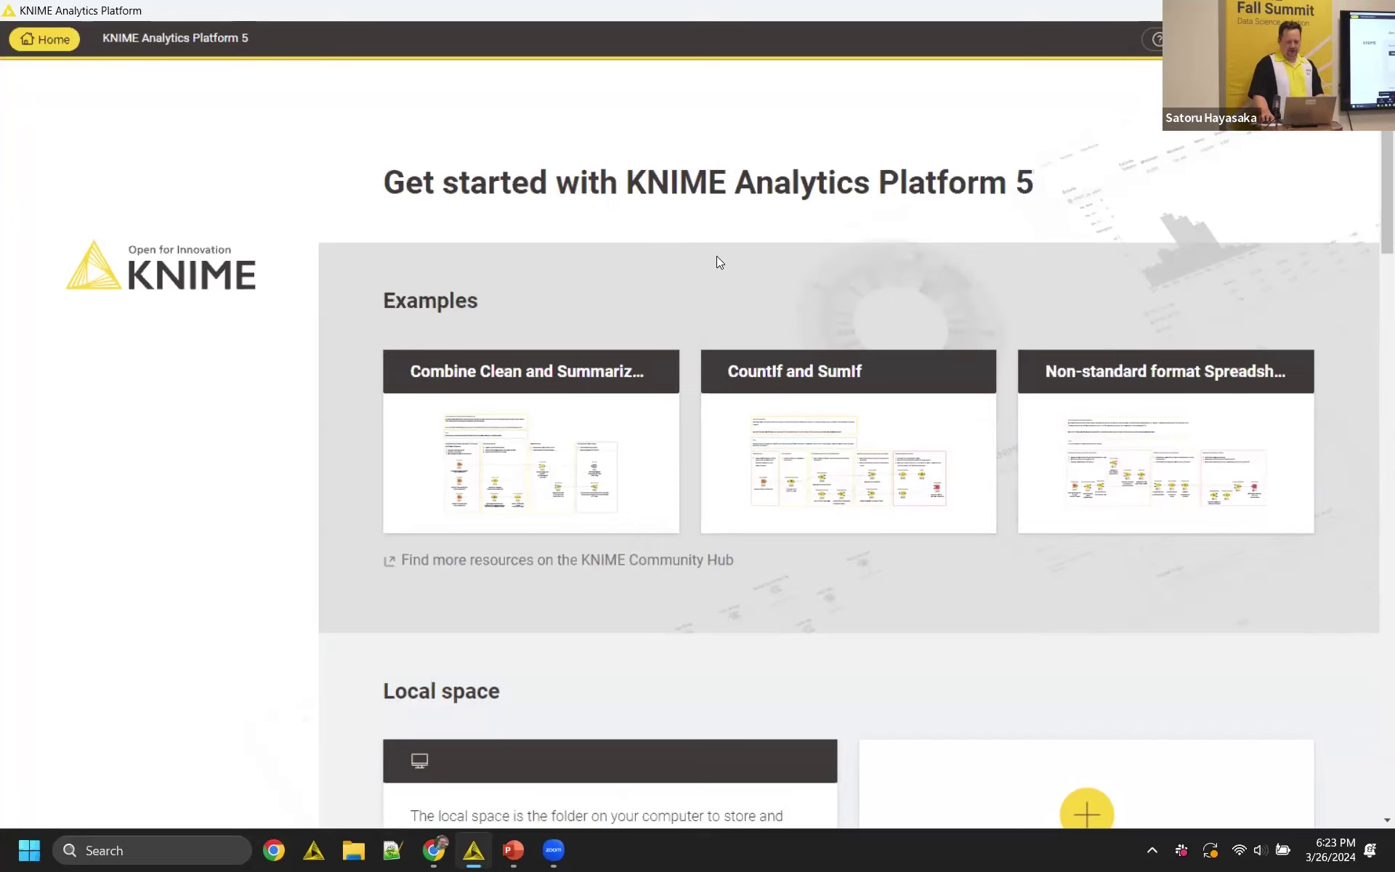
- Create a workflow named MovieWorkflow in the local space and clear the node search
scroll(716, 259, down, 5)
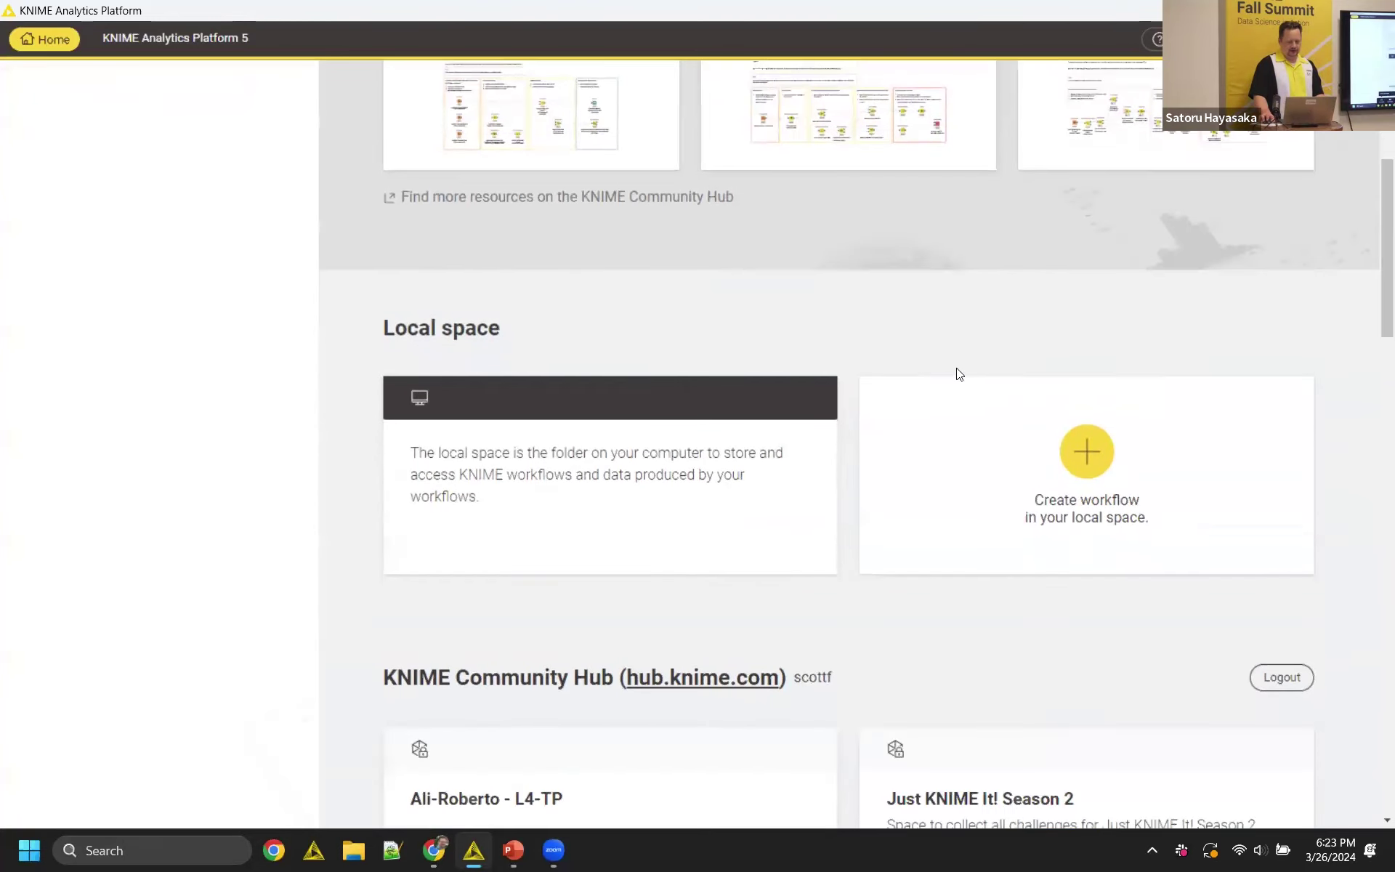
click(1094, 447)
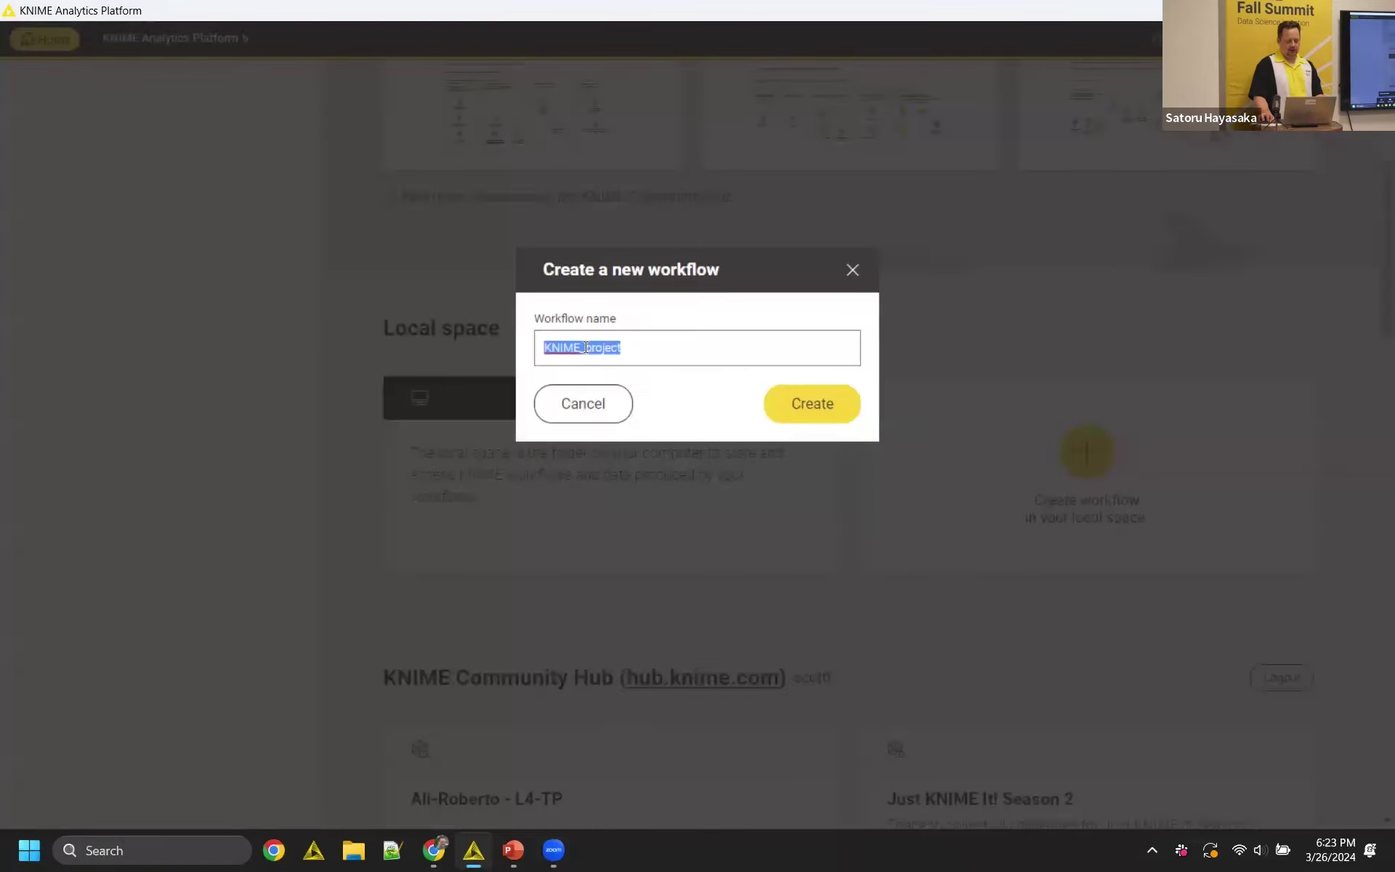
text(MovieWorkflow)
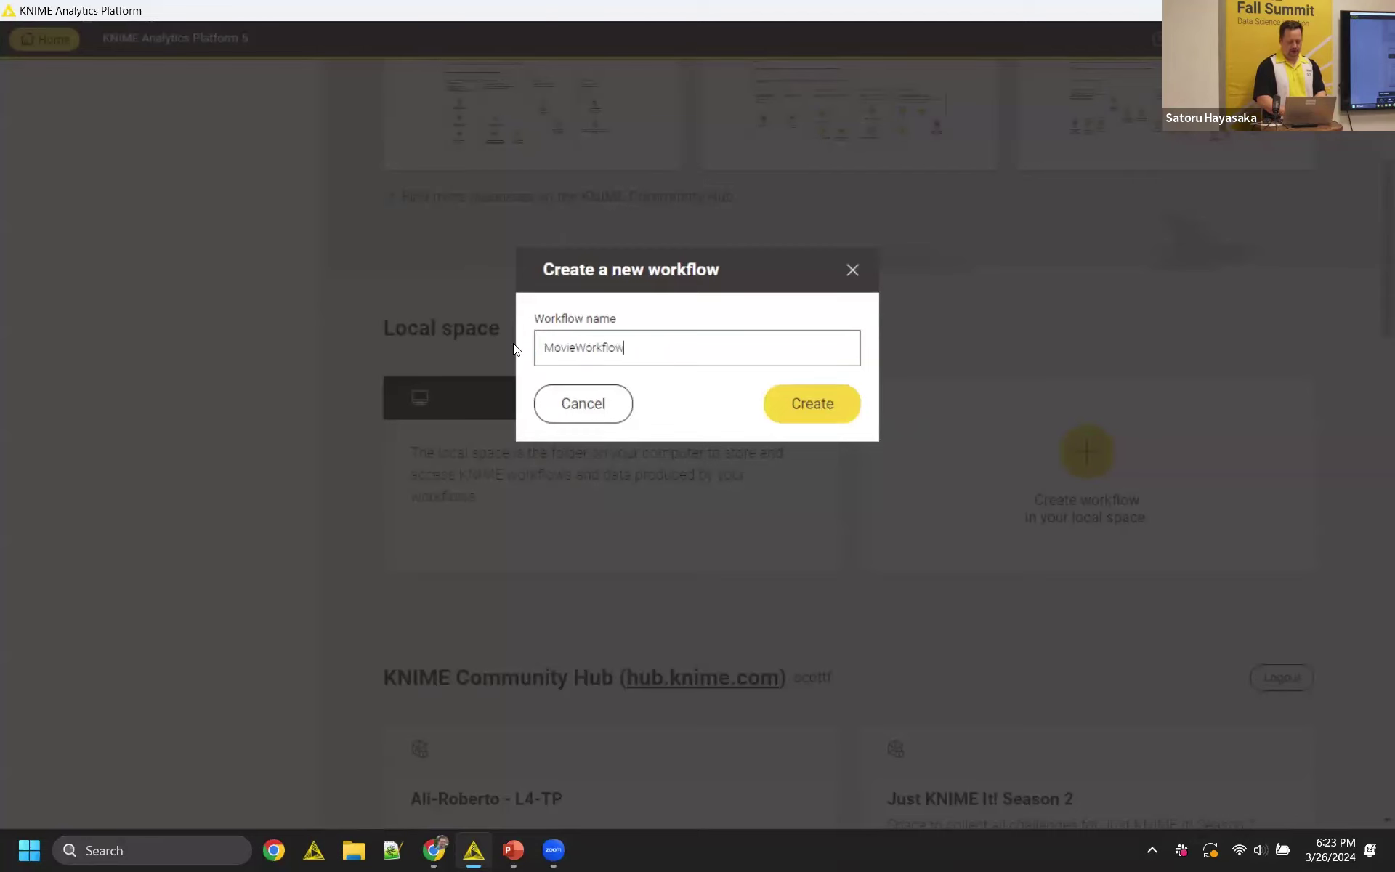
key(Return)
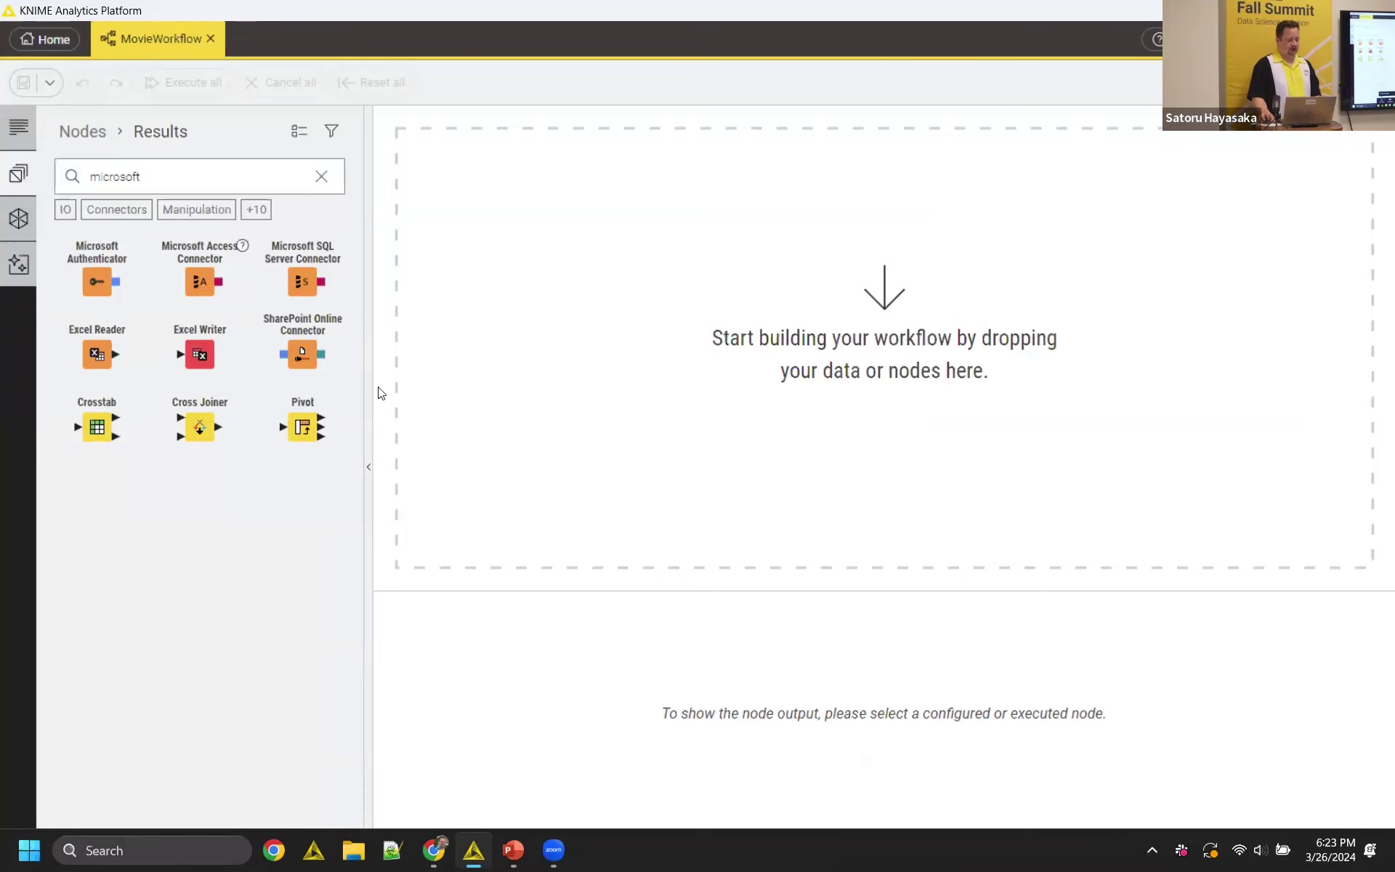
click(319, 178)
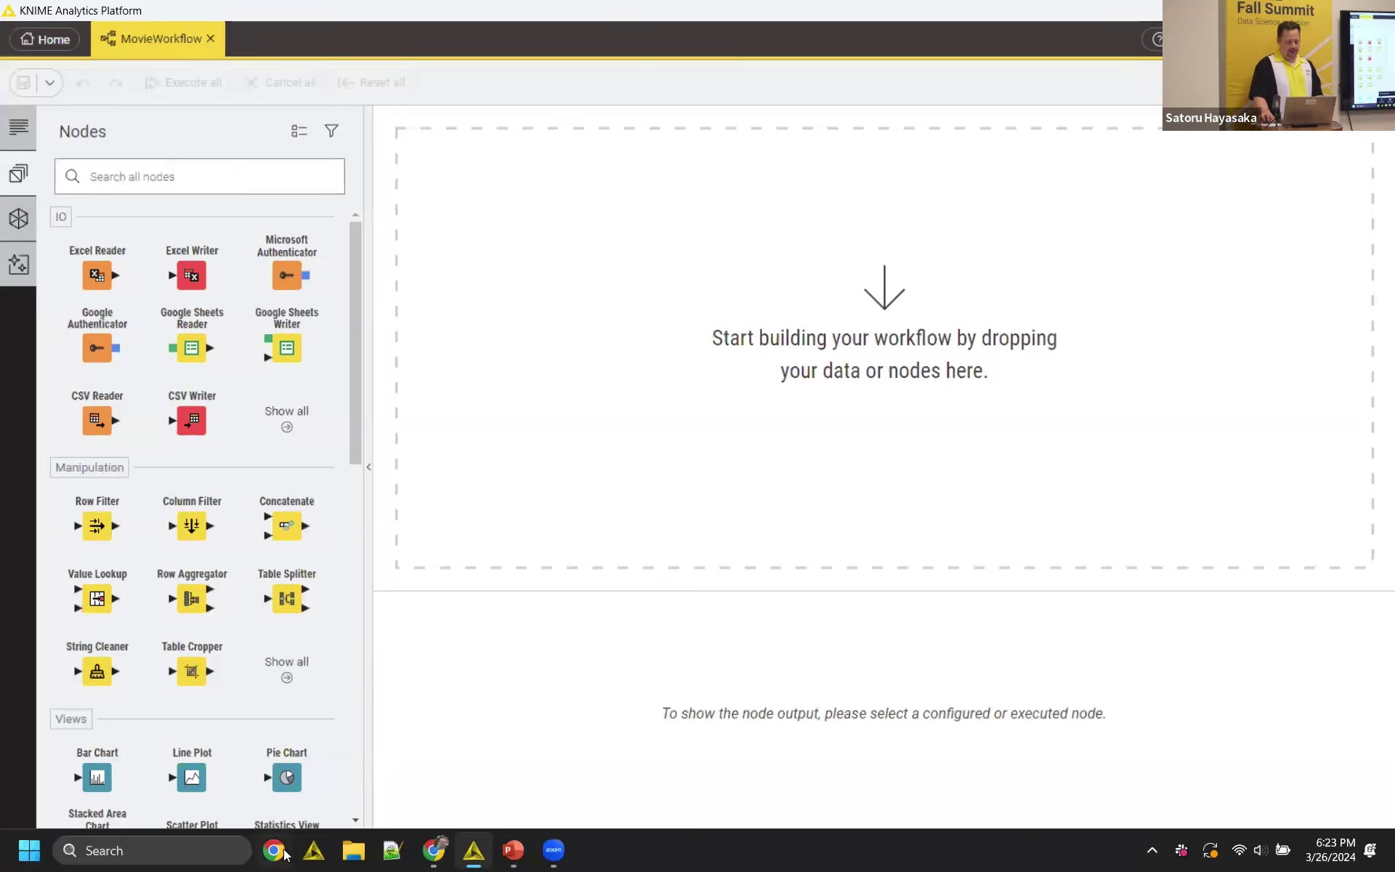
- Uncover the desktop beside the workflow window and open the Austin_AI_Learnathon_2024 folder in File Explorer
key(super+Down)
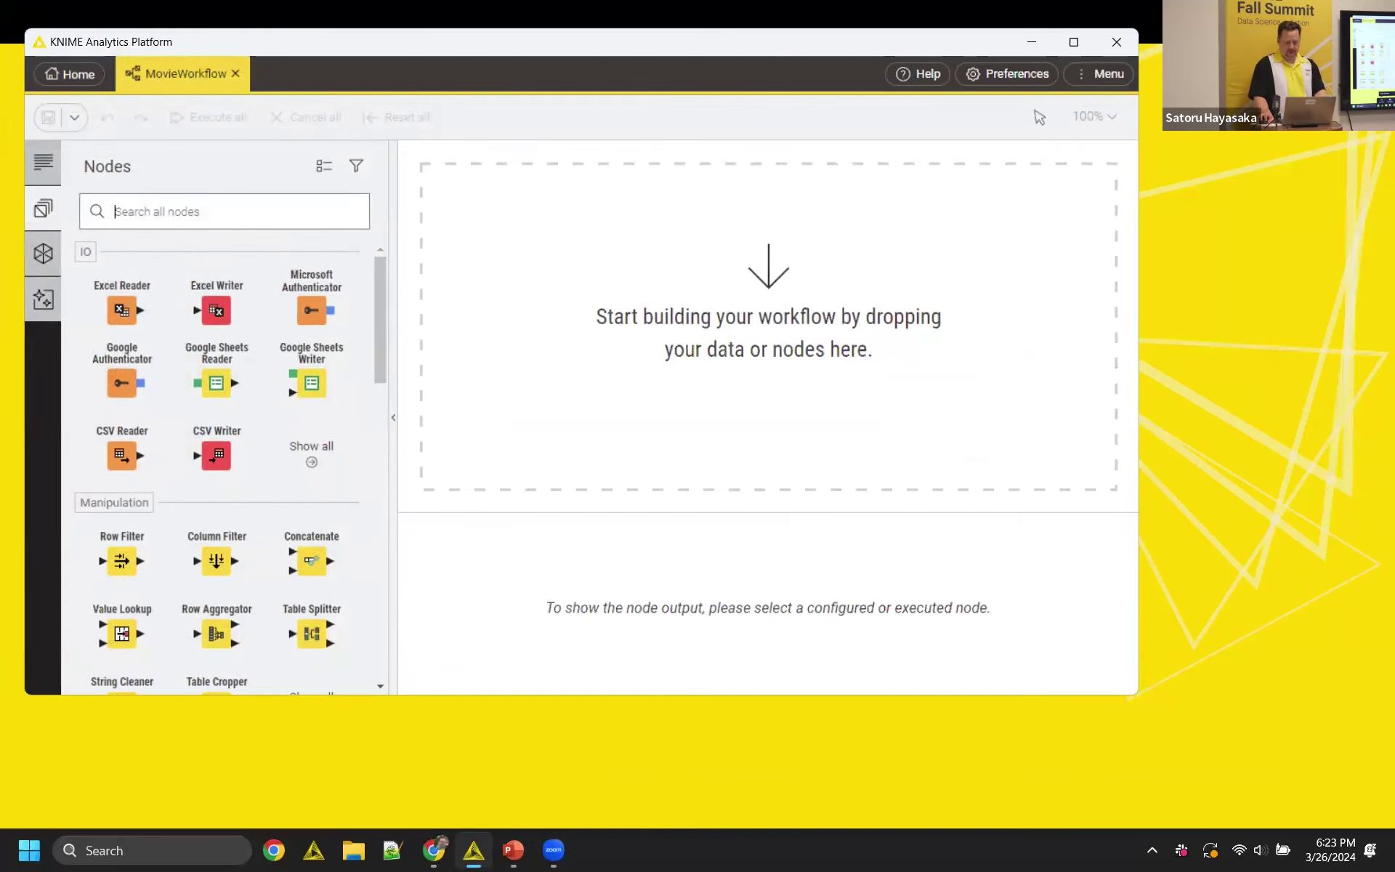
key(super+Down)
key(Escape)
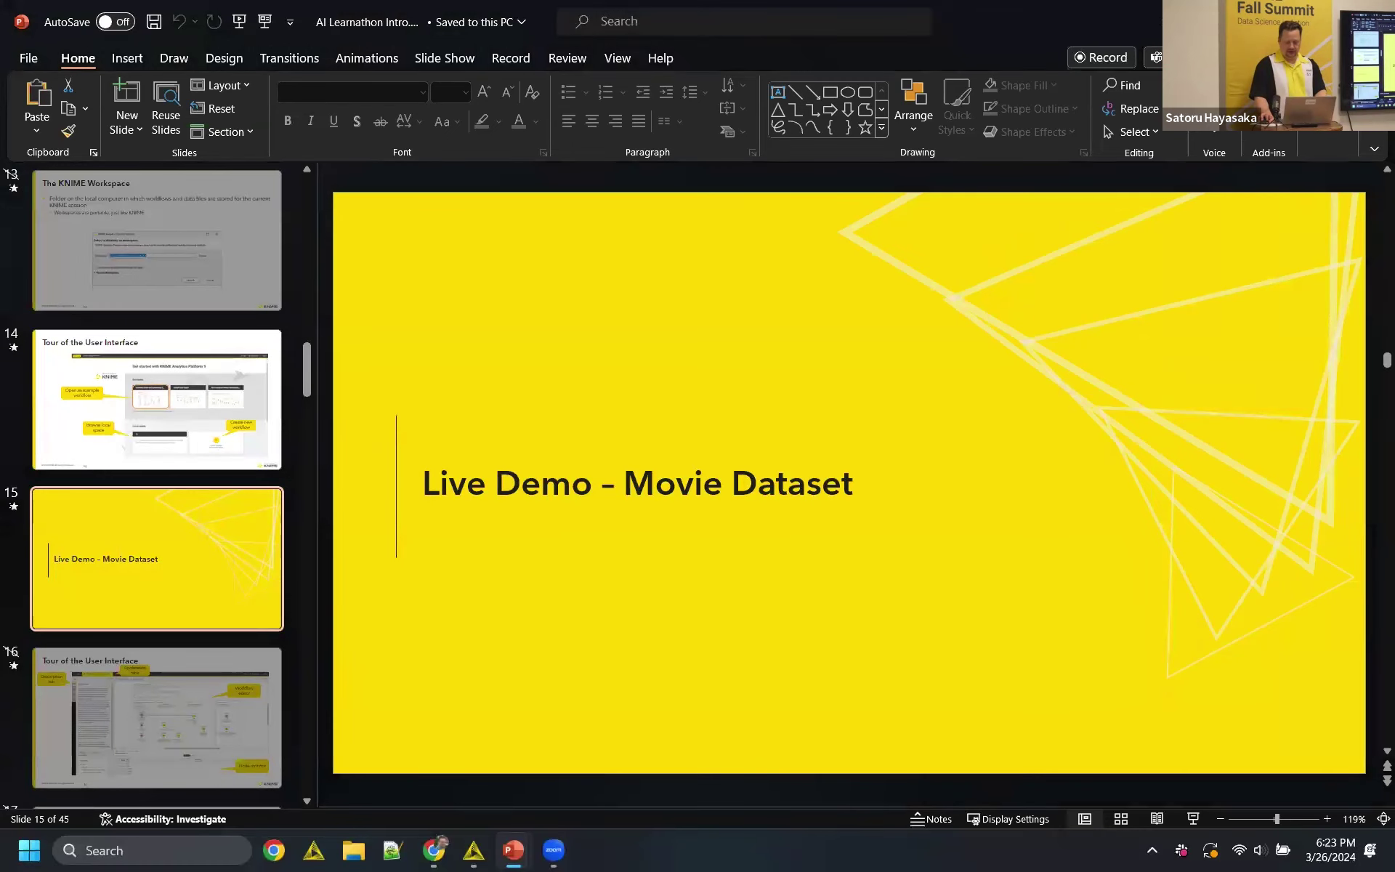
key(alt+Tab)
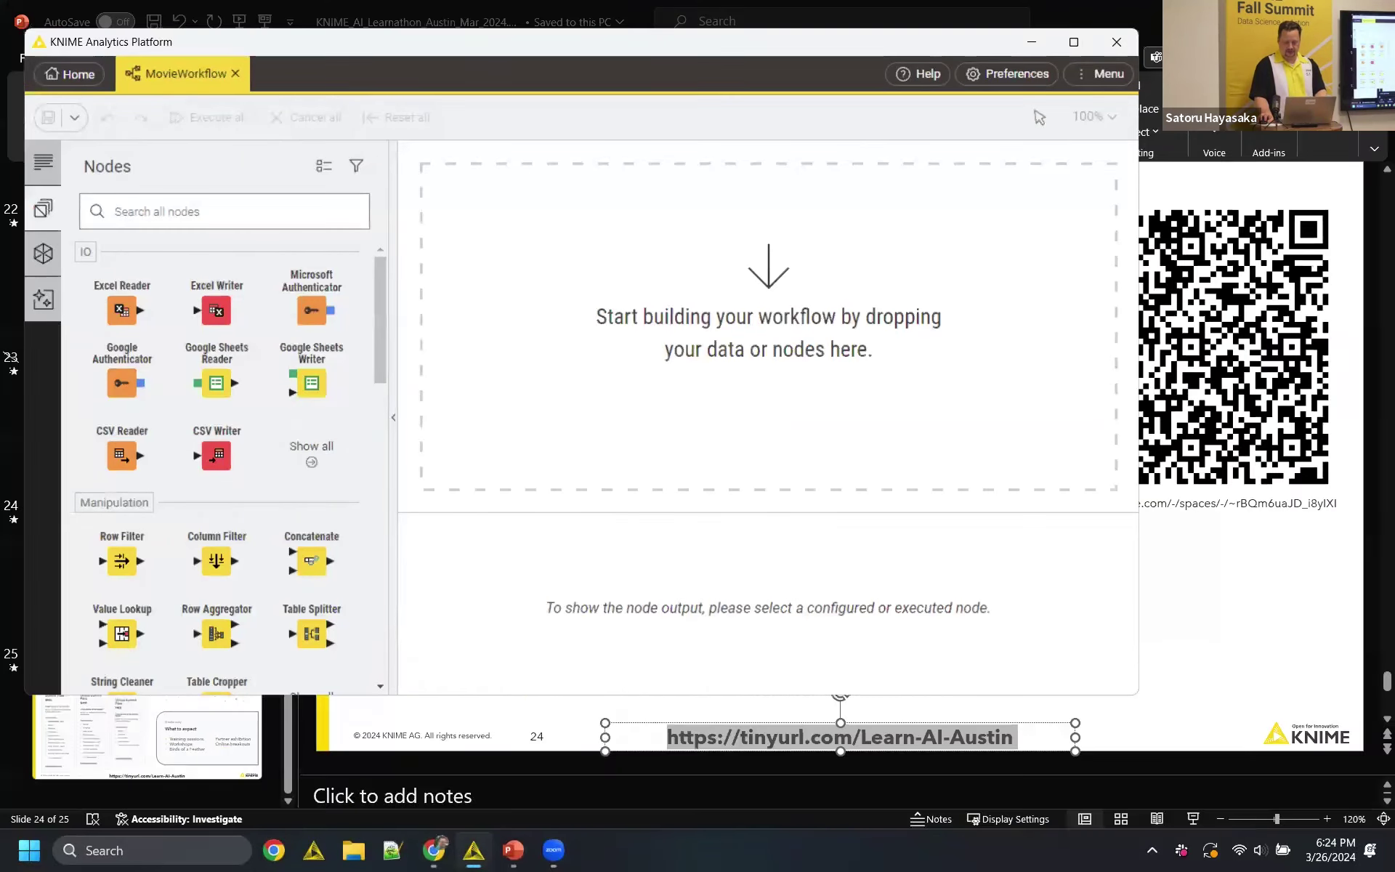
click(512, 850)
click(513, 850)
click(1342, 574)
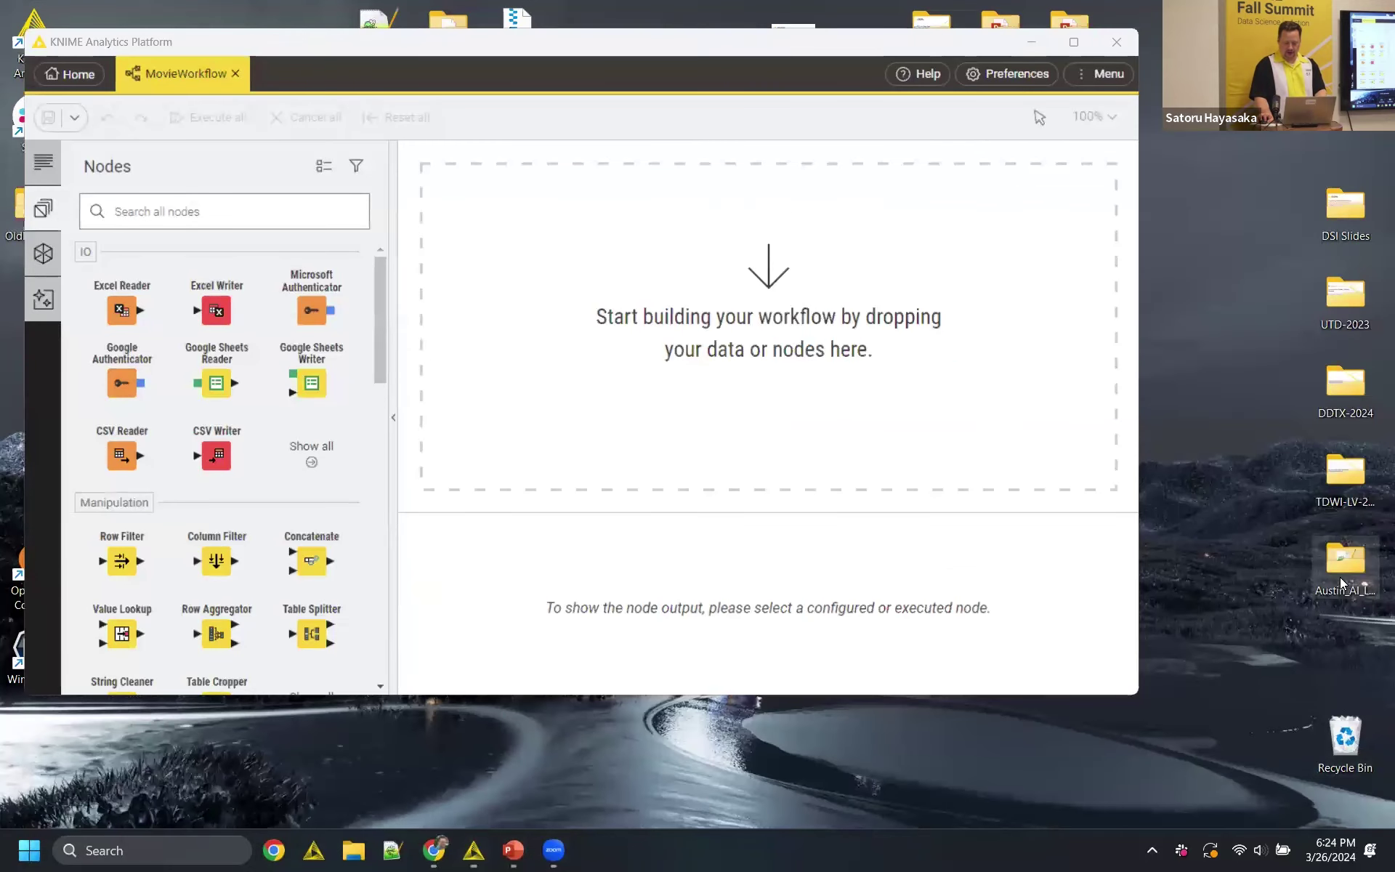
double_click(1342, 577)
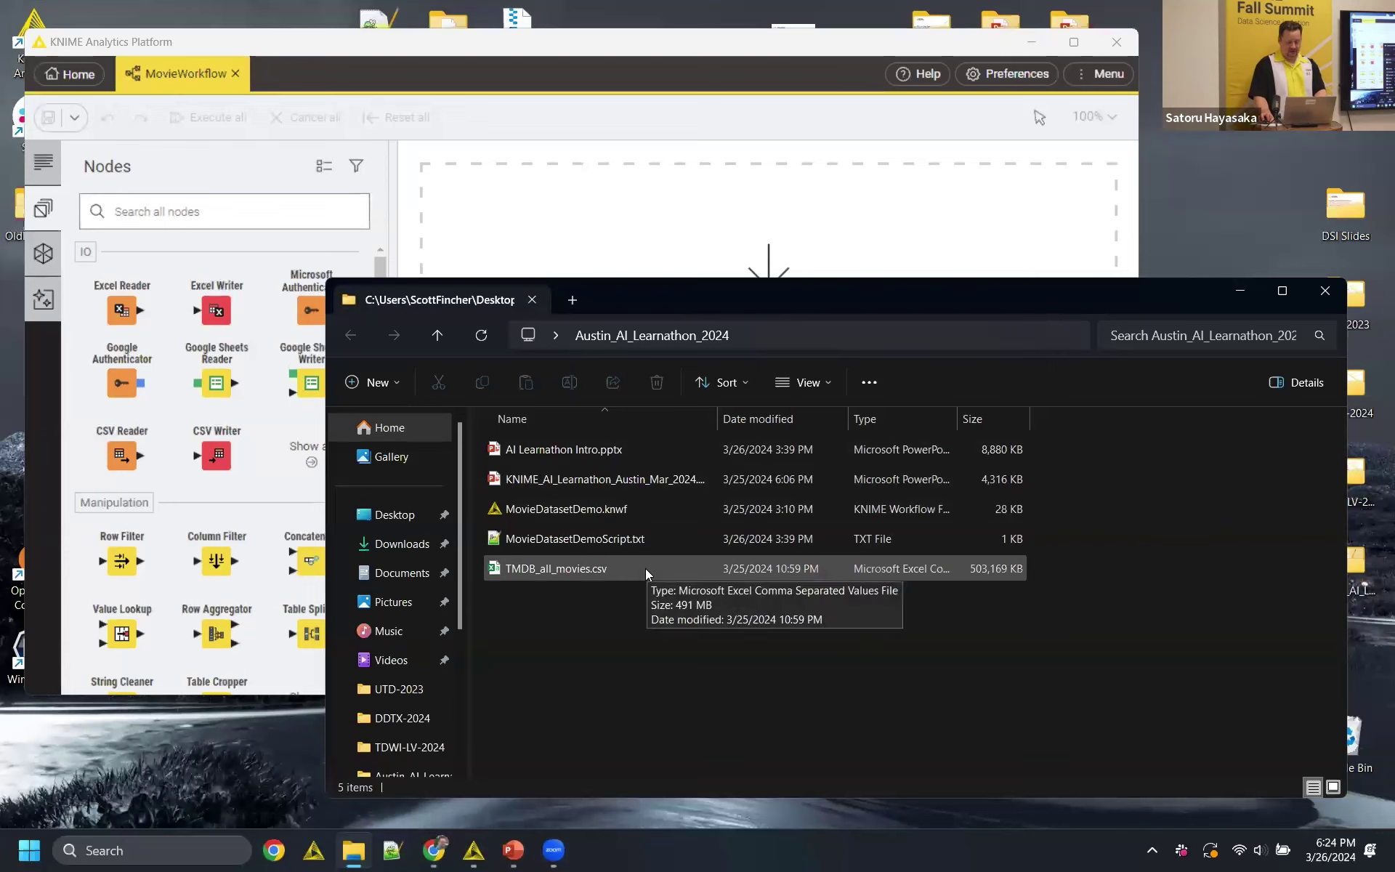
- Add TMDB_all_movies.csv from the folder to the MovieWorkflow canvas as a CSV Reader node and reposition the node in the enlarged workflow window
drag(622, 568, 655, 242)
click(1240, 291)
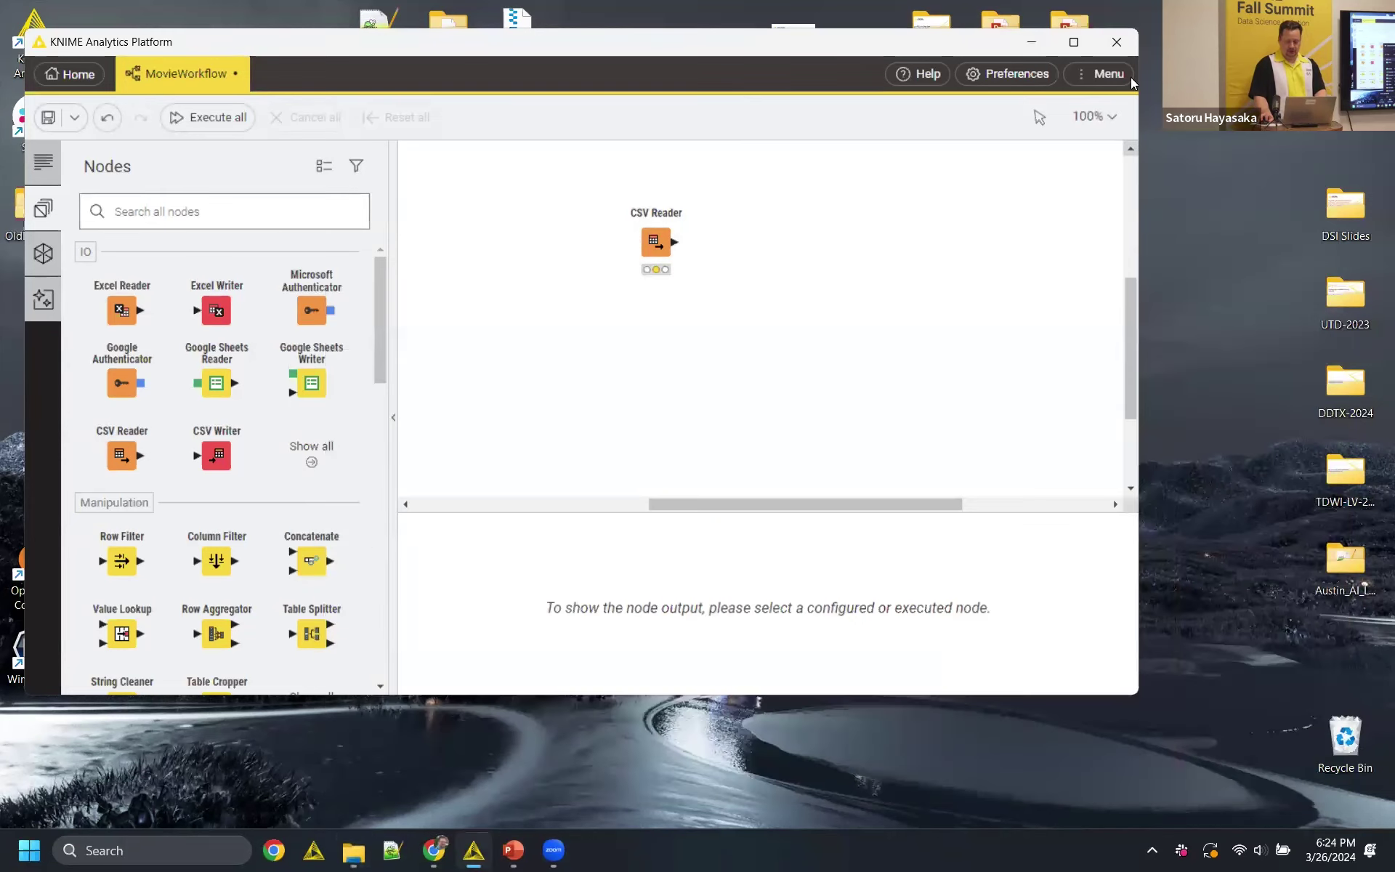
click(1073, 41)
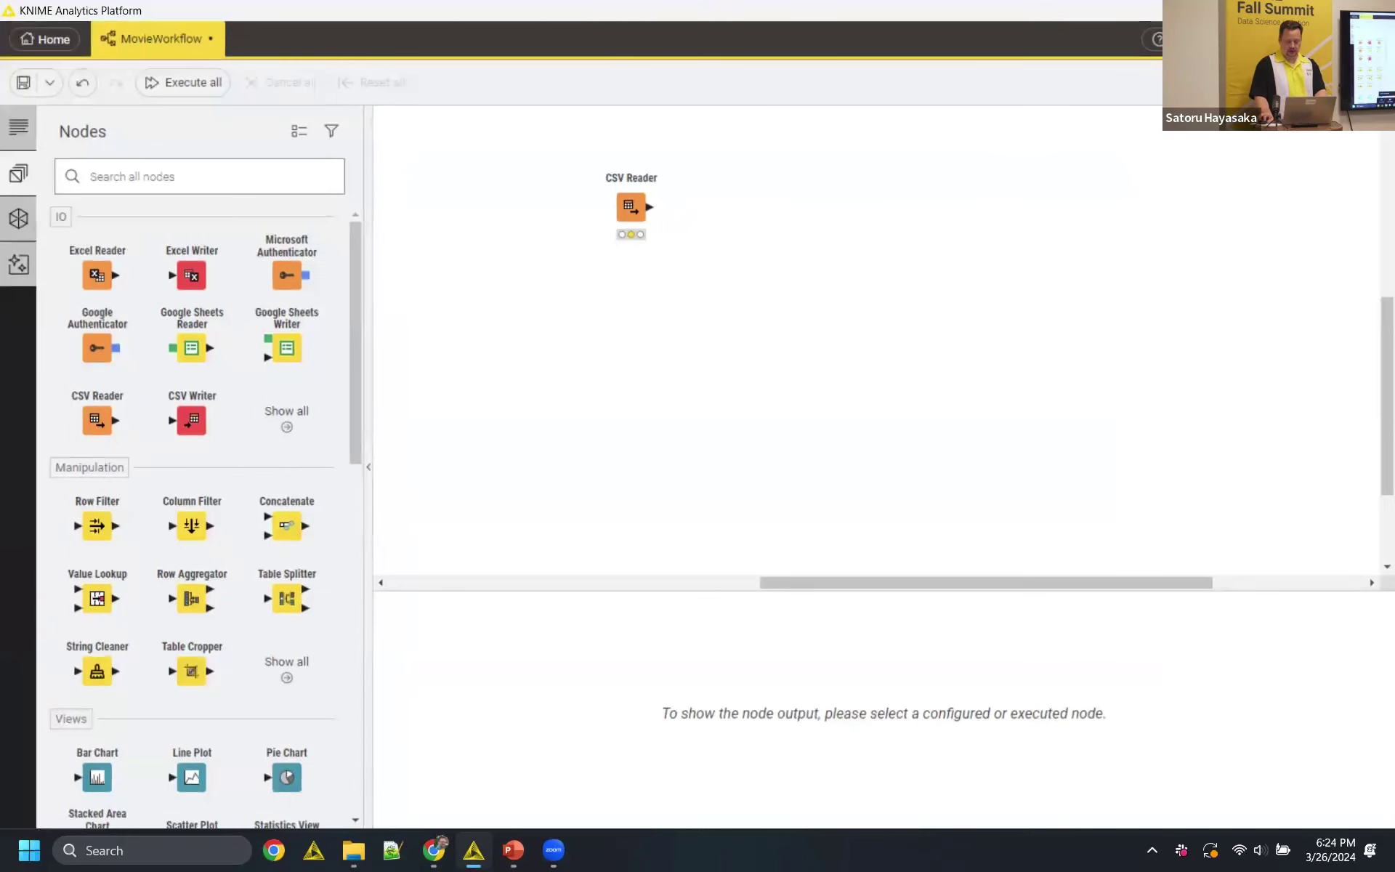
click(1352, 82)
click(1320, 271)
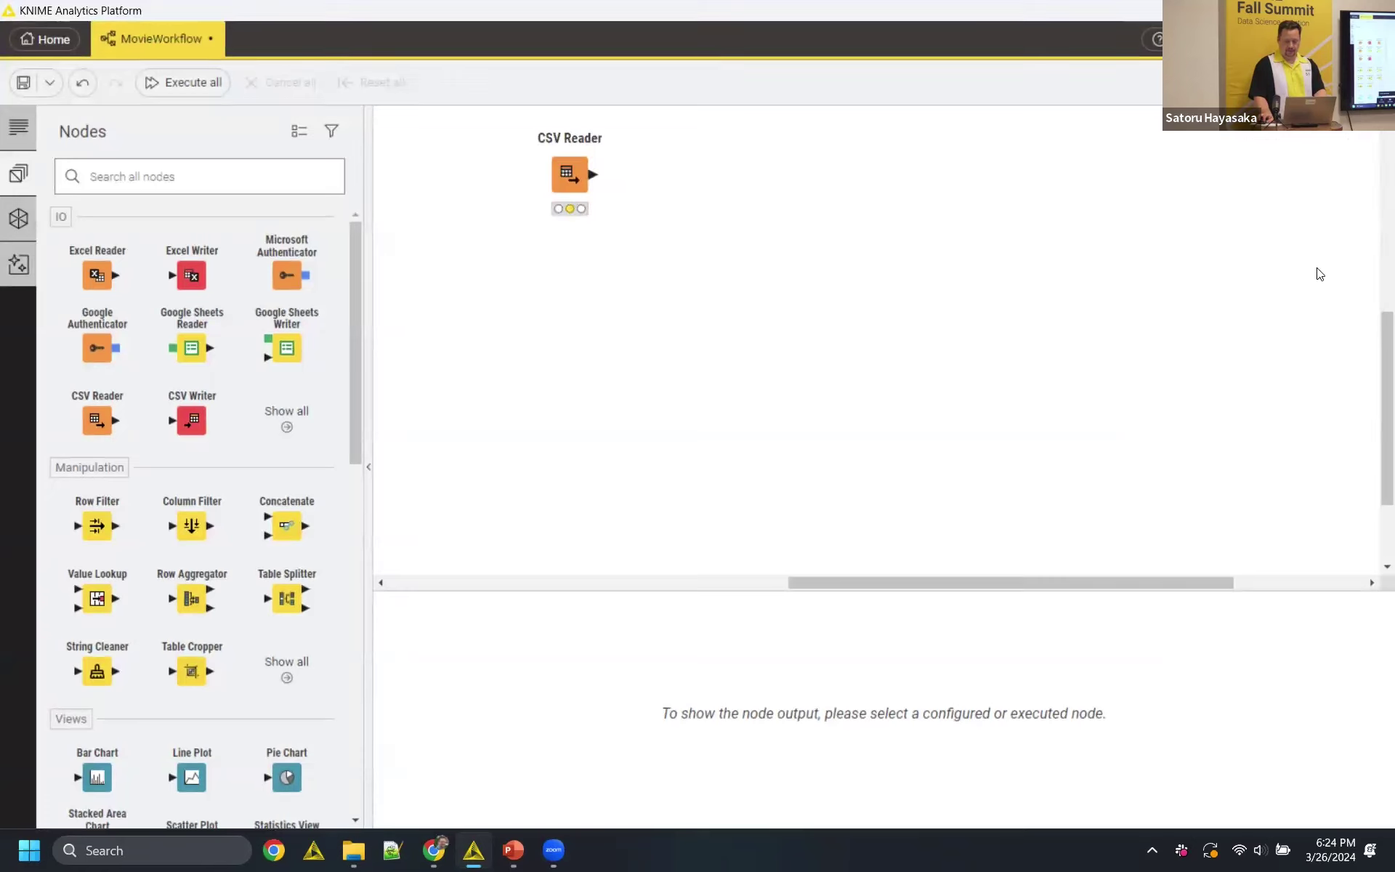
drag(564, 194, 502, 256)
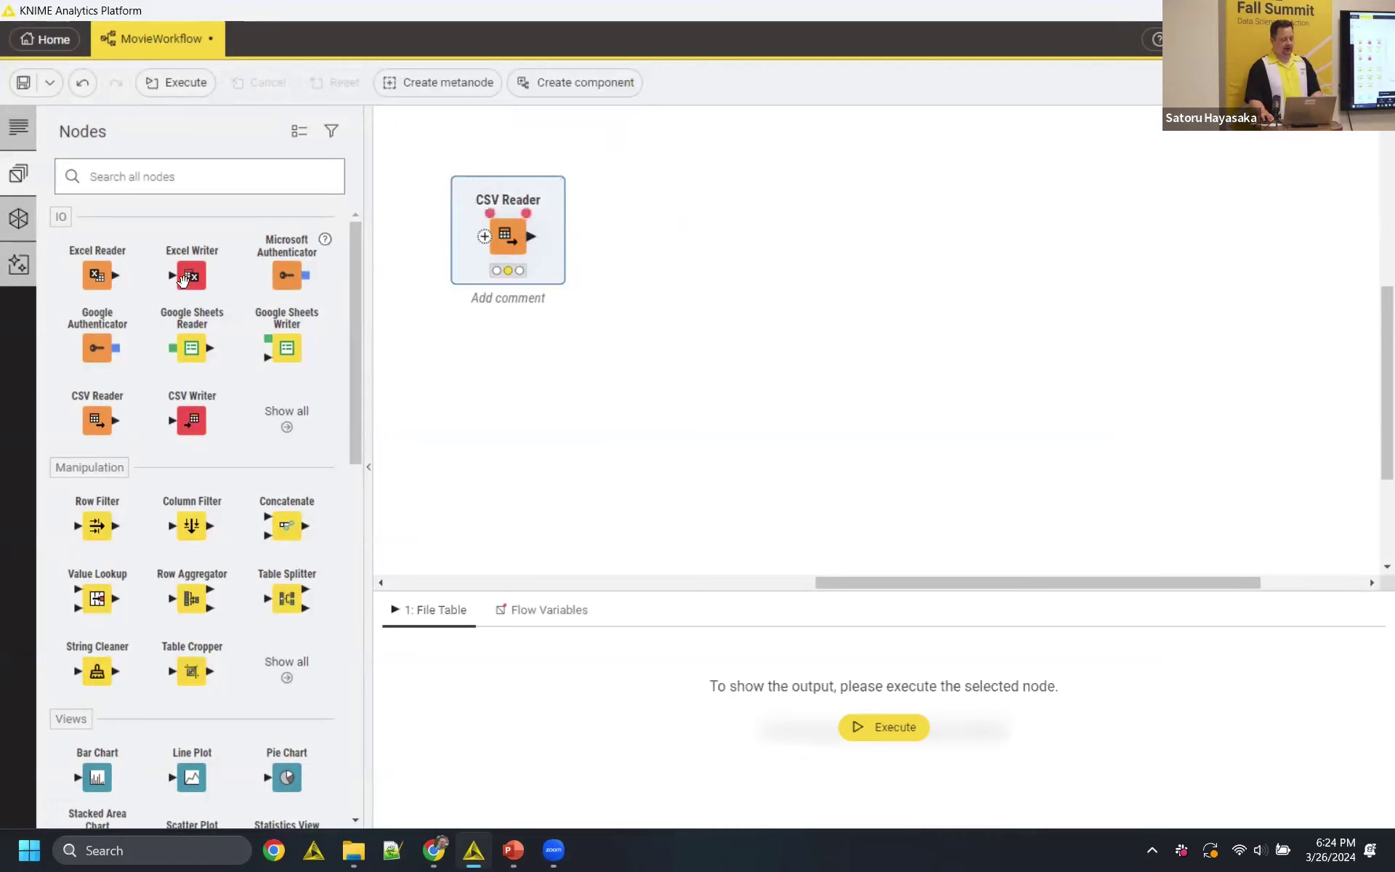
- Open the CSV Reader's configuration, examine the file path and the preview rows, and close it without changes
mouse_move(506, 242)
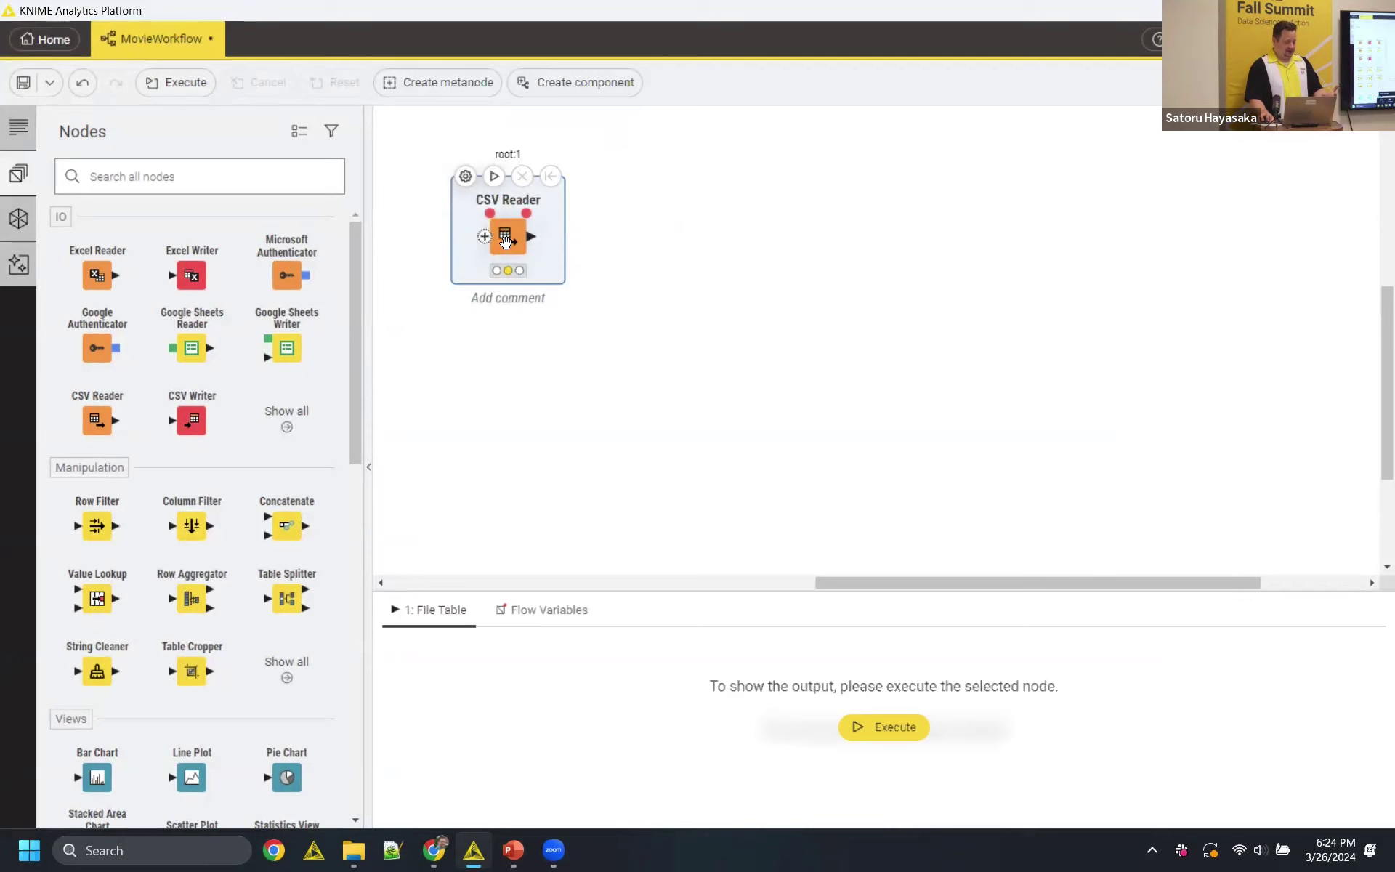
double_click(508, 236)
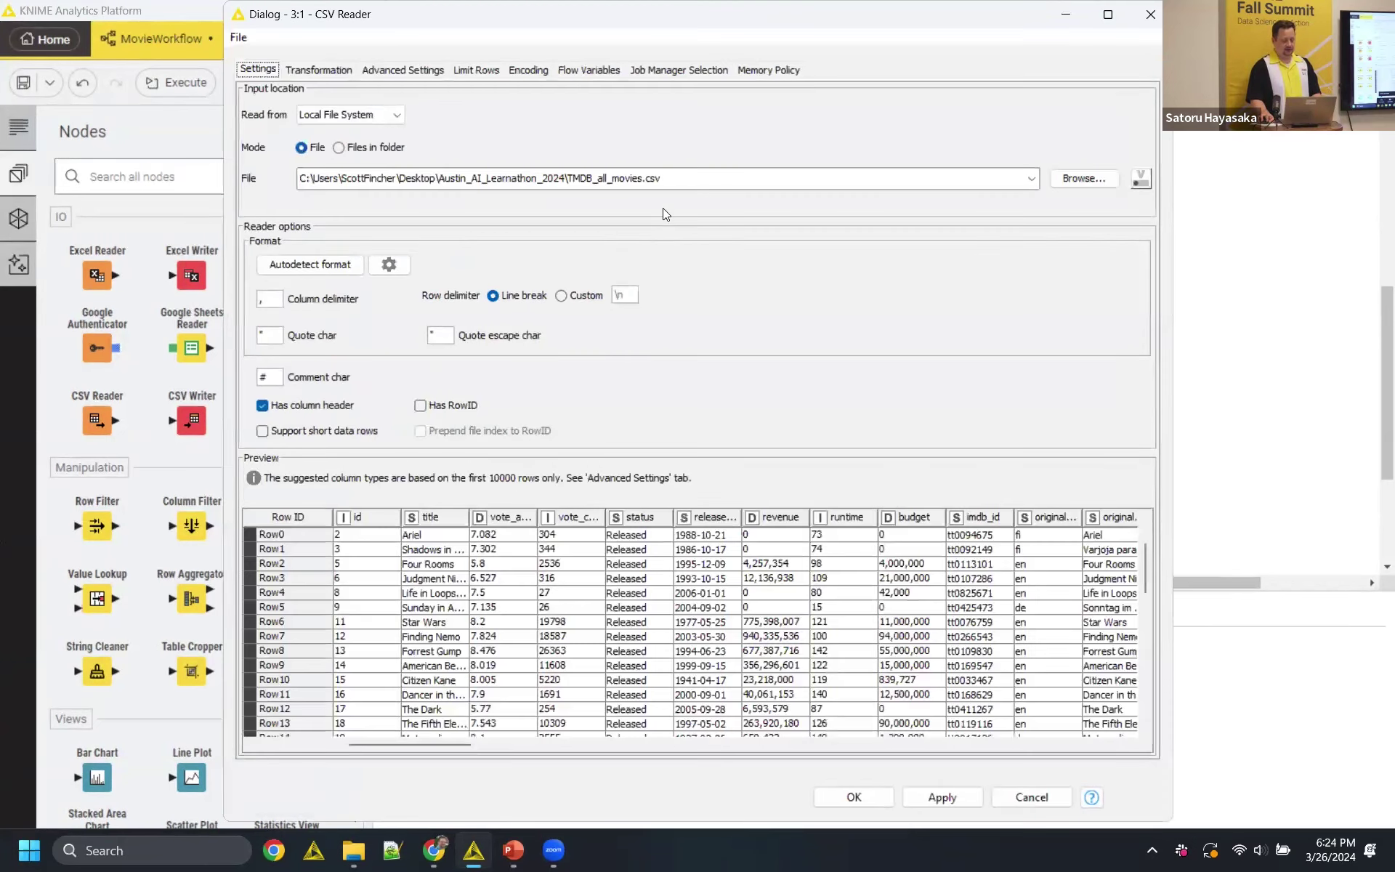
click(677, 180)
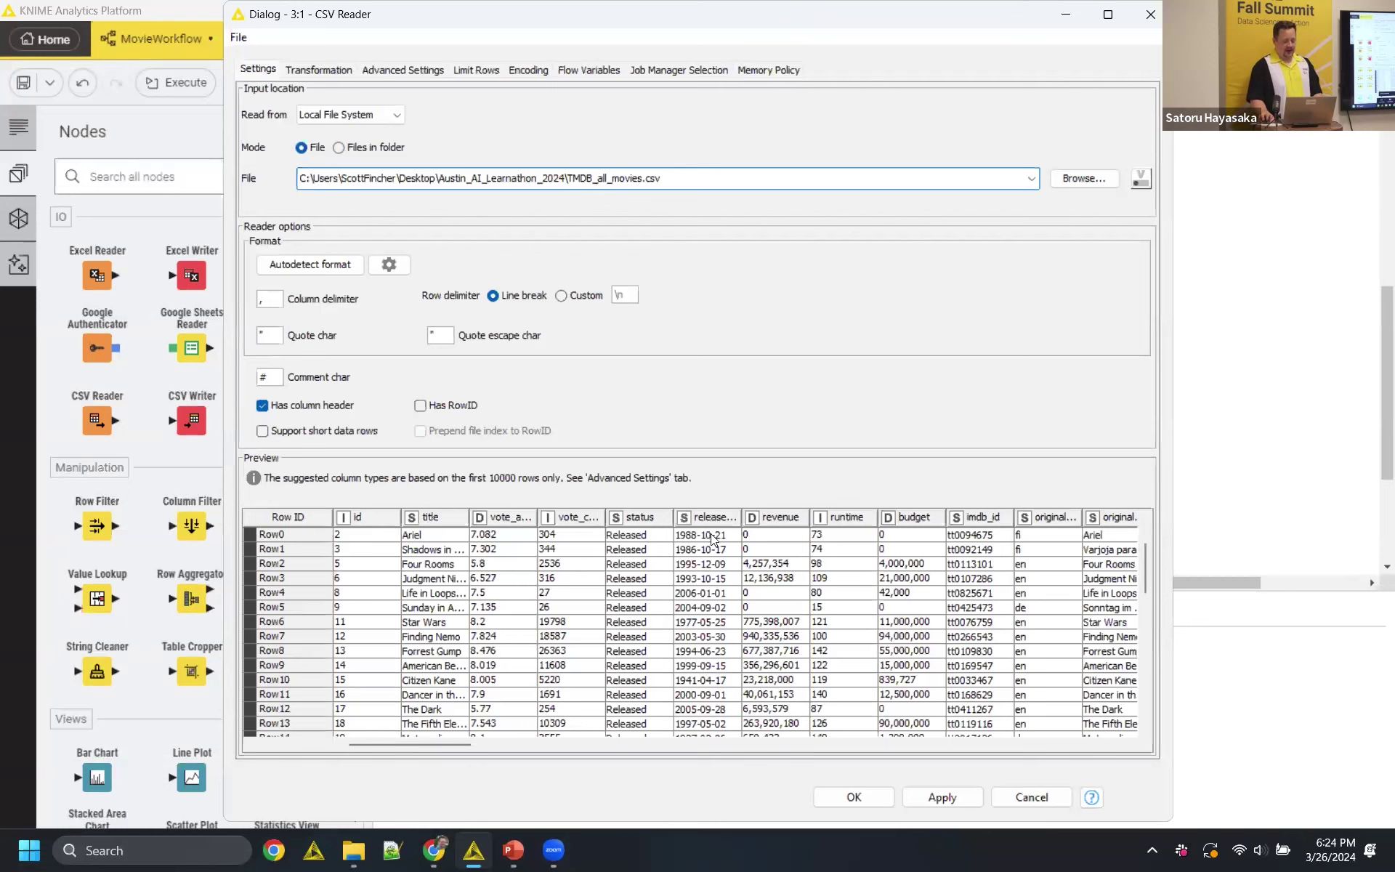
scroll(709, 541, down, 3)
scroll(708, 542, down, 5)
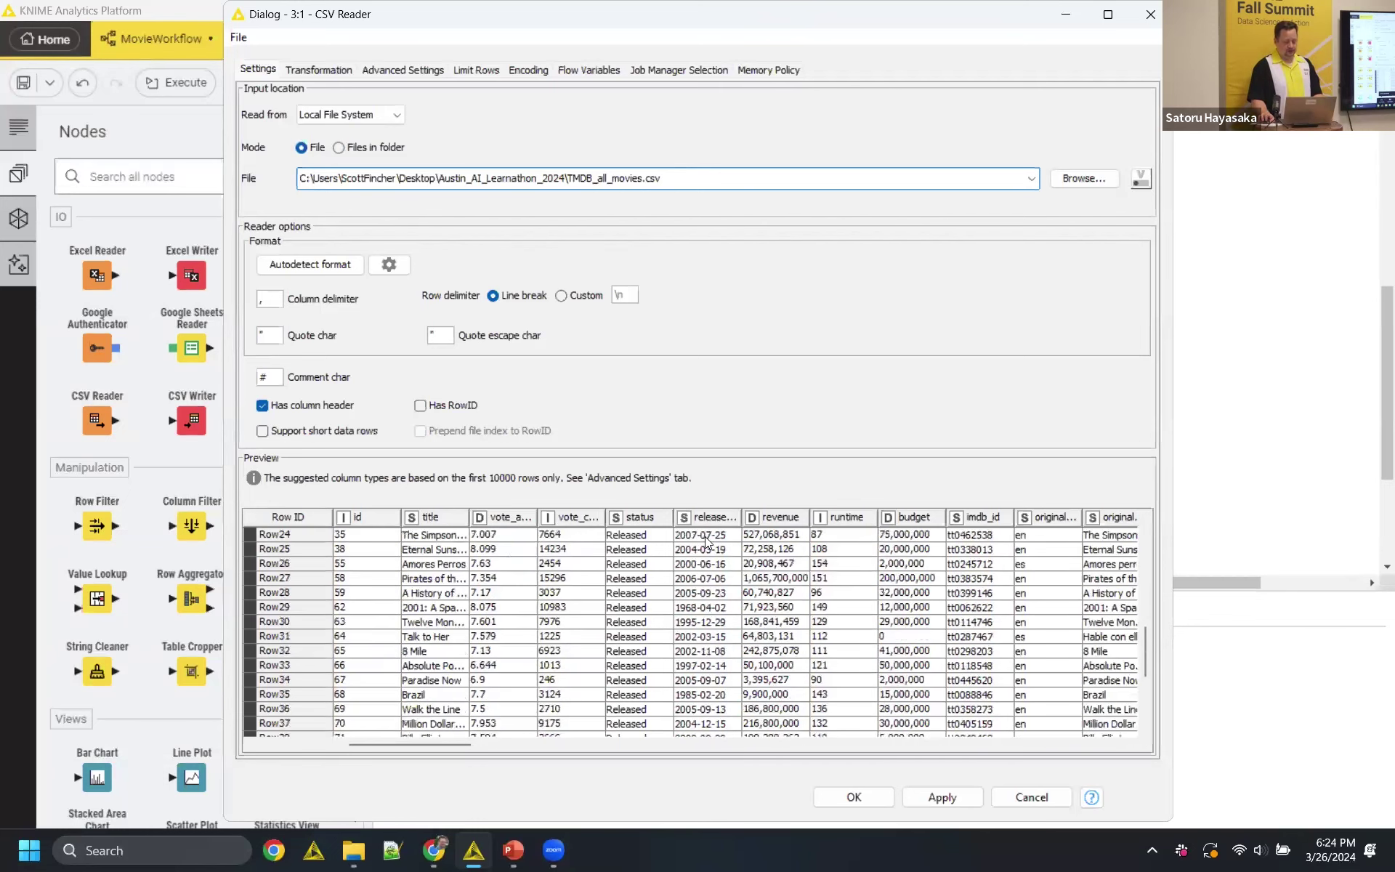
scroll(360, 537, down, 1)
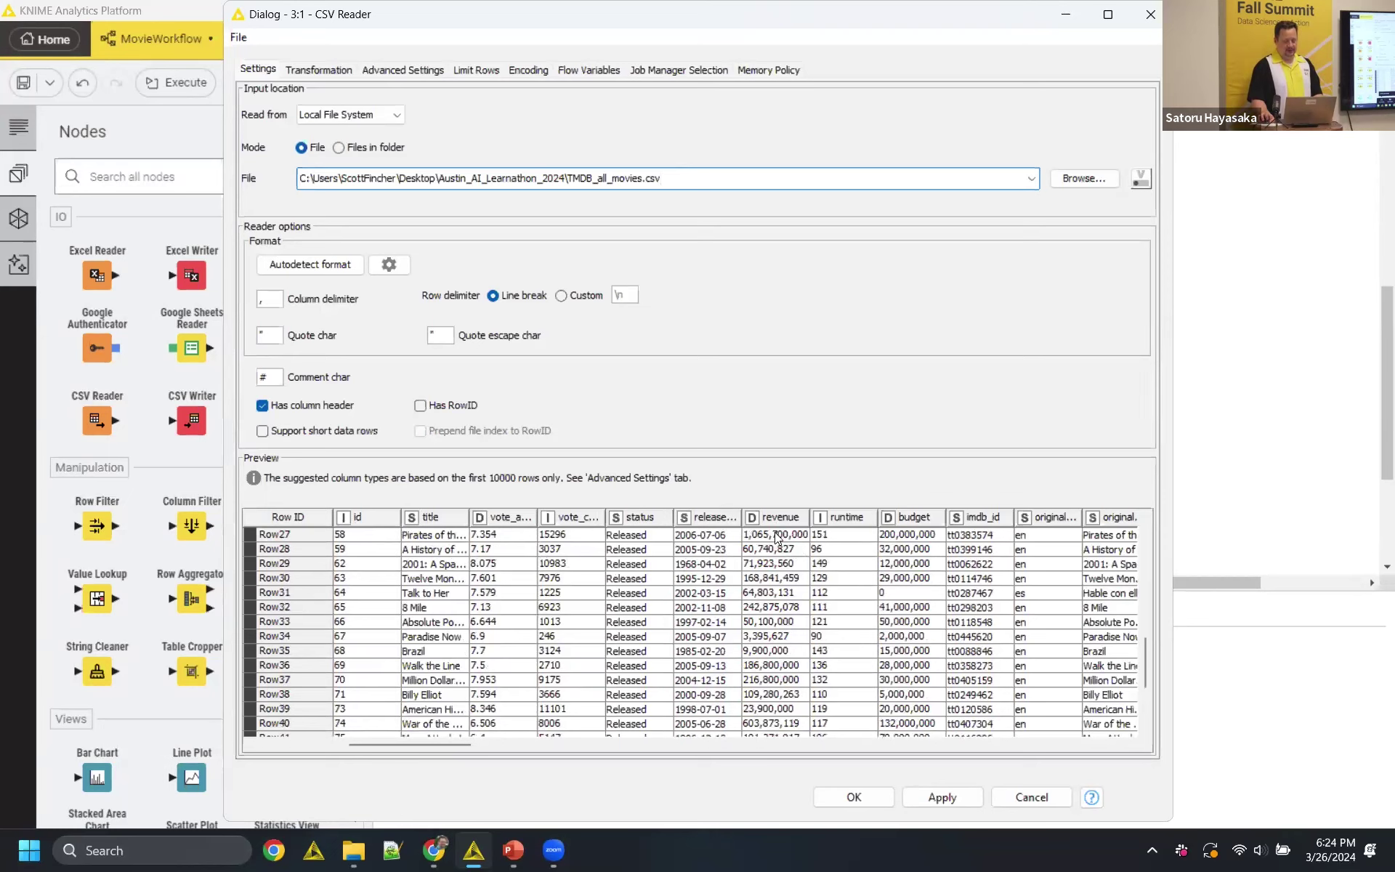
scroll(680, 558, down, 10)
scroll(679, 558, up, 8)
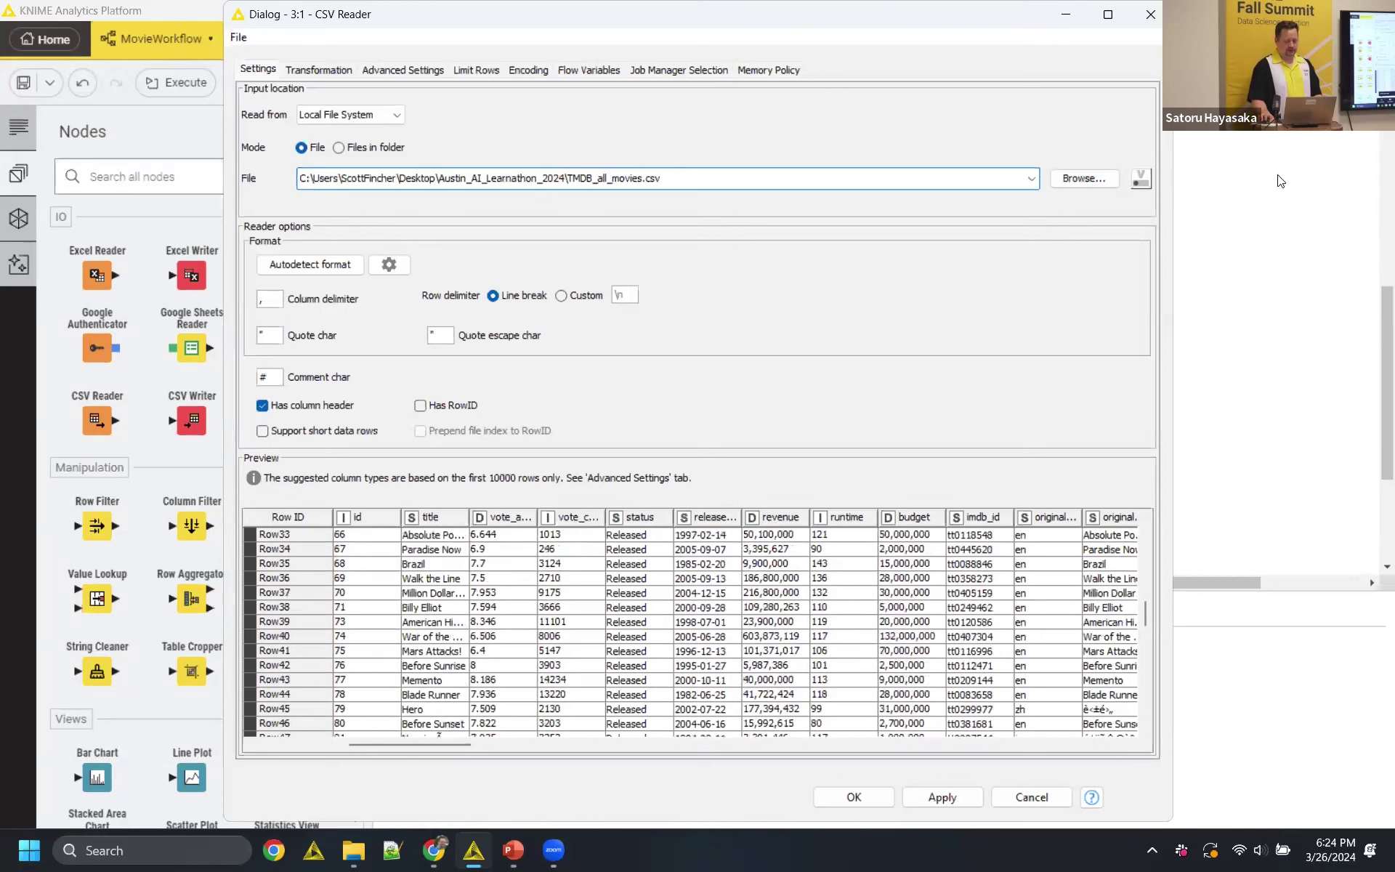
click(1148, 15)
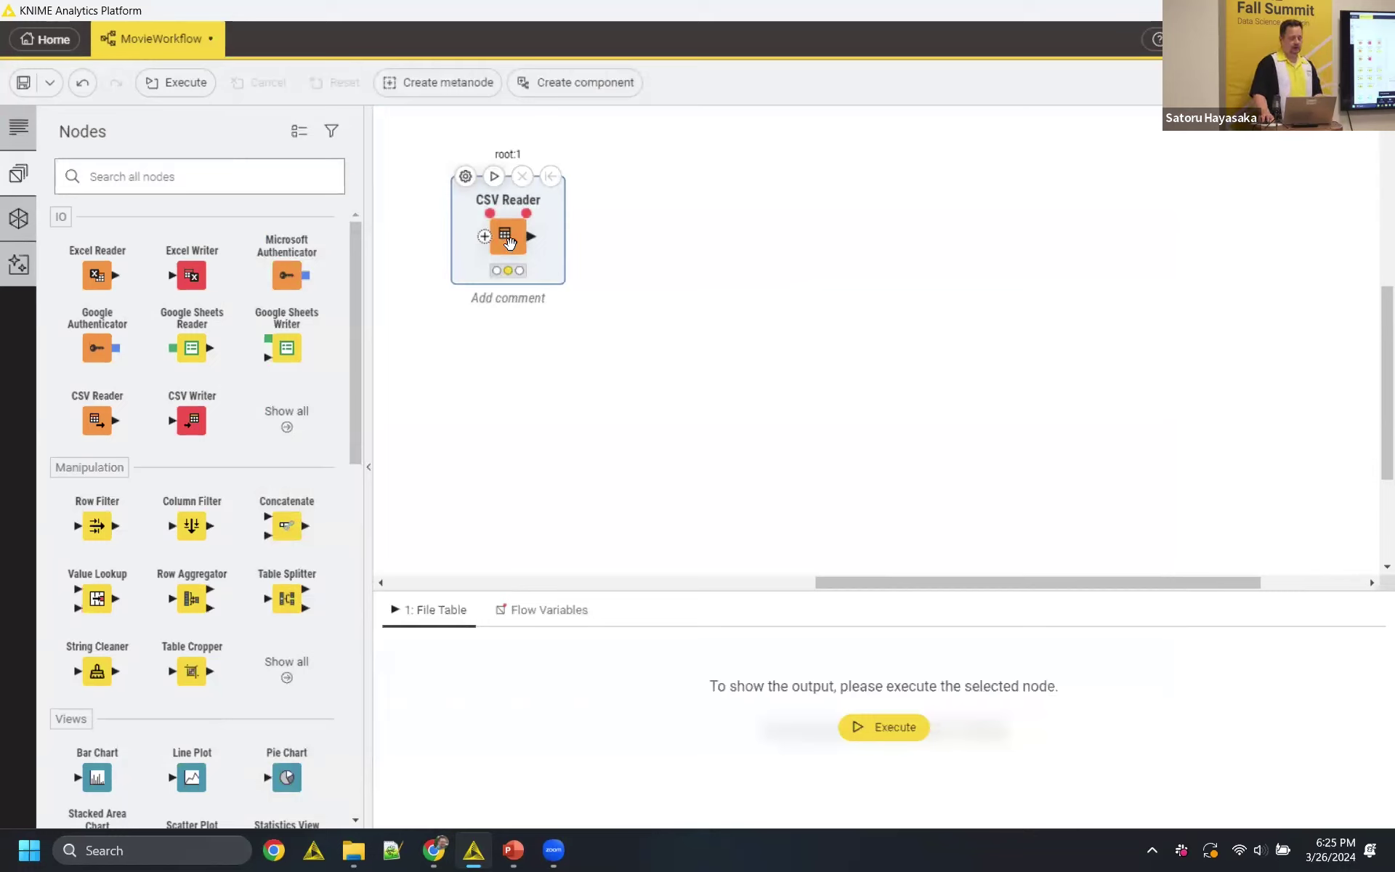
- Execute the CSV Reader node and look through its output table and statistics view
click(493, 178)
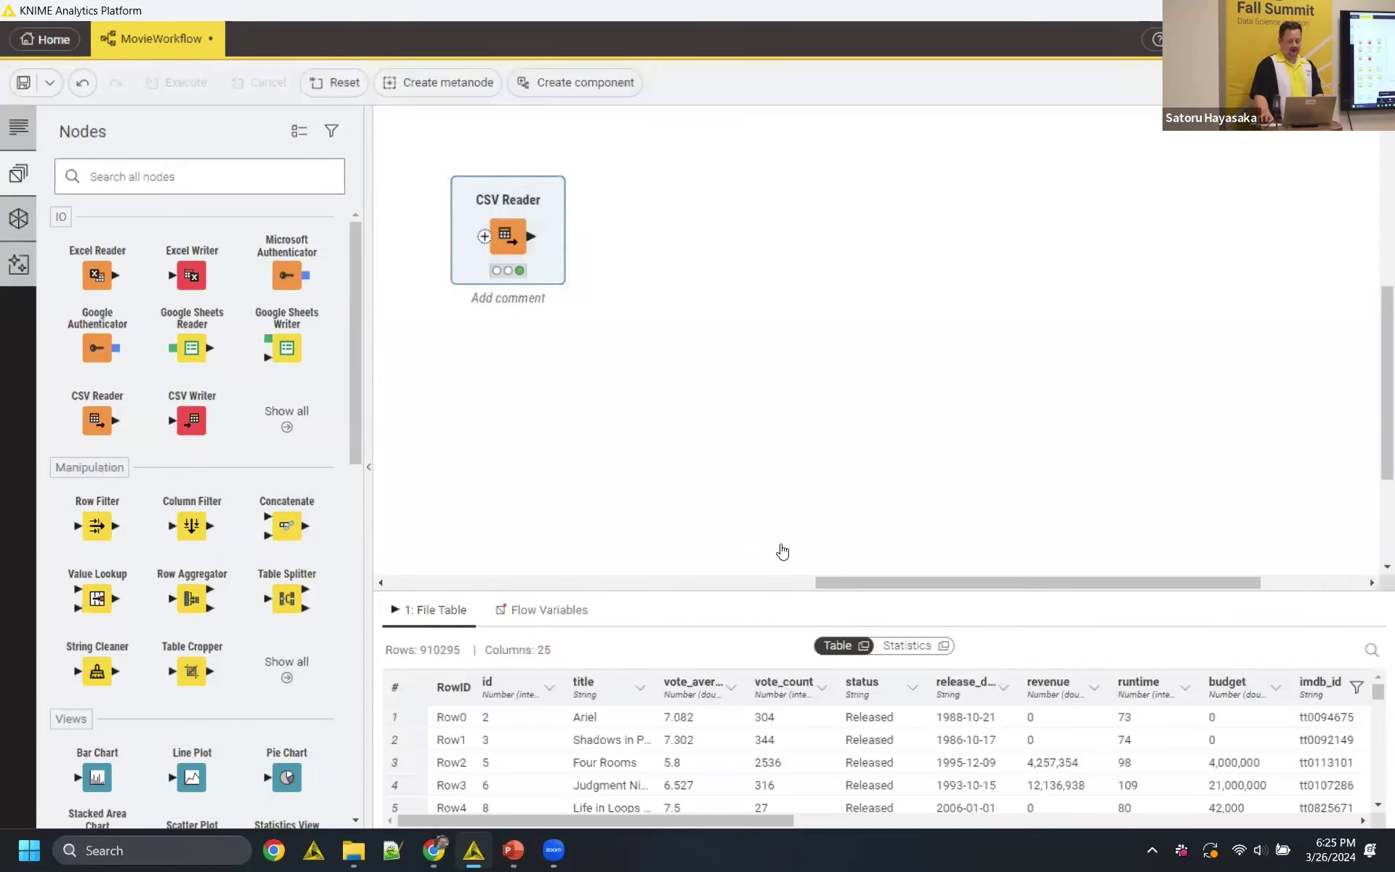
drag(791, 591, 821, 477)
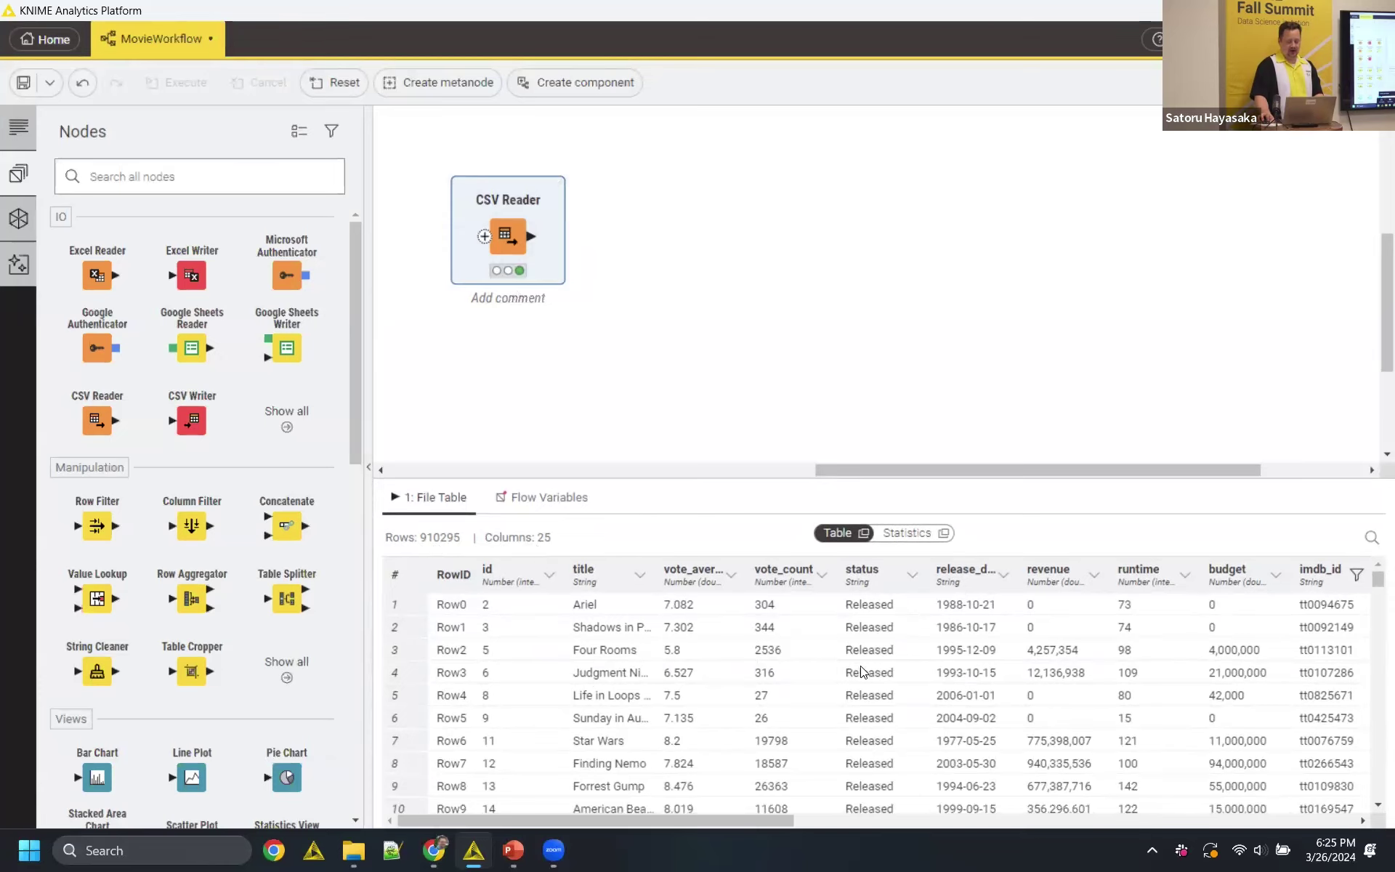
click(886, 532)
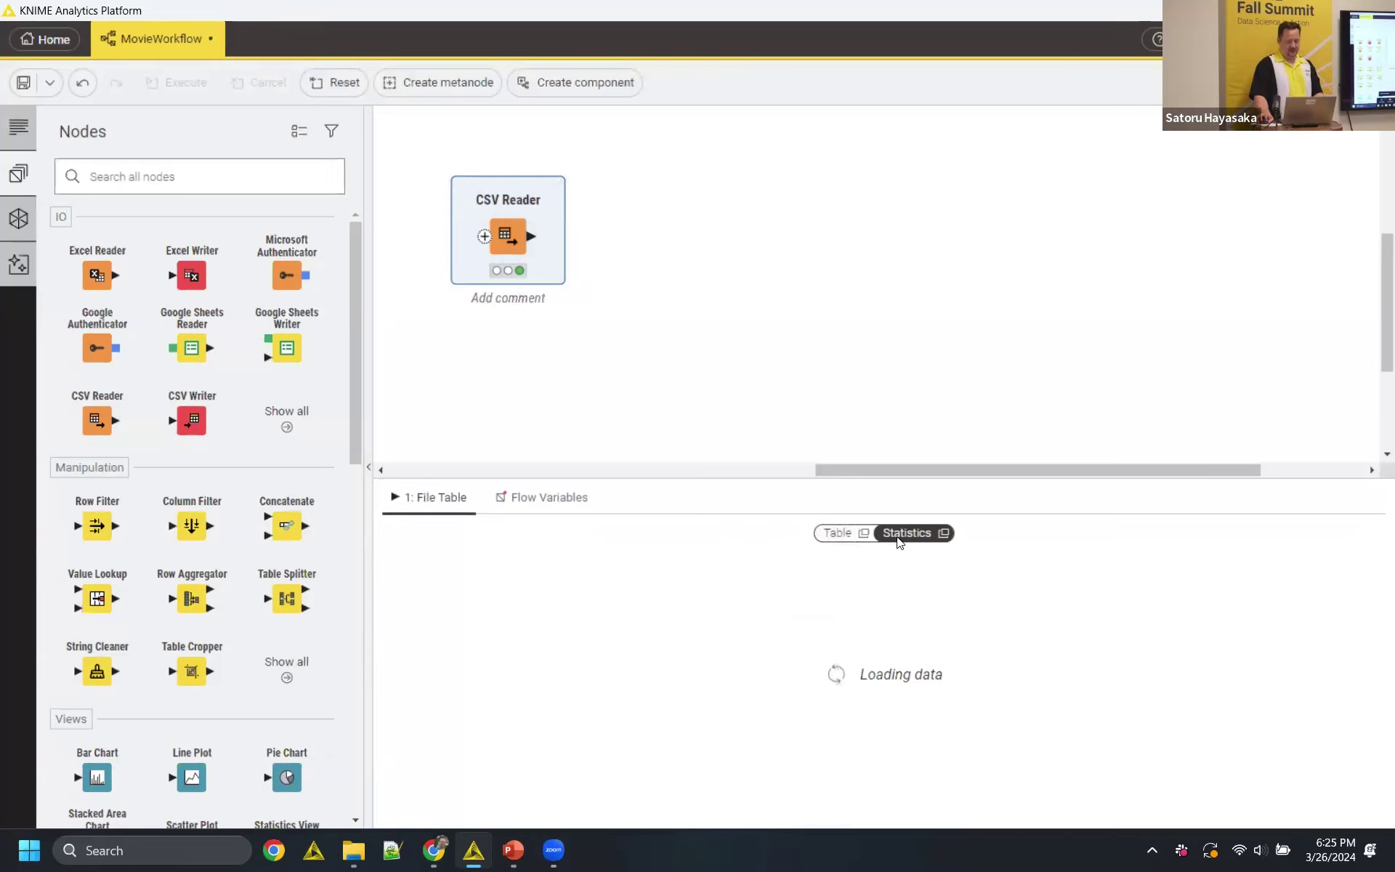
click(835, 536)
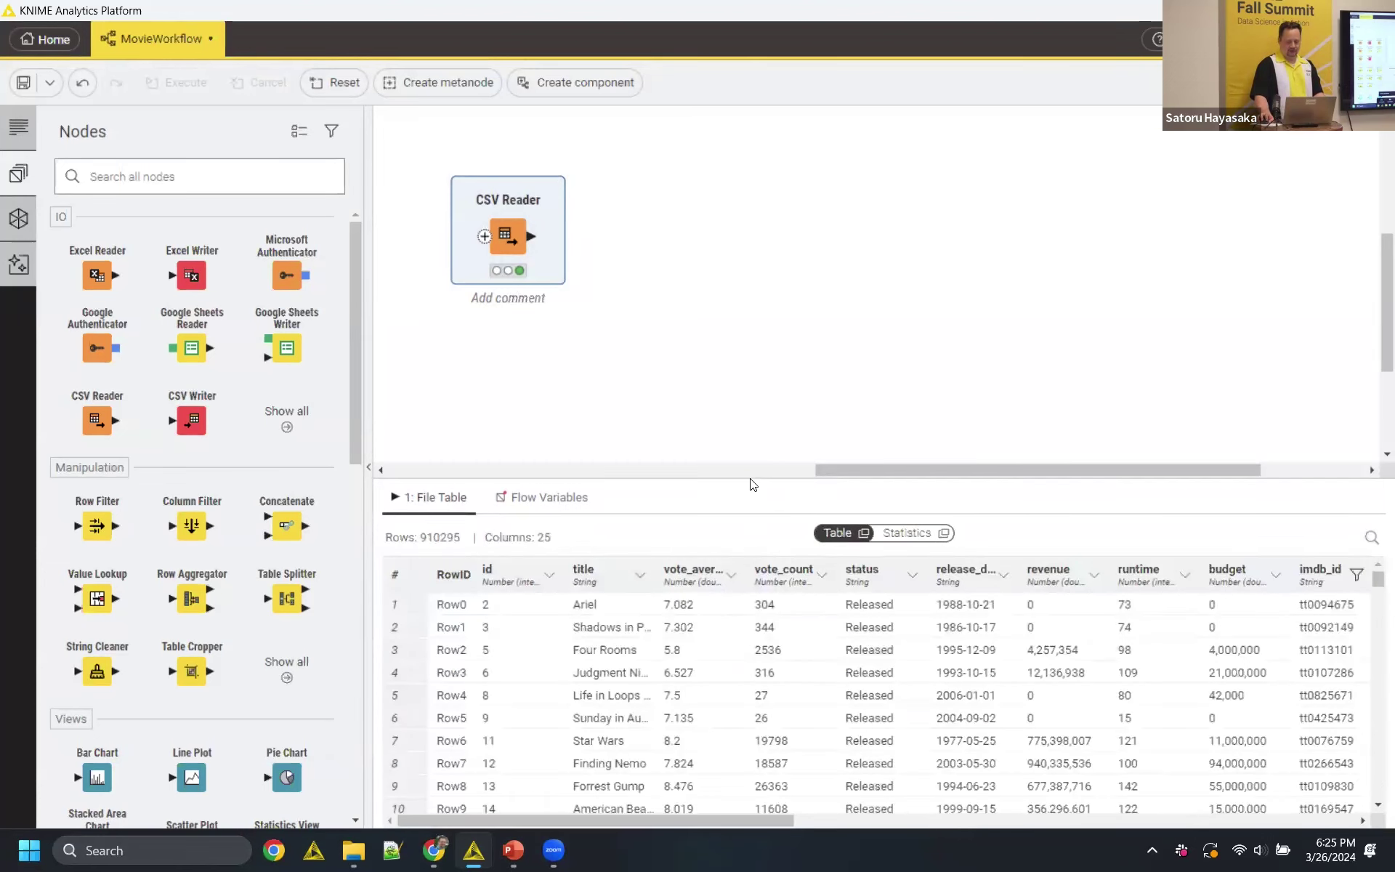
drag(751, 480, 738, 540)
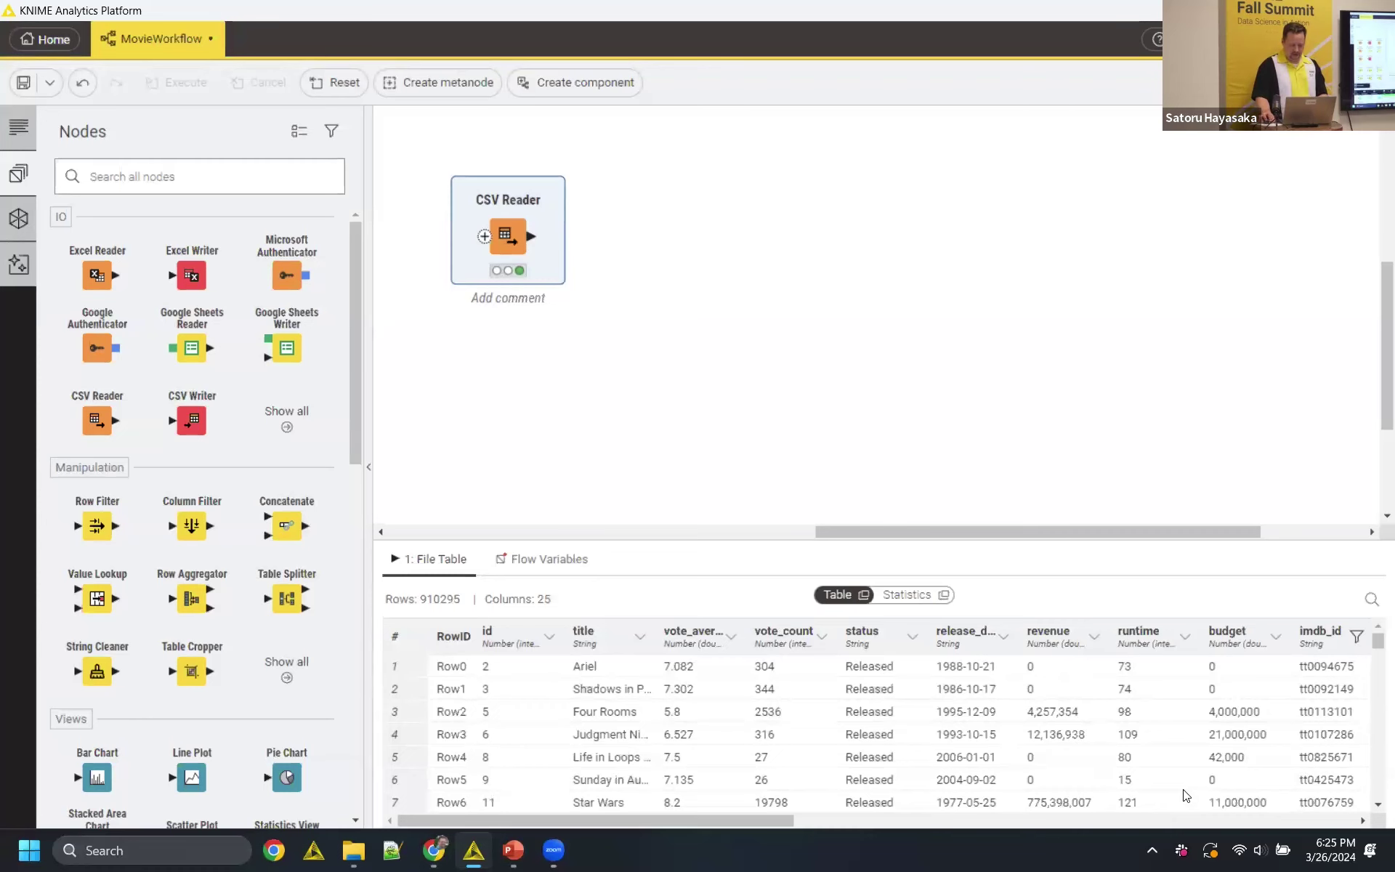
drag(644, 823, 987, 821)
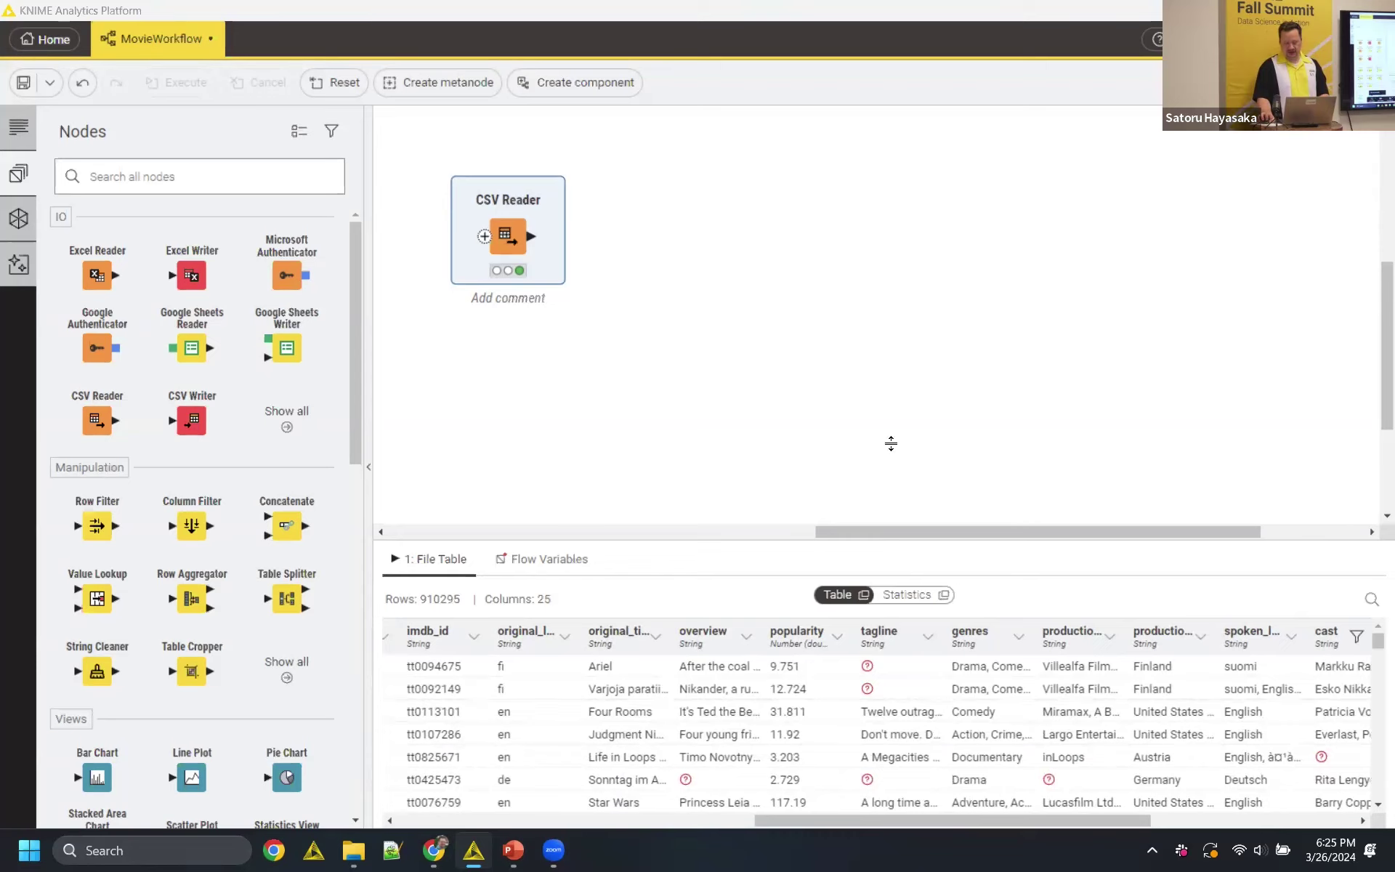
- Add a Row Filter node connected to the CSV Reader's output and place it beside the reader
click(625, 267)
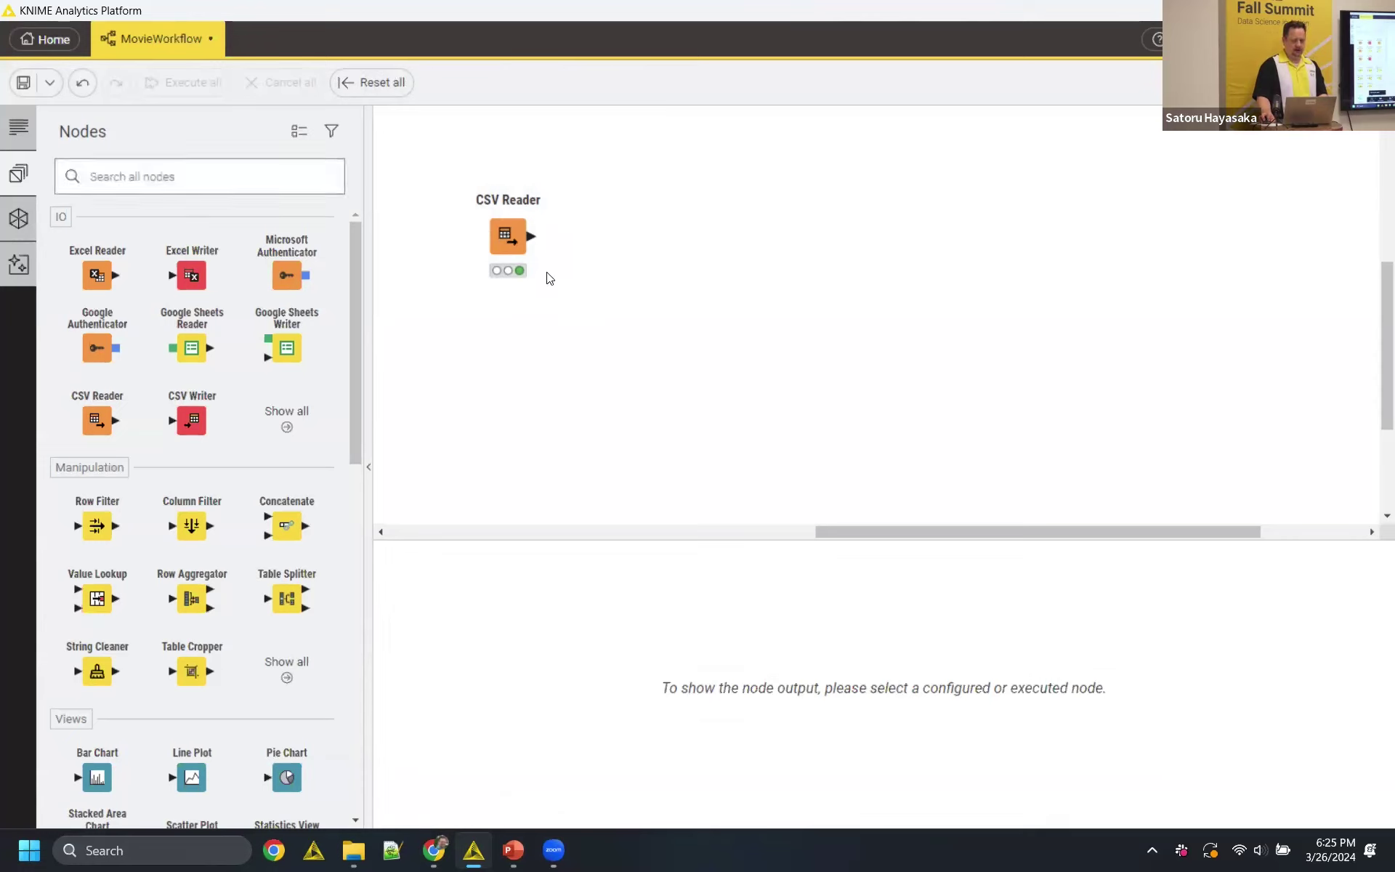
mouse_move(531, 242)
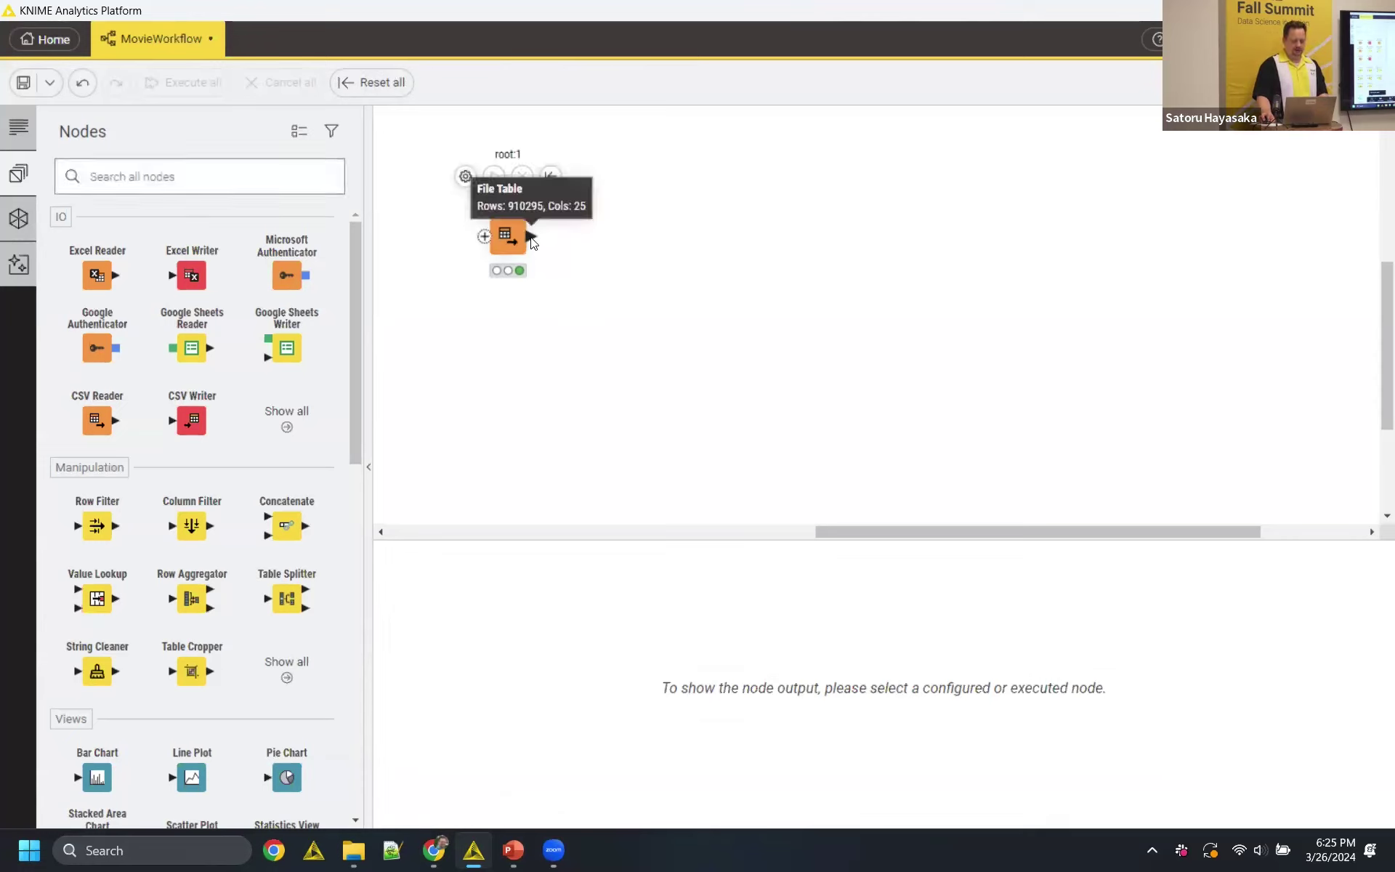
drag(531, 242, 650, 209)
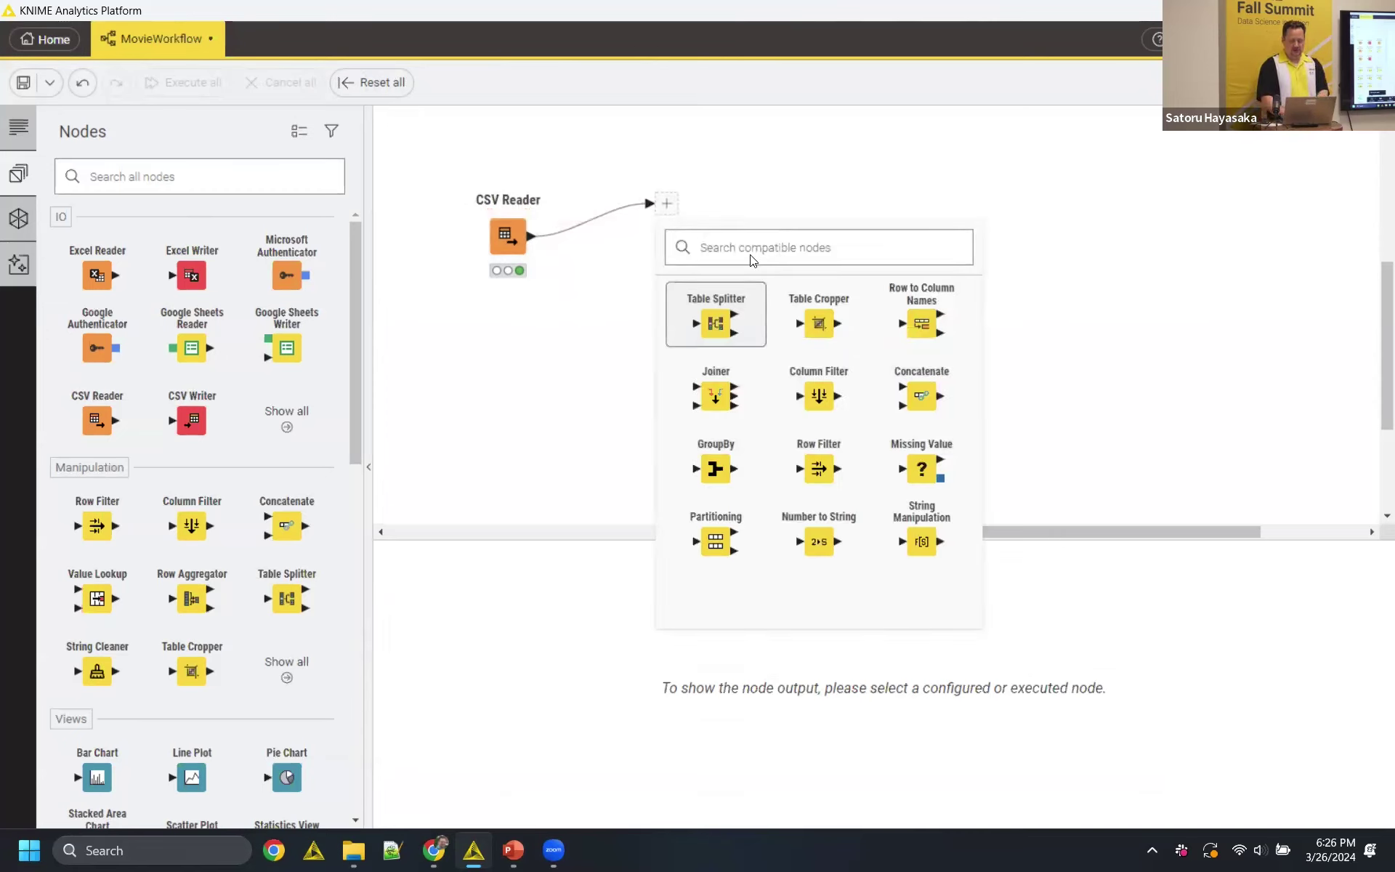
click(820, 465)
drag(697, 208, 678, 234)
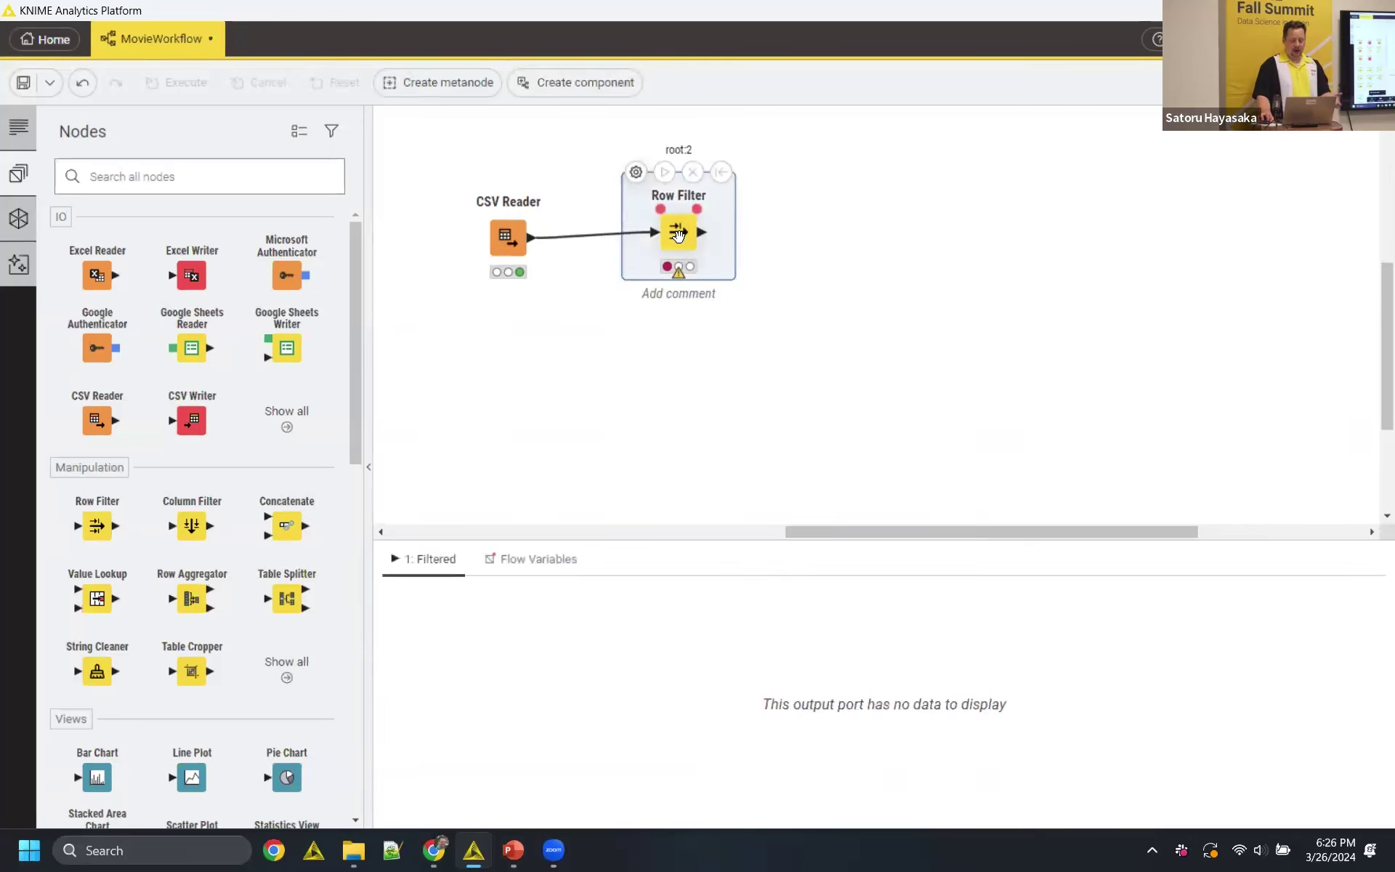
- Configure the Row Filter to include rows whose production_countries column matches the pattern United States* with wild cards enabled
double_click(678, 234)
click(744, 333)
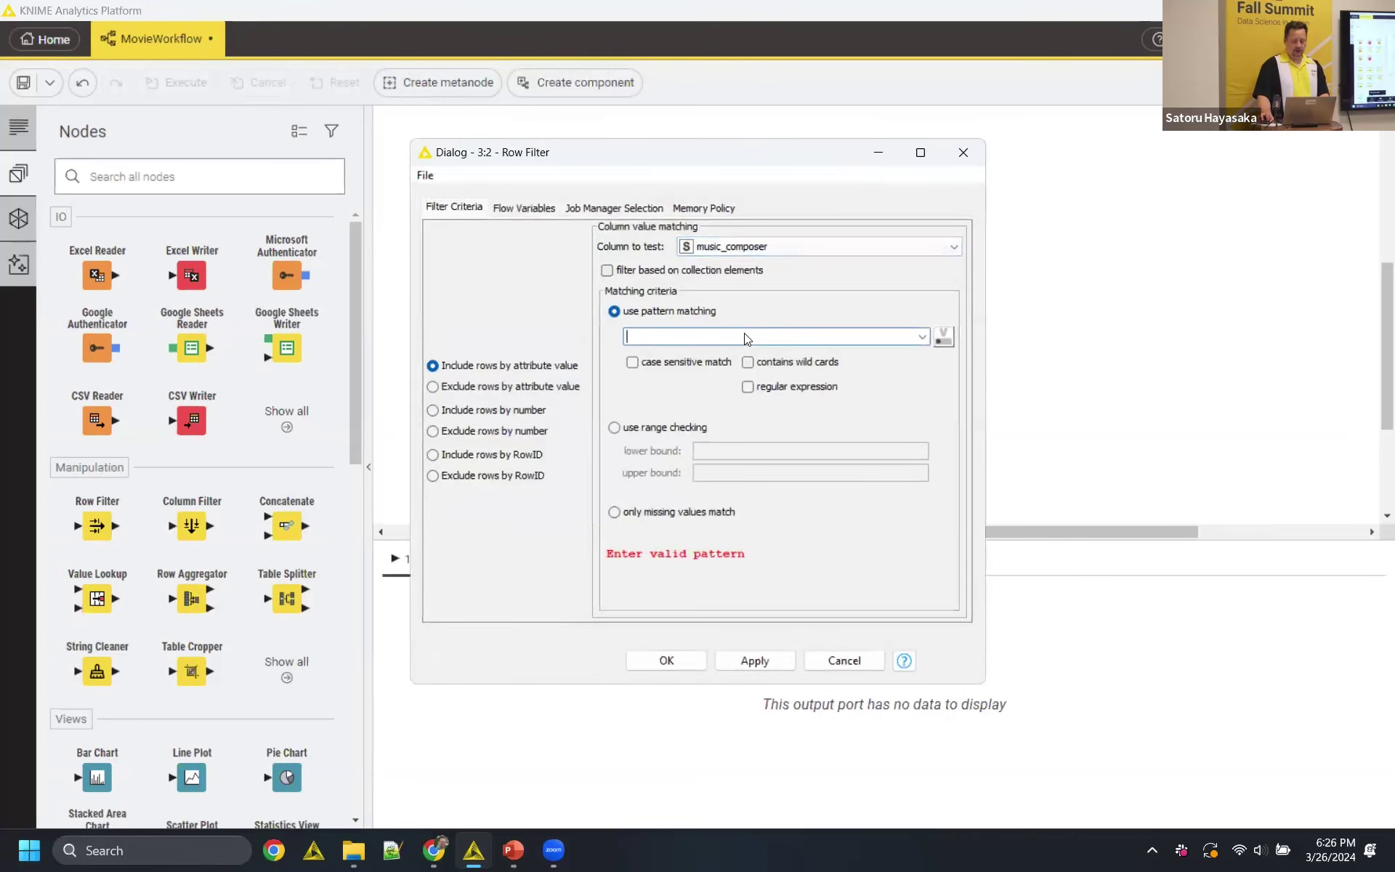
text(United States*)
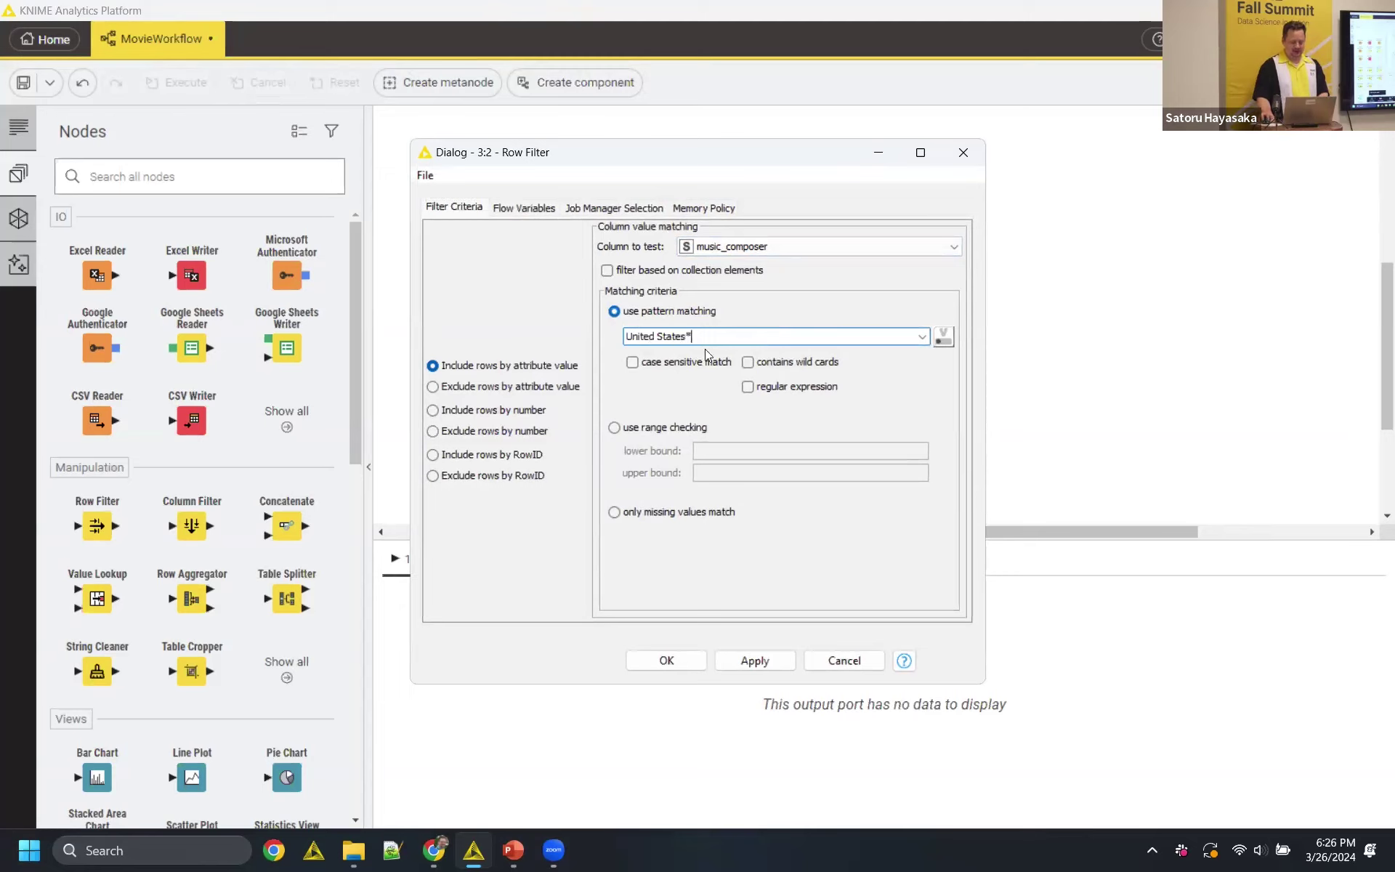
click(751, 362)
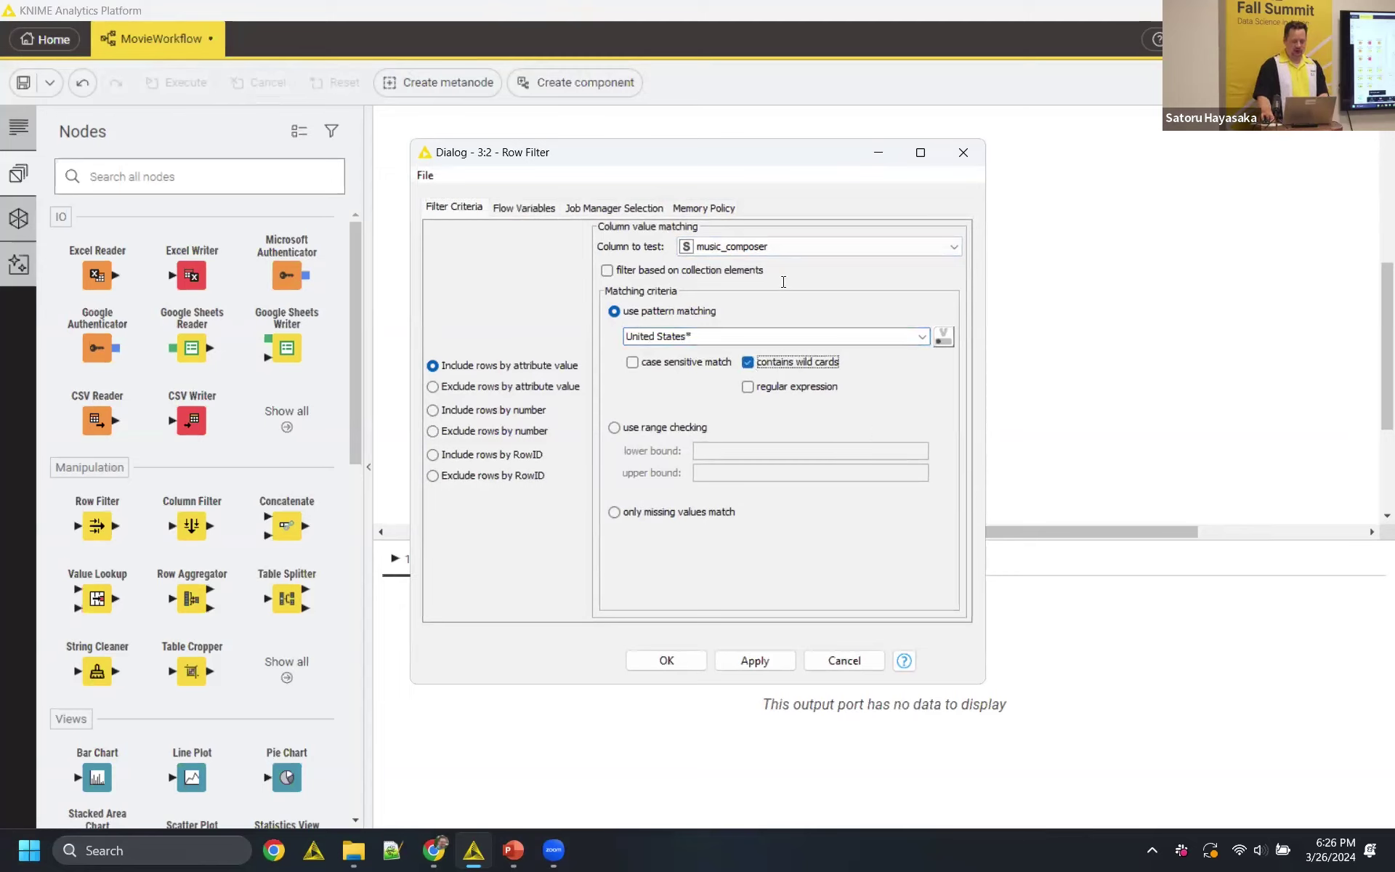
click(803, 247)
scroll(794, 312, up, 2)
click(792, 348)
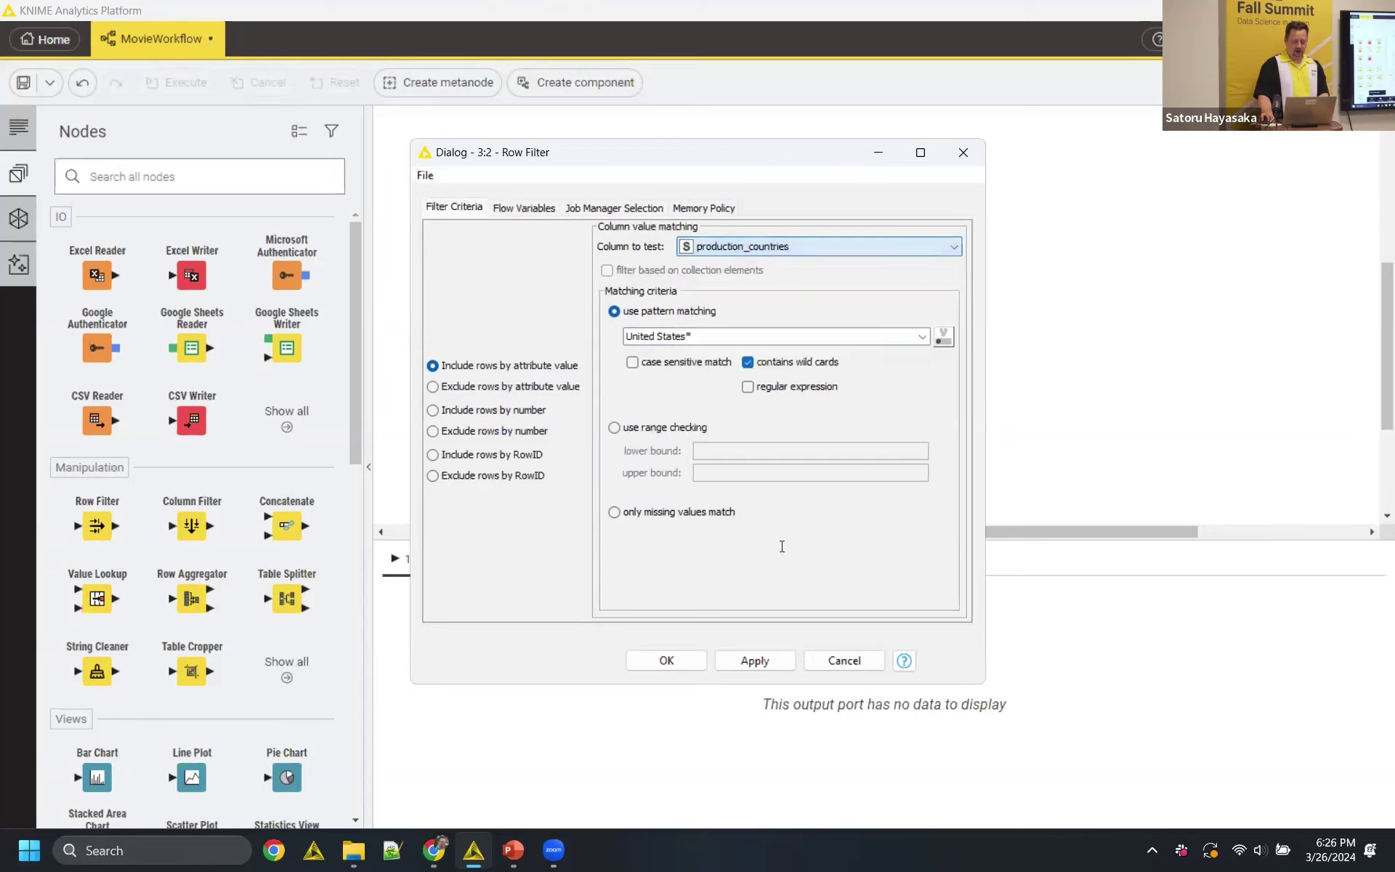
click(666, 659)
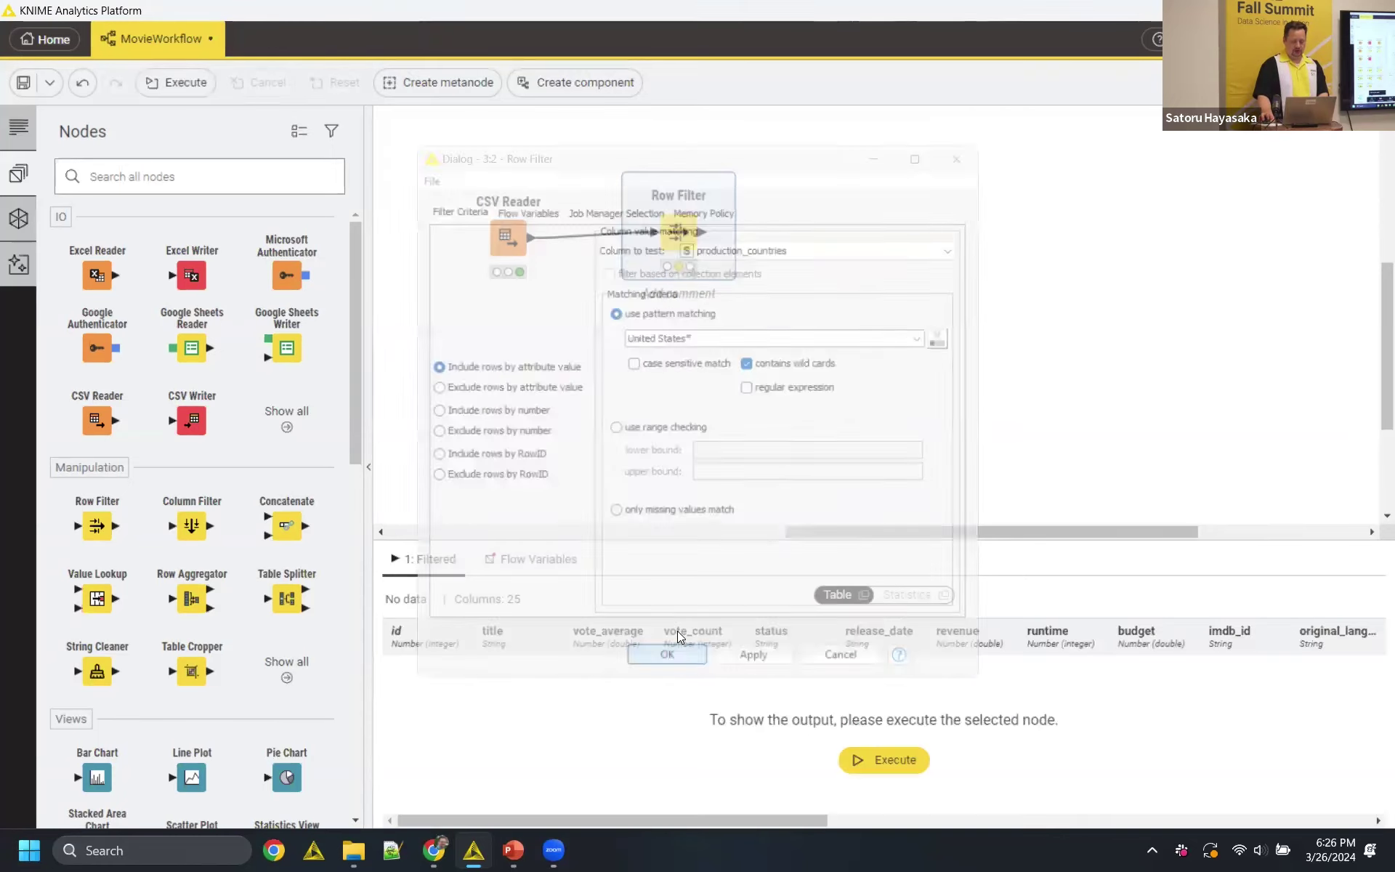
- Execute the Row Filter node and align it horizontally with the CSV Reader
right_click(681, 255)
click(719, 296)
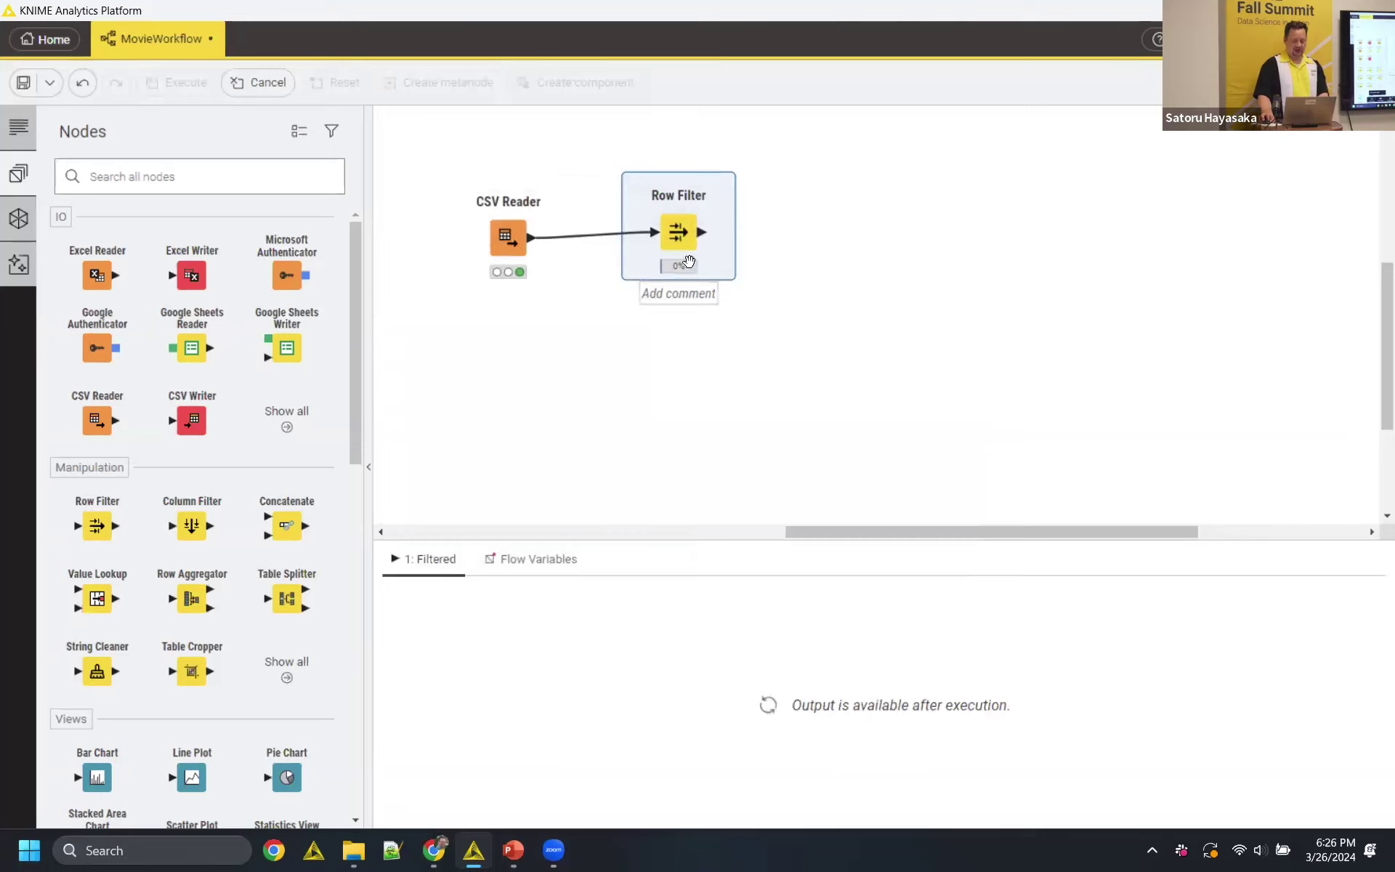
drag(683, 240, 677, 246)
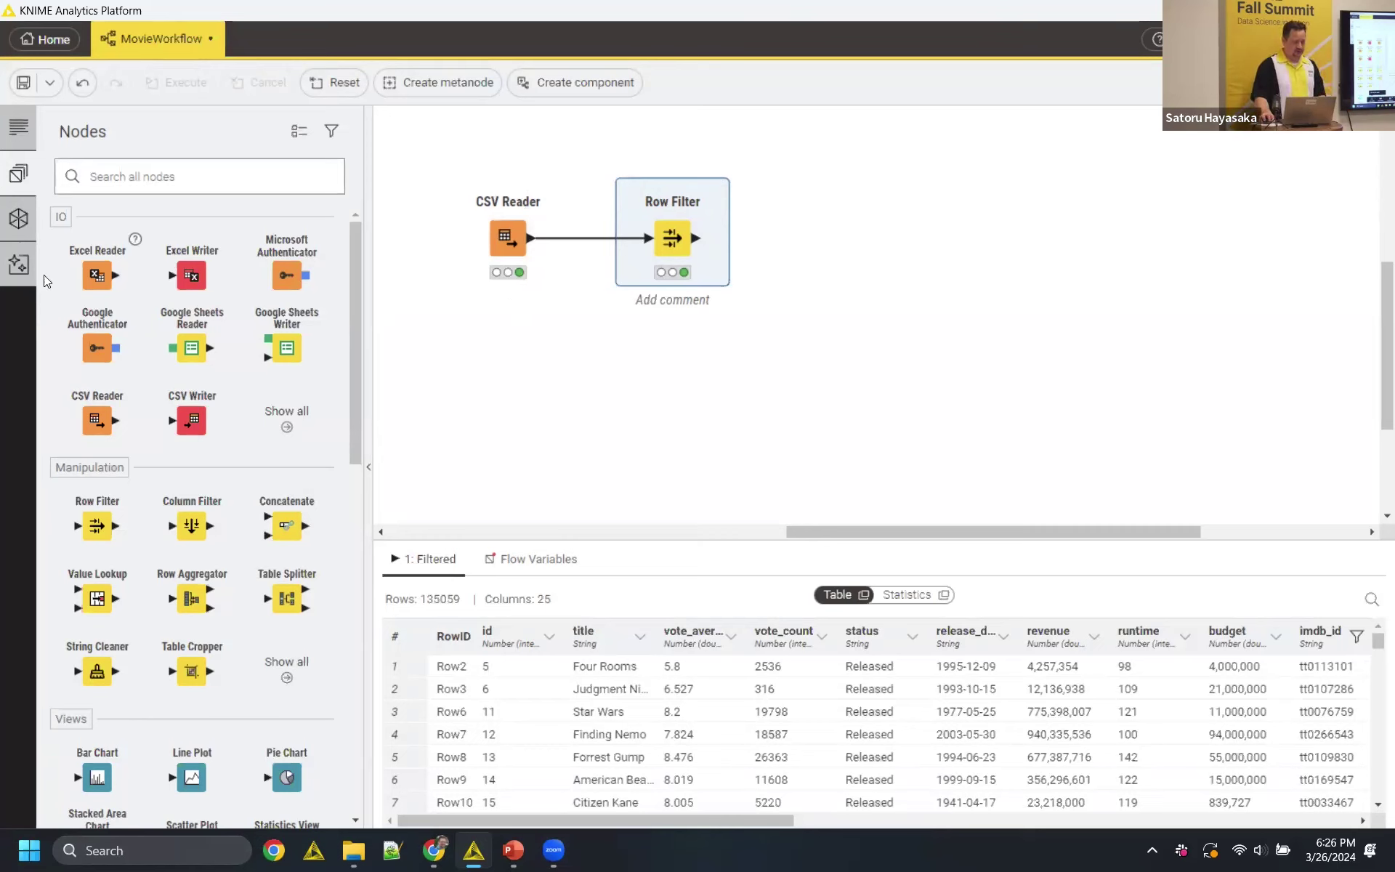
- Open the KNIME AI Assistant, accept its disclaimer and switch it to Build mode
click(18, 264)
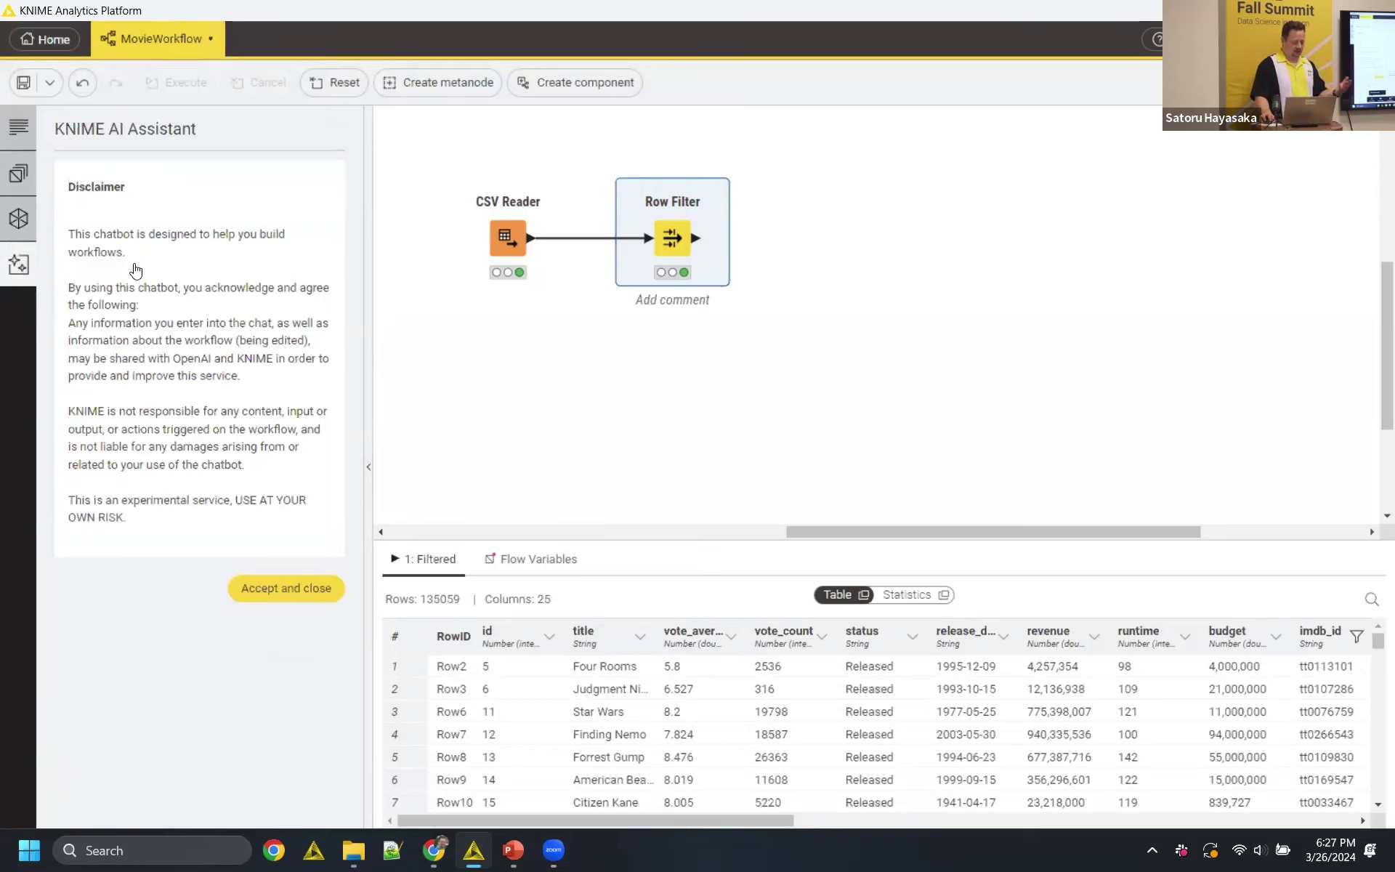
click(286, 602)
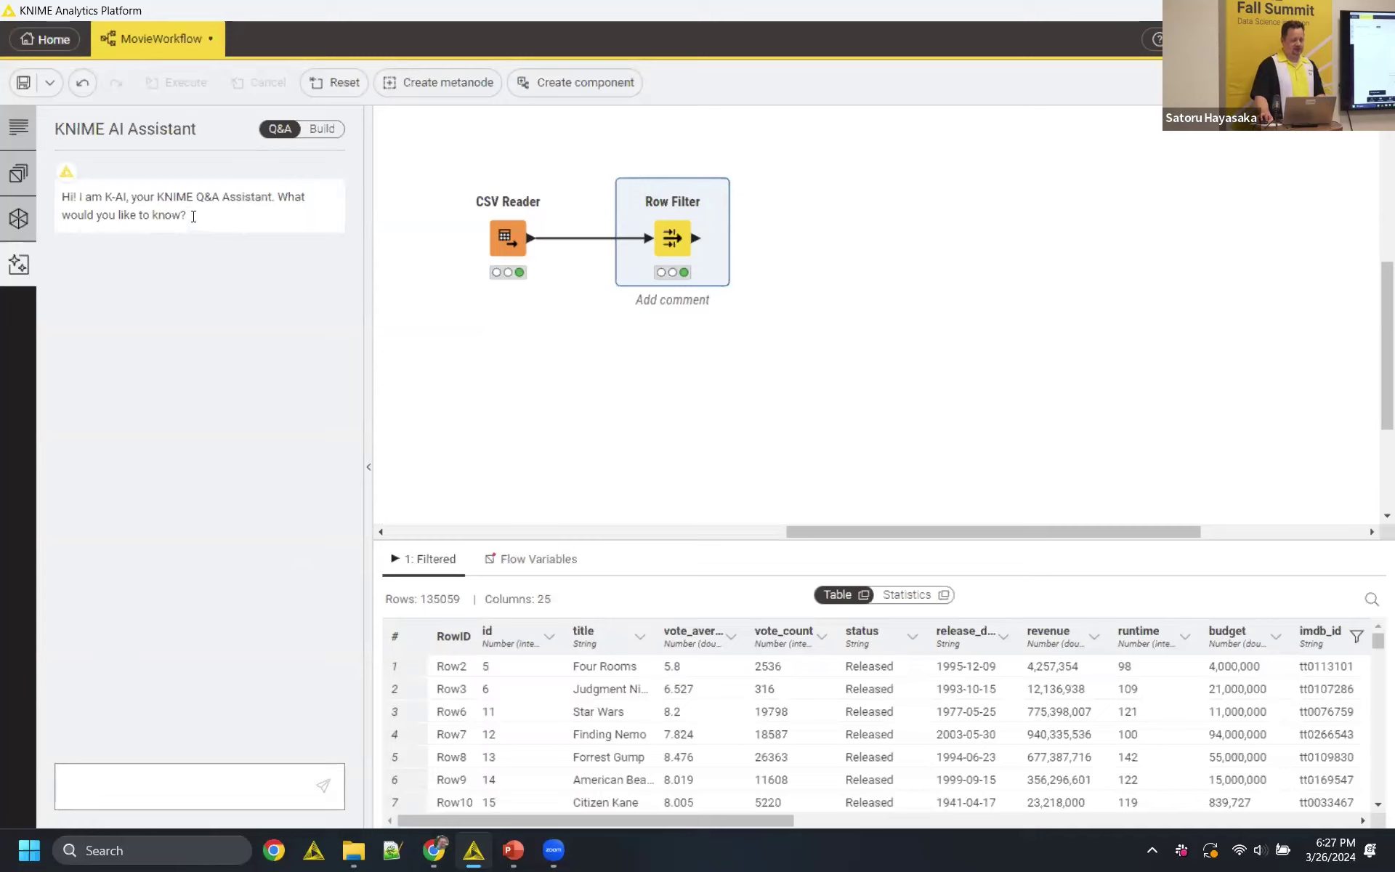
click(315, 141)
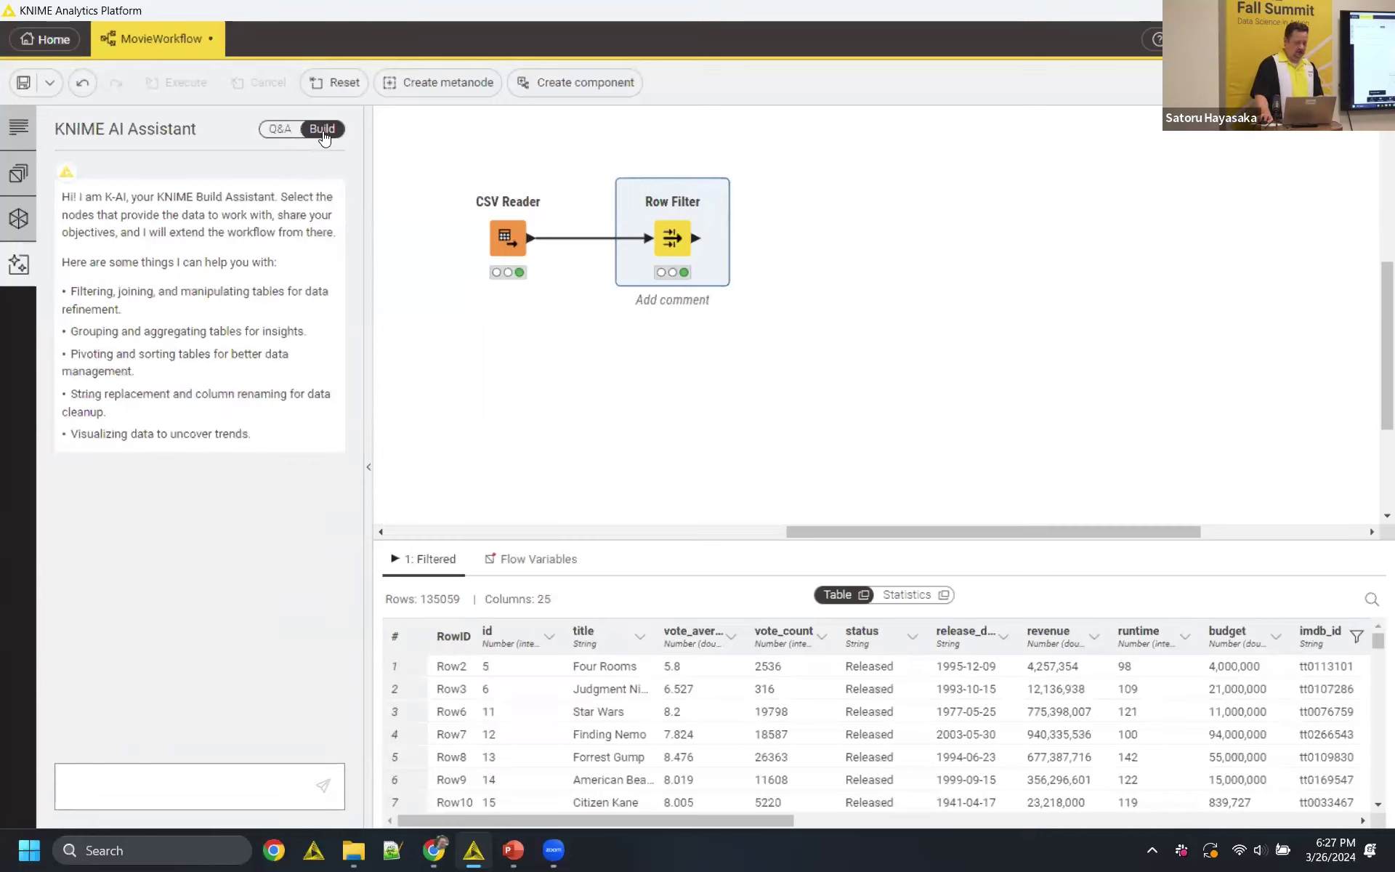
- Ask the AI assistant: "Filter the records based on release_date, including only rows in the decade of the 1990s"
click(112, 781)
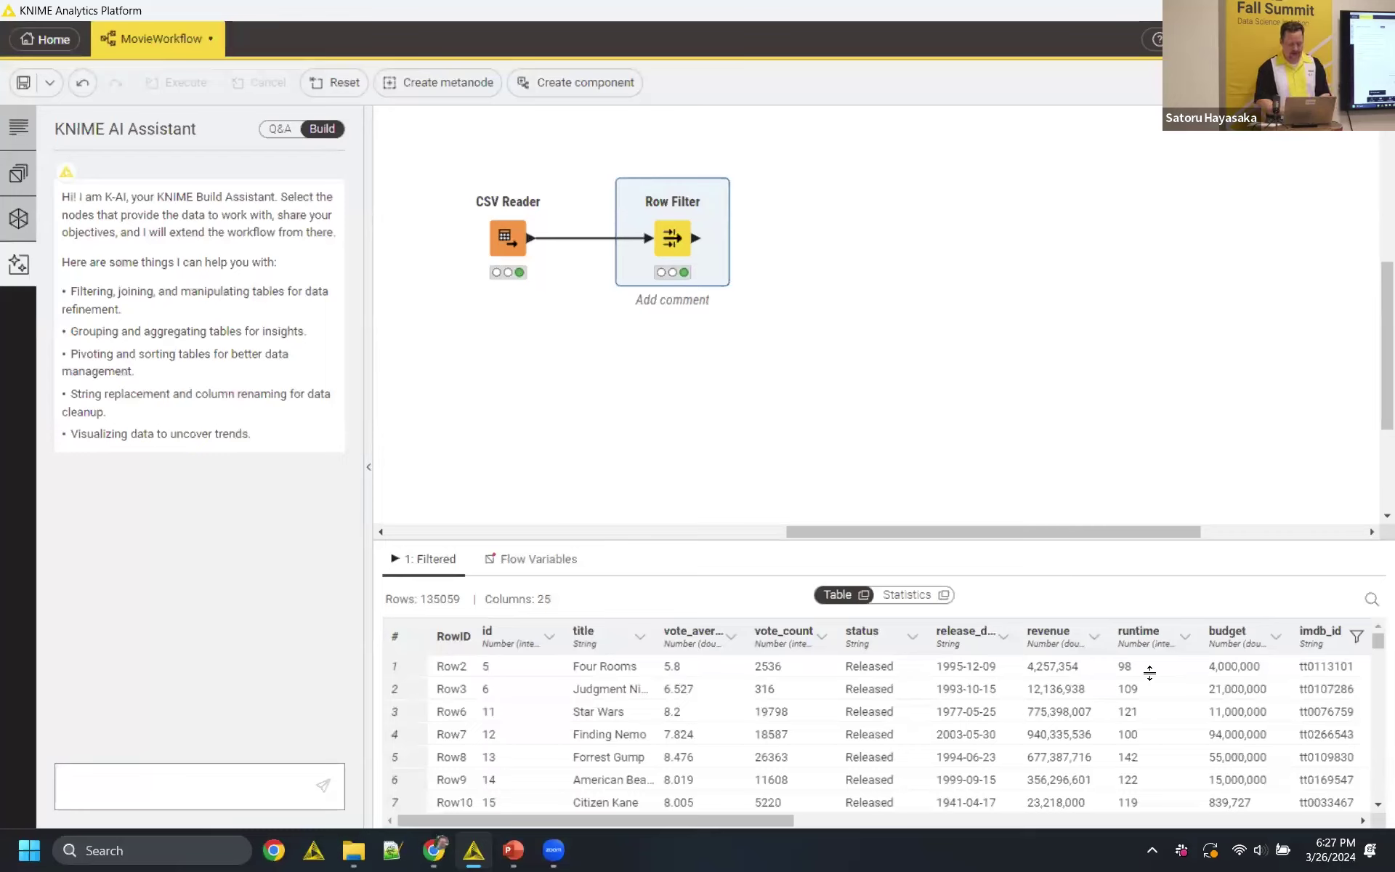
text(Filter the)
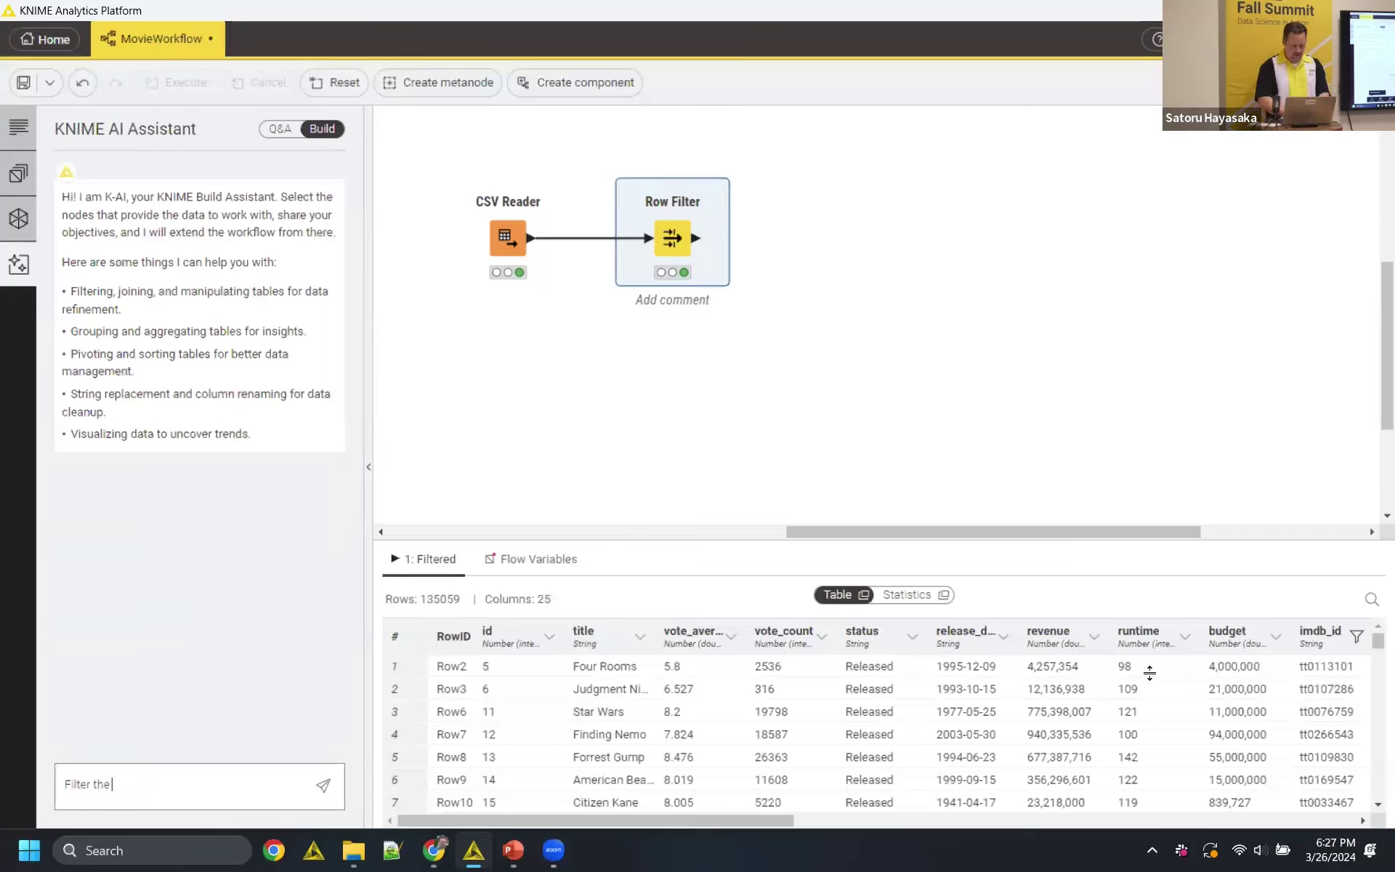
text( records based on)
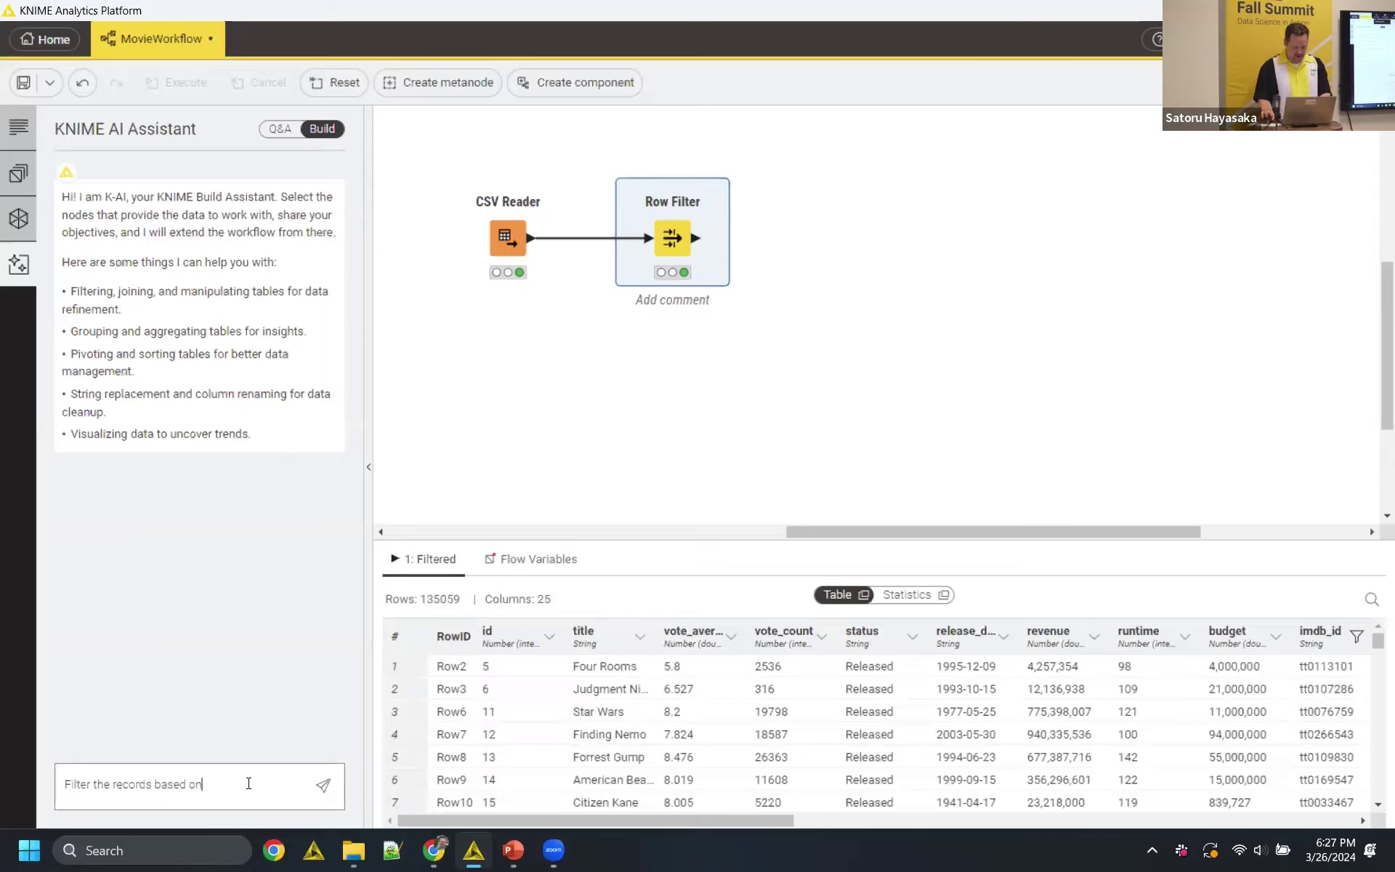
text(ease)
key(shift+Return)
key(BackSpace)
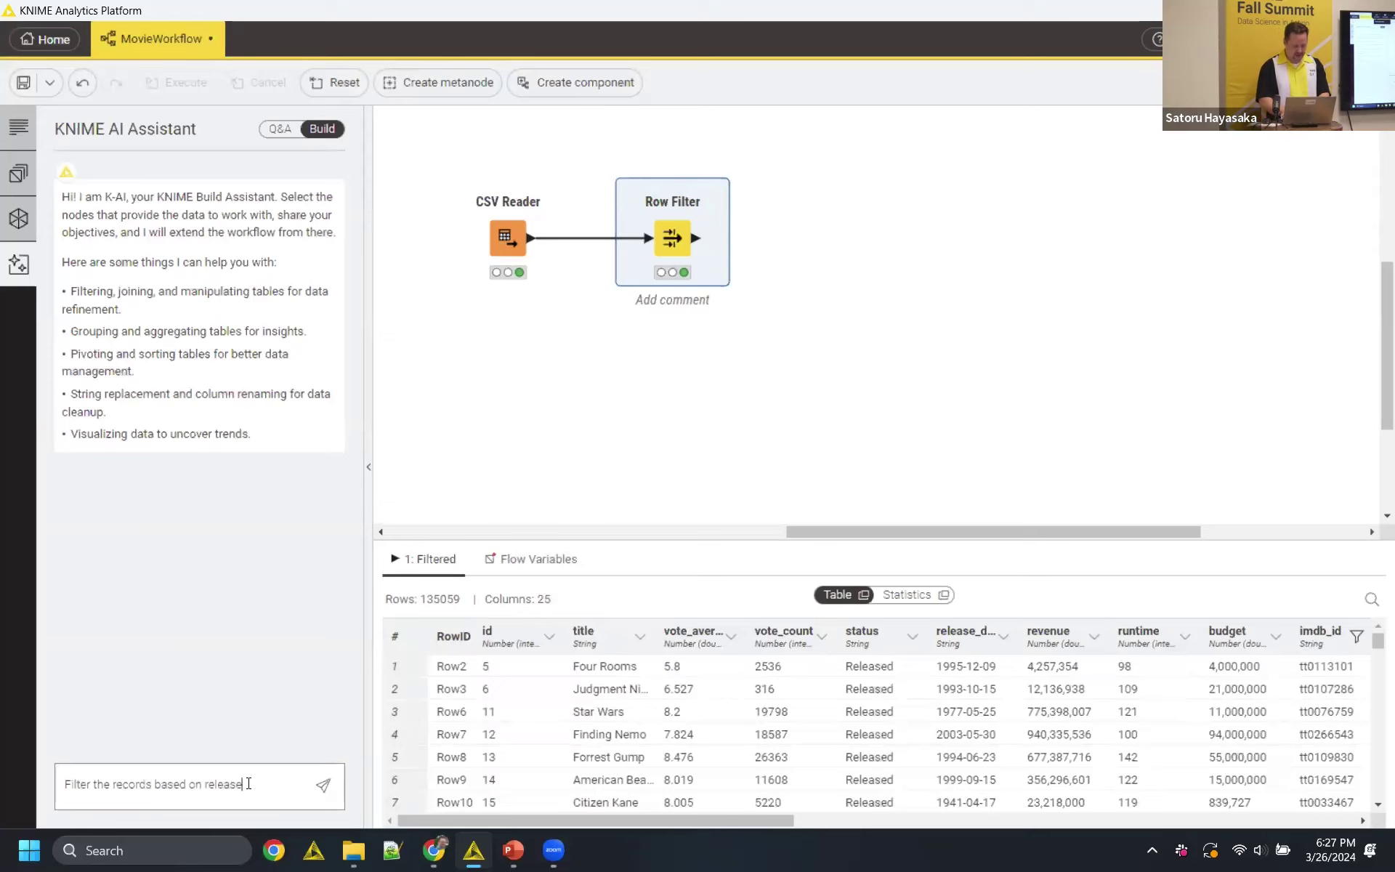
text(_date, uncluding)
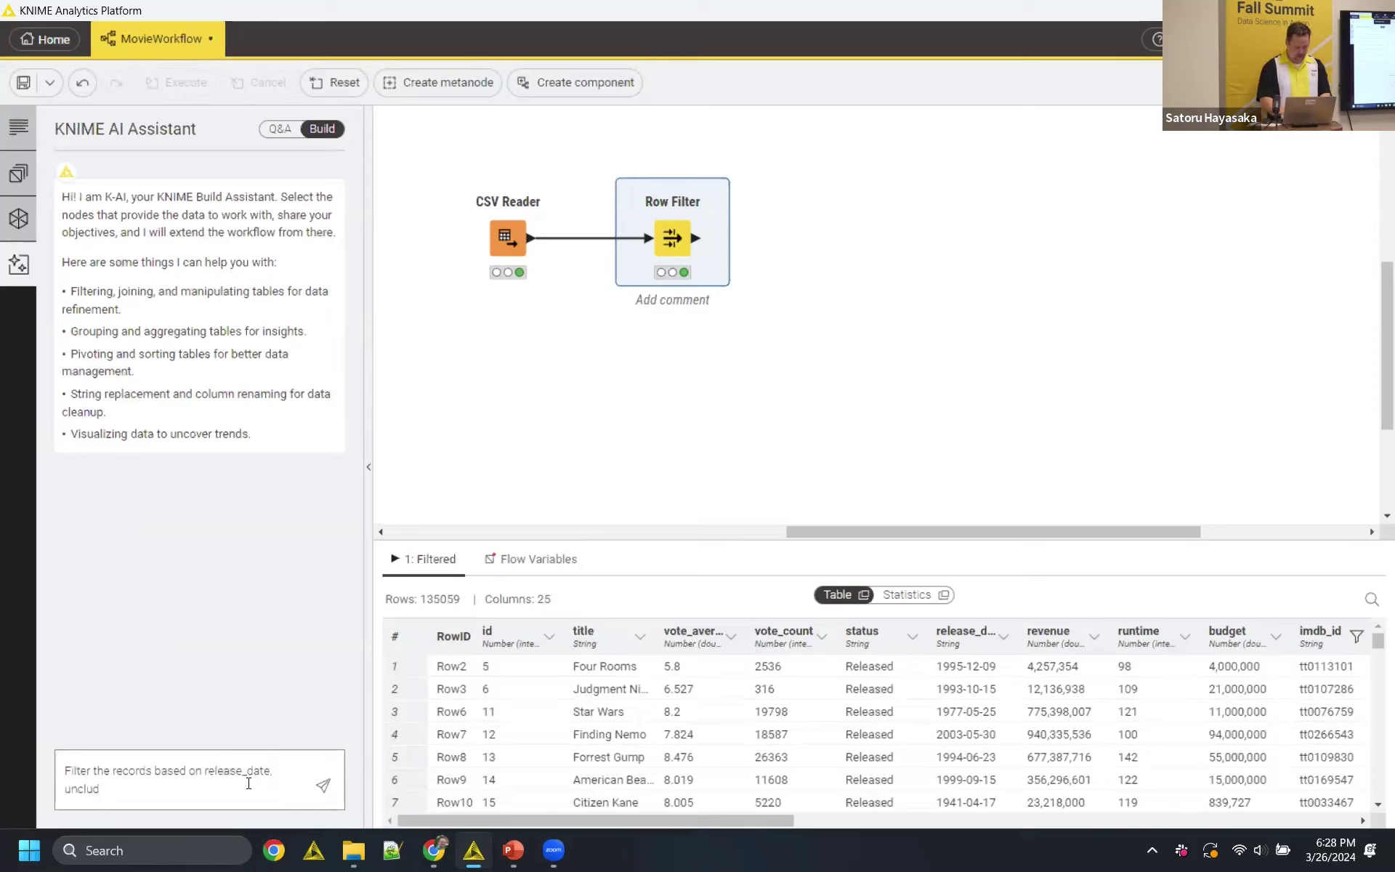
key(BackSpace)
key(BackSpace)
key(BackSpace)
key(BackSpace)
text(inclusding)
key(BackSpace)
key(BackSpace)
text(ding only)
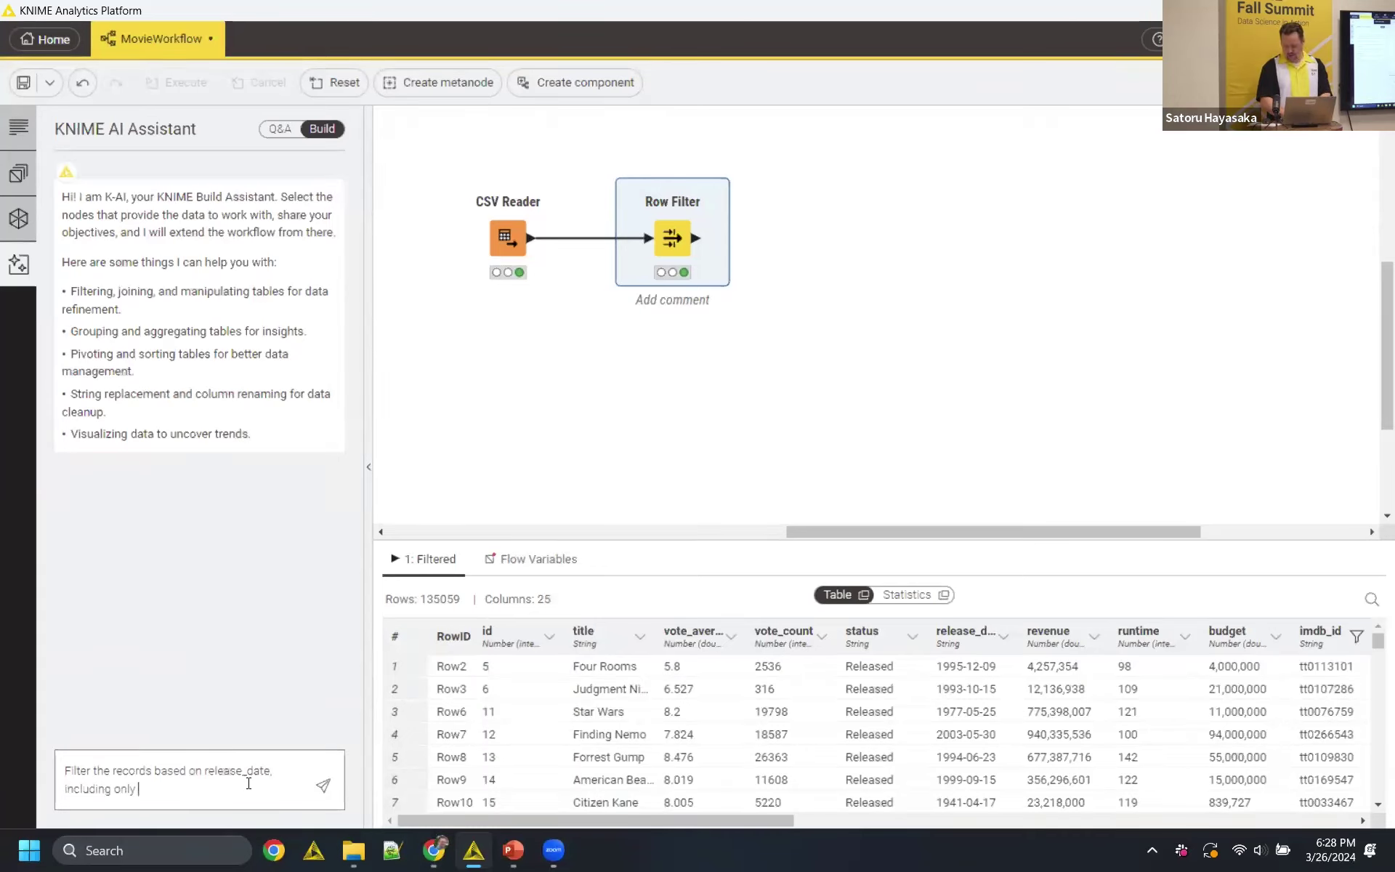
text( rows in the decade of the 1990s)
key(Return)
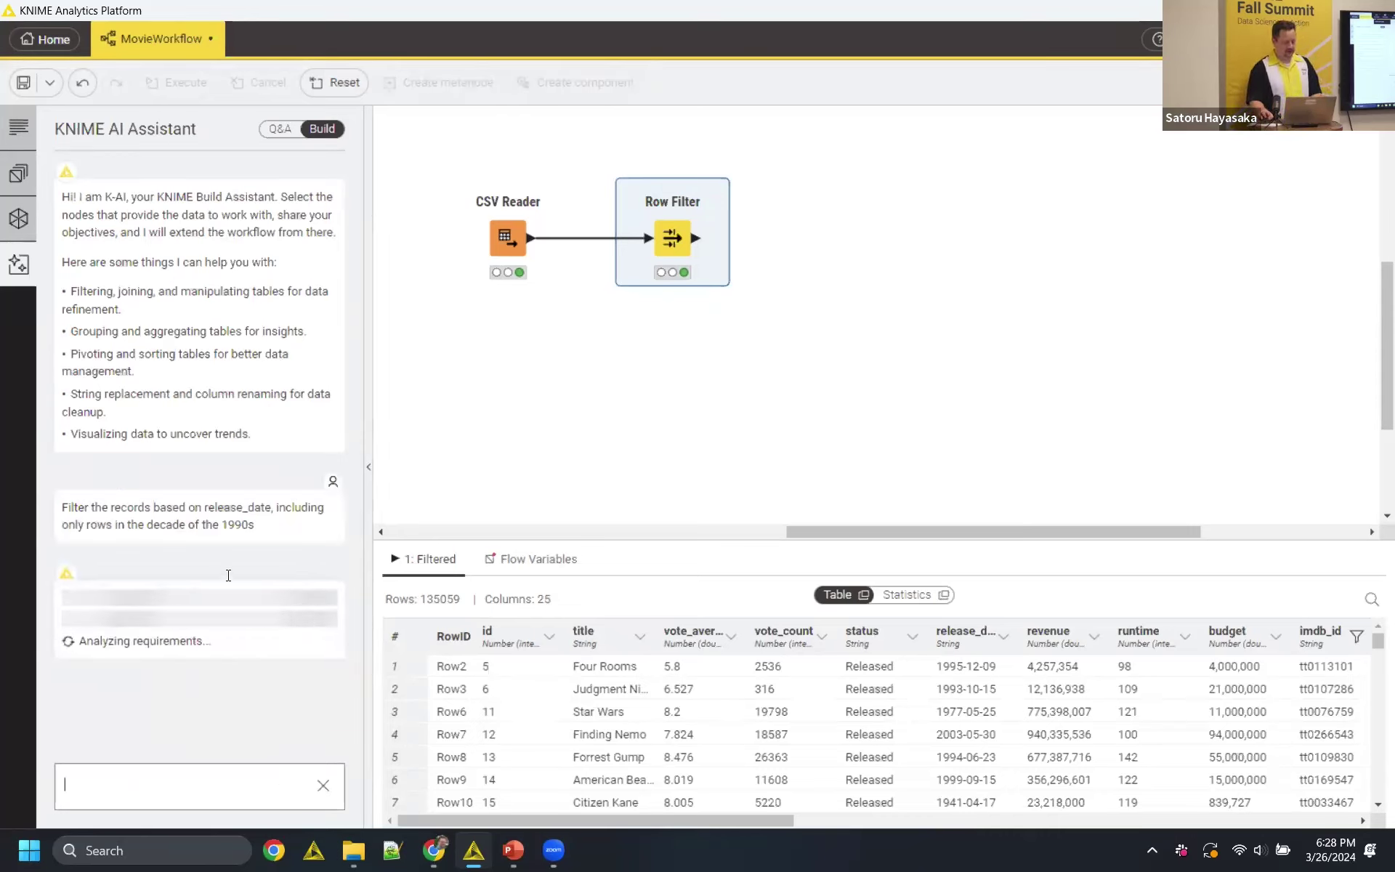
- Open the configuration of the second Row Filter, examine its release_date range bounds, and close it without changes
mouse_move(846, 239)
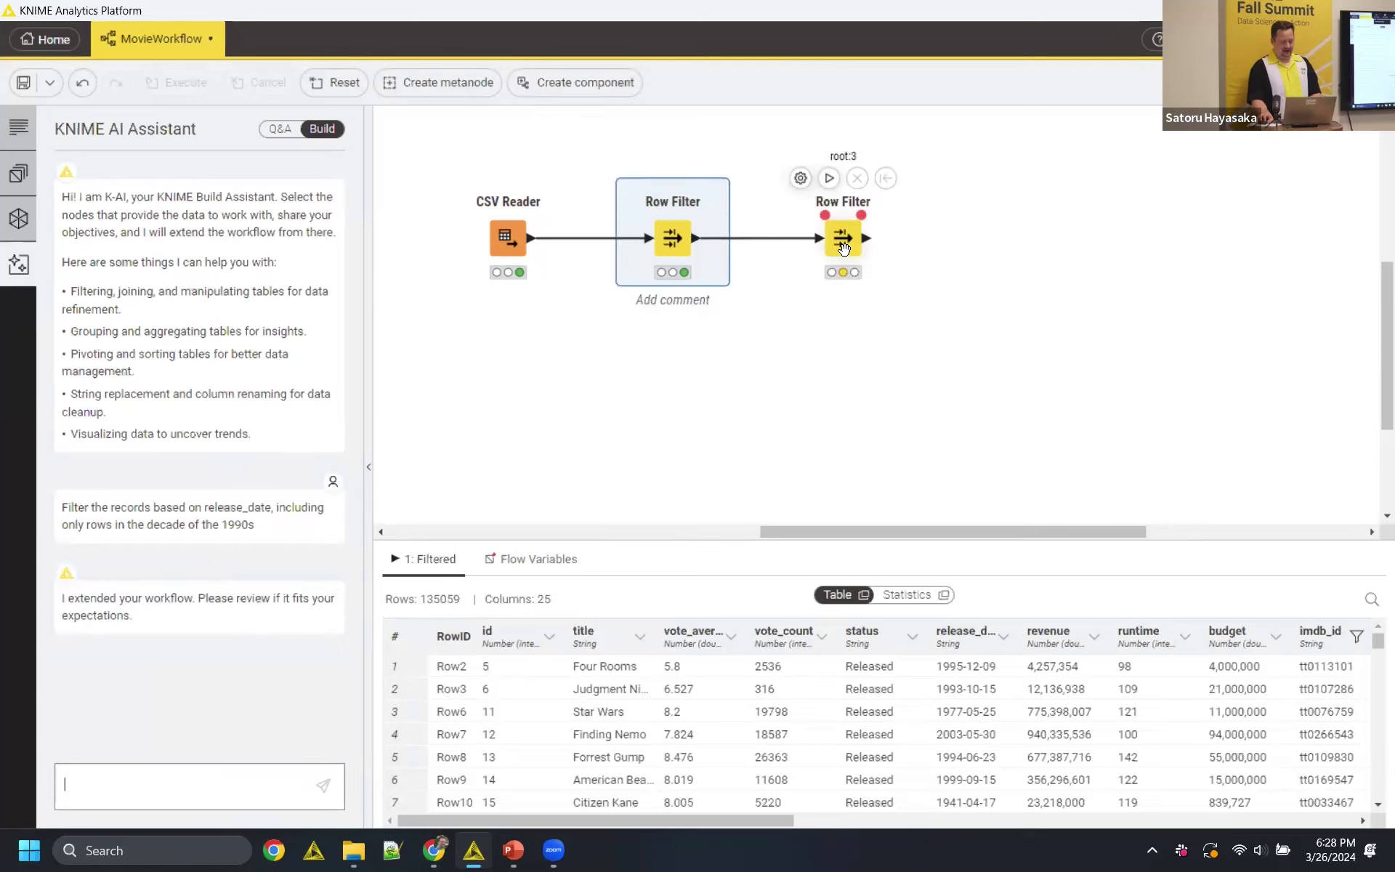
double_click(843, 247)
click(773, 450)
drag(773, 468, 686, 472)
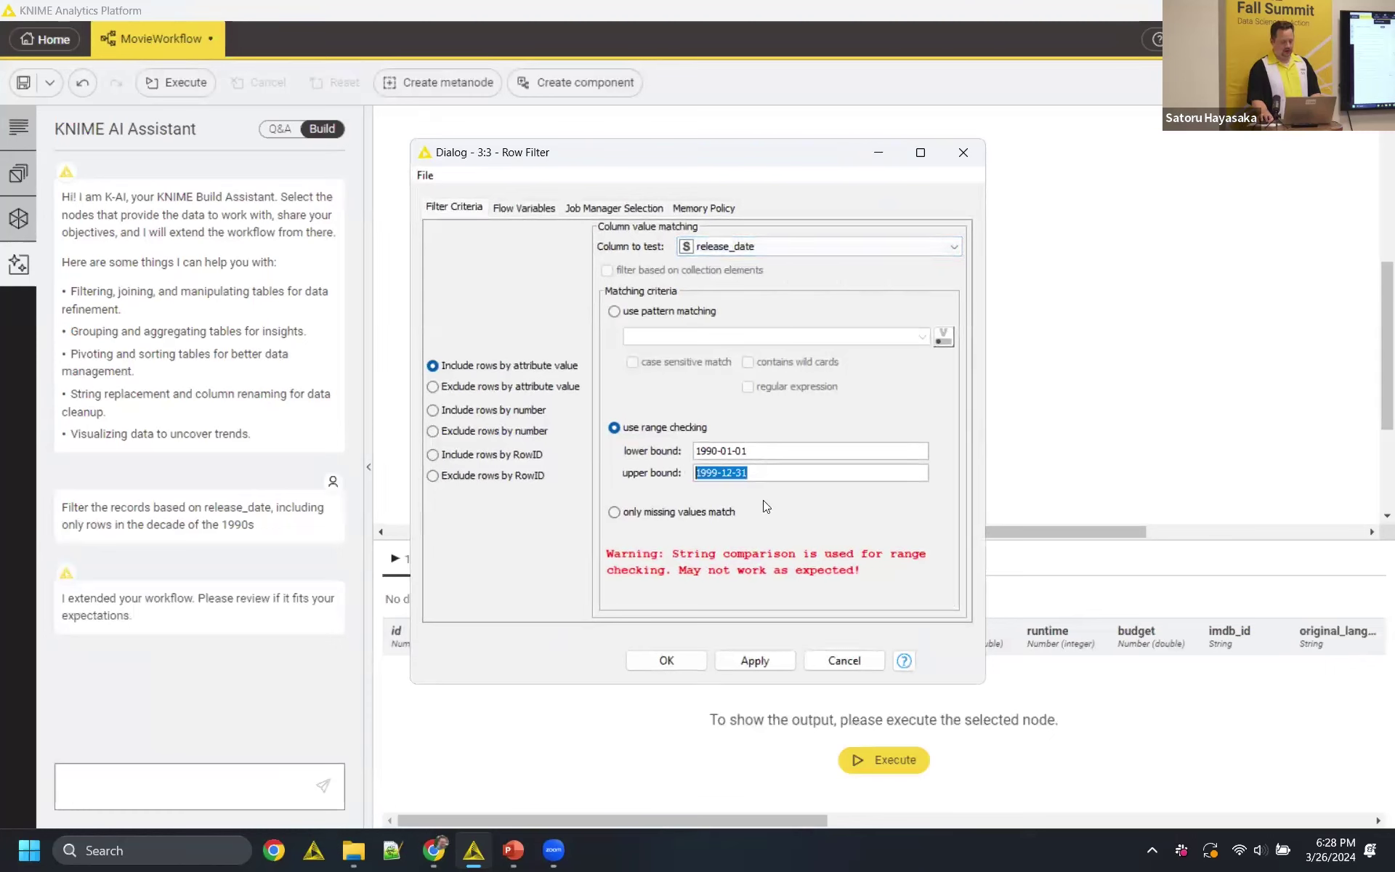
click(768, 472)
click(963, 152)
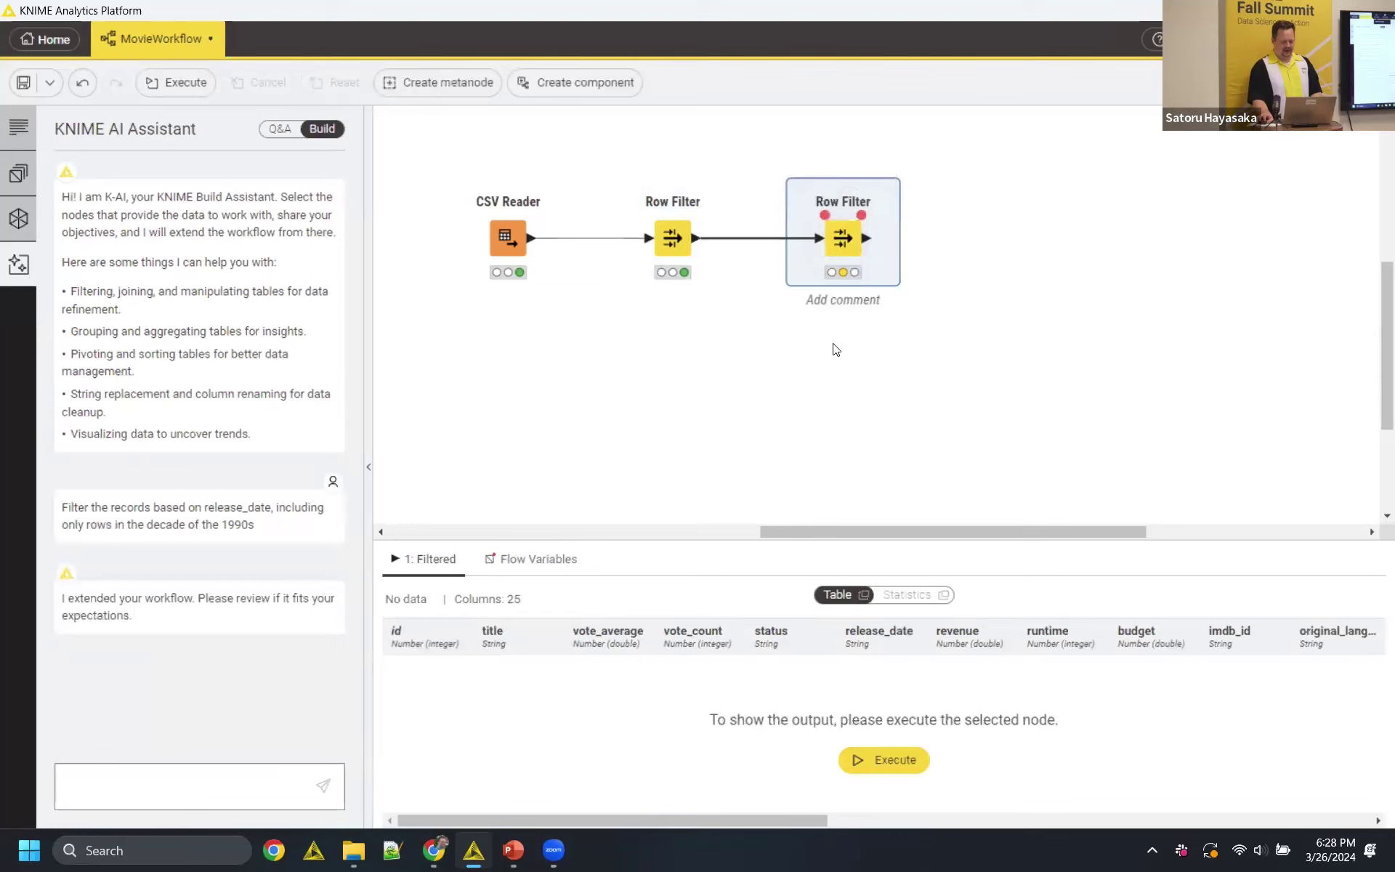
- Add the comment "1990s decade" to the second Row Filter node
click(844, 305)
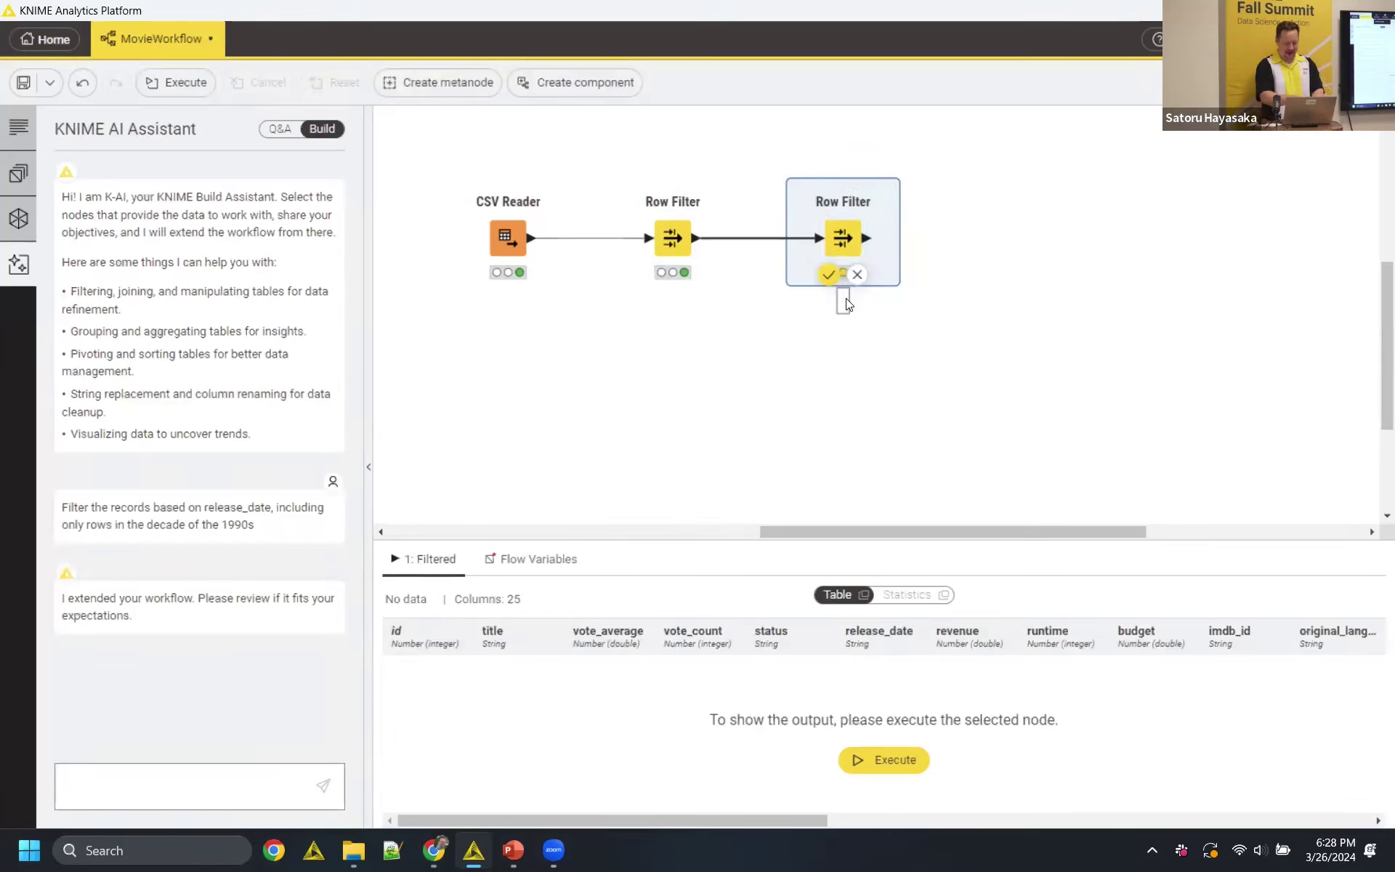
text(19)
text(90s decade)
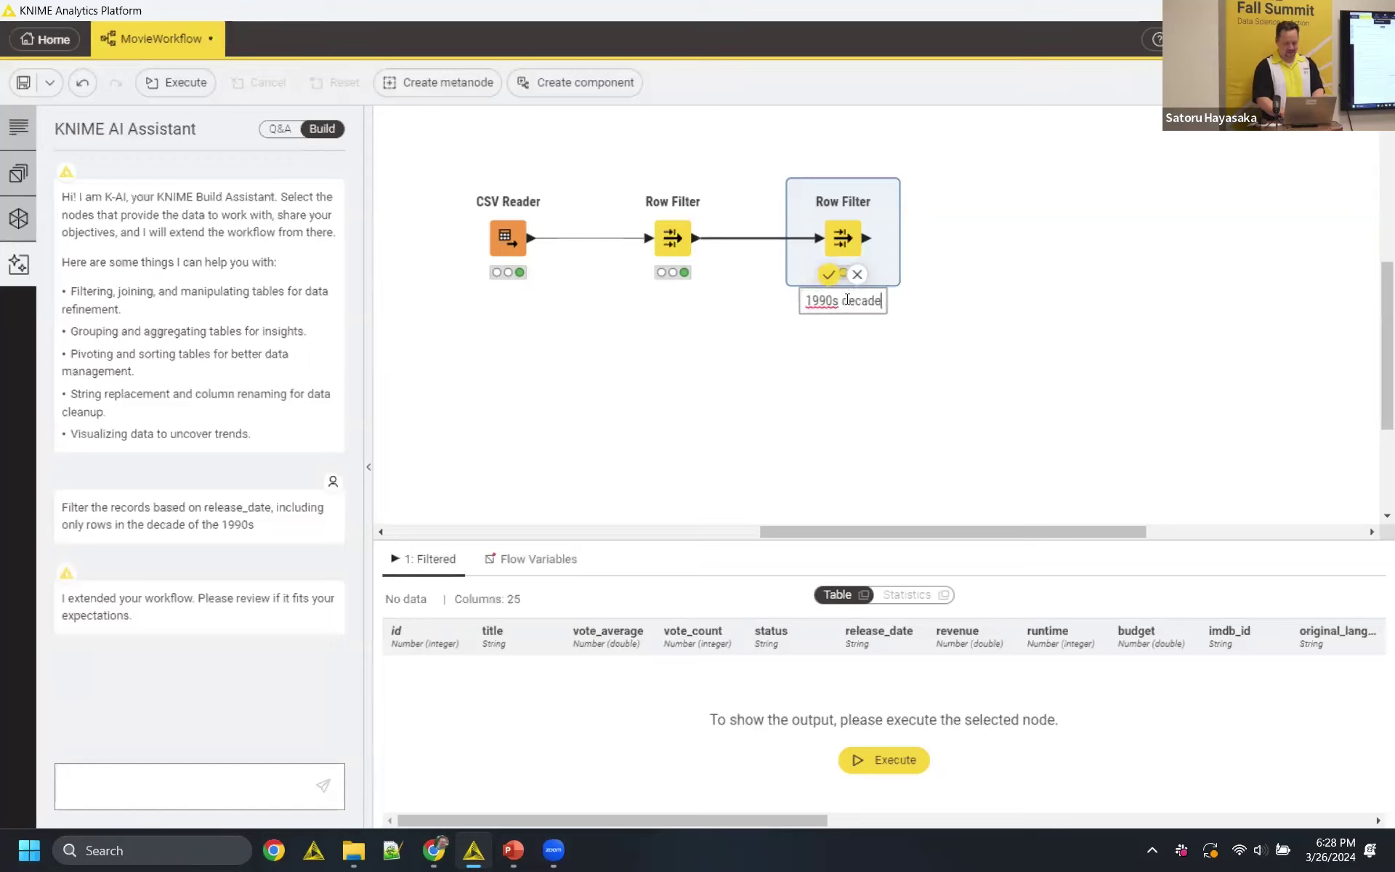
key(Return)
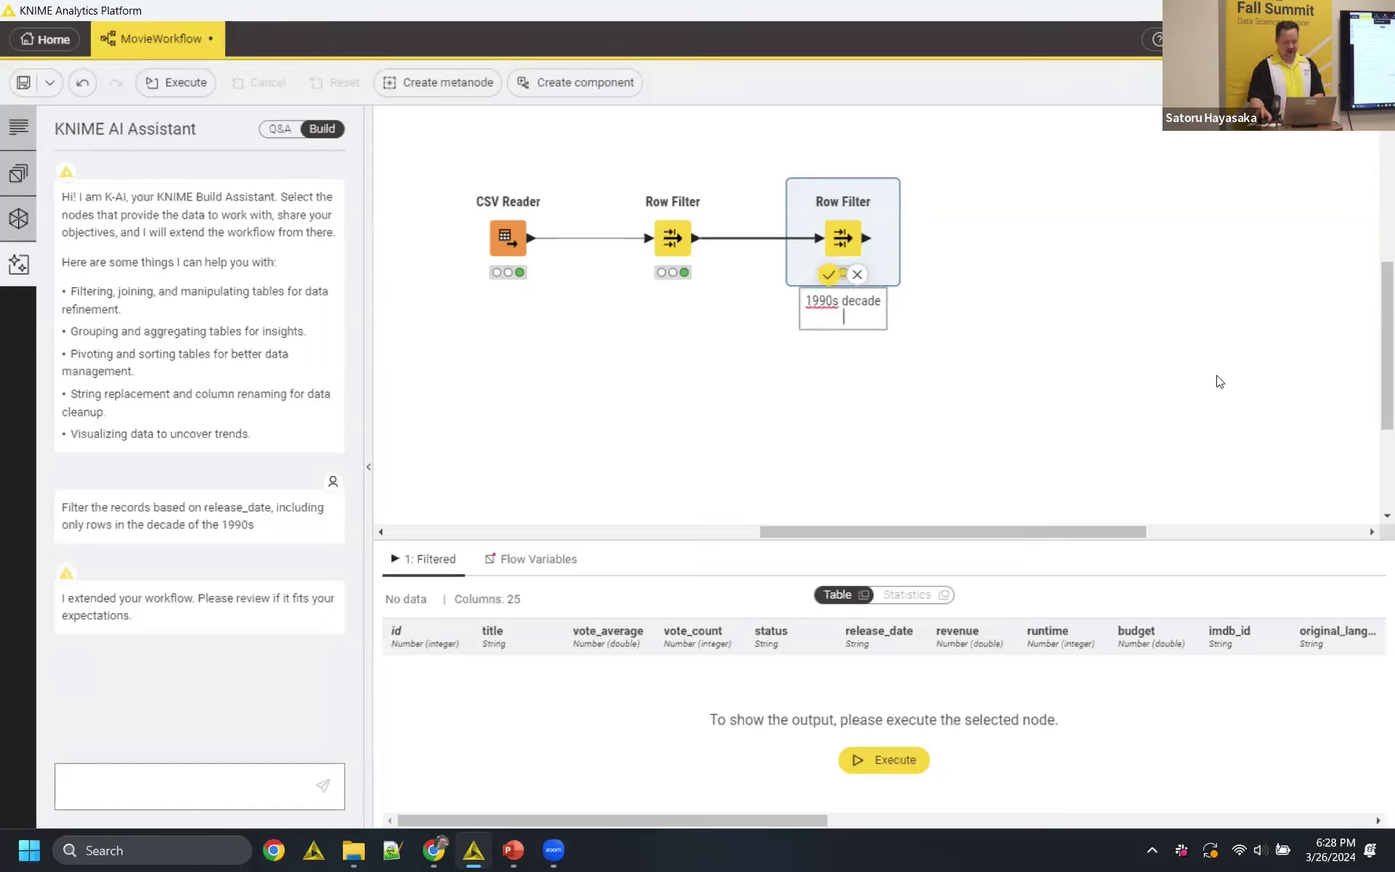
click(822, 380)
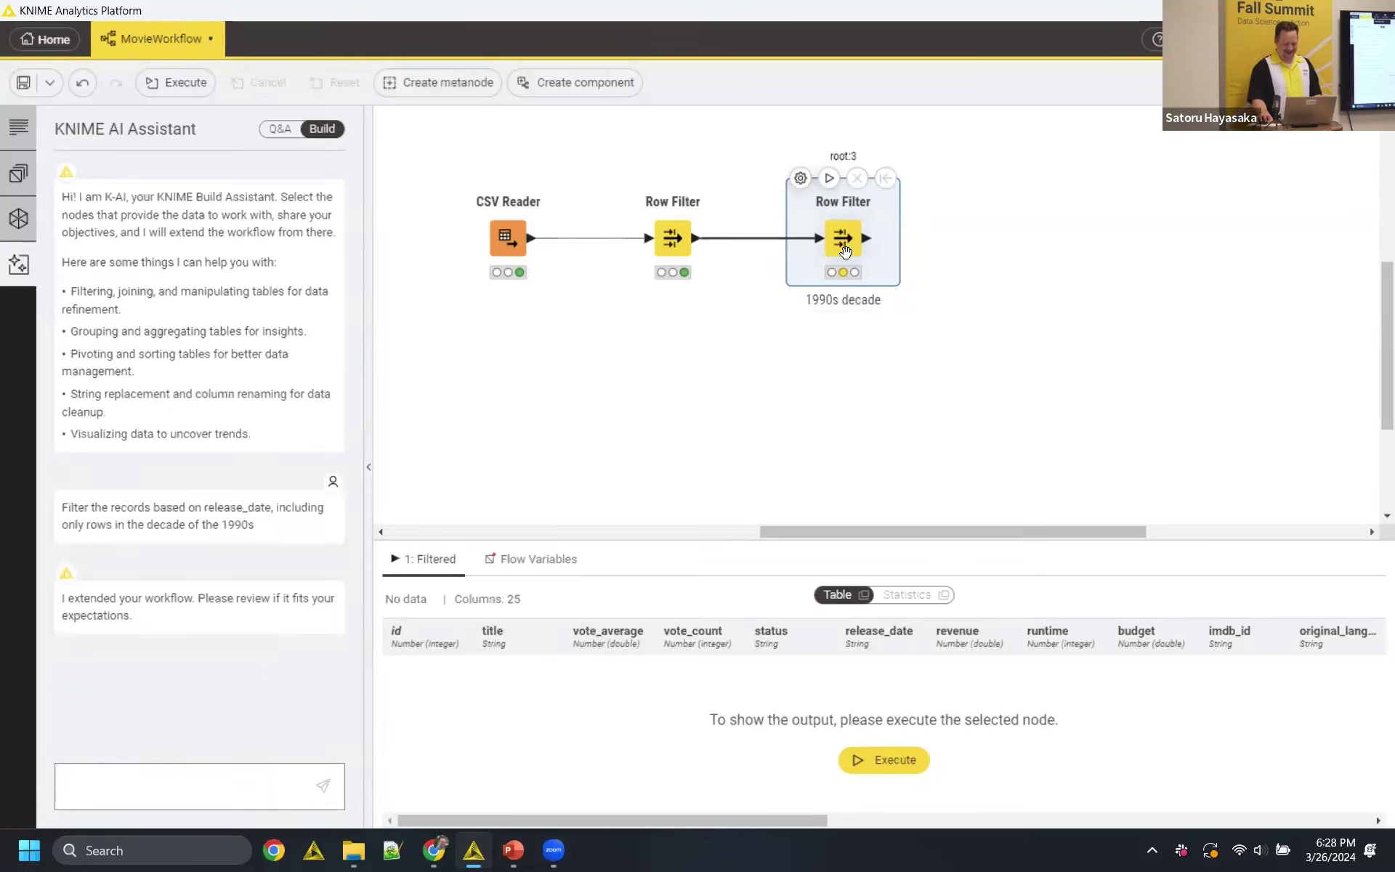
- Execute the Row Filter node commented "1990s decade"
right_click(842, 256)
click(881, 294)
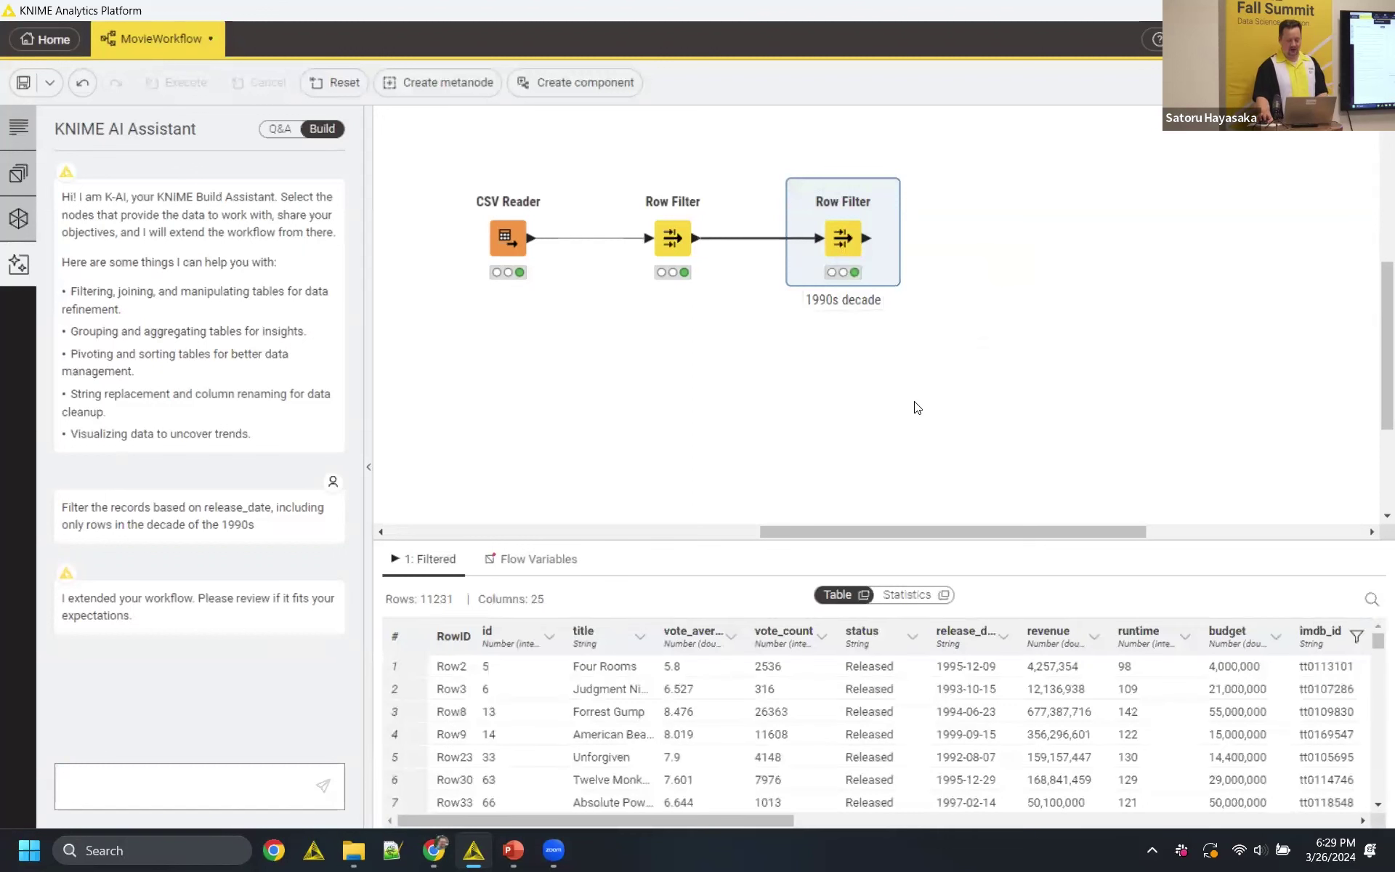
mouse_move(839, 247)
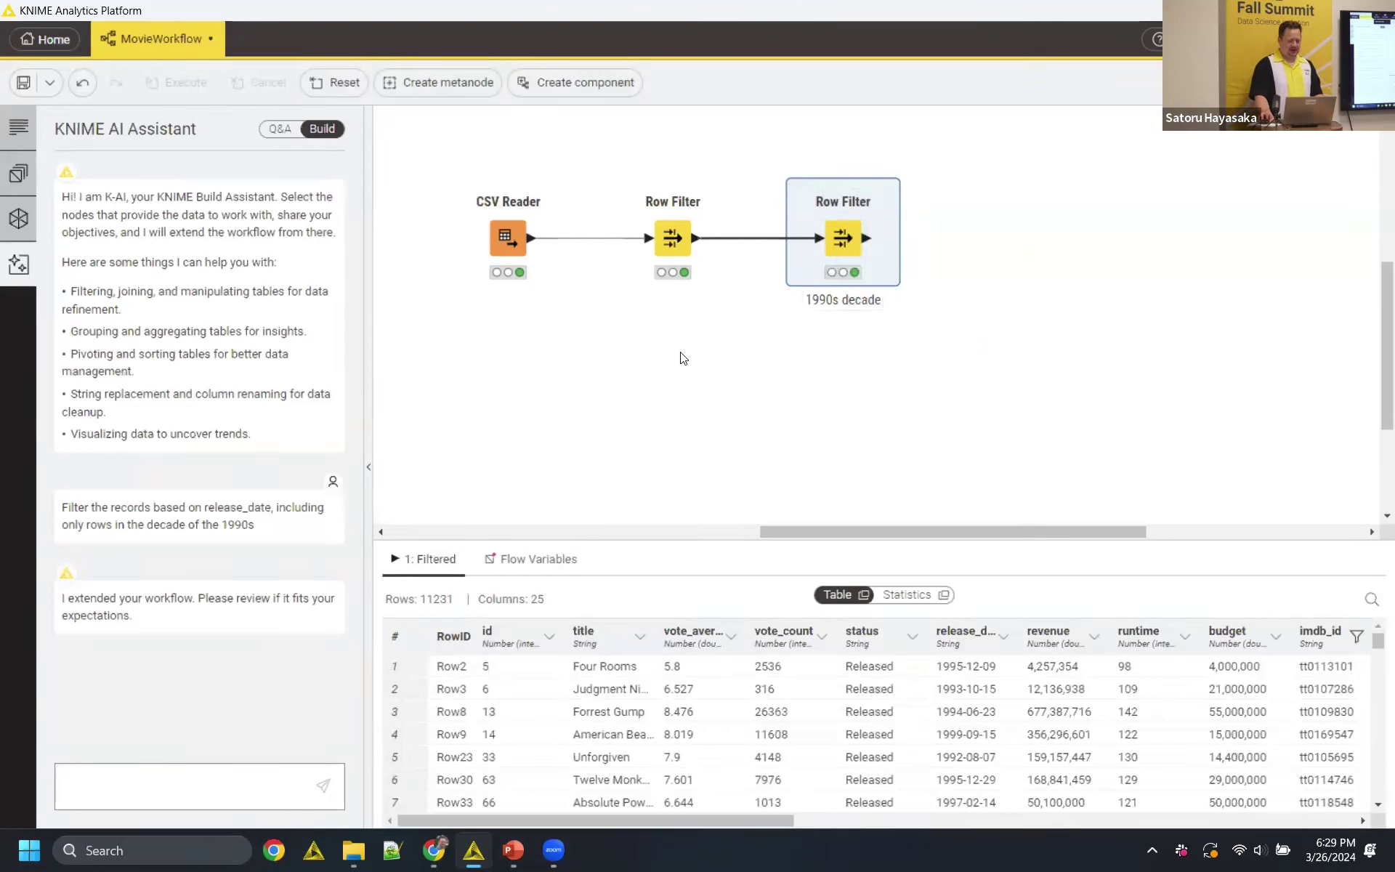
- Switch the AI assistant to Q&A mode and ask "What node can I use to get the top 10 records based on revenue"
click(286, 139)
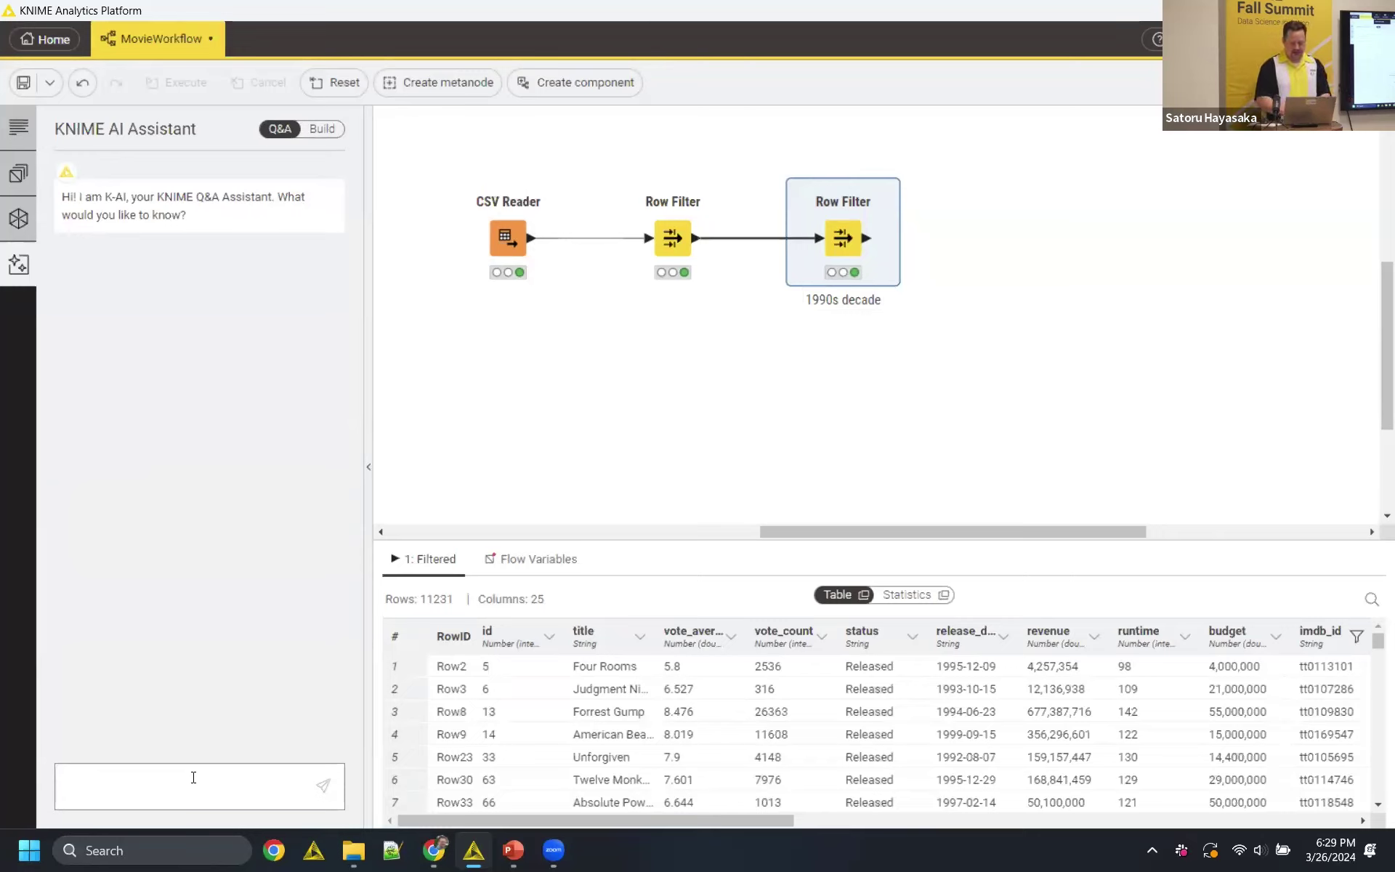
text(What node can I use)
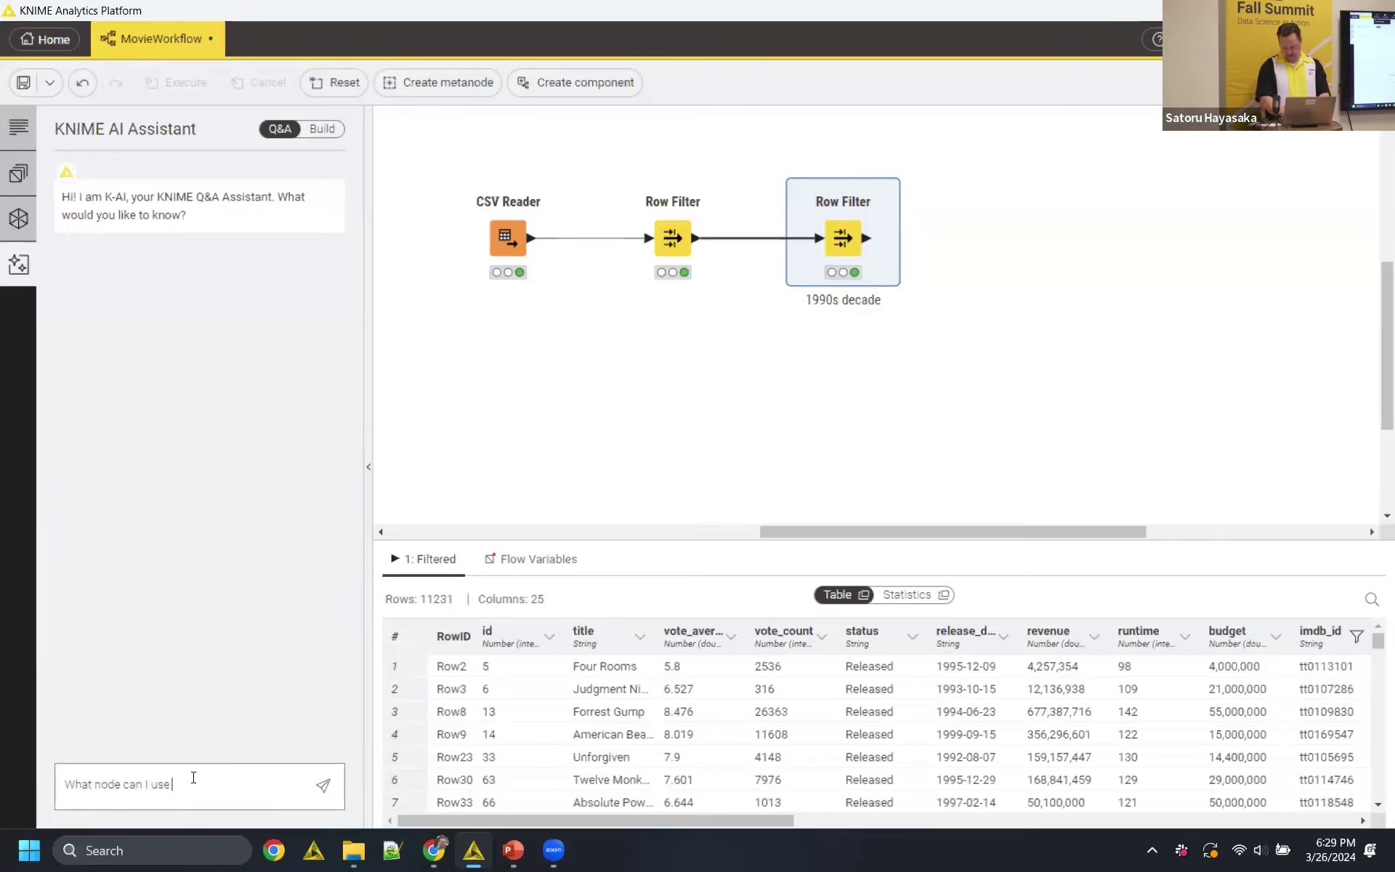
text( to get the top 1)
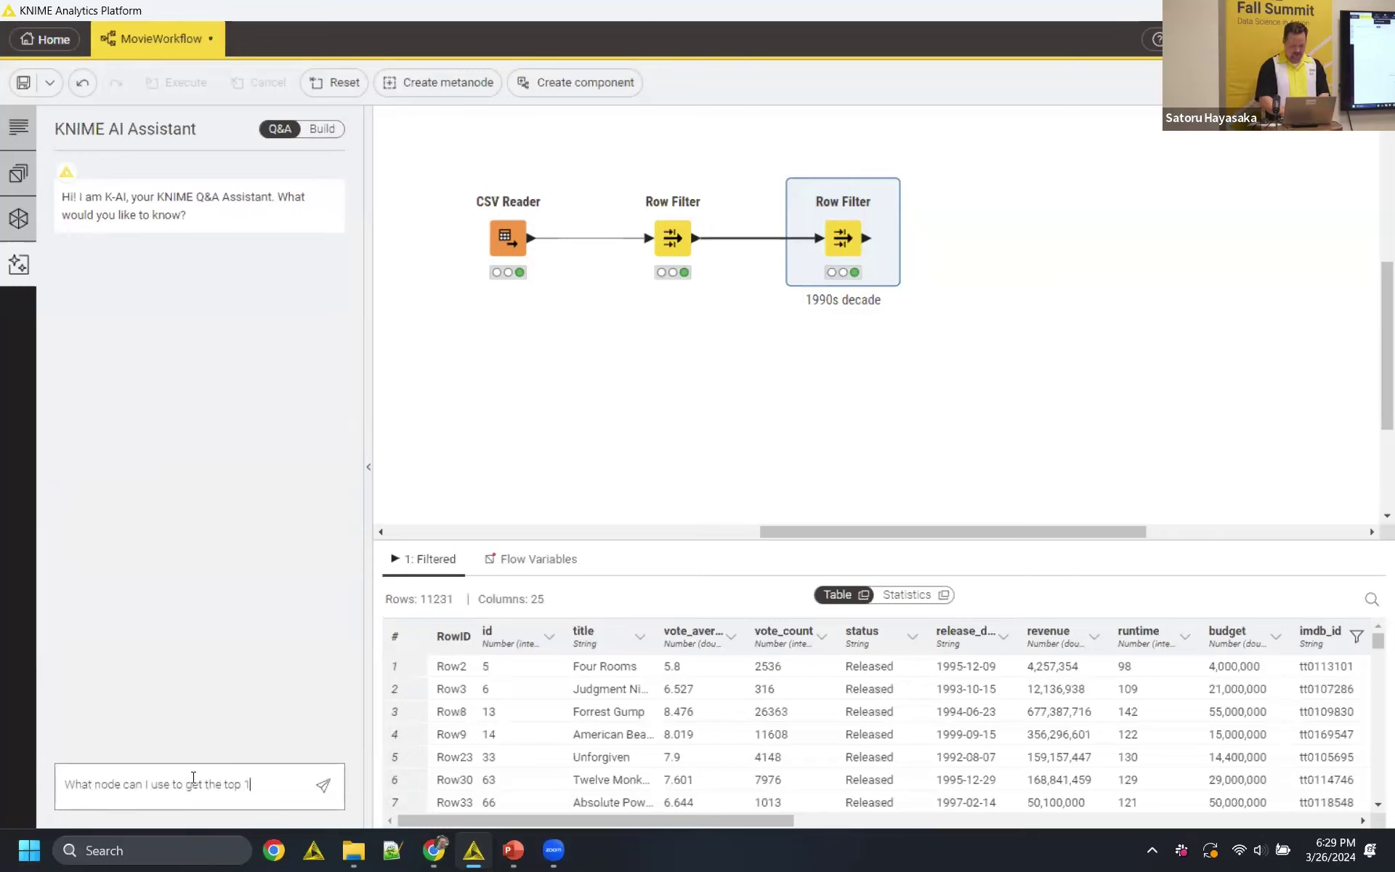
text(0 records based on revenue)
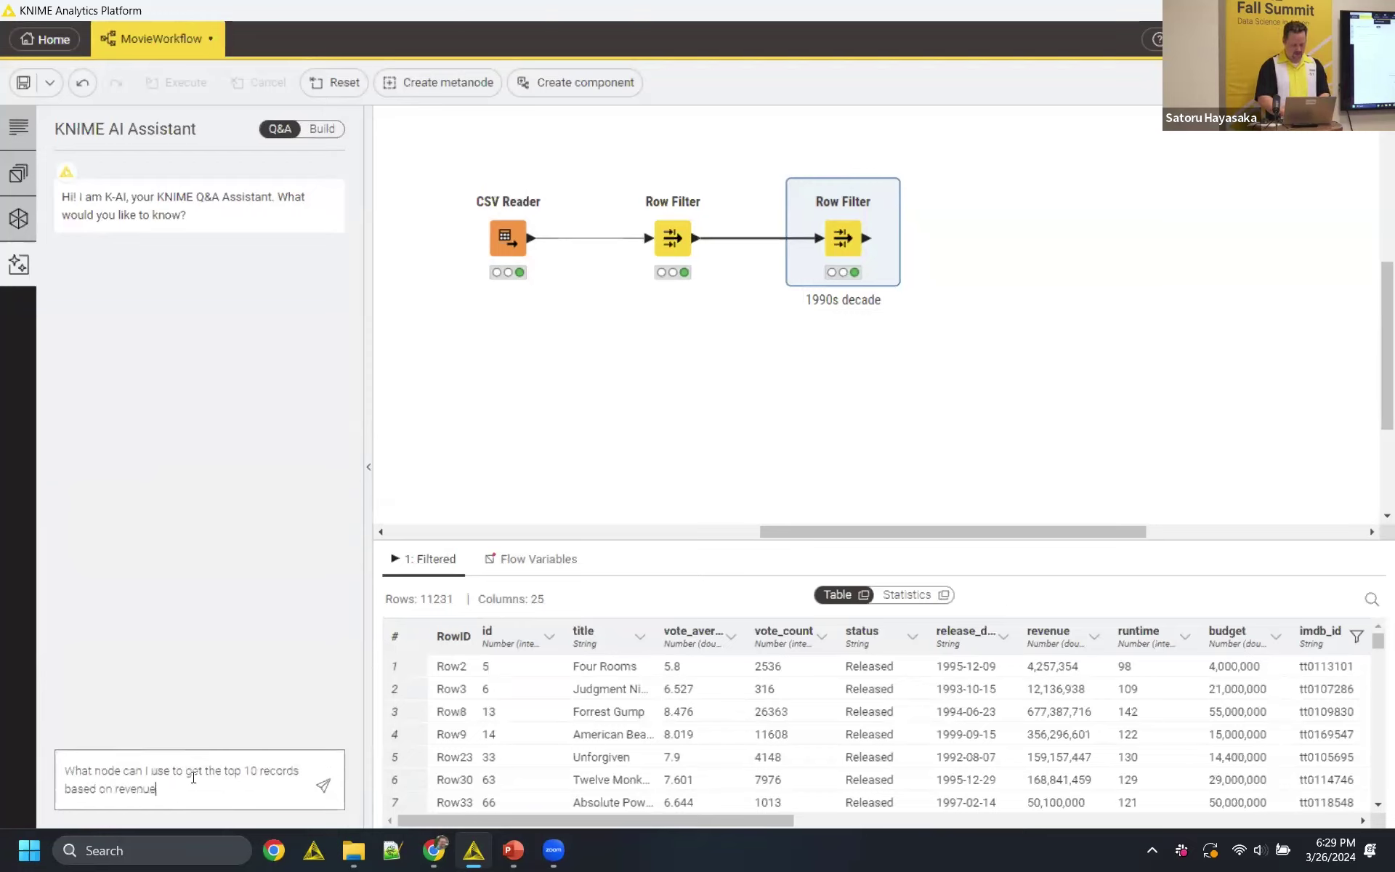
key(Return)
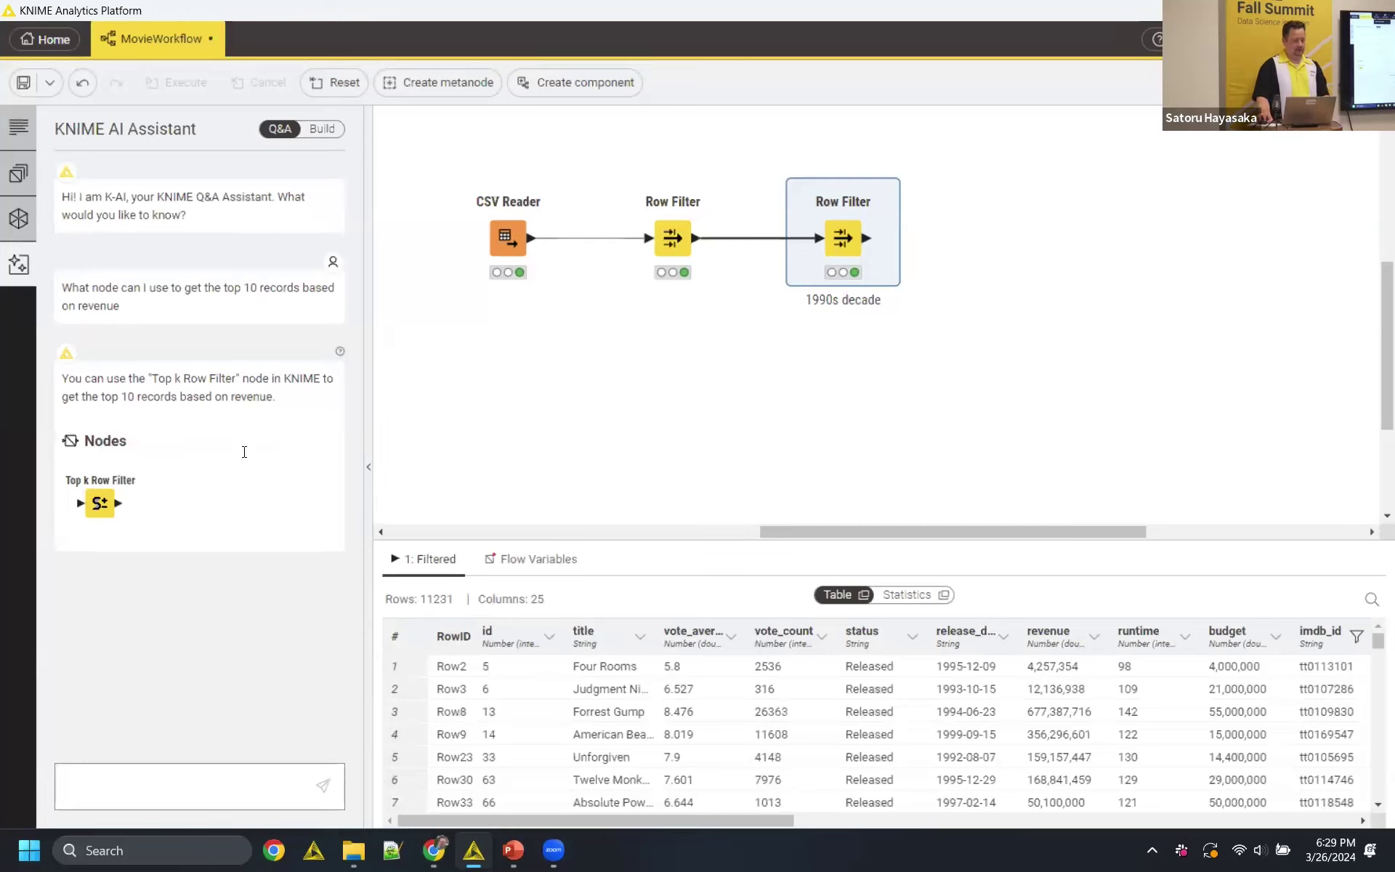
- Add the suggested Top k Row Filter after the "1990s decade" Row Filter and set it to 10 rows sorted by revenue descending
drag(106, 503, 994, 215)
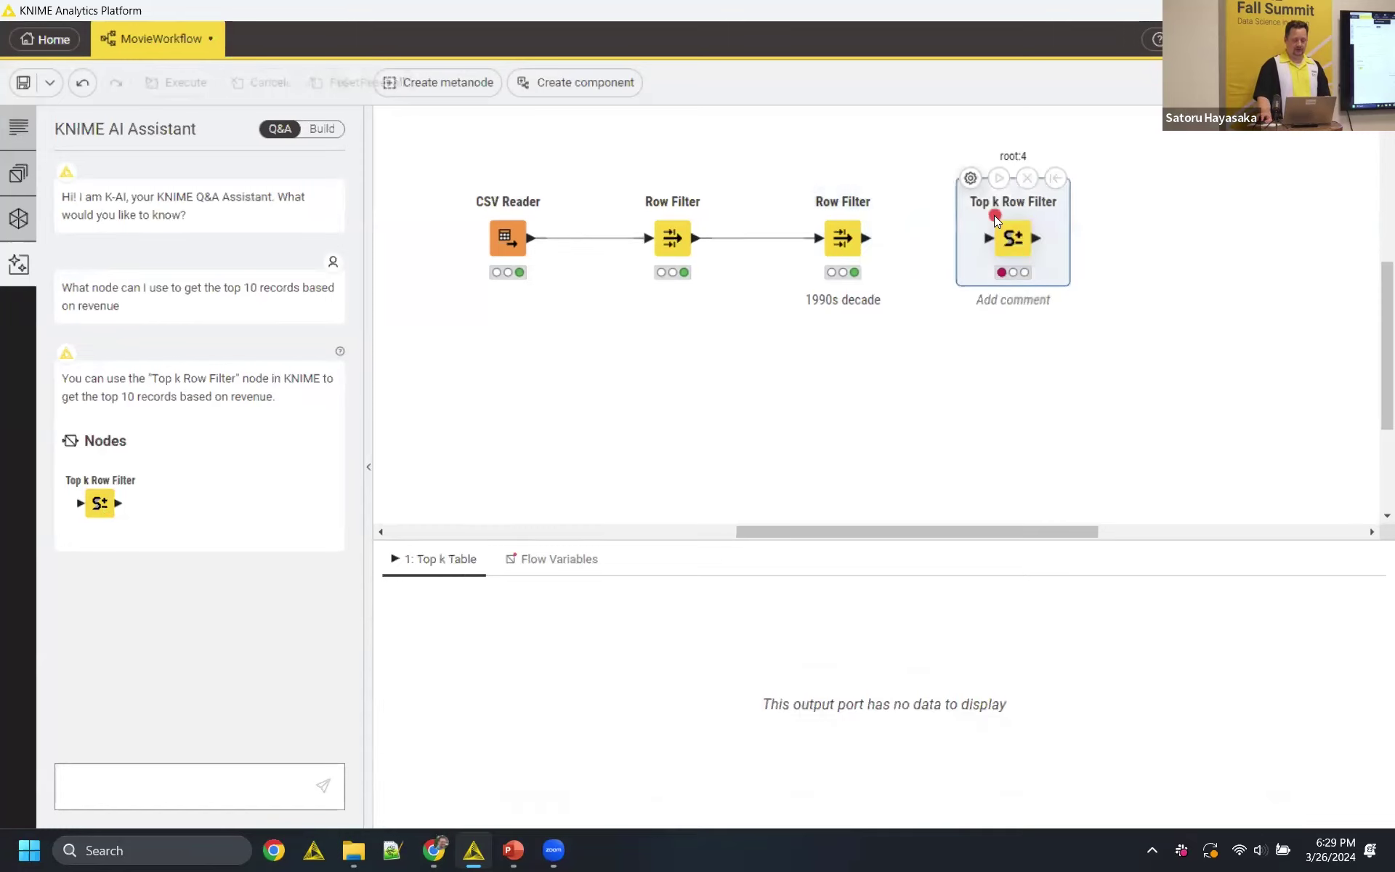
mouse_move(866, 237)
mouse_down()
mouse_move(996, 223)
mouse_move(1000, 239)
mouse_up()
double_click(1009, 239)
drag(661, 305, 713, 303)
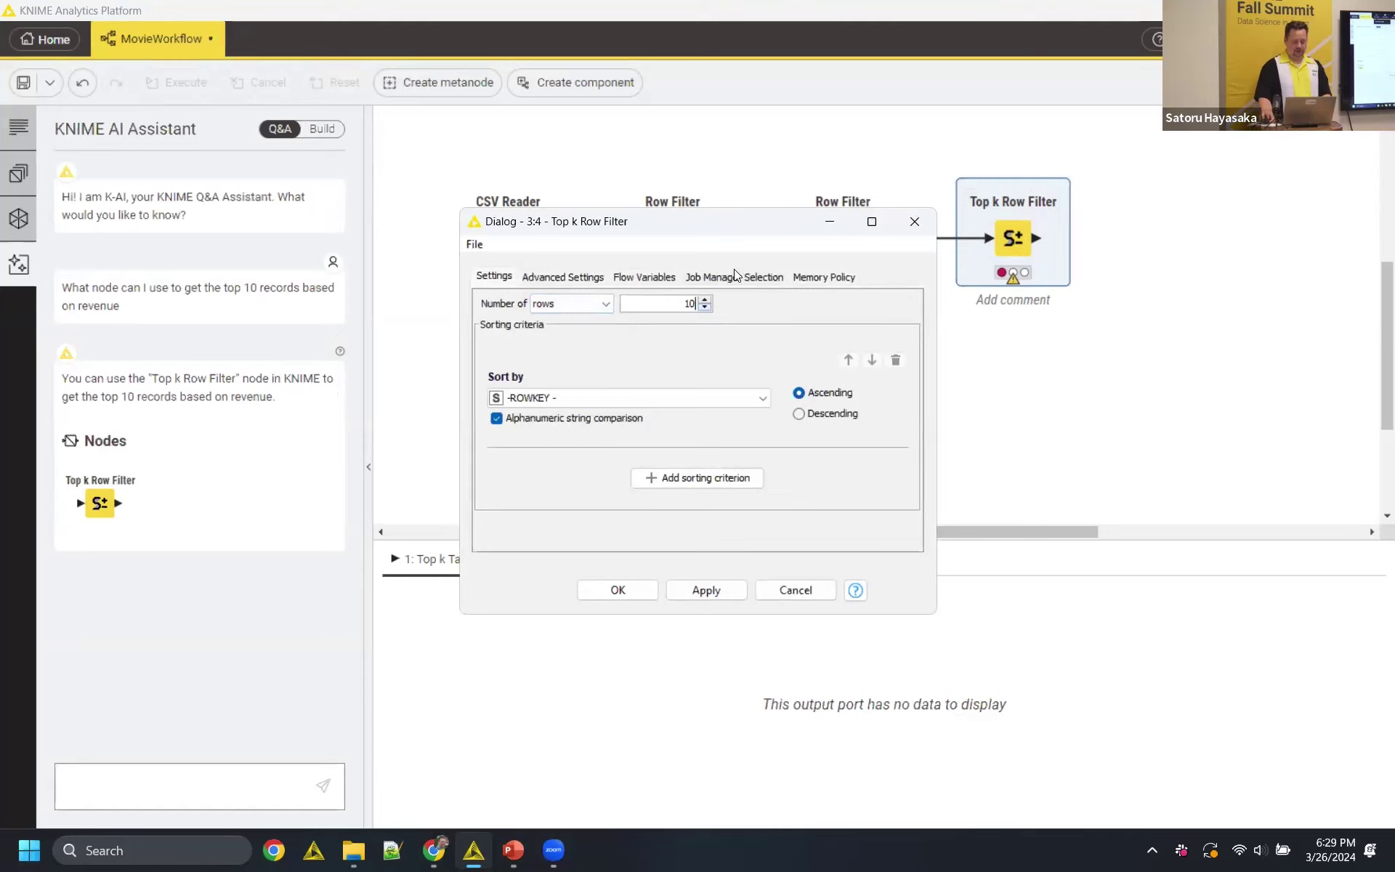
text(10)
click(799, 413)
click(767, 404)
scroll(697, 443, down, 3)
scroll(678, 426, up, 1)
click(678, 428)
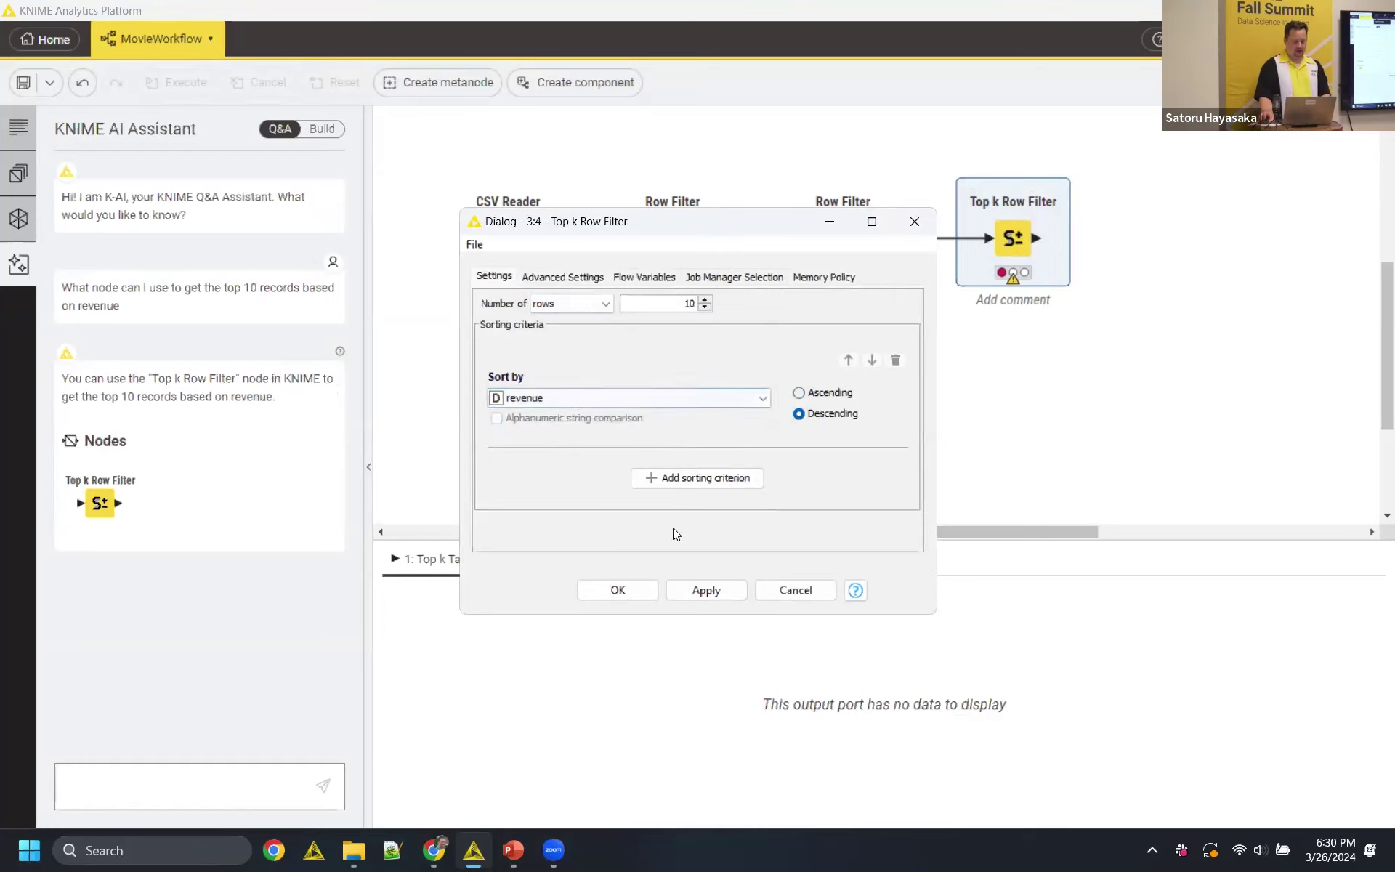
click(613, 590)
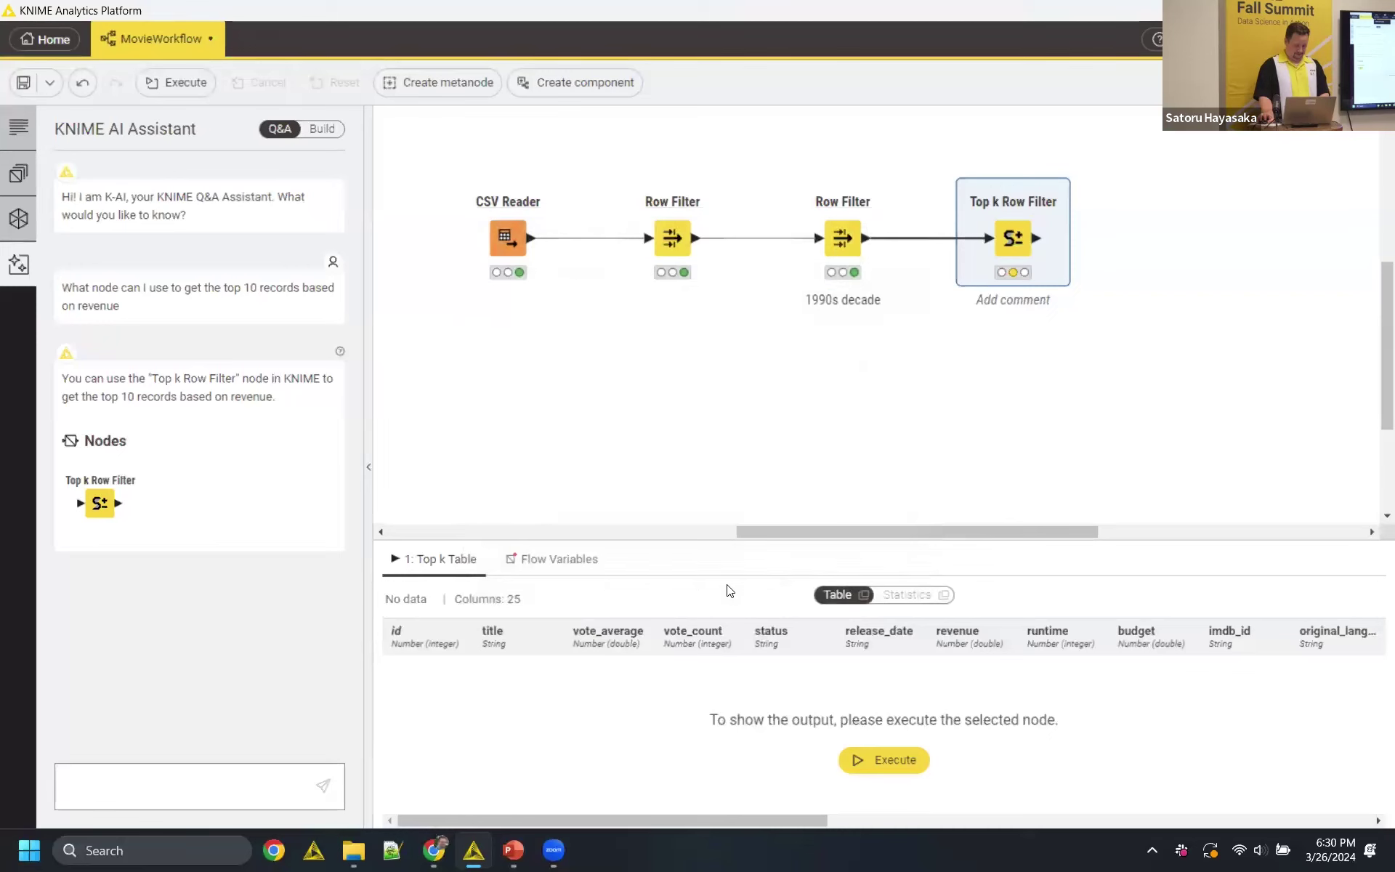
- Execute the Top k Row Filter and examine its full output table with the title column widened
right_click(1013, 241)
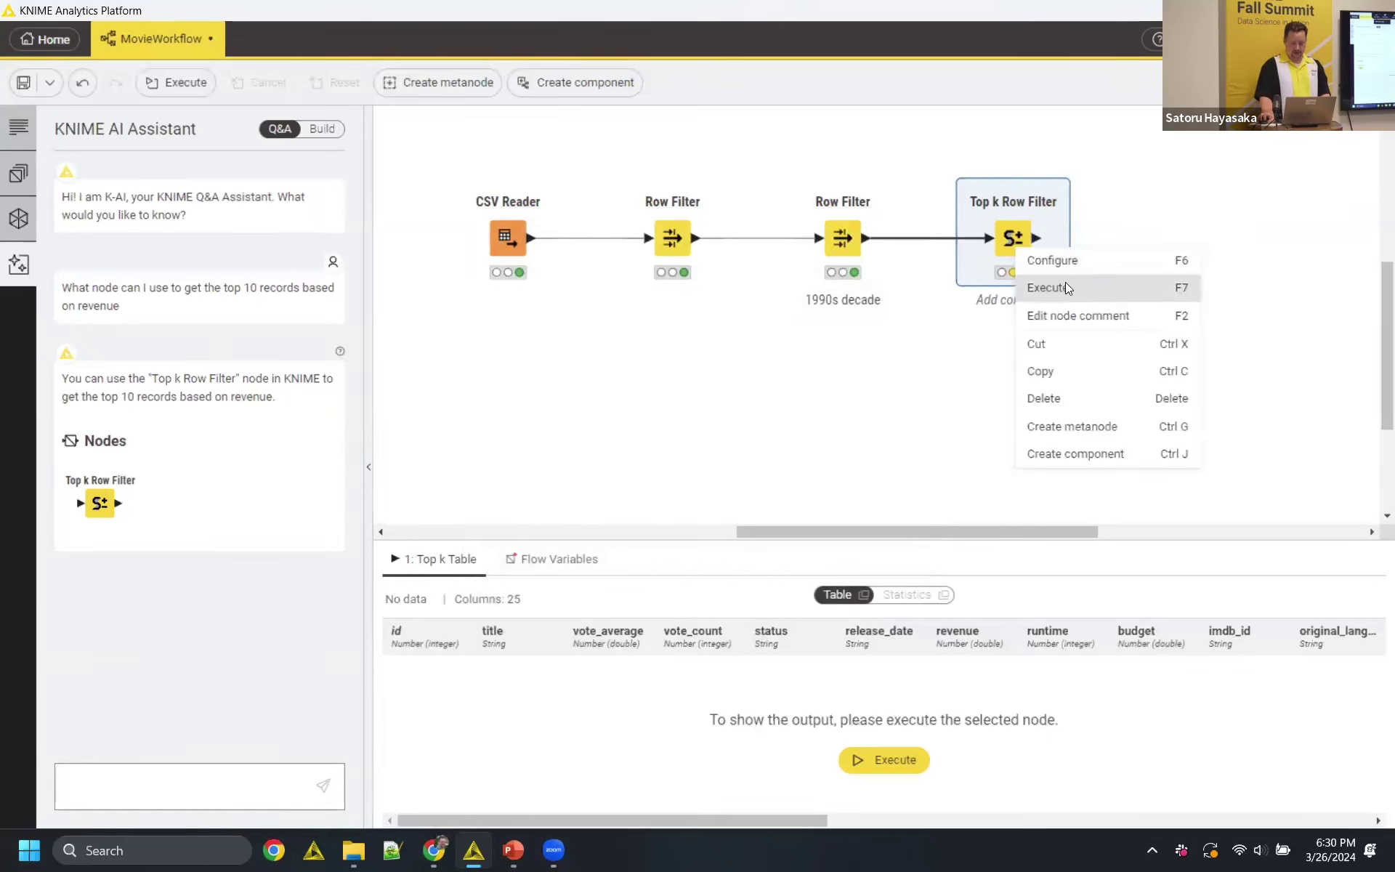
click(1065, 282)
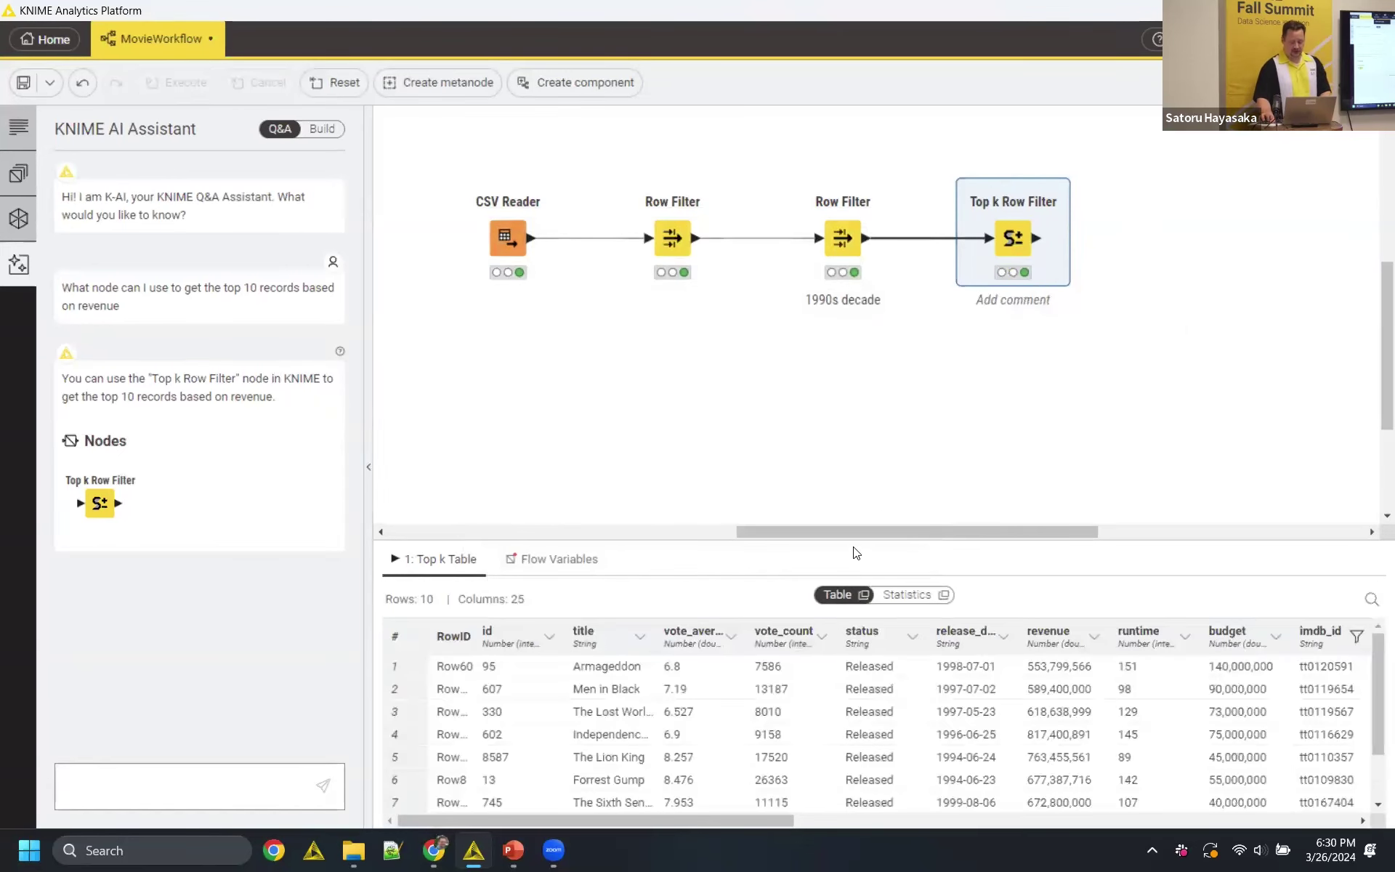
drag(855, 550, 856, 410)
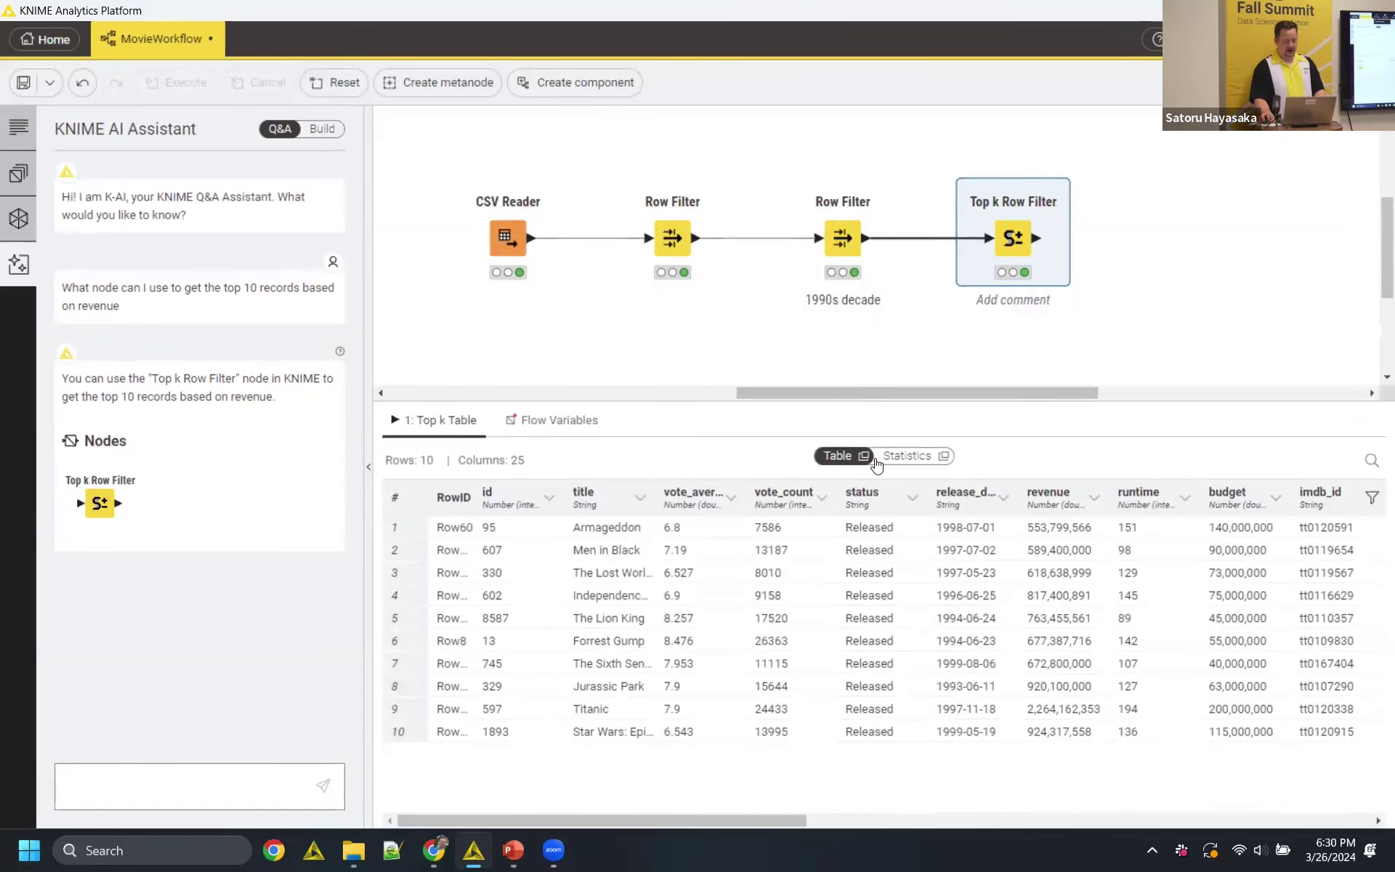
drag(654, 503, 825, 505)
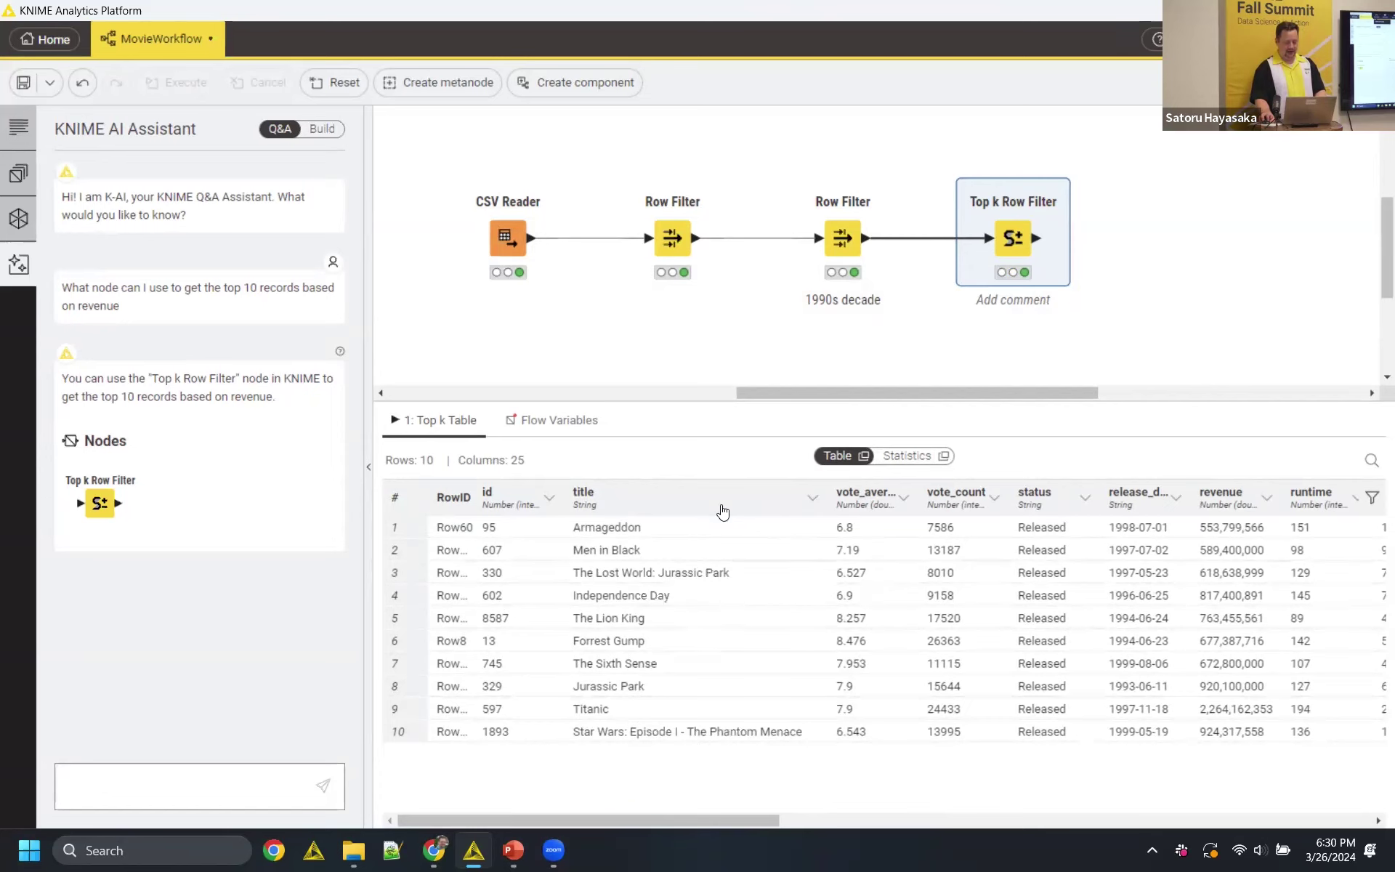
drag(728, 402, 764, 522)
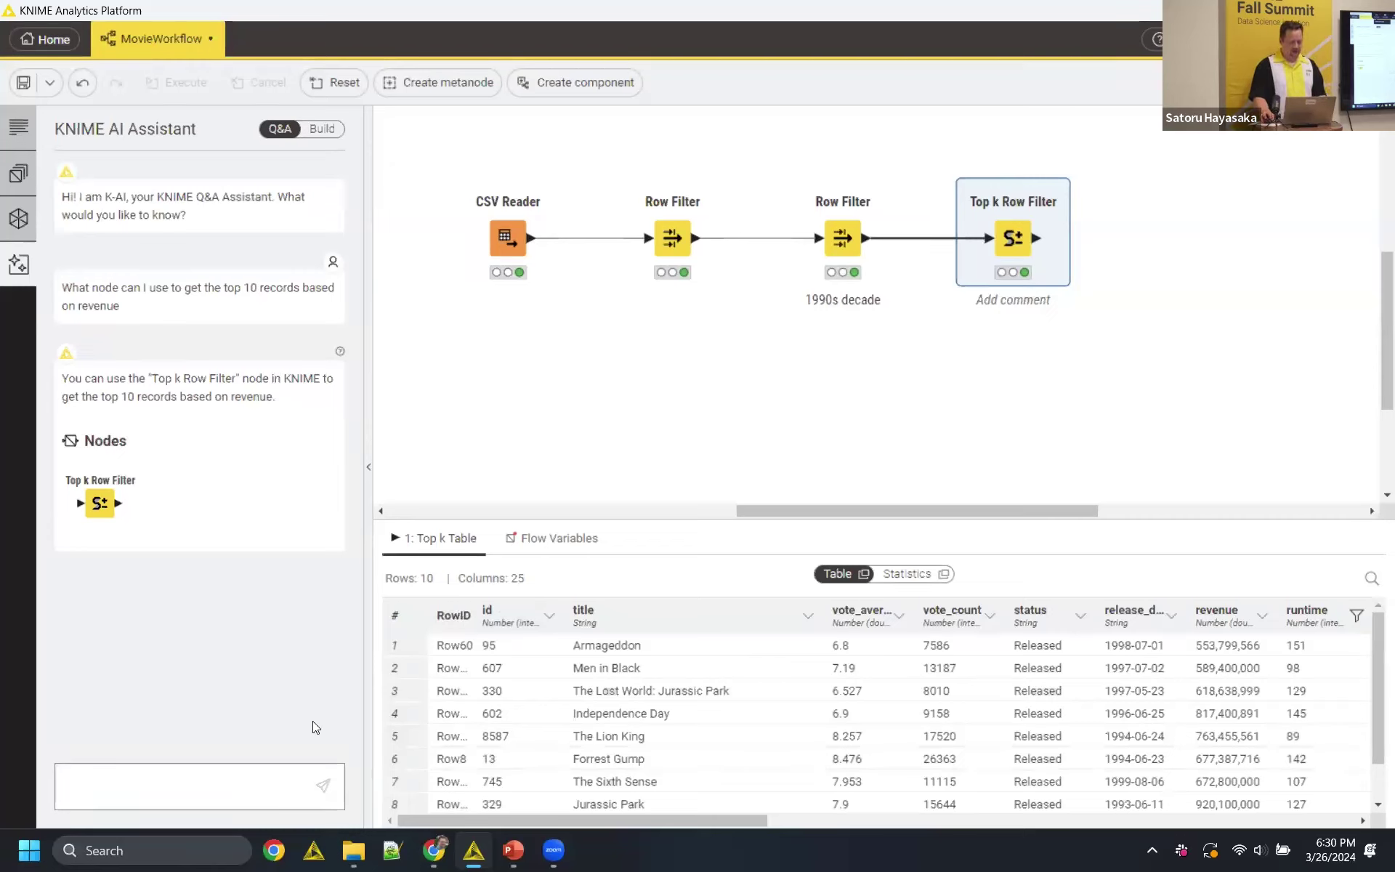
- Search the node repository for "color manager", add the Color Manager node and connect it to the Top k Row Filter output
click(18, 173)
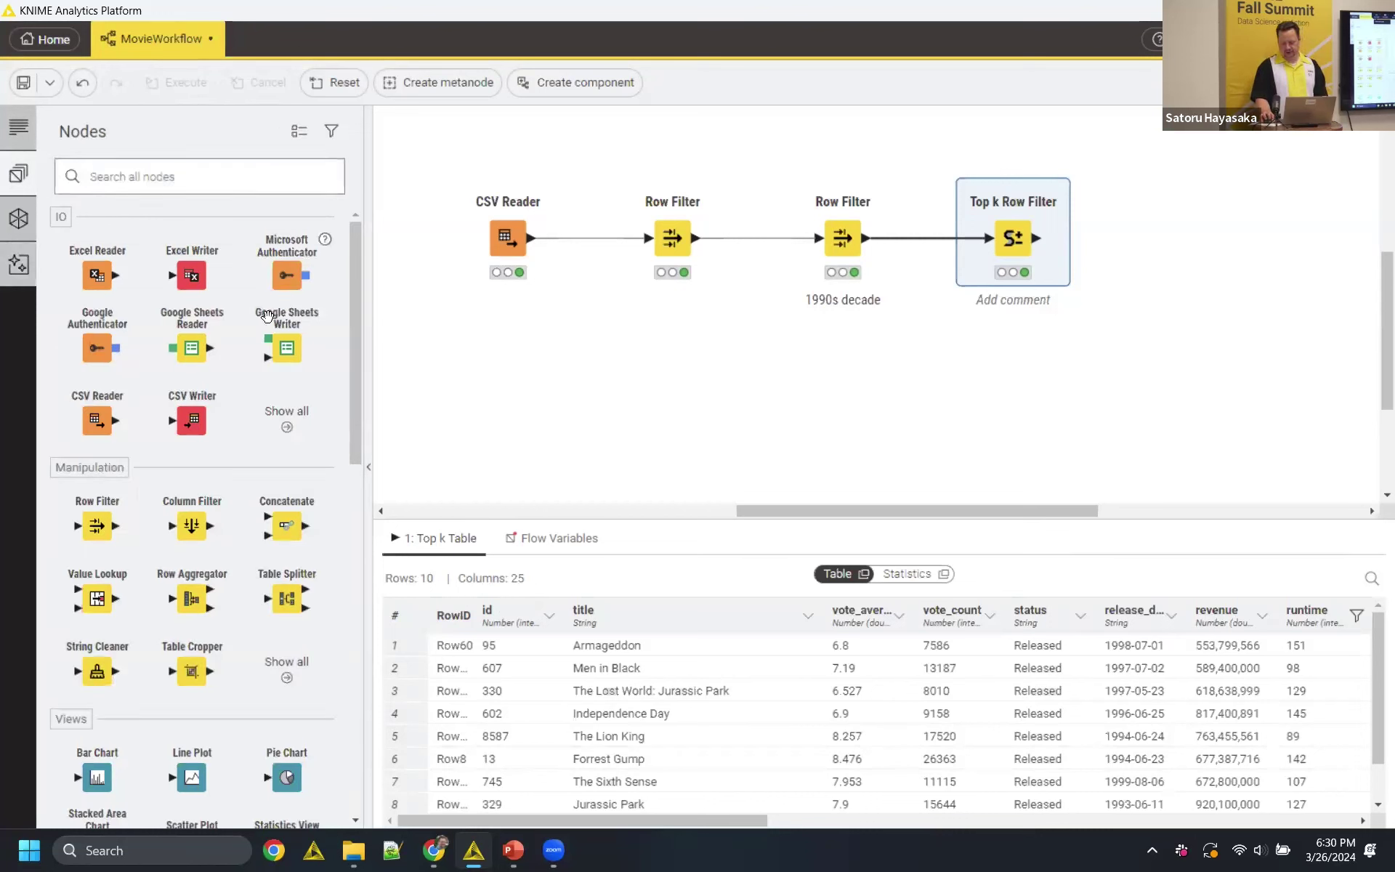
click(217, 182)
text(color m)
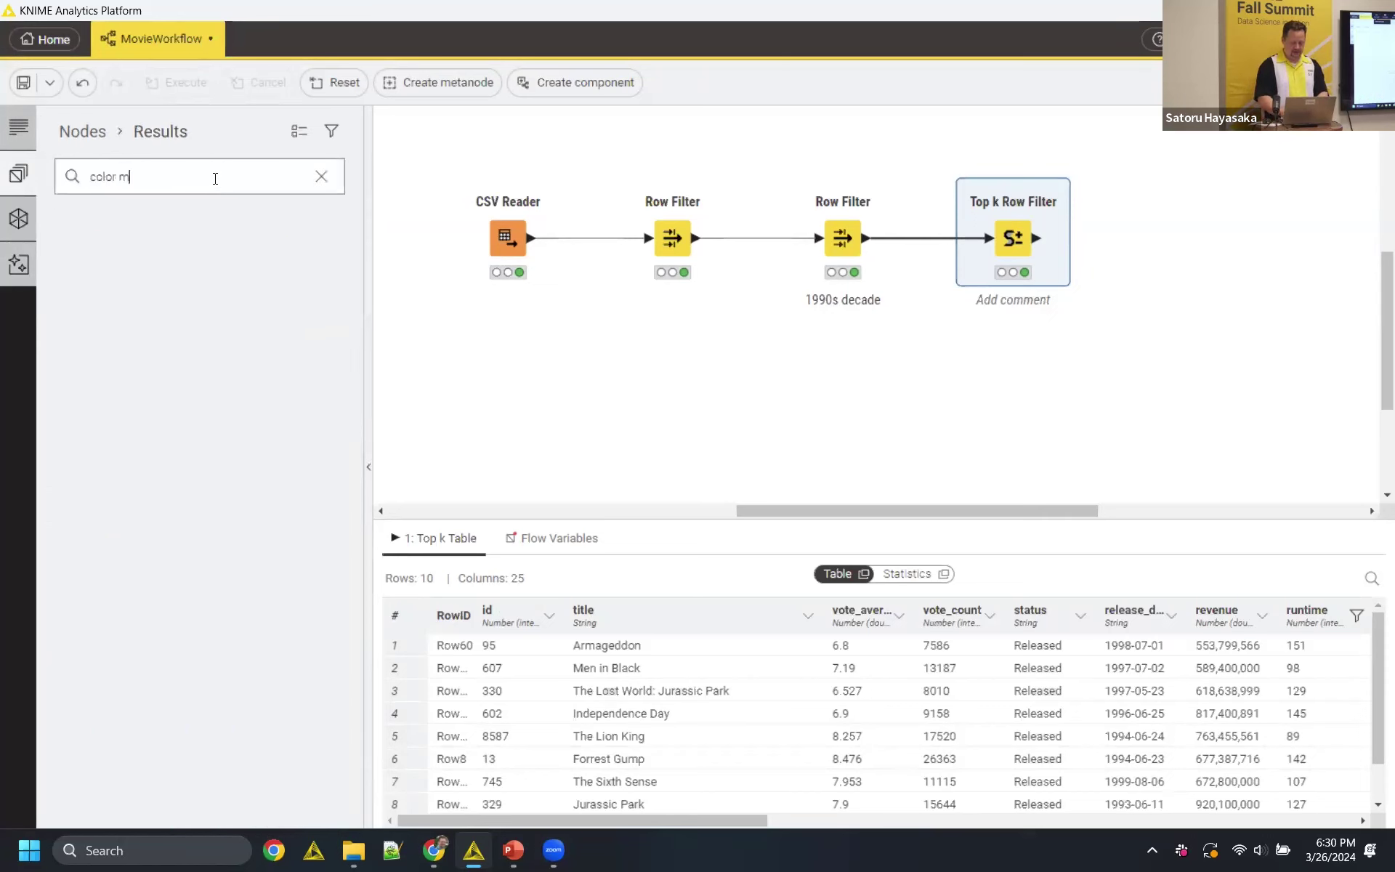
text(anager)
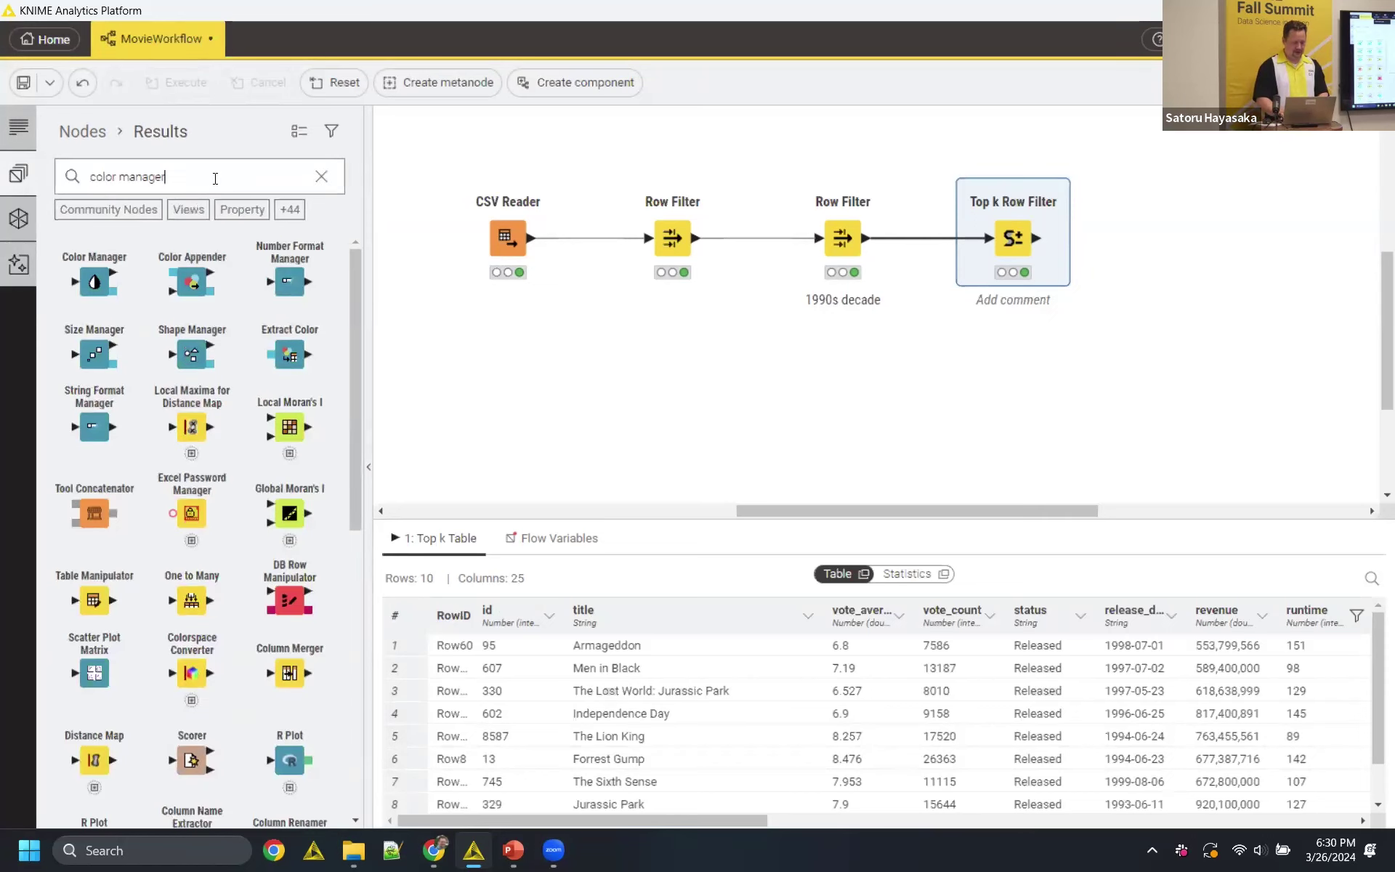
drag(91, 283, 1169, 243)
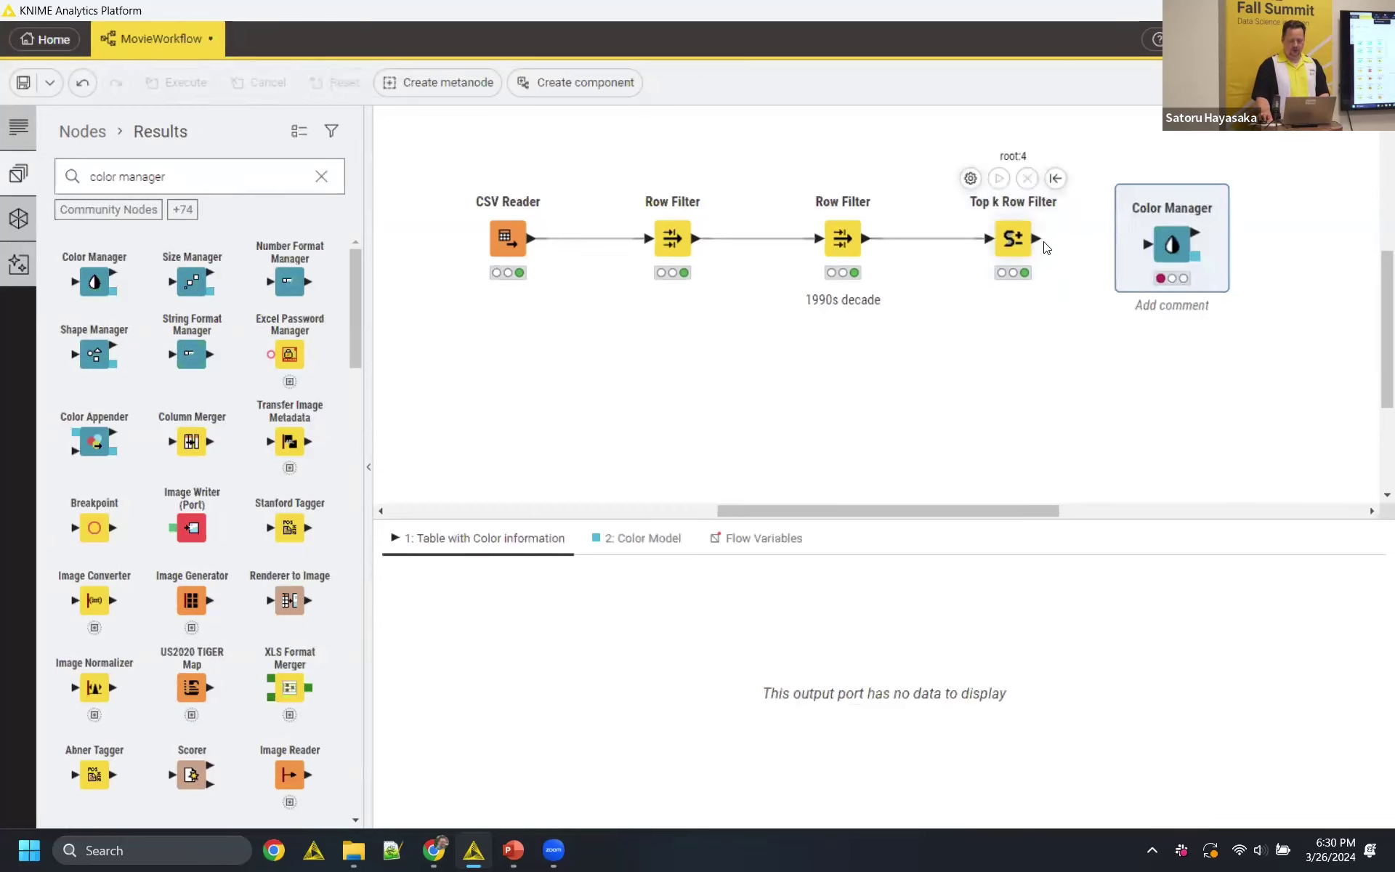
drag(1035, 238, 1159, 243)
- Configure the Color Manager to color by the title column and confirm the settings
double_click(1151, 249)
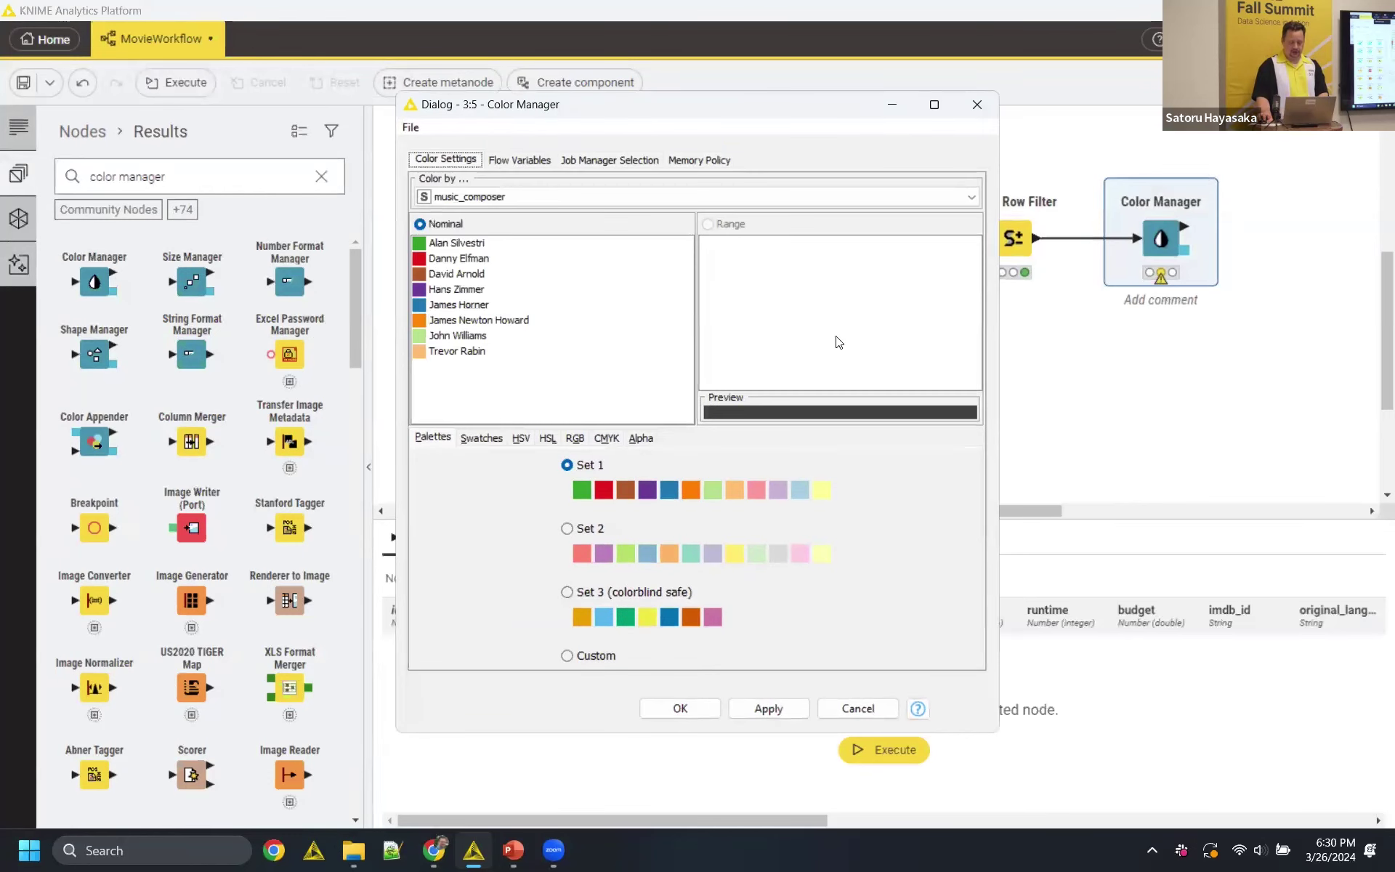
click(507, 196)
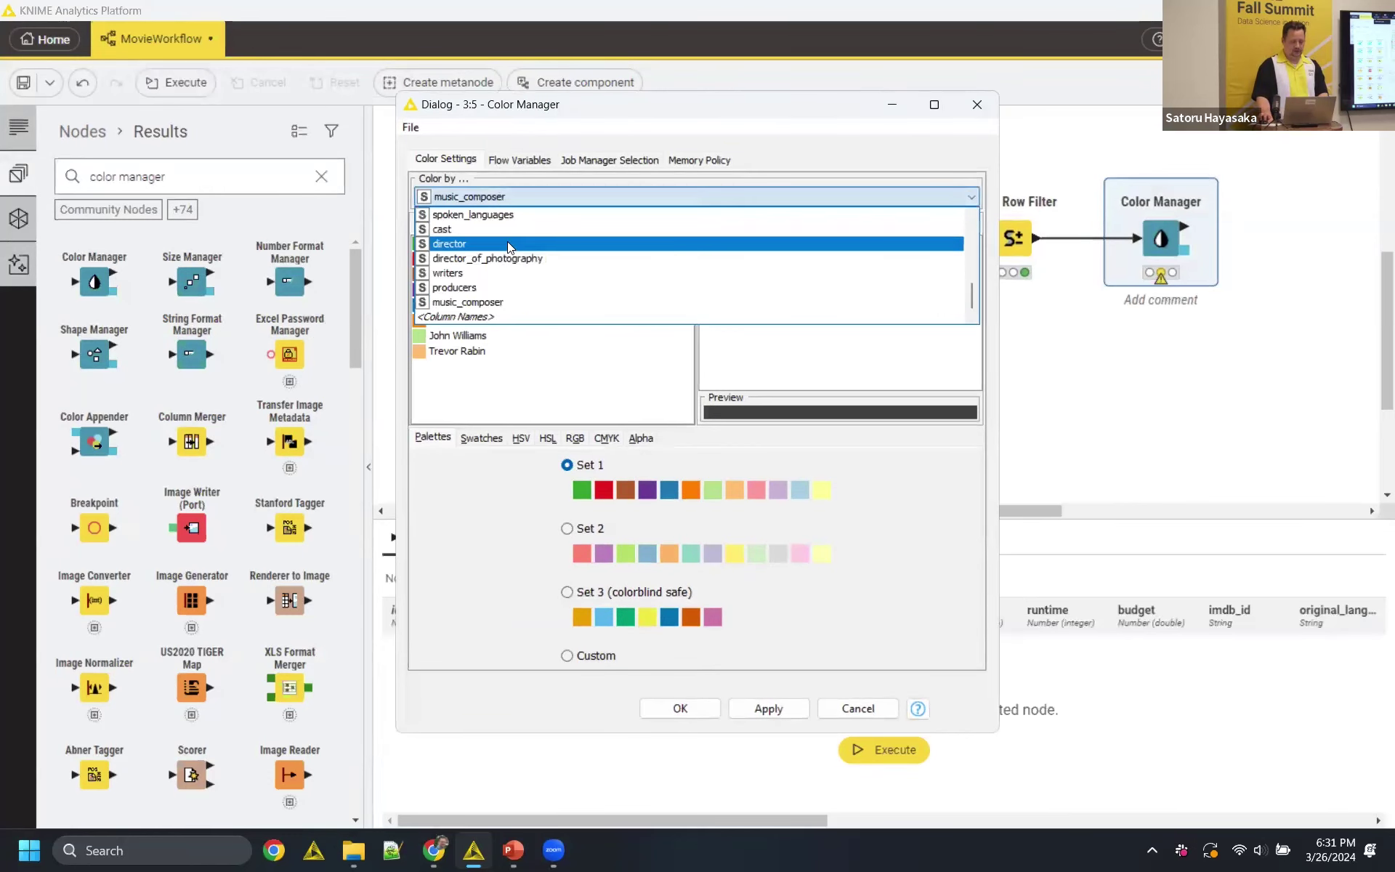
scroll(507, 250, up, 1)
scroll(508, 260, up, 4)
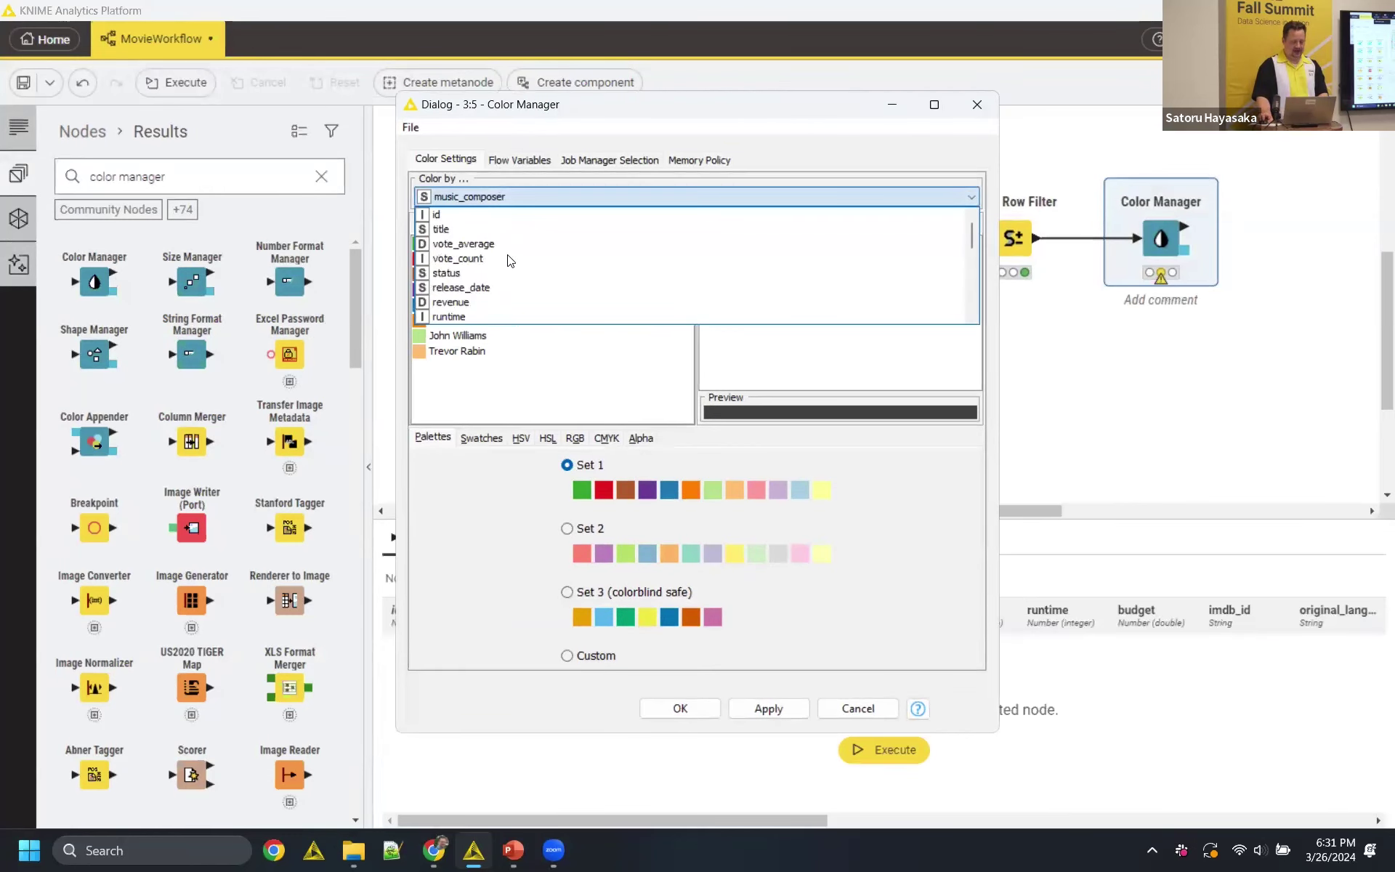
click(508, 228)
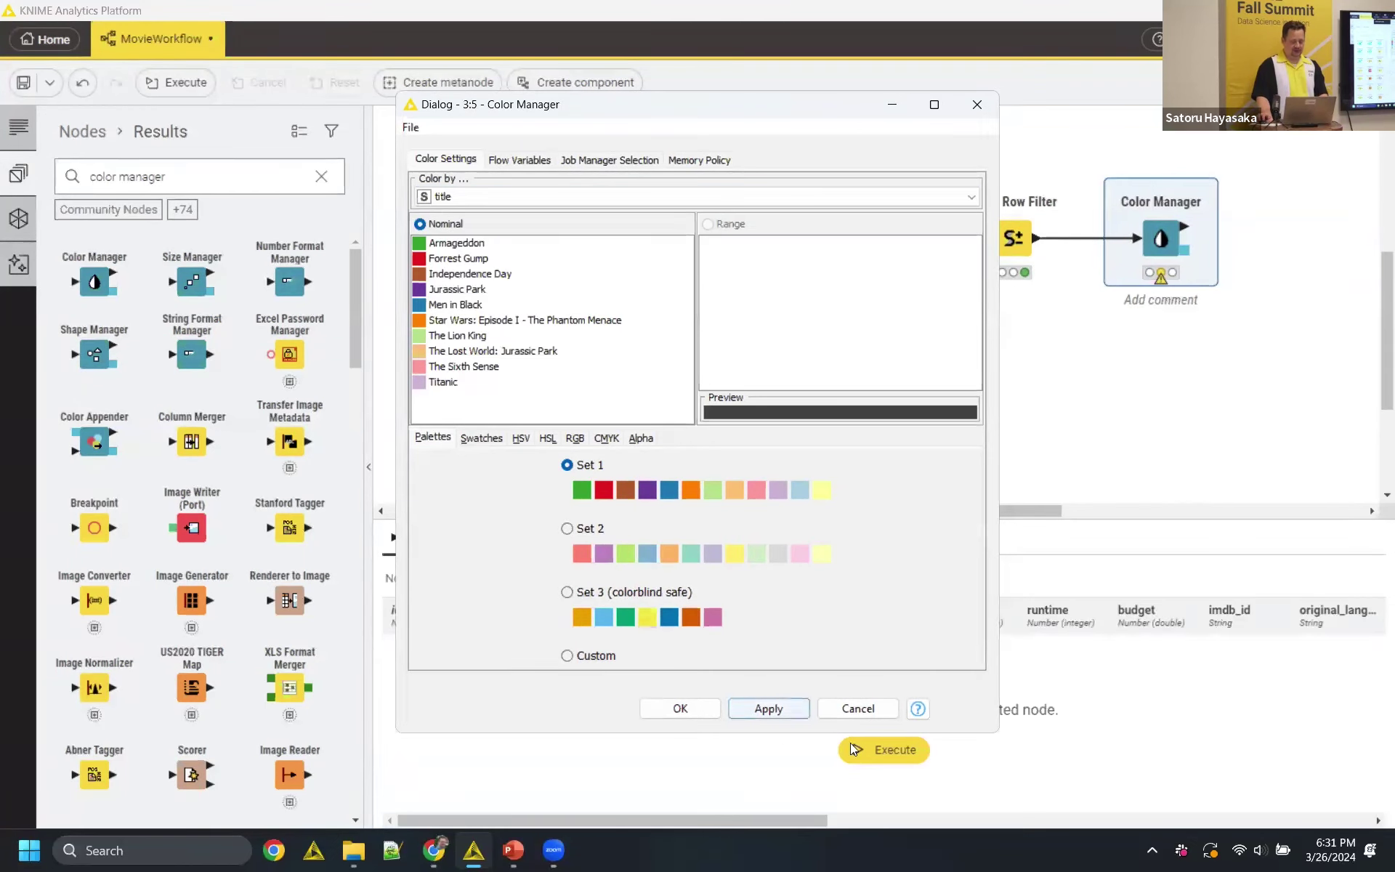
click(703, 707)
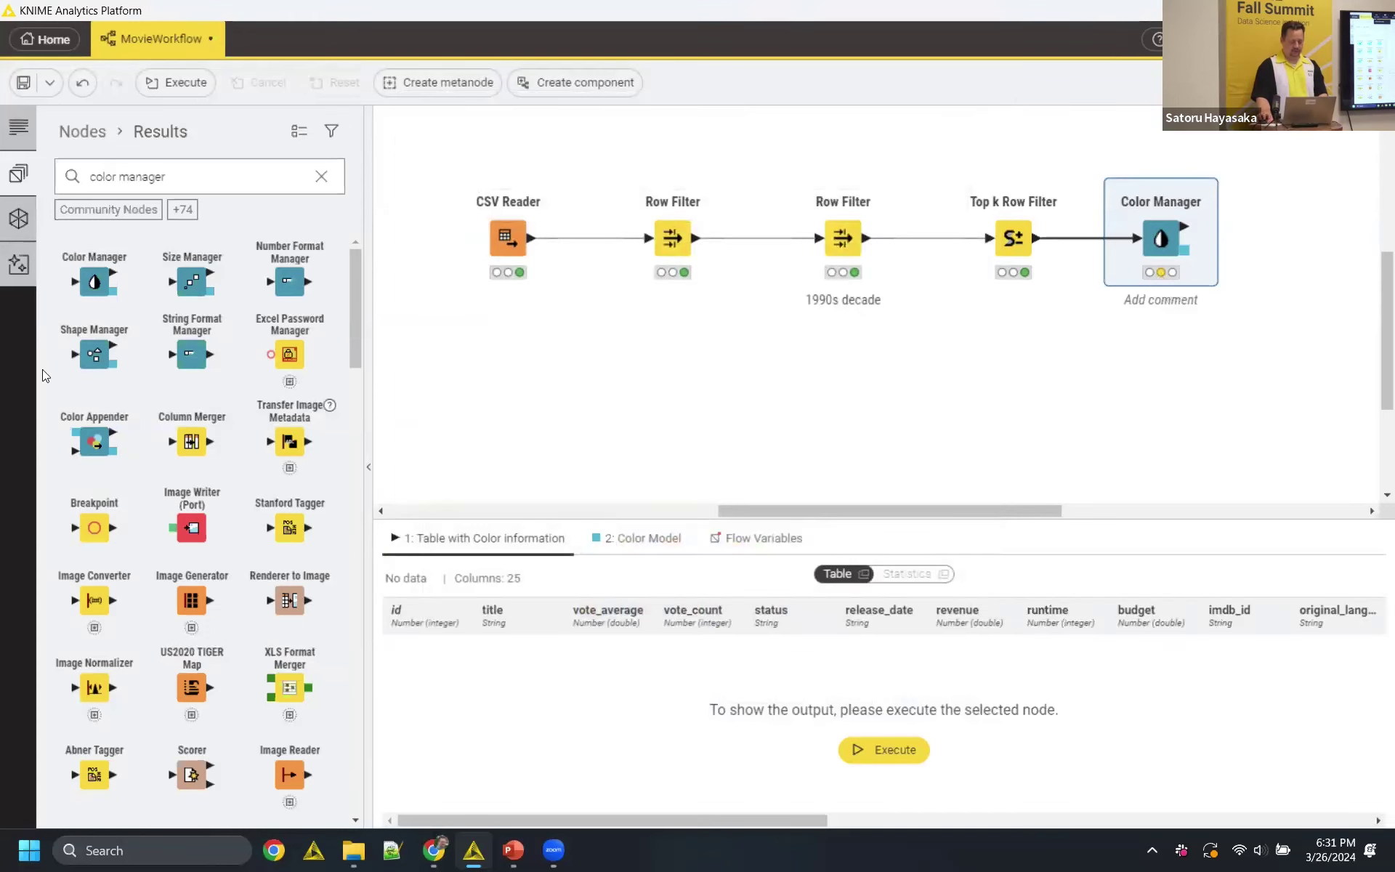
- Search the node repository for "pie chart", add the Pie Chart node and connect it to the Color Manager's table output
triple_click(136, 176)
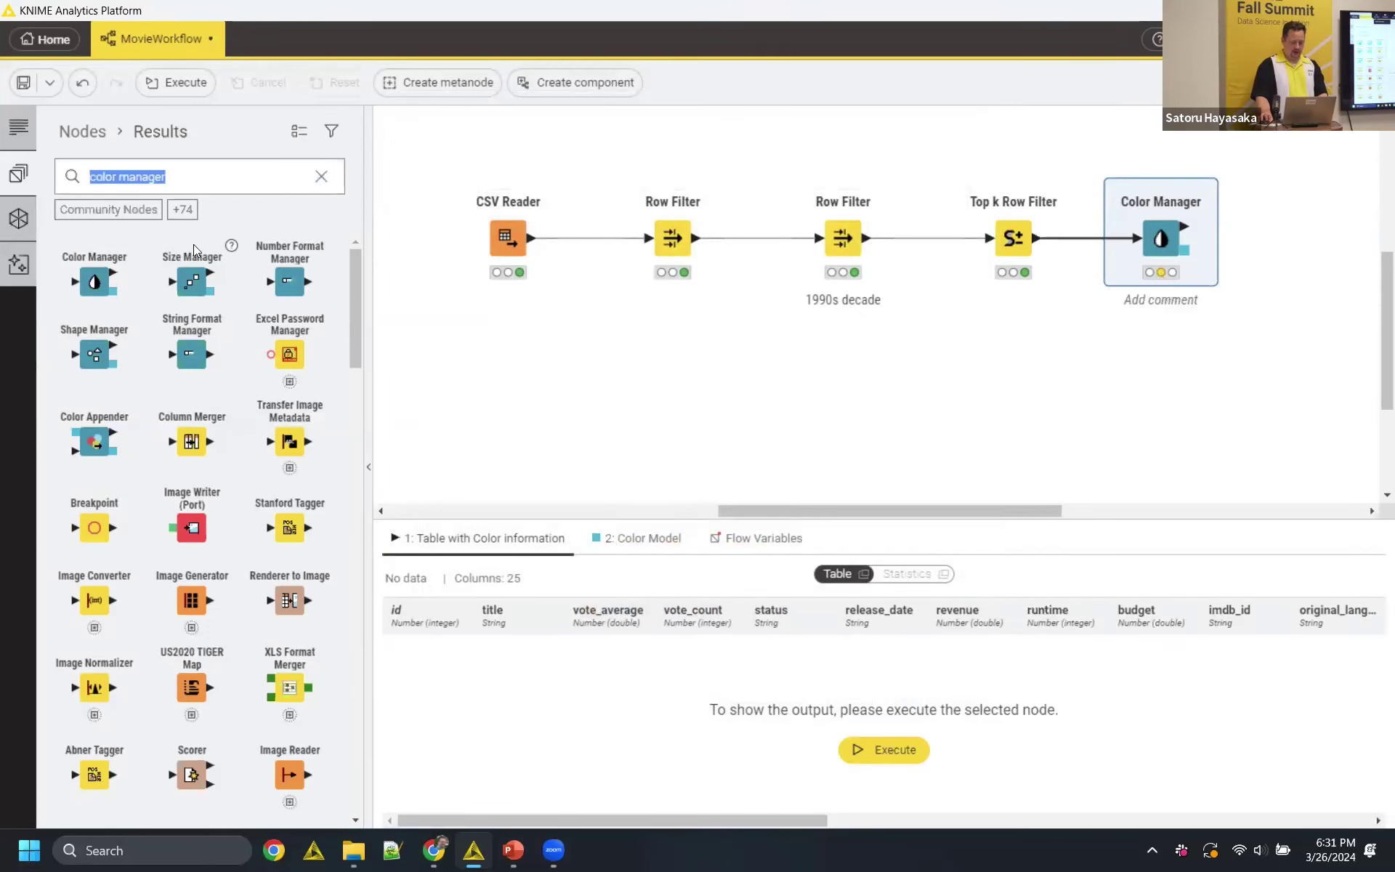
text(pie chart)
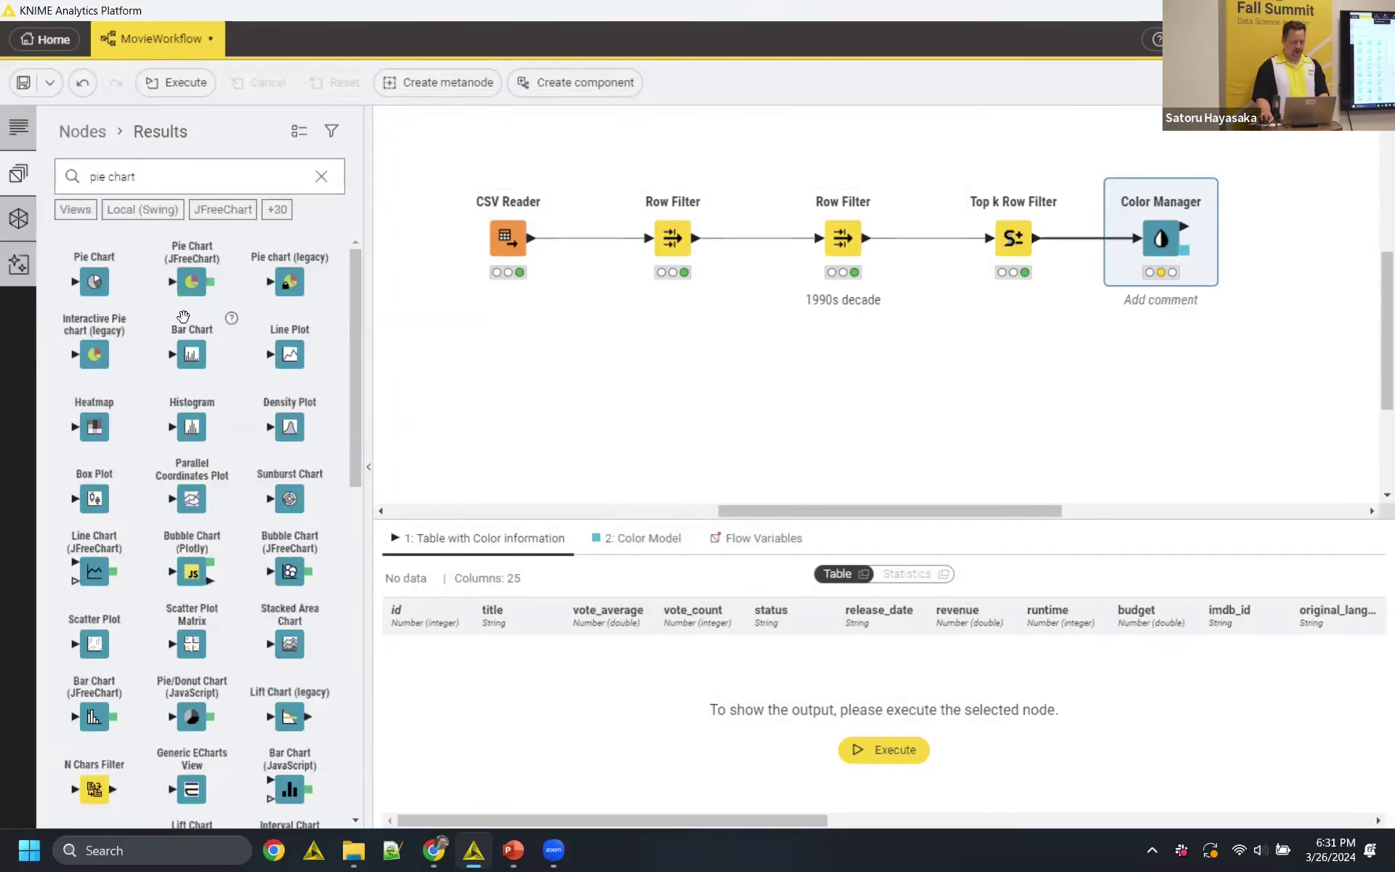
drag(94, 283, 1291, 233)
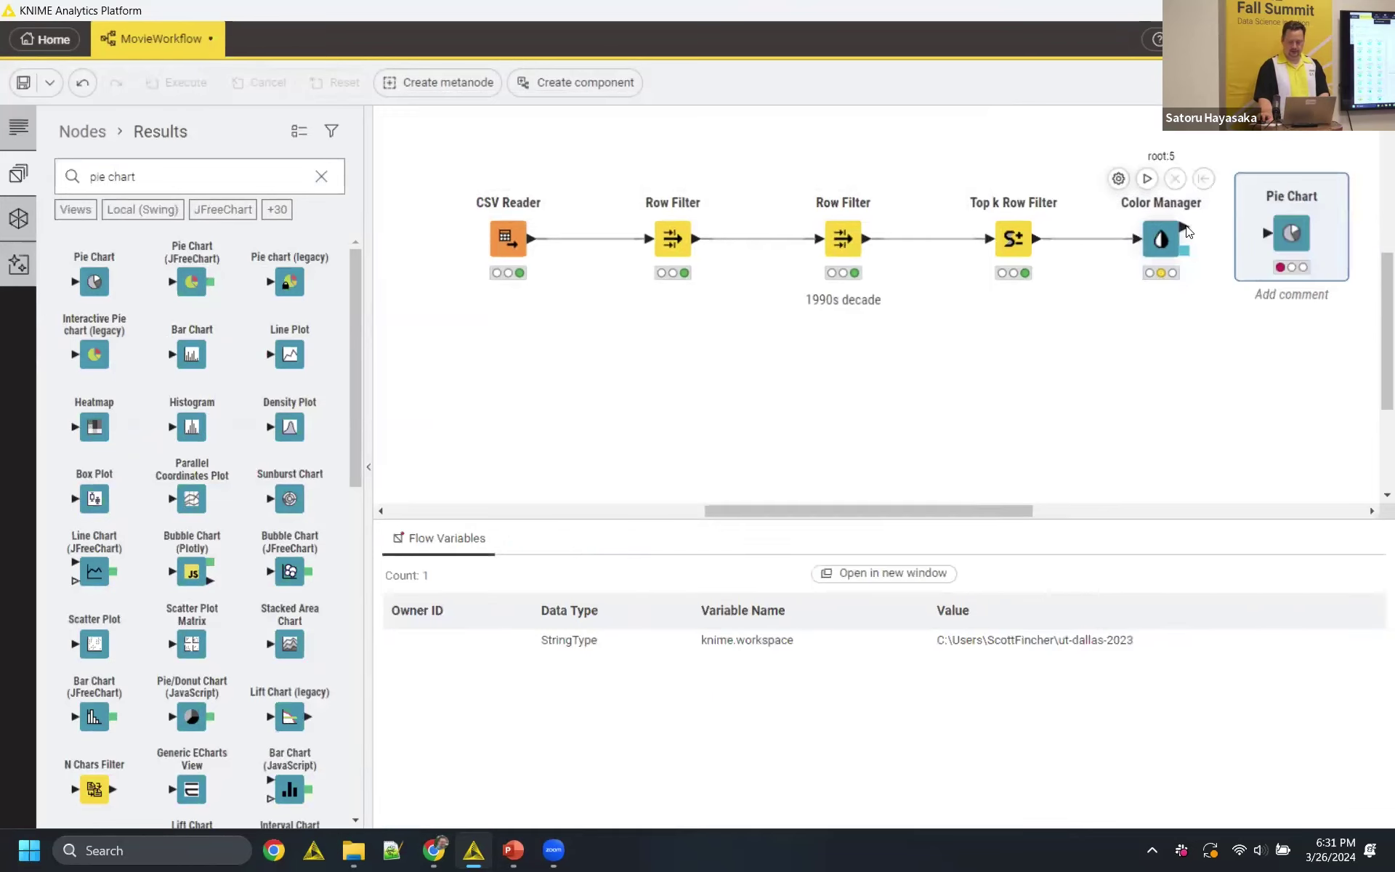
- Configure the Pie Chart with frequency dimension revenue and Sum aggregation, save and execute it, view the preview, and close the dialog
double_click(1292, 242)
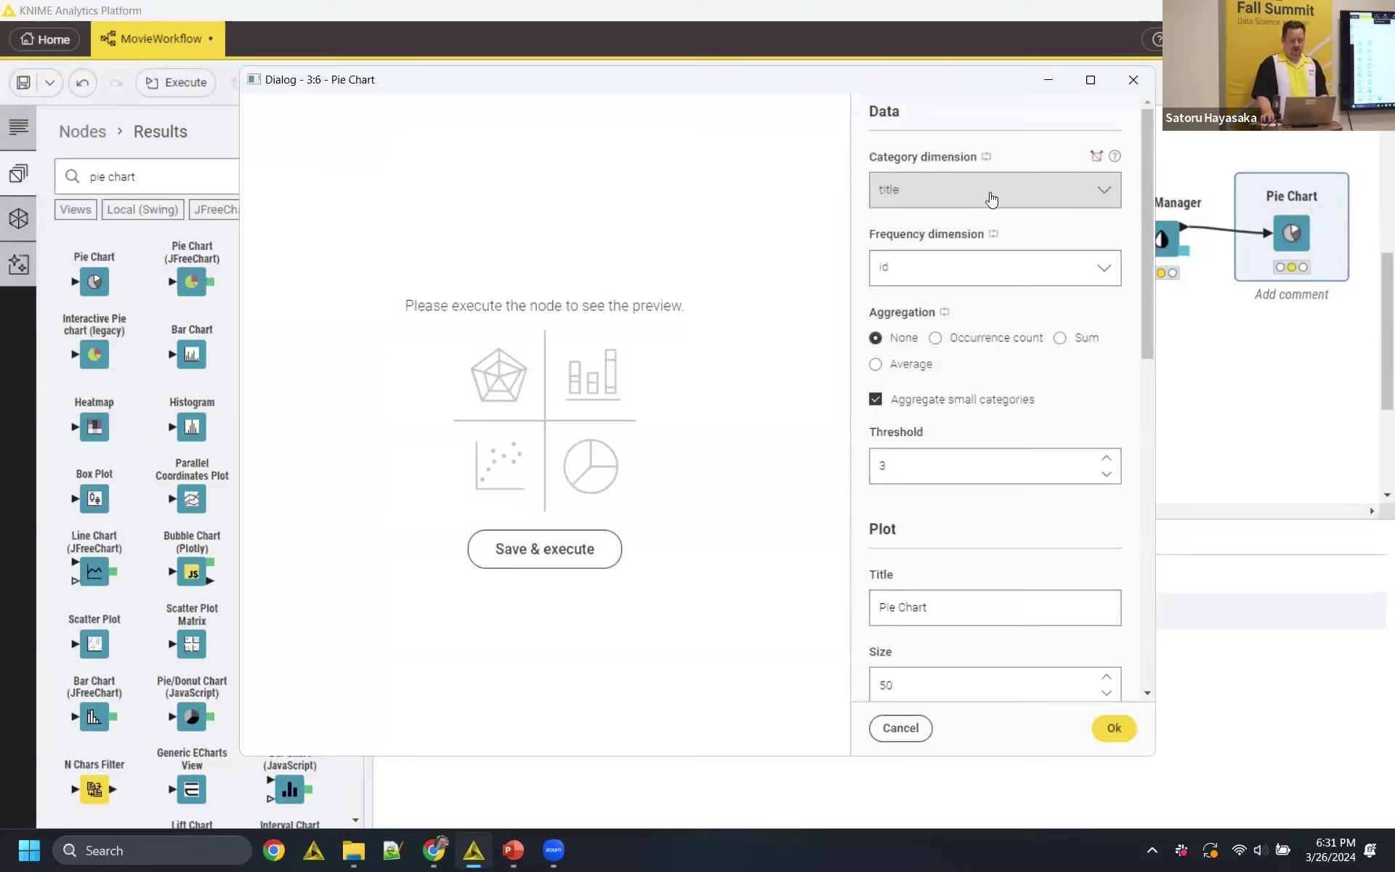
click(1014, 280)
click(1000, 354)
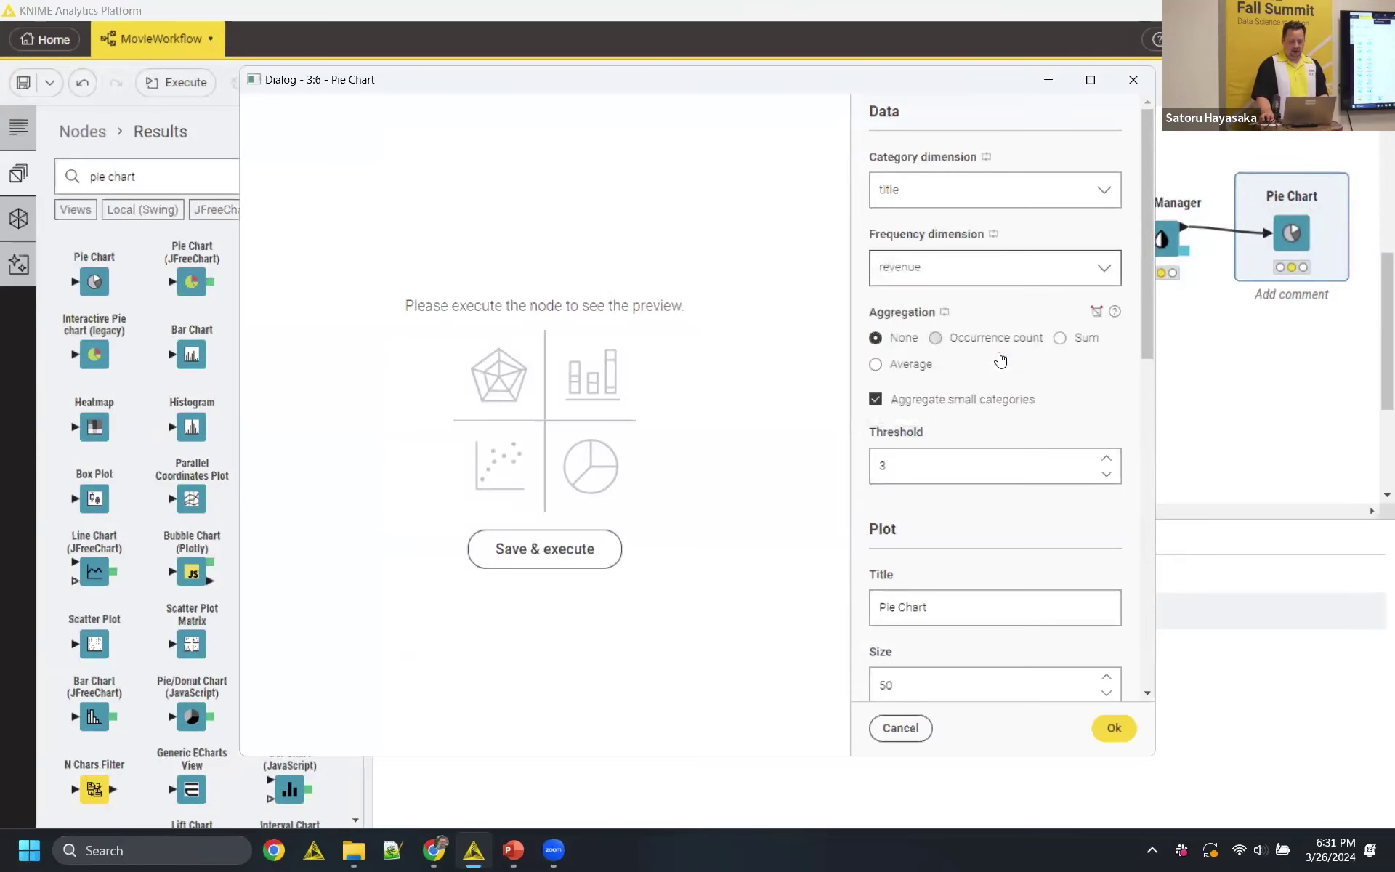
click(1060, 338)
click(1003, 401)
scroll(999, 472, down, 1)
scroll(999, 499, down, 3)
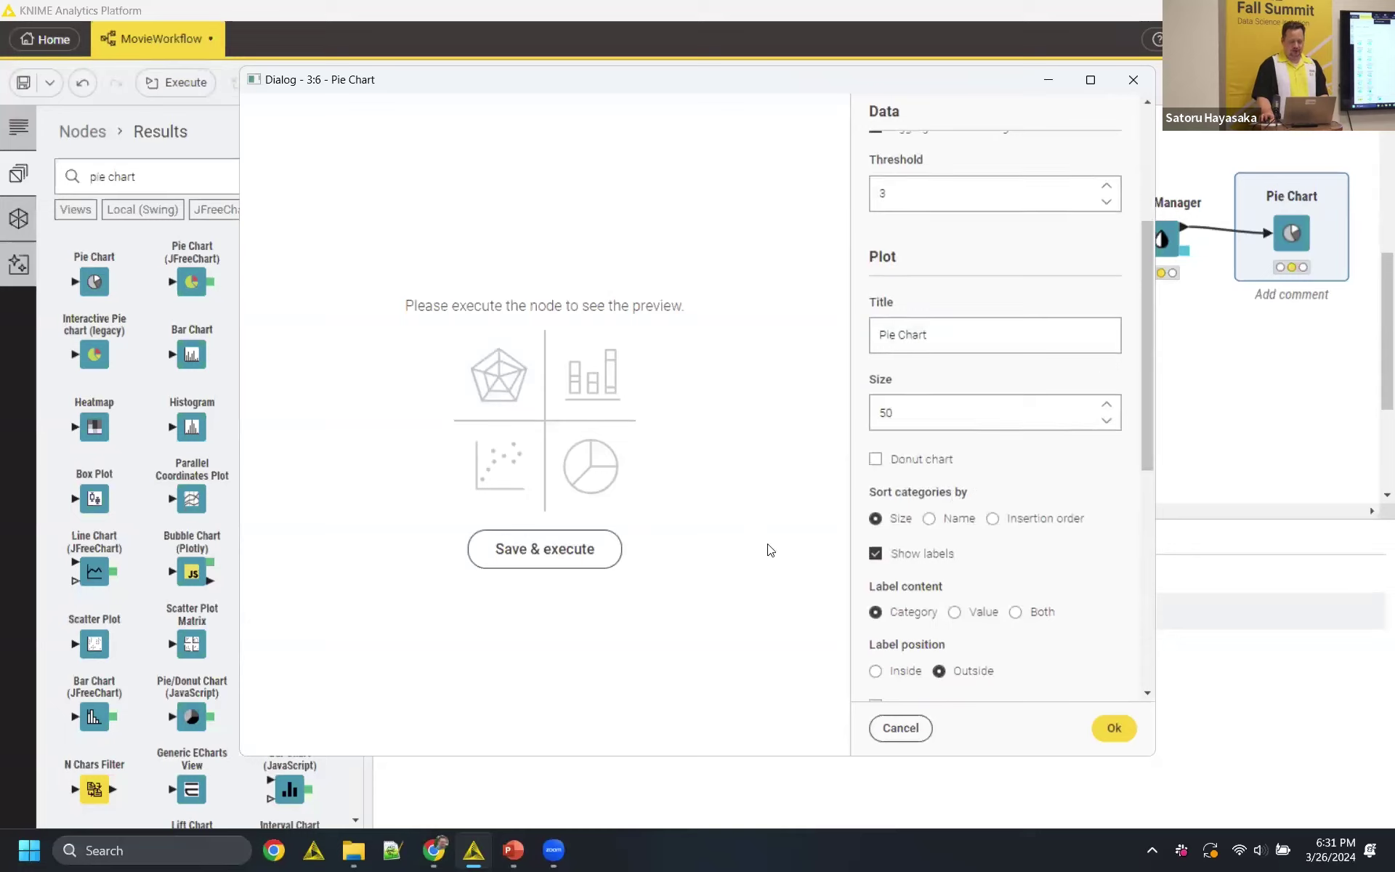
click(496, 555)
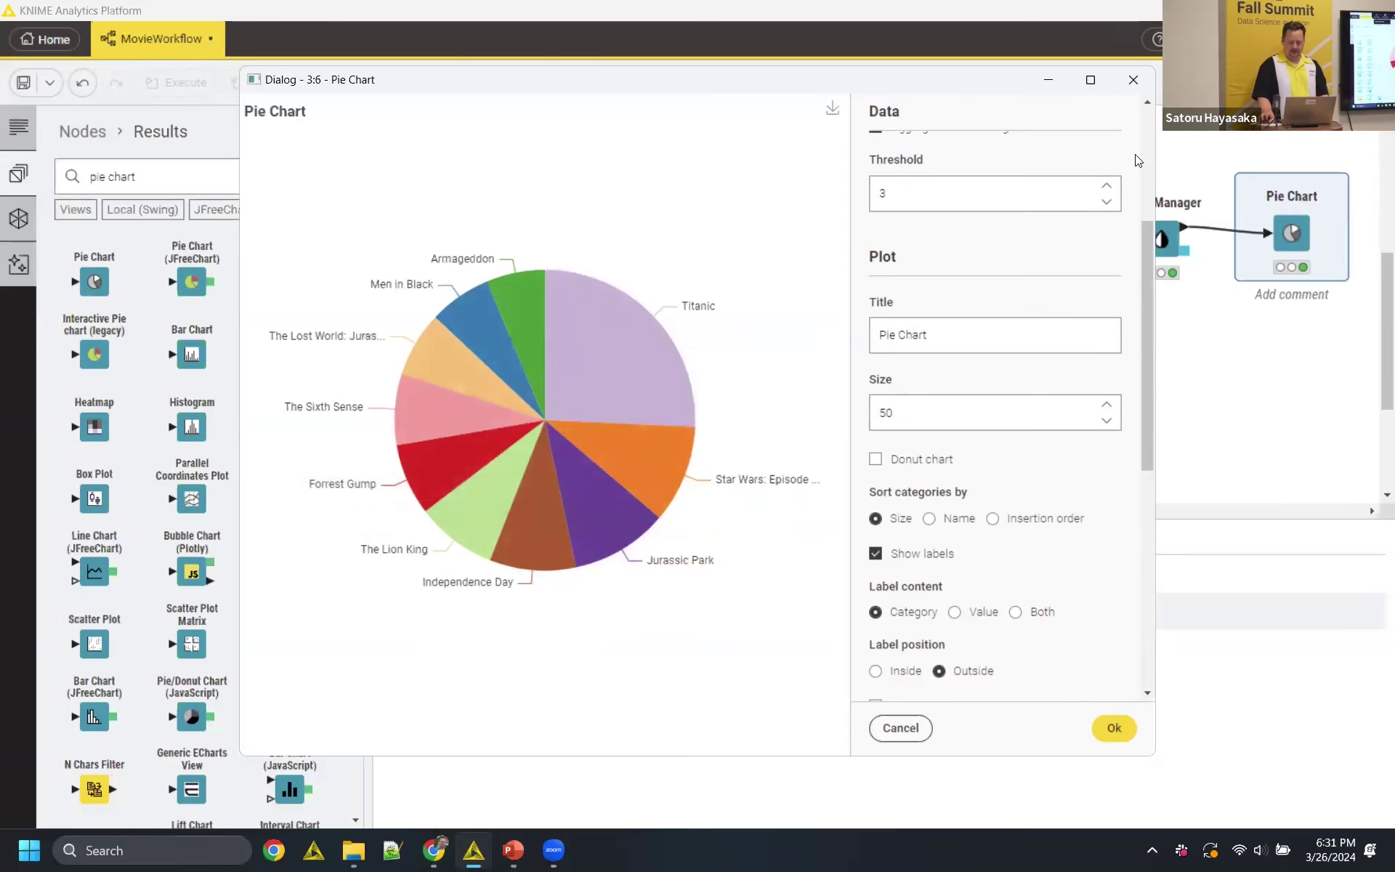
click(1132, 80)
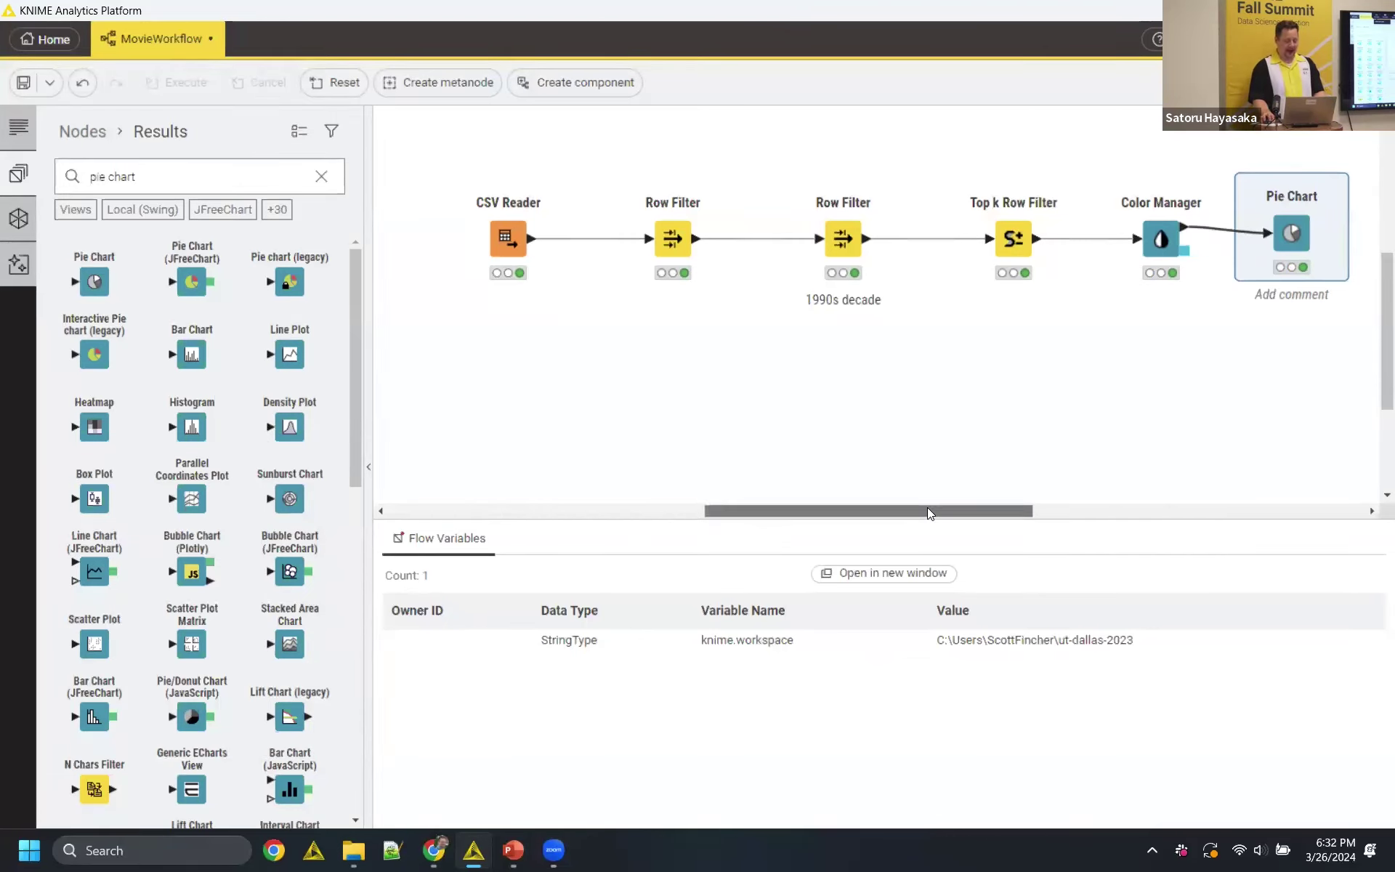
- Search the node repository for "math", add a Math Formula node below the Pie Chart and connect it to the Color Manager's table output
drag(926, 508, 932, 510)
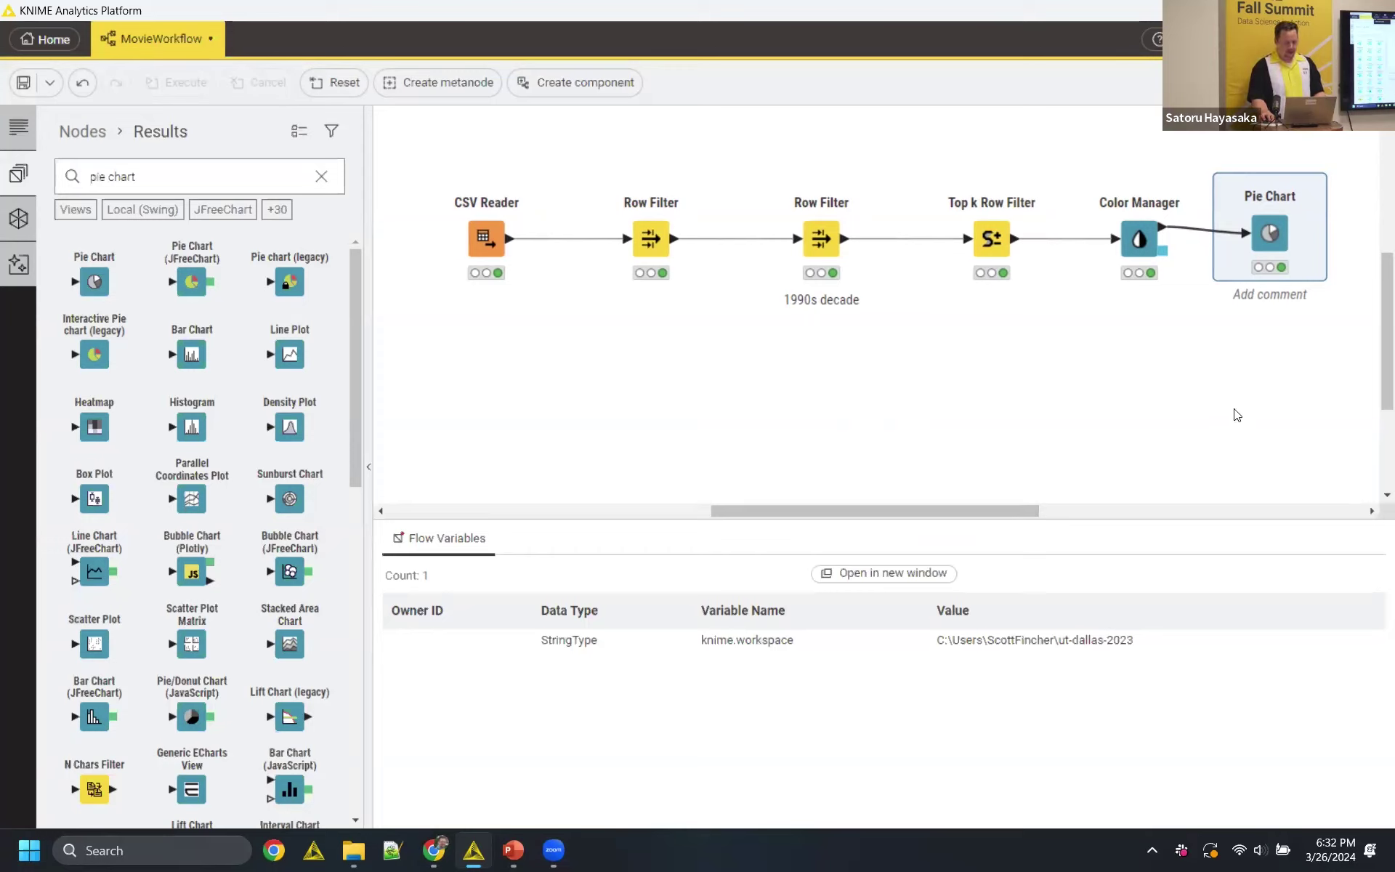
mouse_move(1277, 258)
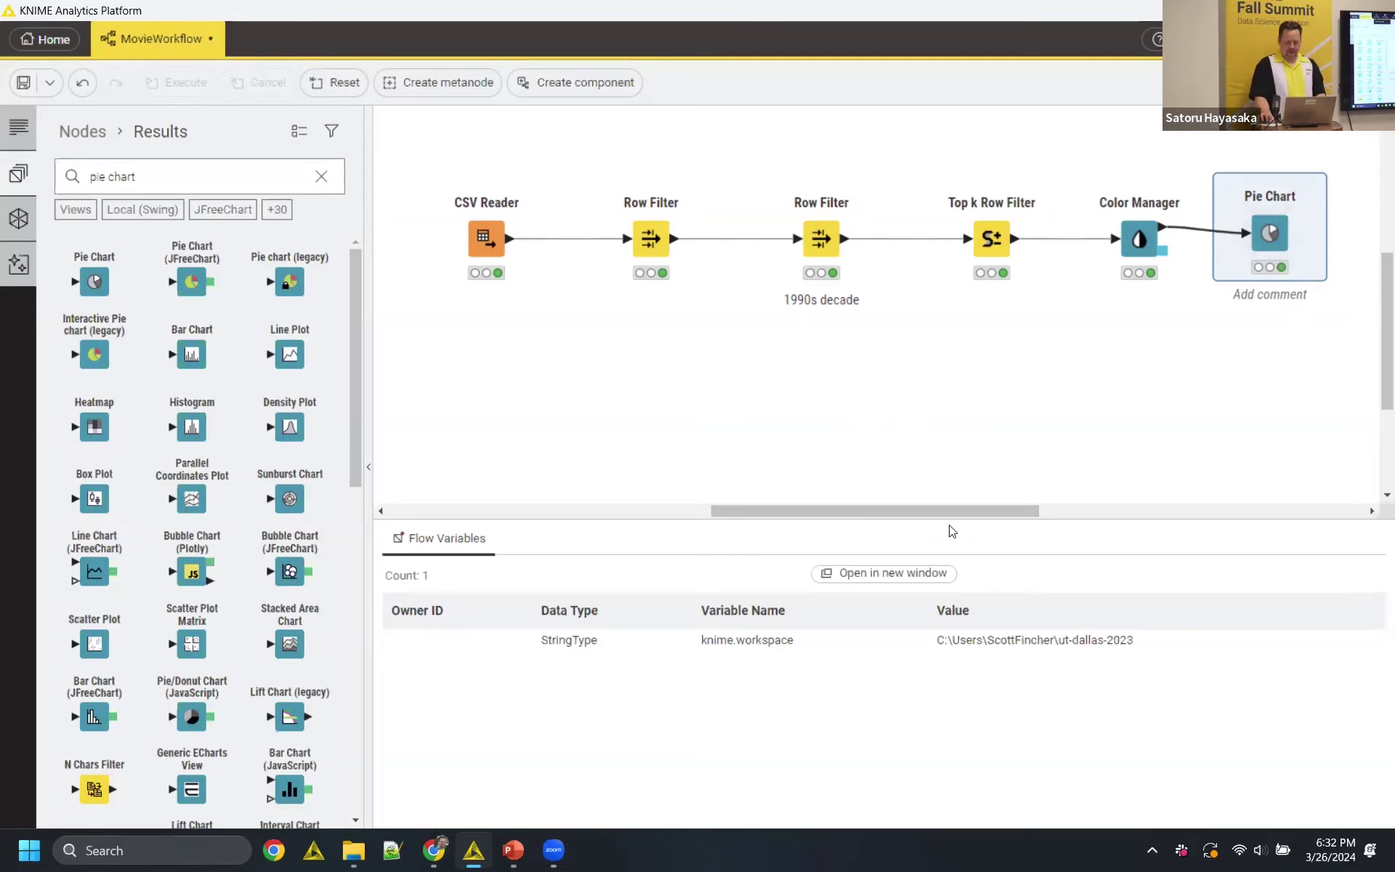
scroll(1080, 499, right, 5)
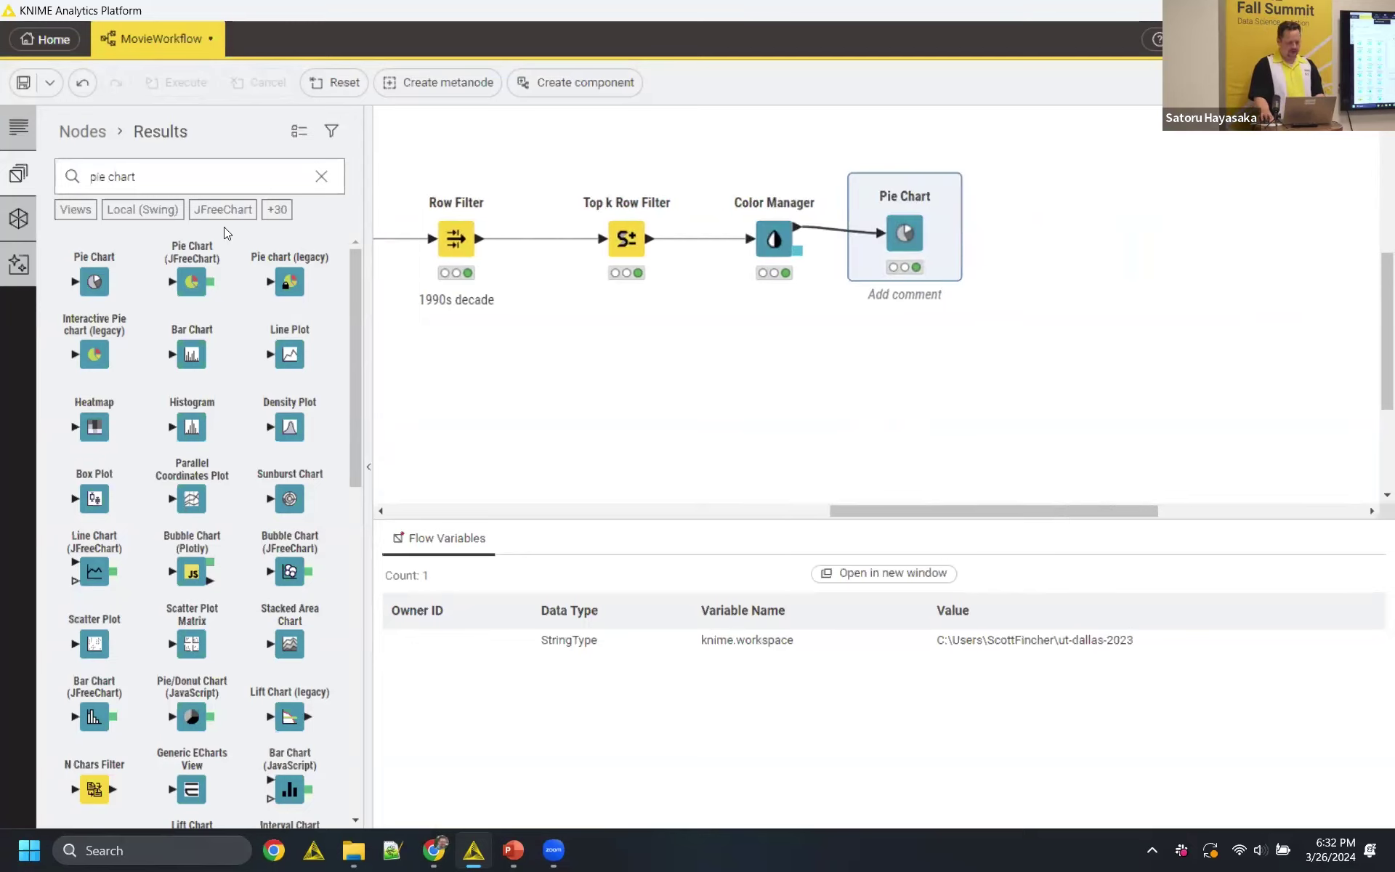
click(61, 176)
text(math)
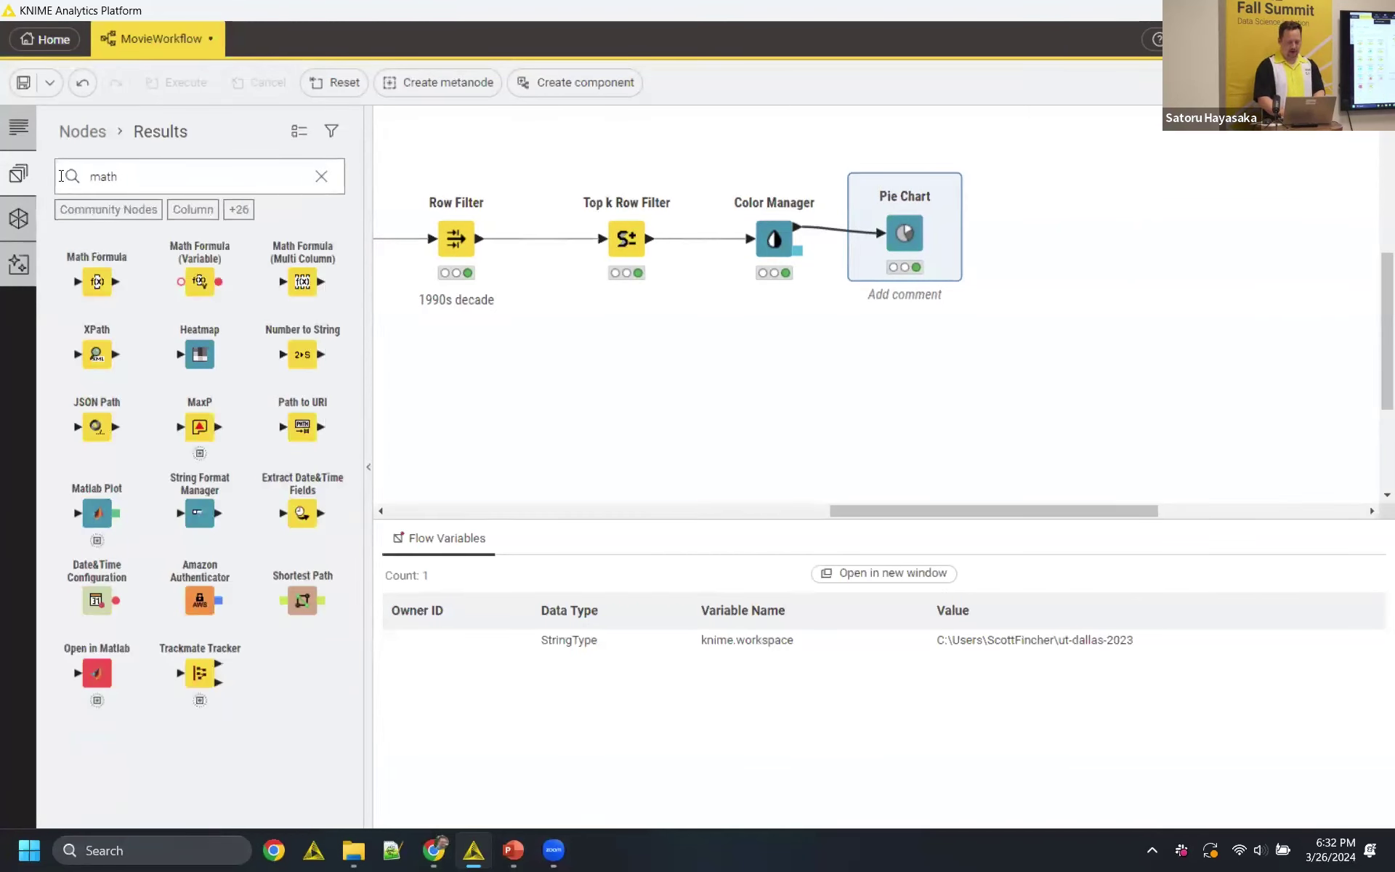
drag(102, 283, 908, 367)
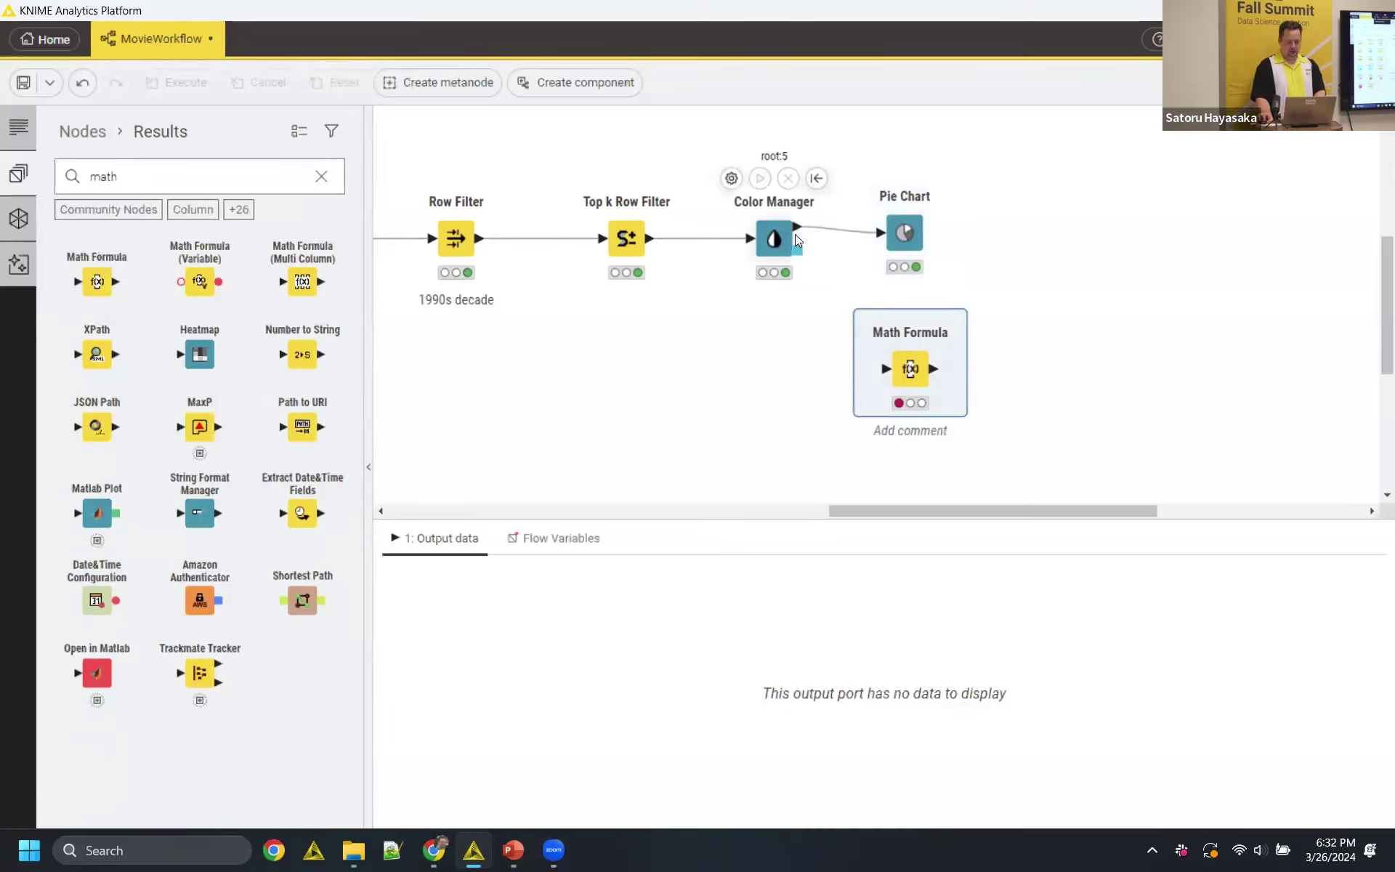
drag(799, 228, 888, 369)
- Open the Math Formula configuration and name the appended column "Profitability"
double_click(910, 371)
key(ctrl+a)
text(Pr)
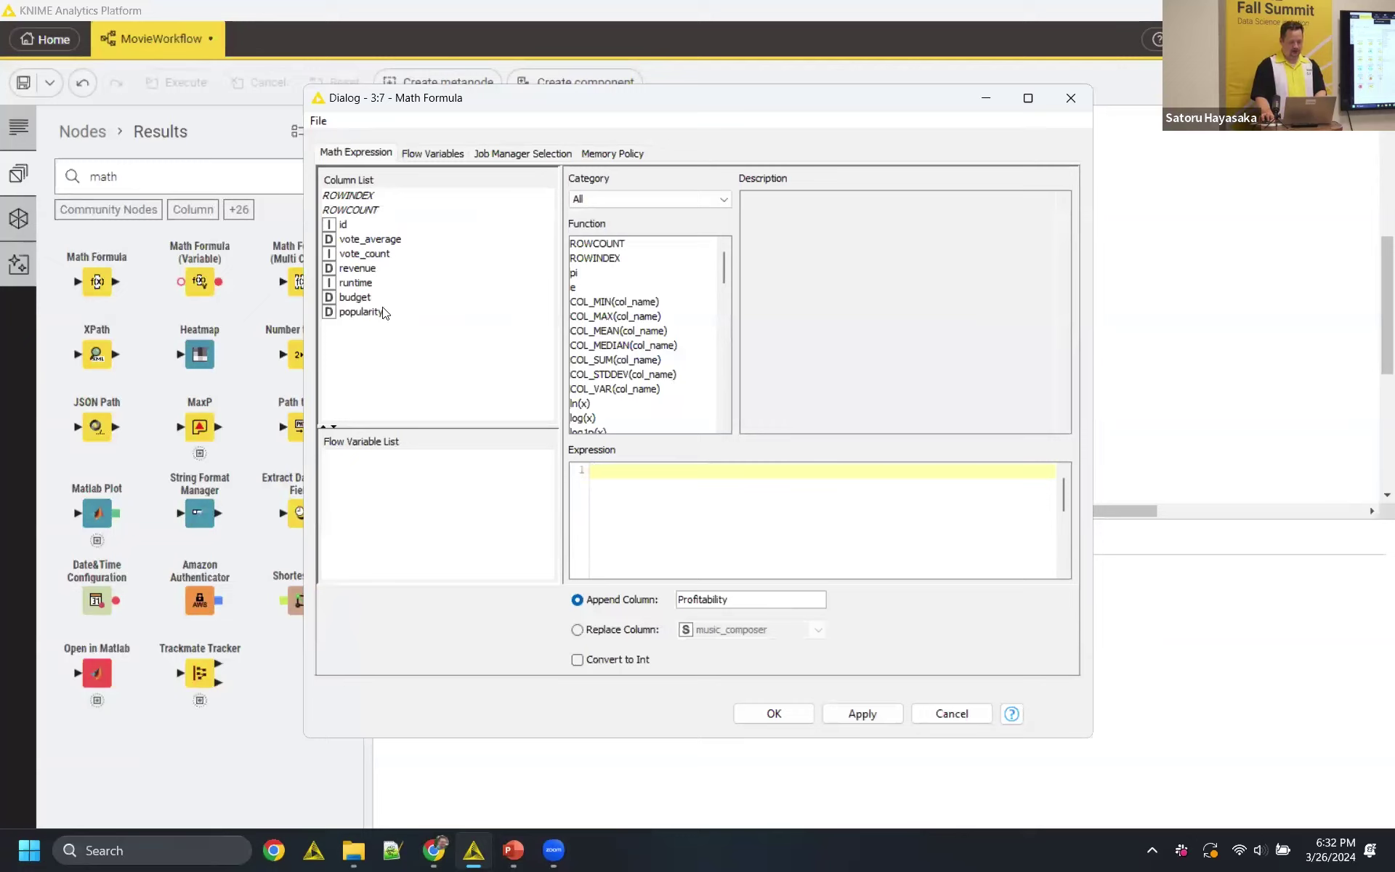
double_click(376, 271)
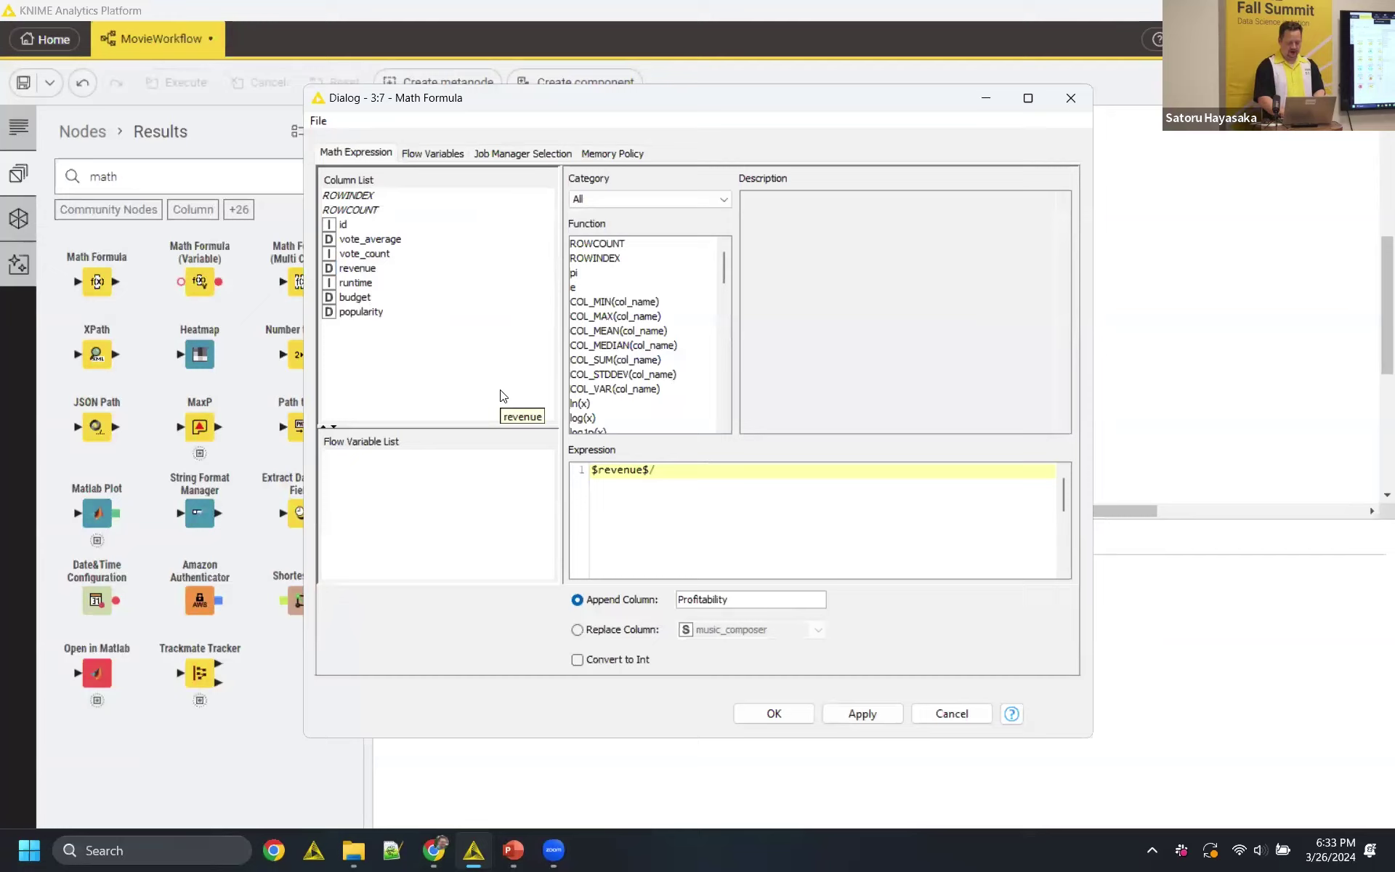
key(BackSpace)
key(BackSpace)
key(BackSpace)
key(BackSpace)
key(BackSpace)
key(BackSpace)
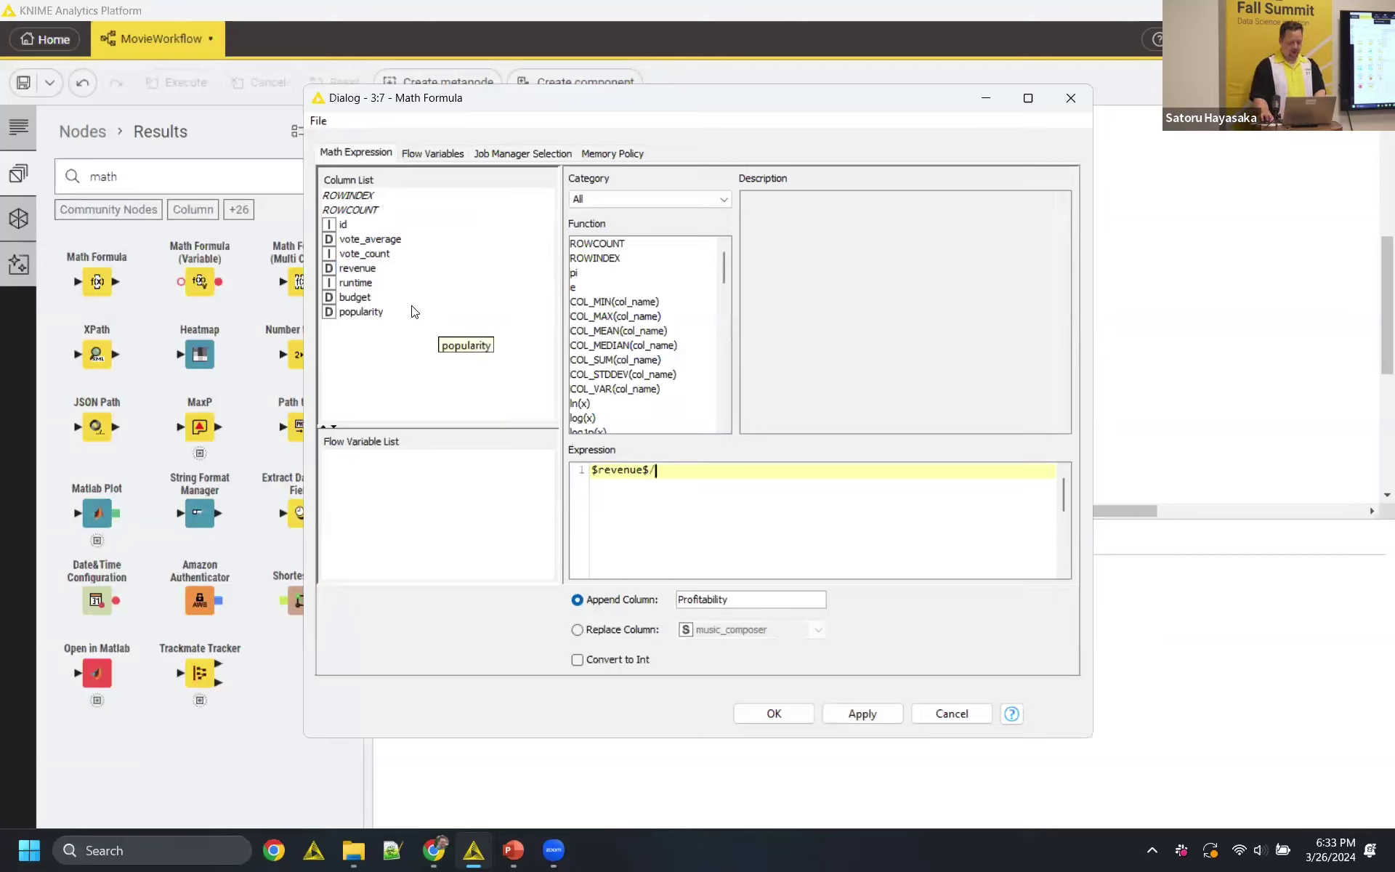
drag(719, 470, 577, 483)
key(BackSpace)
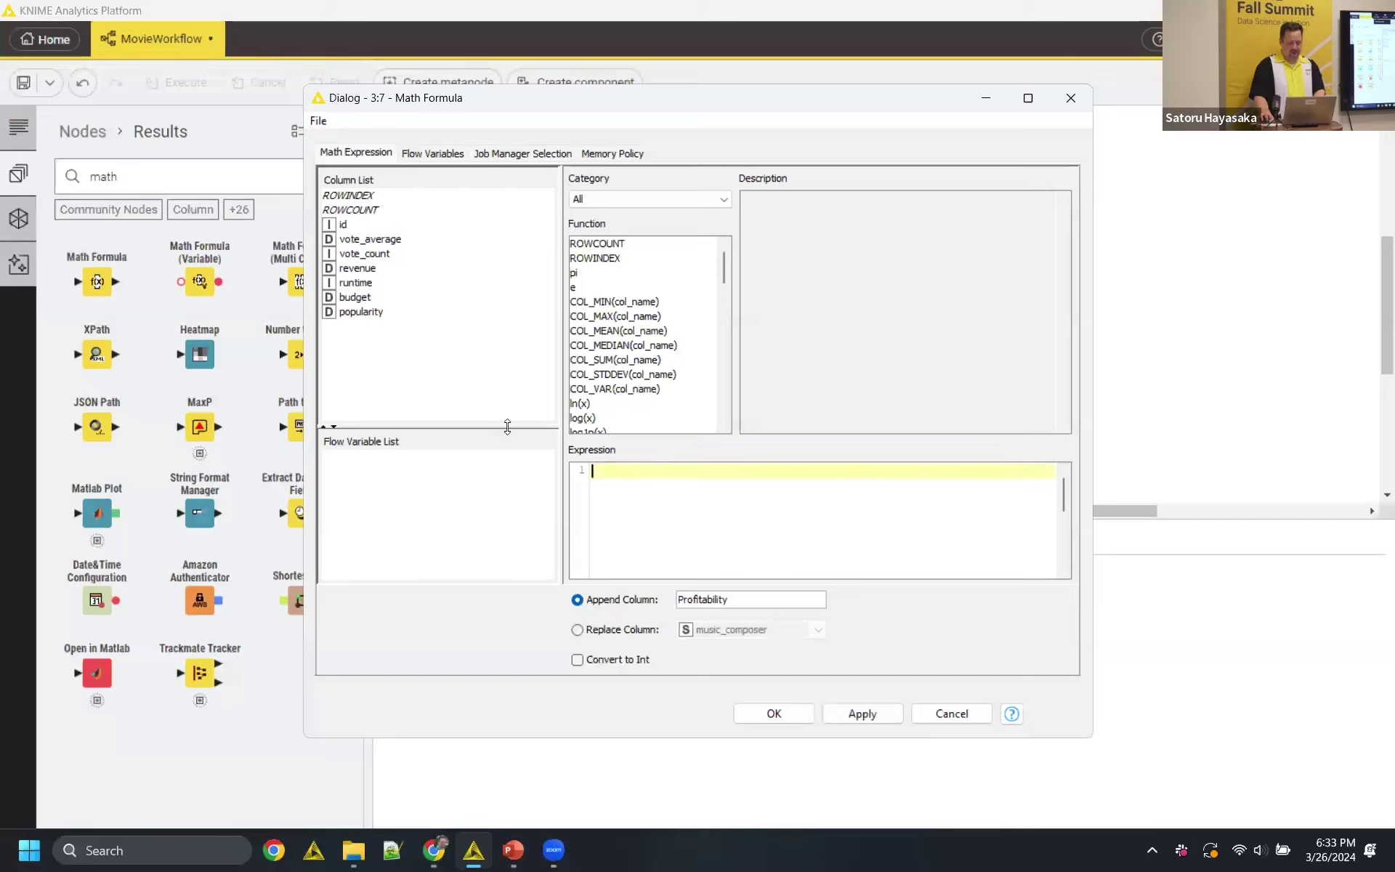
- Enter the expression $revenue$/$budget$ for the Profitability column and confirm the Math Formula configuration
double_click(386, 272)
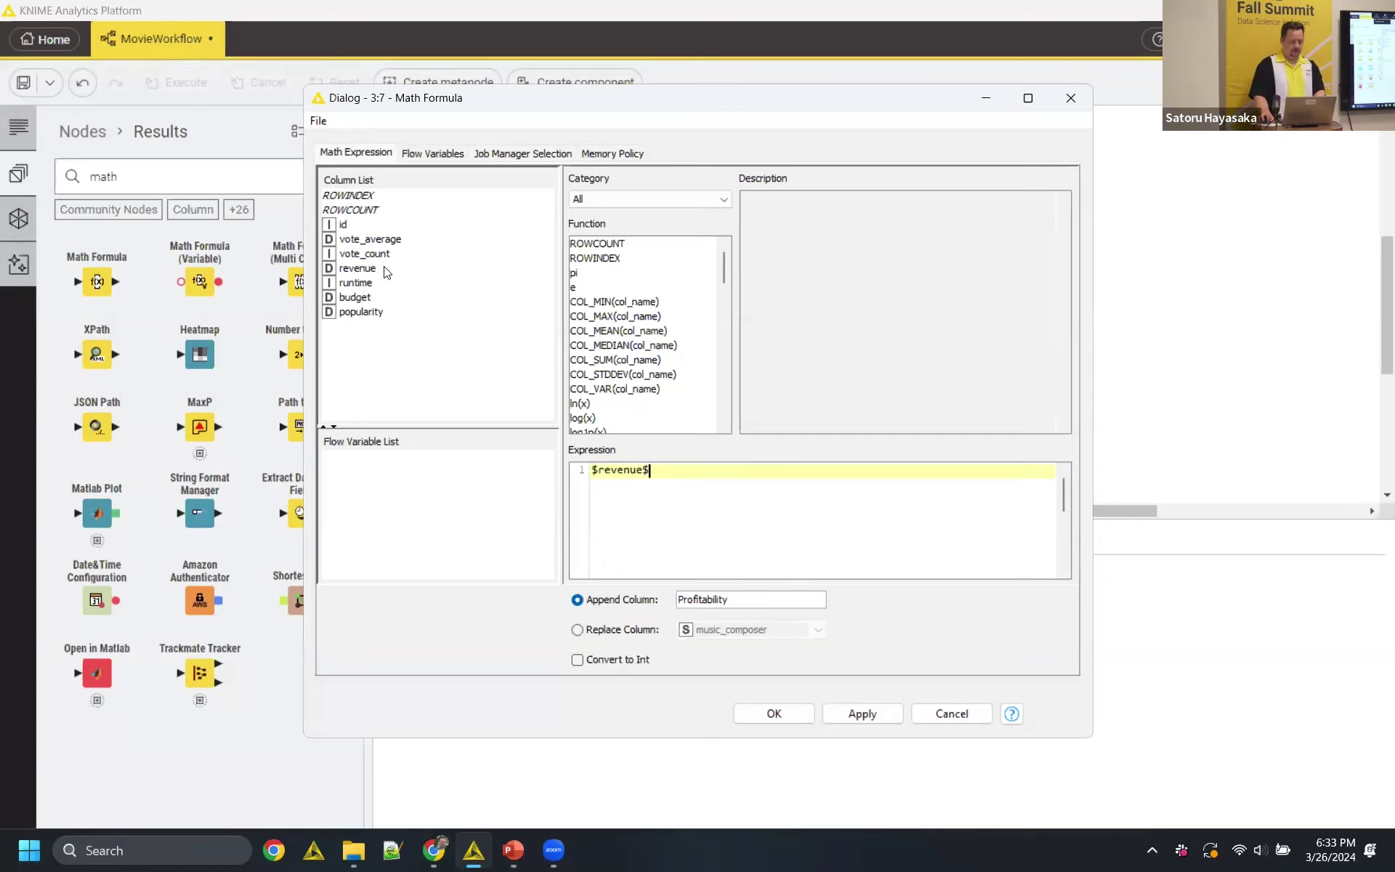
text(/$budget$)
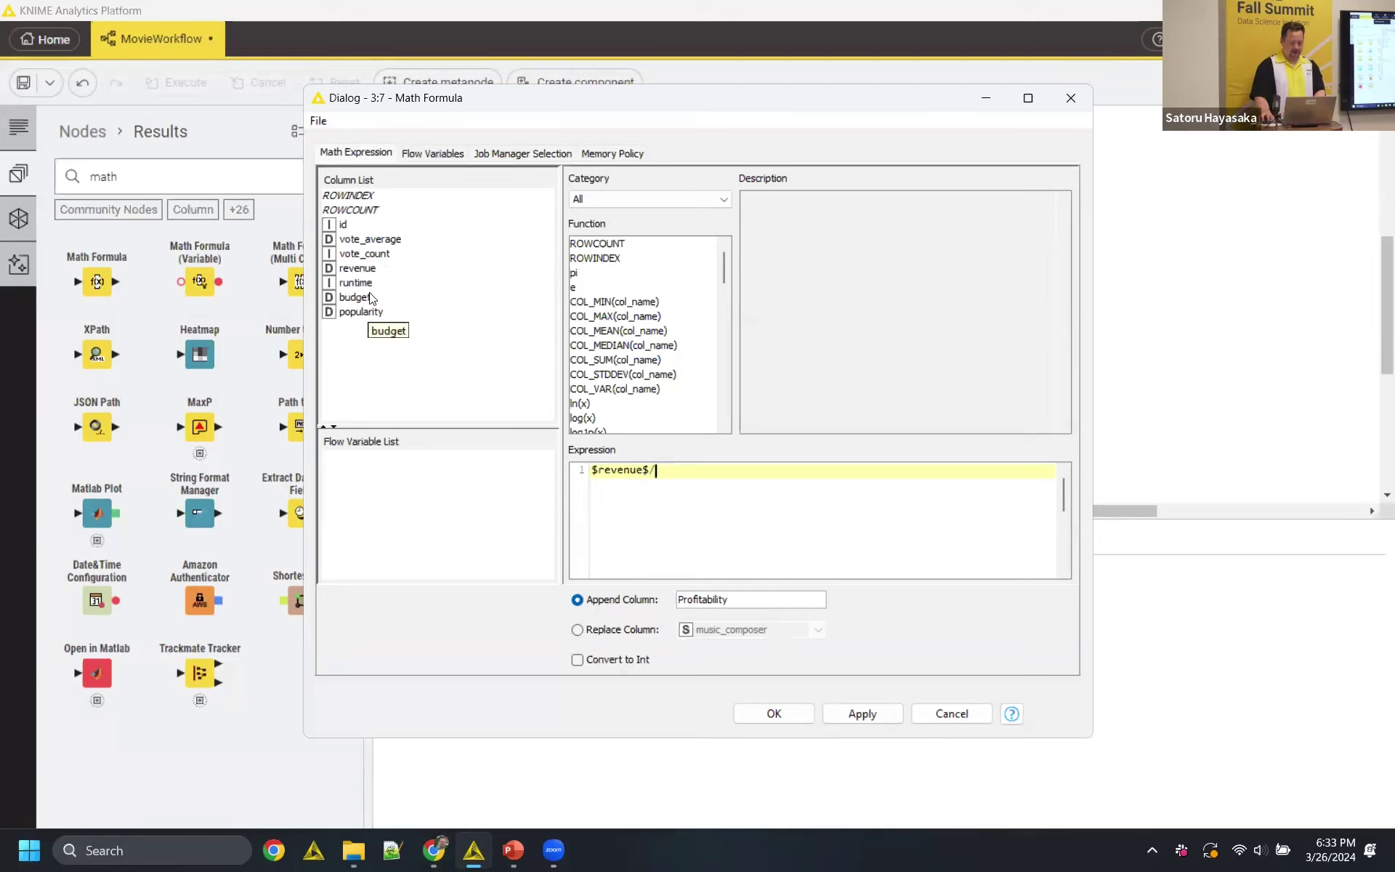
double_click(371, 298)
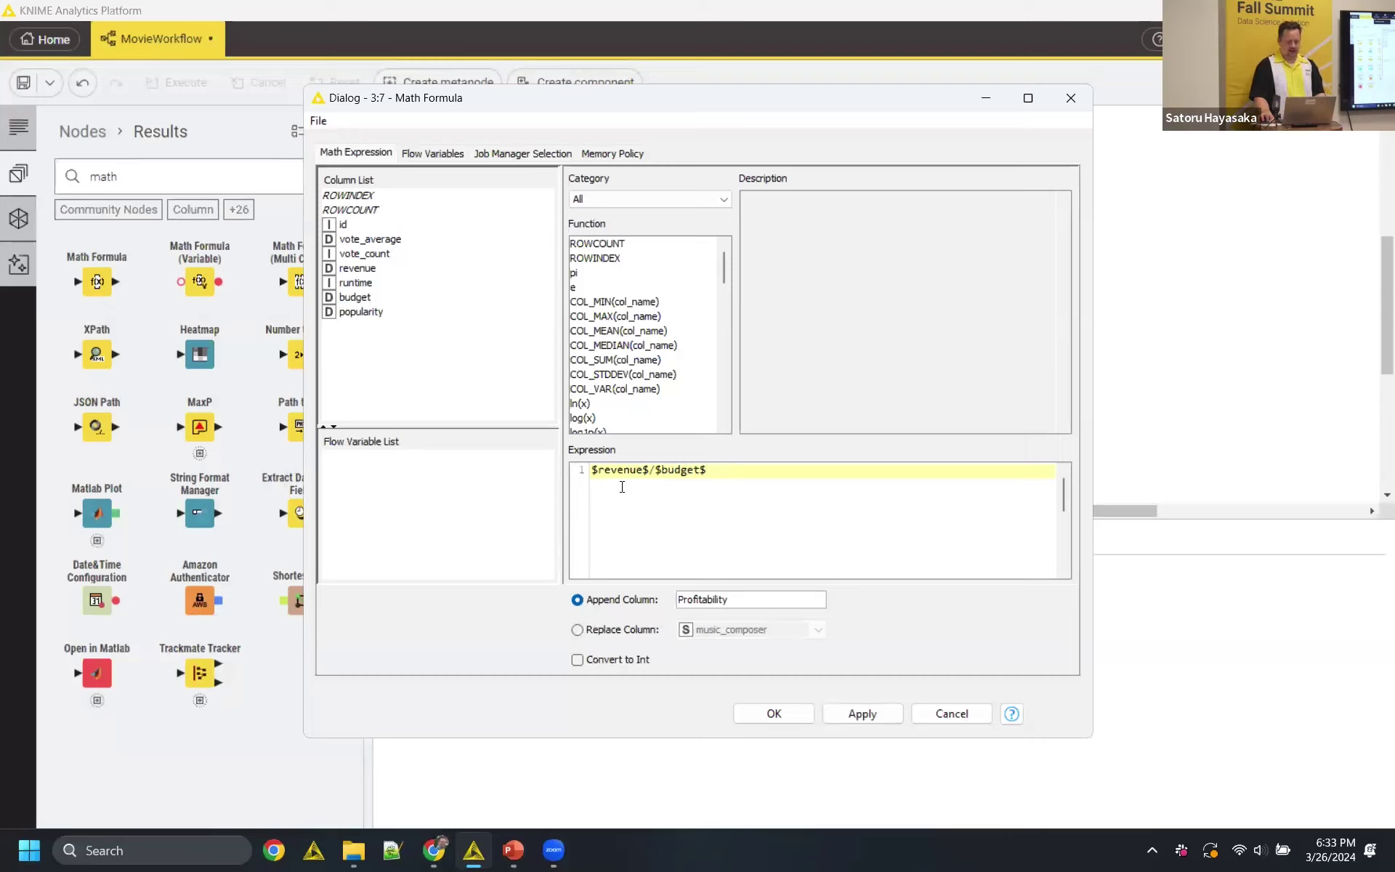
click(773, 713)
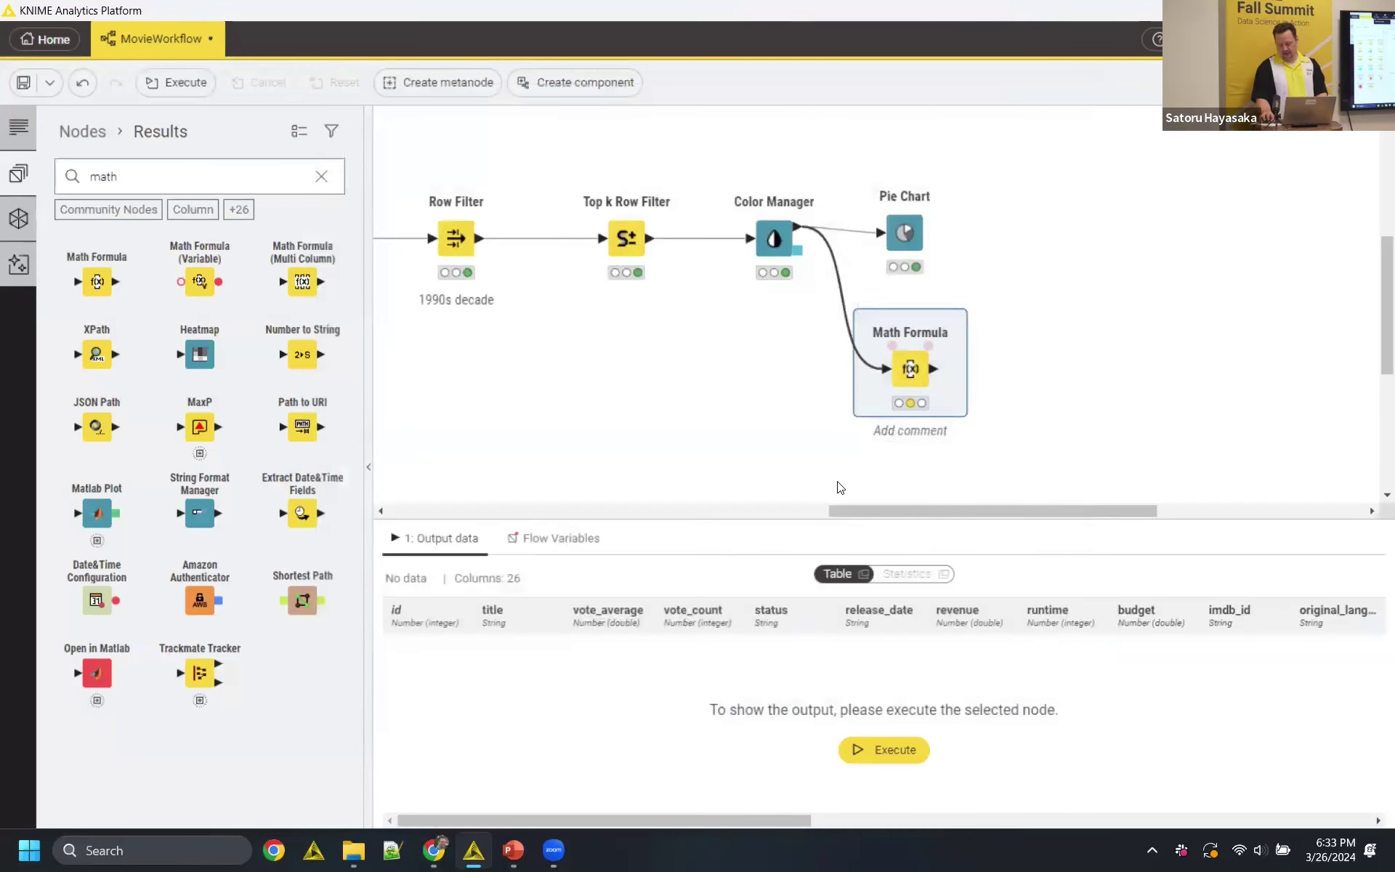
- Add a Bar Chart node connected to the Math Formula's output and execute the Math Formula node
click(228, 174)
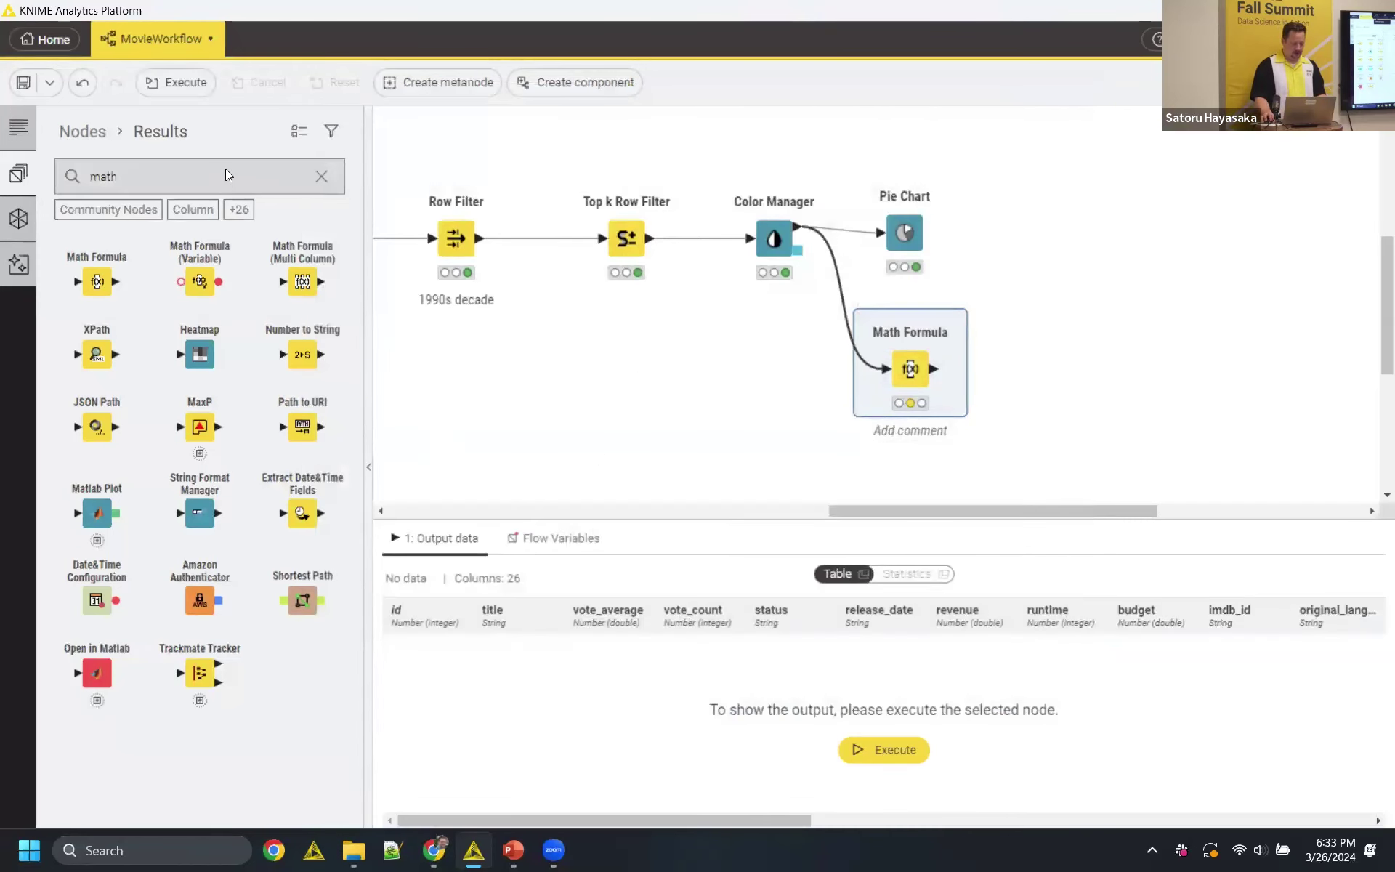
mouse_move(928, 370)
drag(929, 370, 1025, 362)
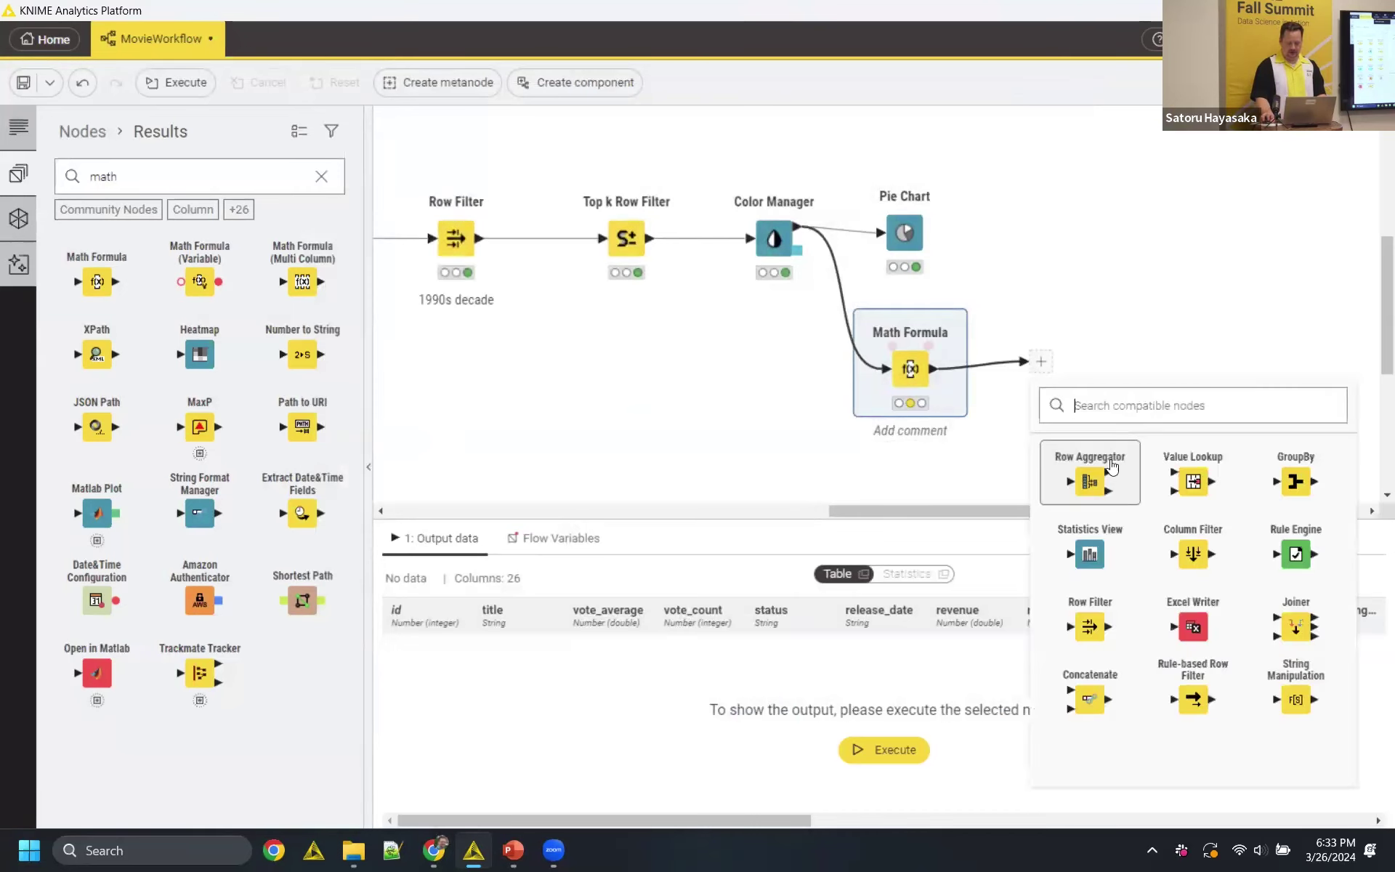
text(bar chart)
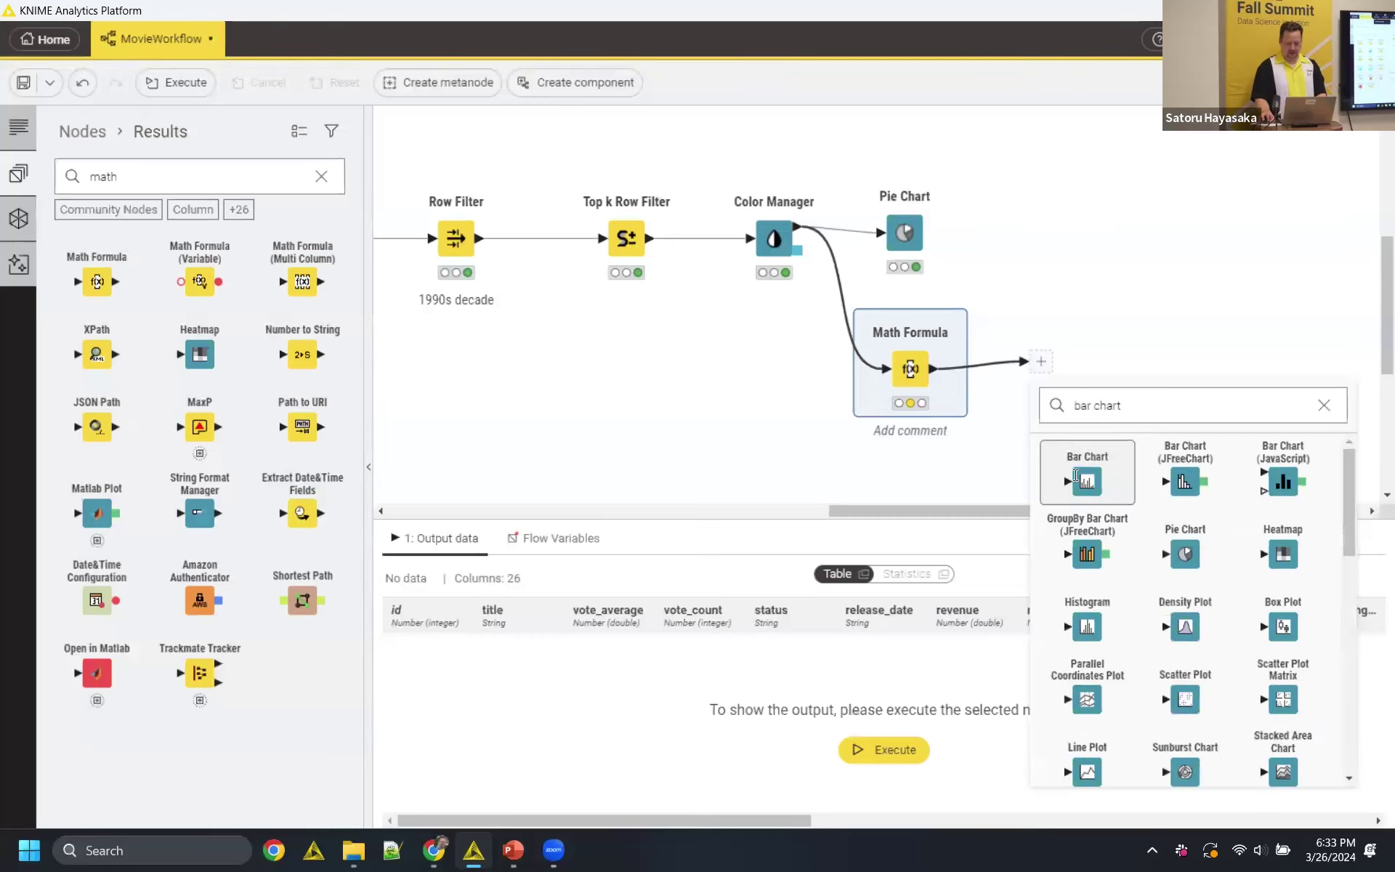
click(1081, 472)
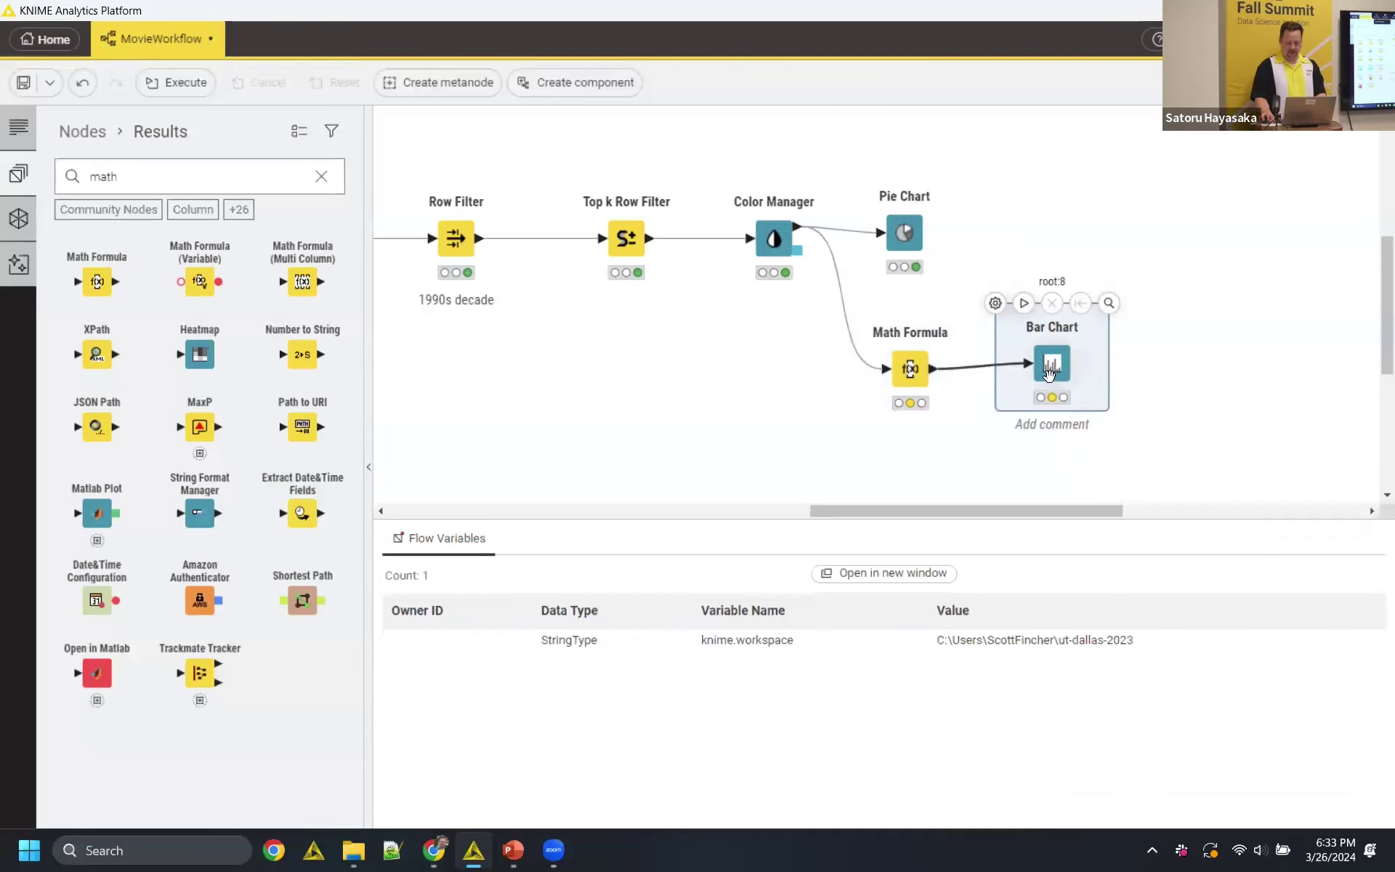
right_click(909, 378)
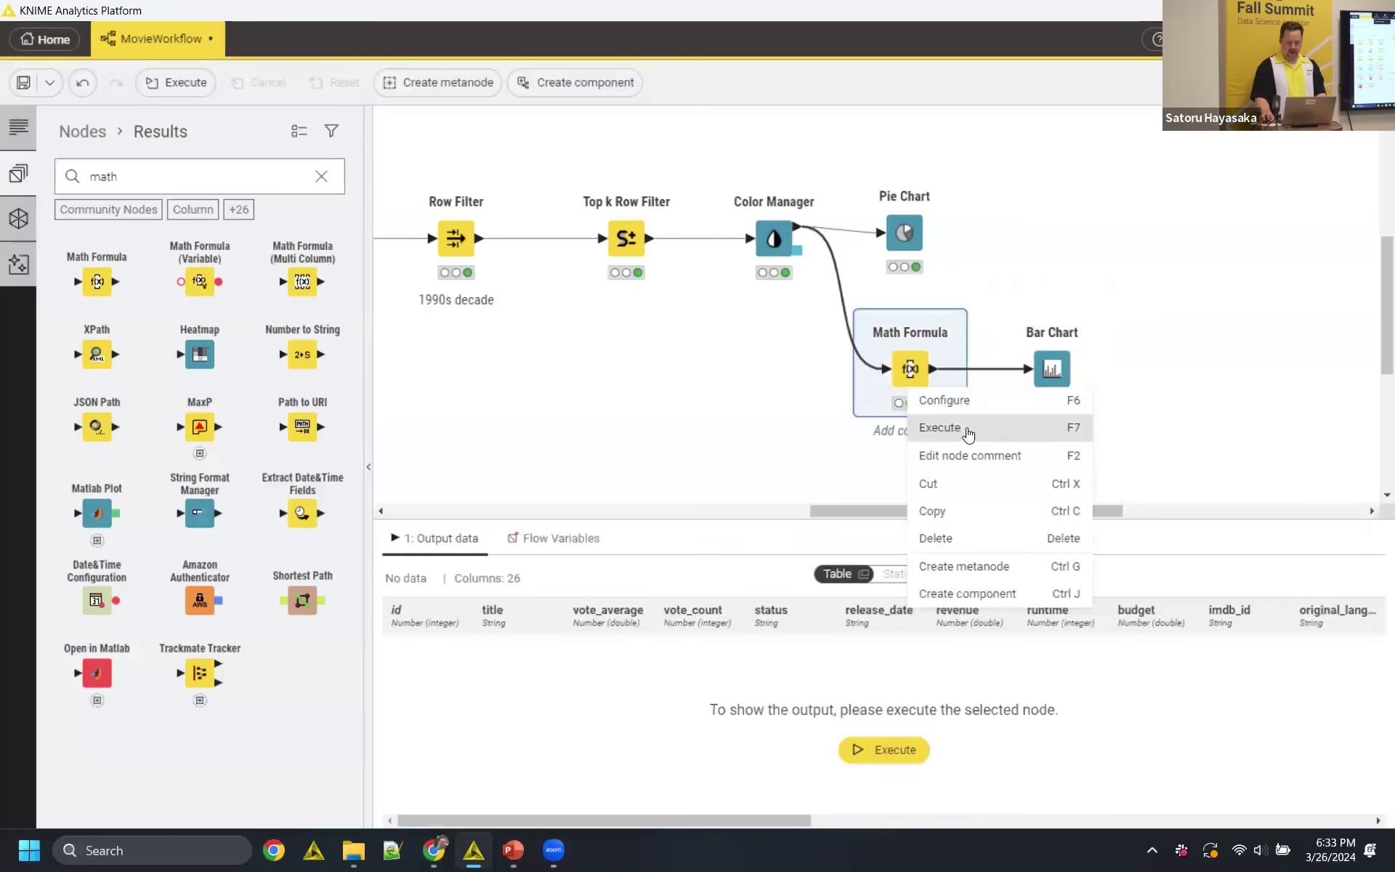
click(952, 427)
- Open the Bar Chart configuration, keep title as category dimension and include only Profitability in the frequency dimensions
click(1051, 369)
double_click(1051, 369)
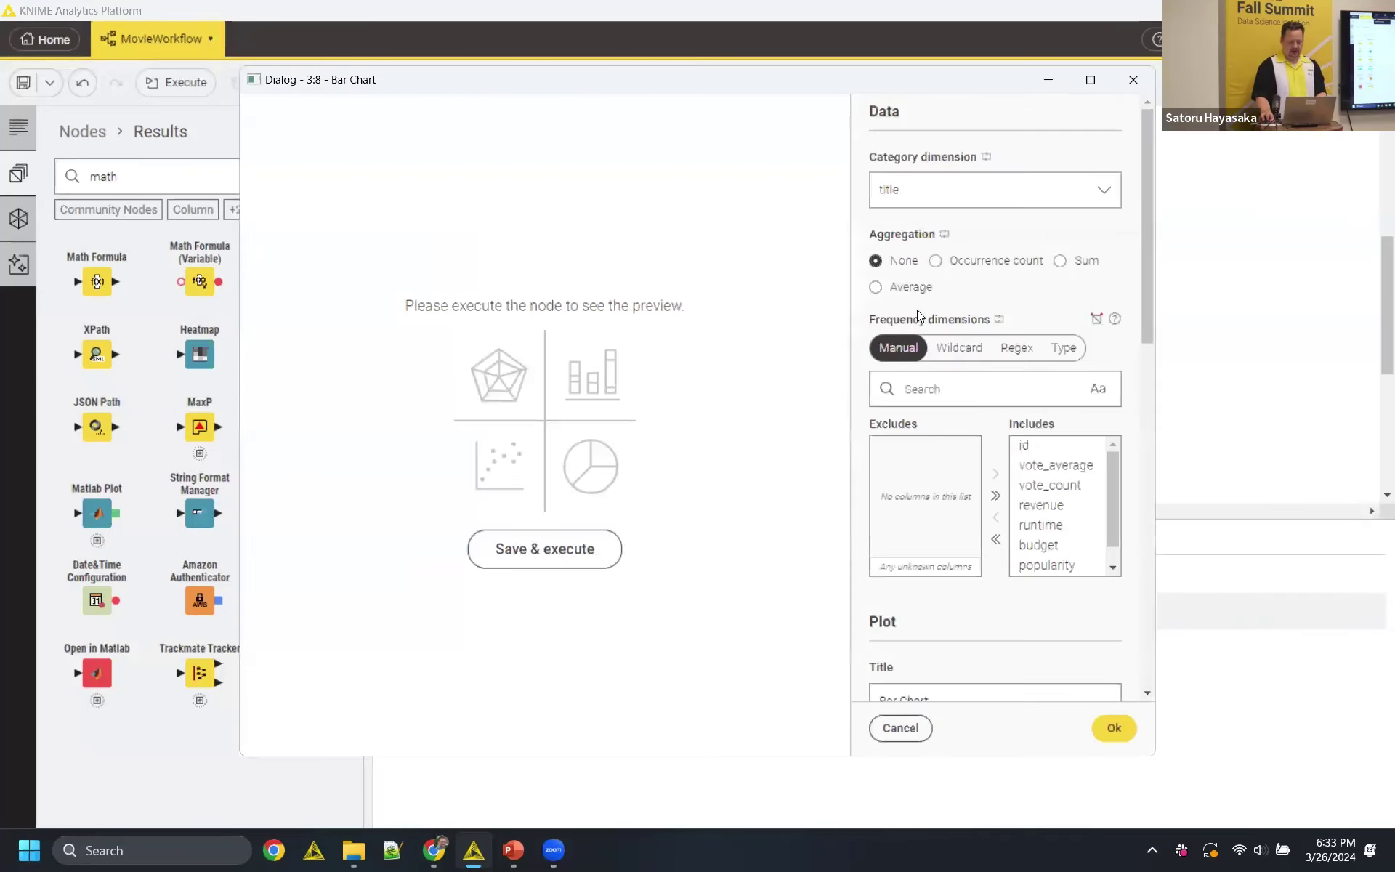
click(969, 189)
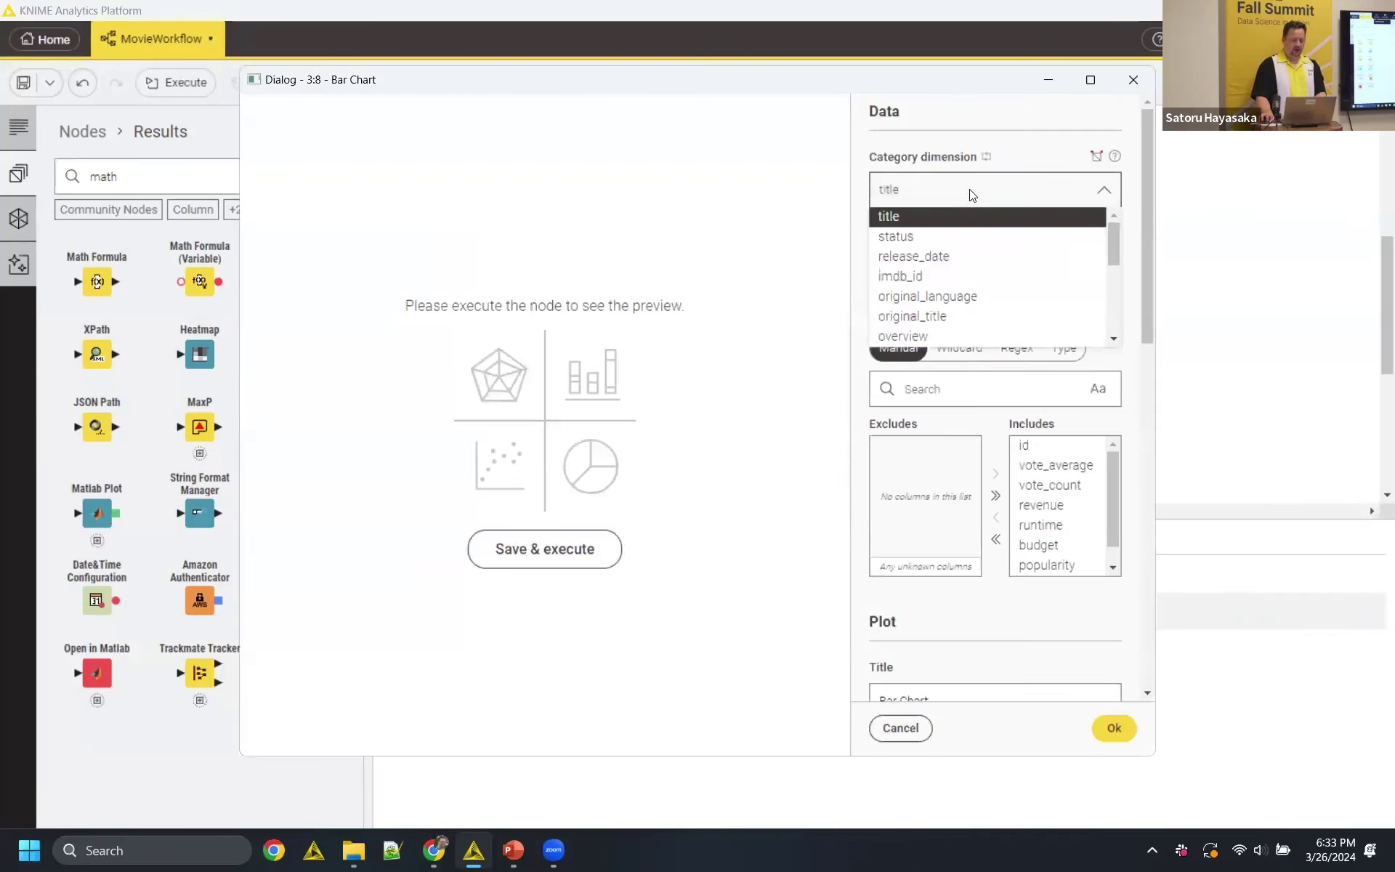
click(969, 190)
click(995, 541)
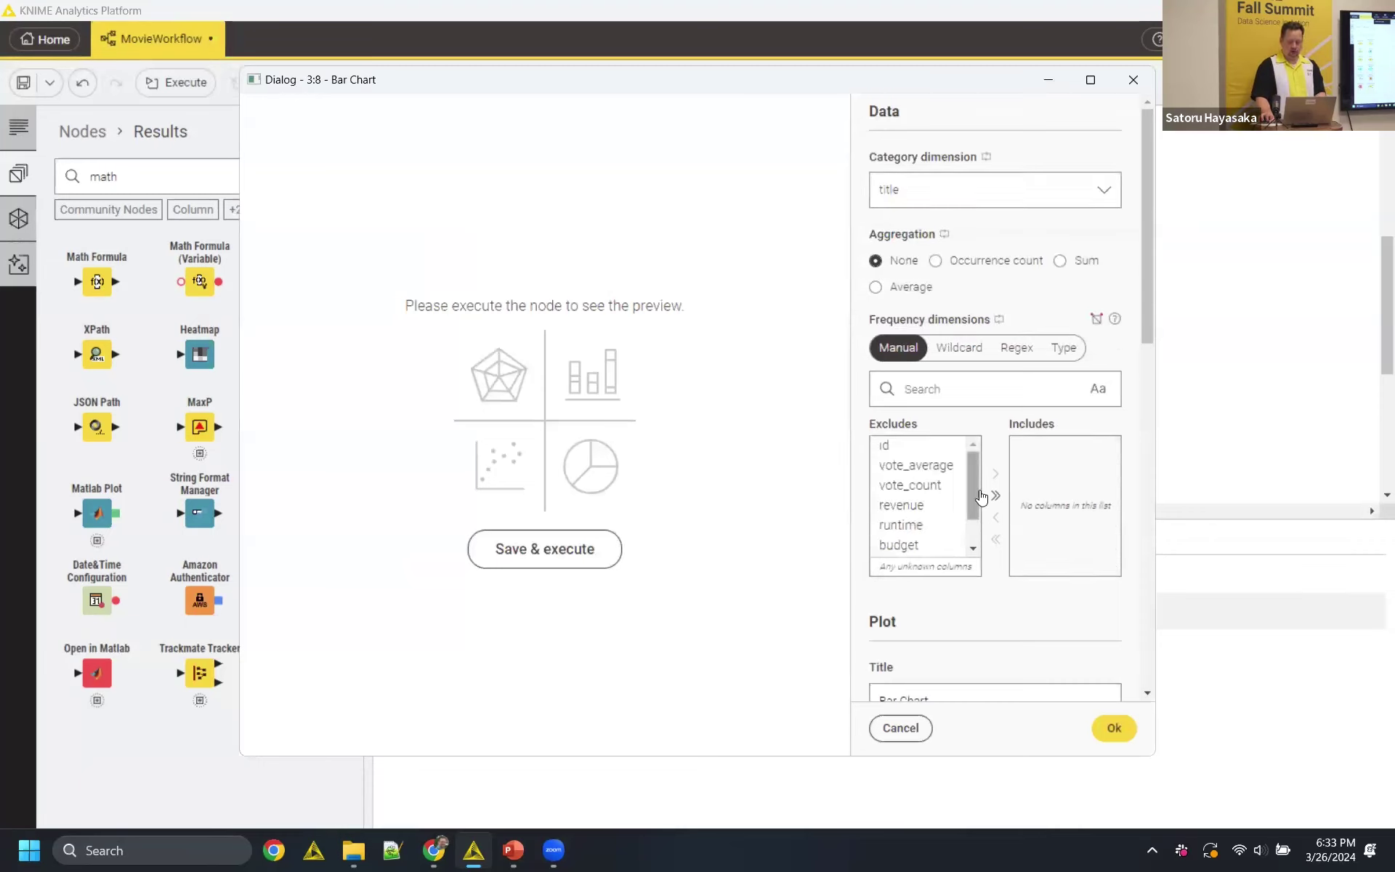
drag(968, 490, 963, 542)
click(963, 544)
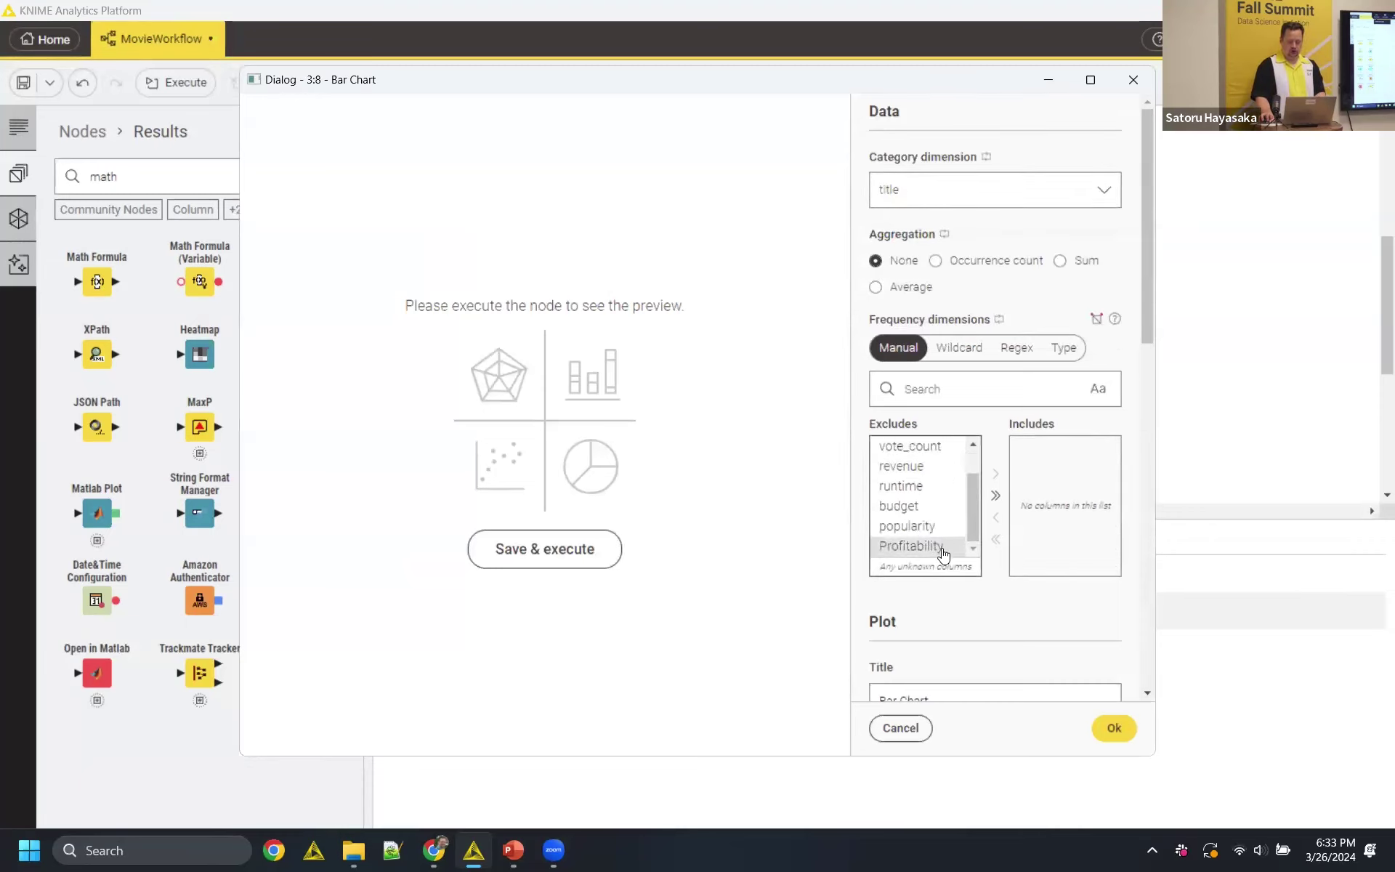
click(995, 473)
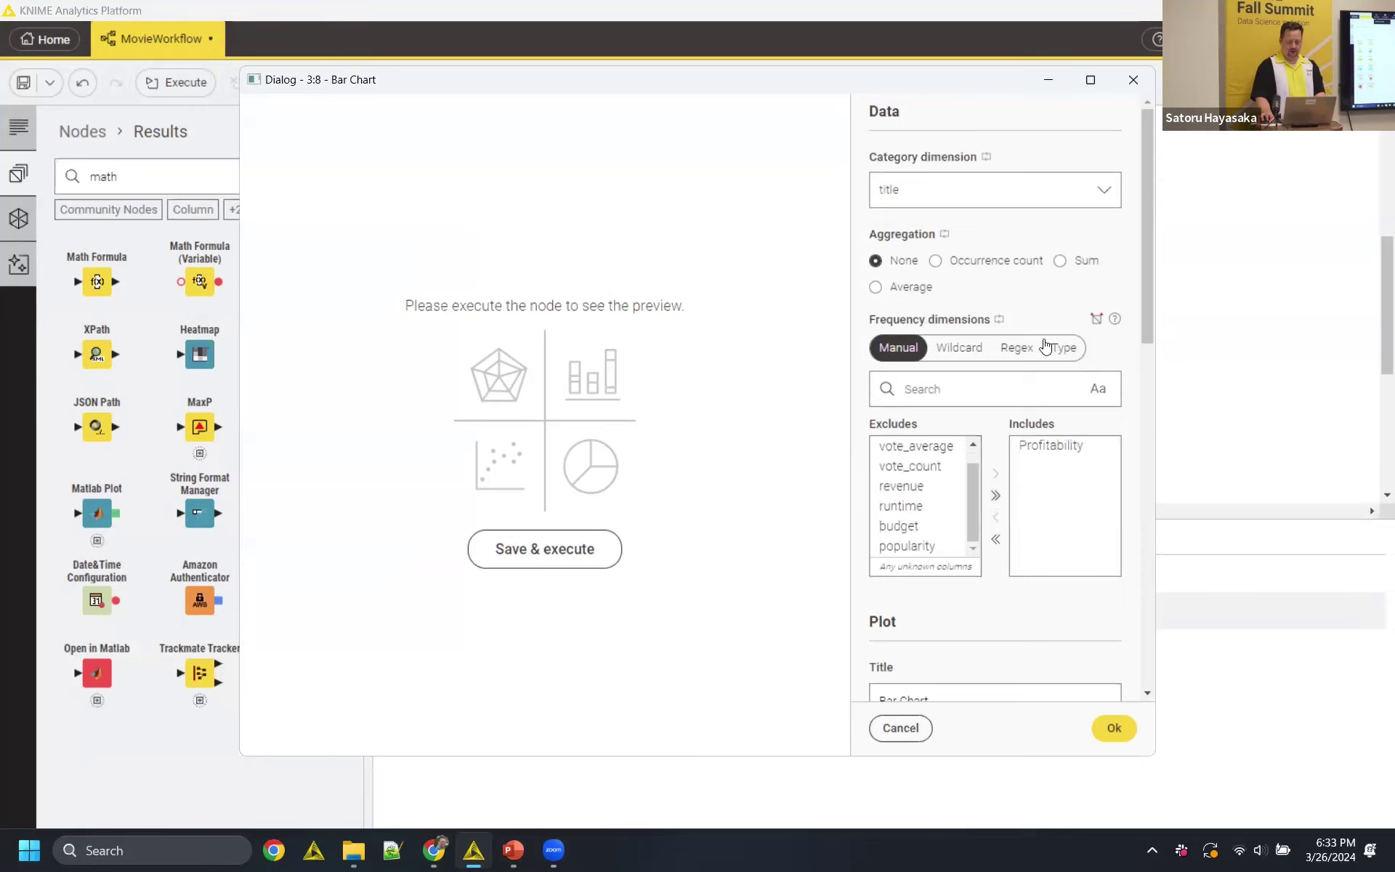
- Set the Bar Chart's aggregation to Sum, save and execute it to view the preview, and close the dialog
click(1060, 260)
click(583, 549)
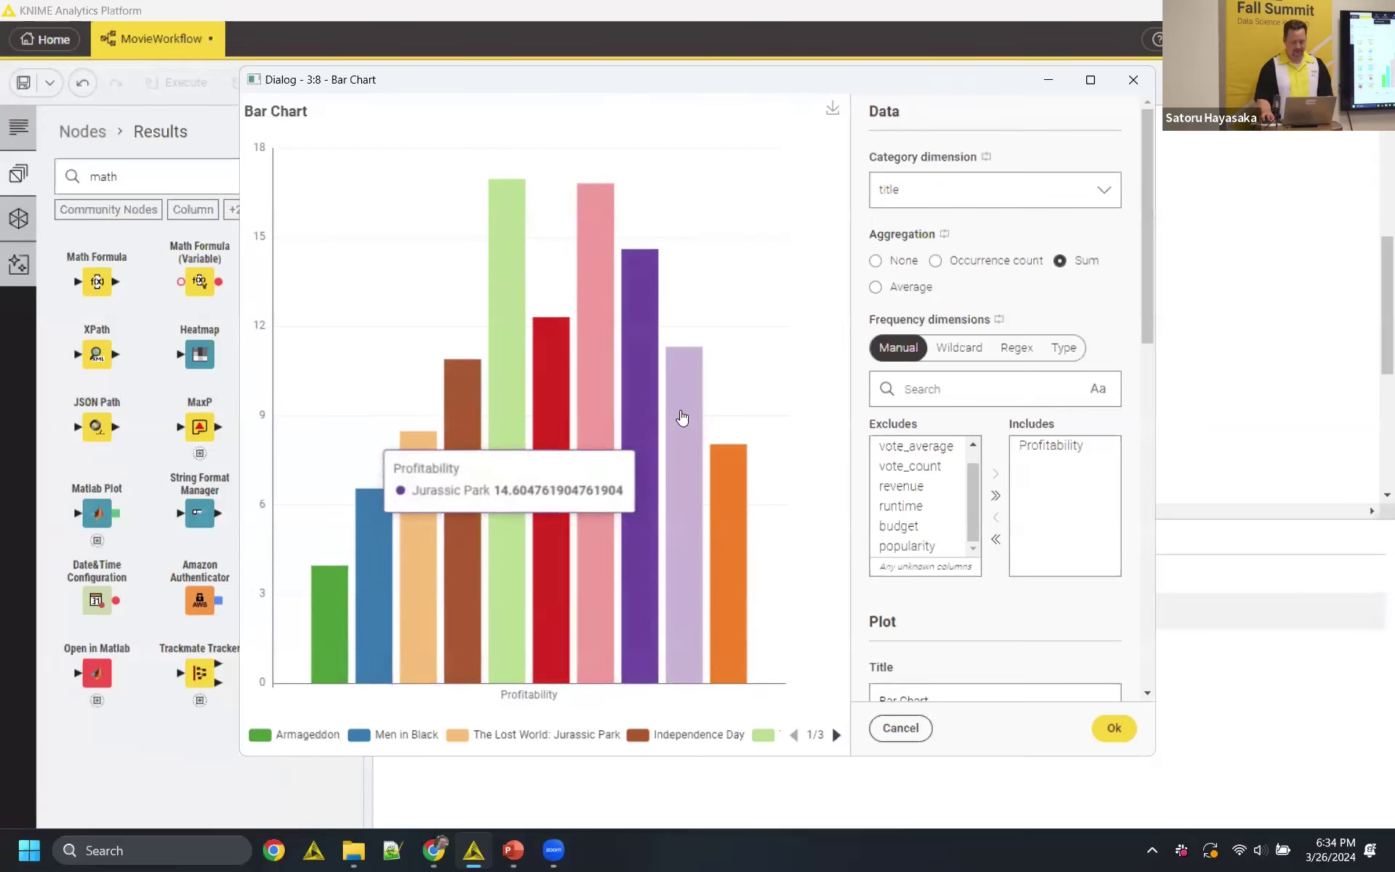
scroll(1074, 201, down, 5)
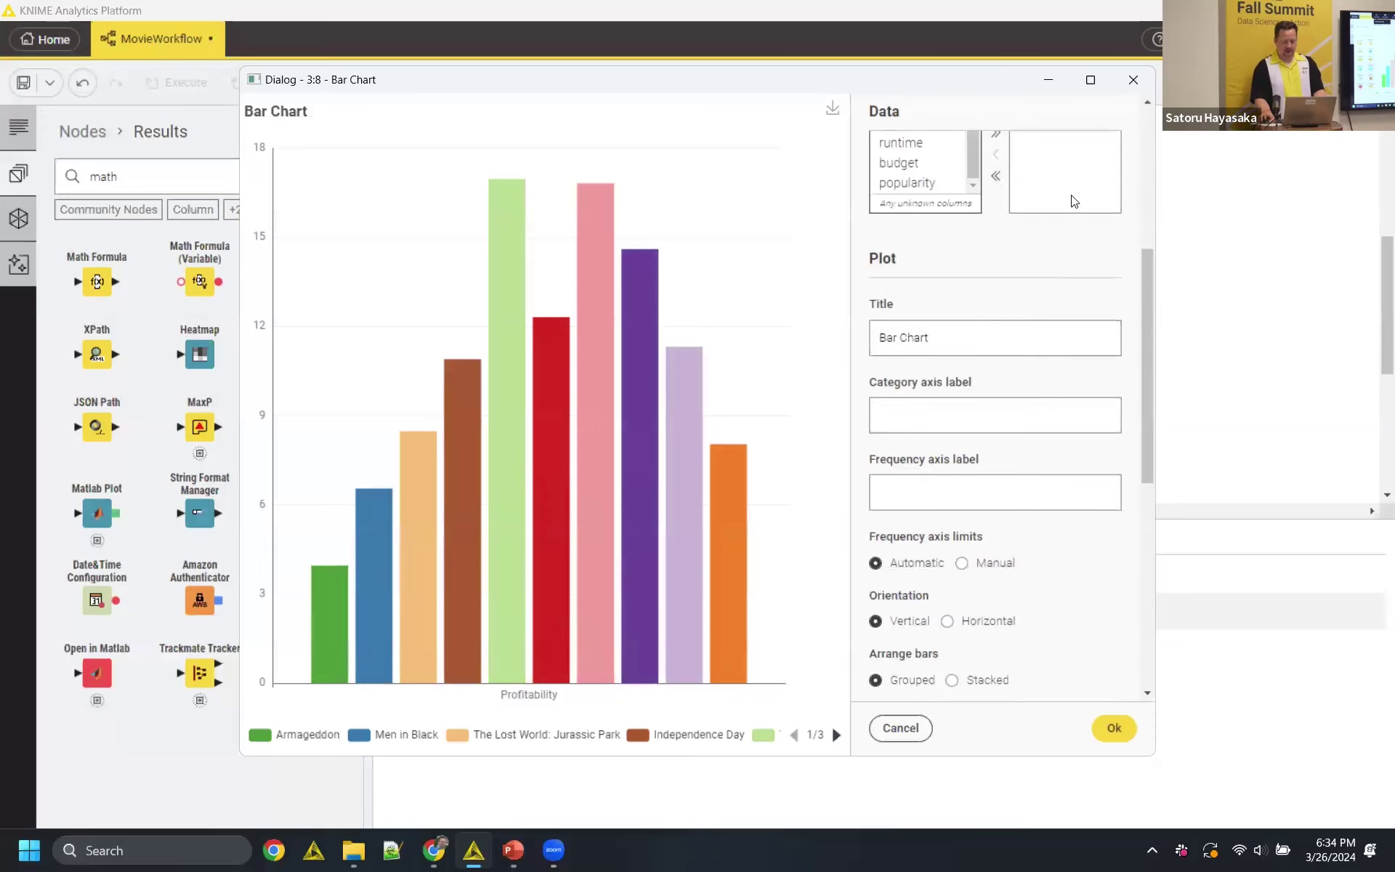
click(1133, 79)
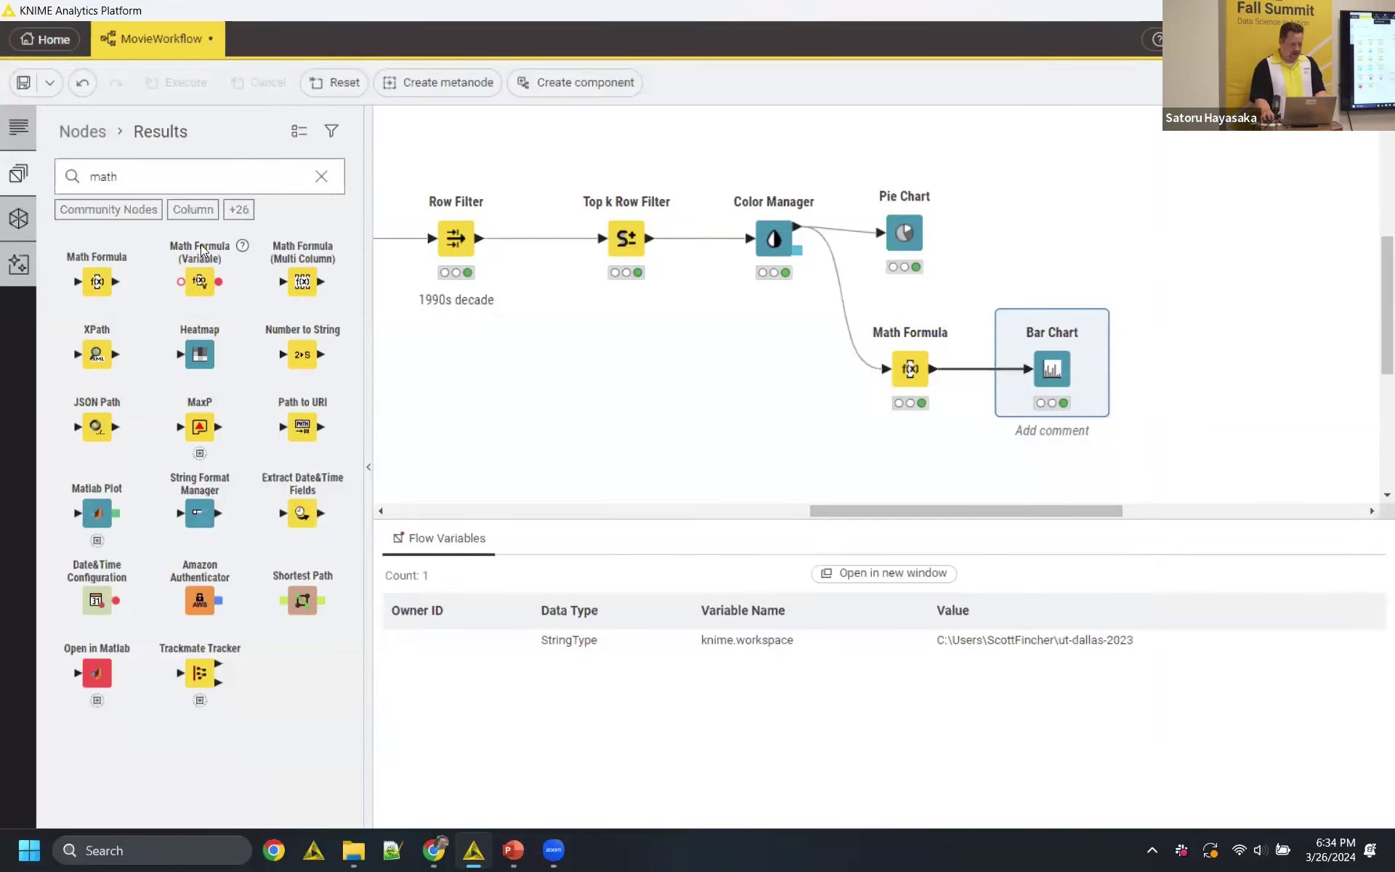
- Search the node repository for "scatter", add a Scatter Plot node below the Math Formula and connect it to the Color Manager's table output
double_click(74, 178)
text(scatter)
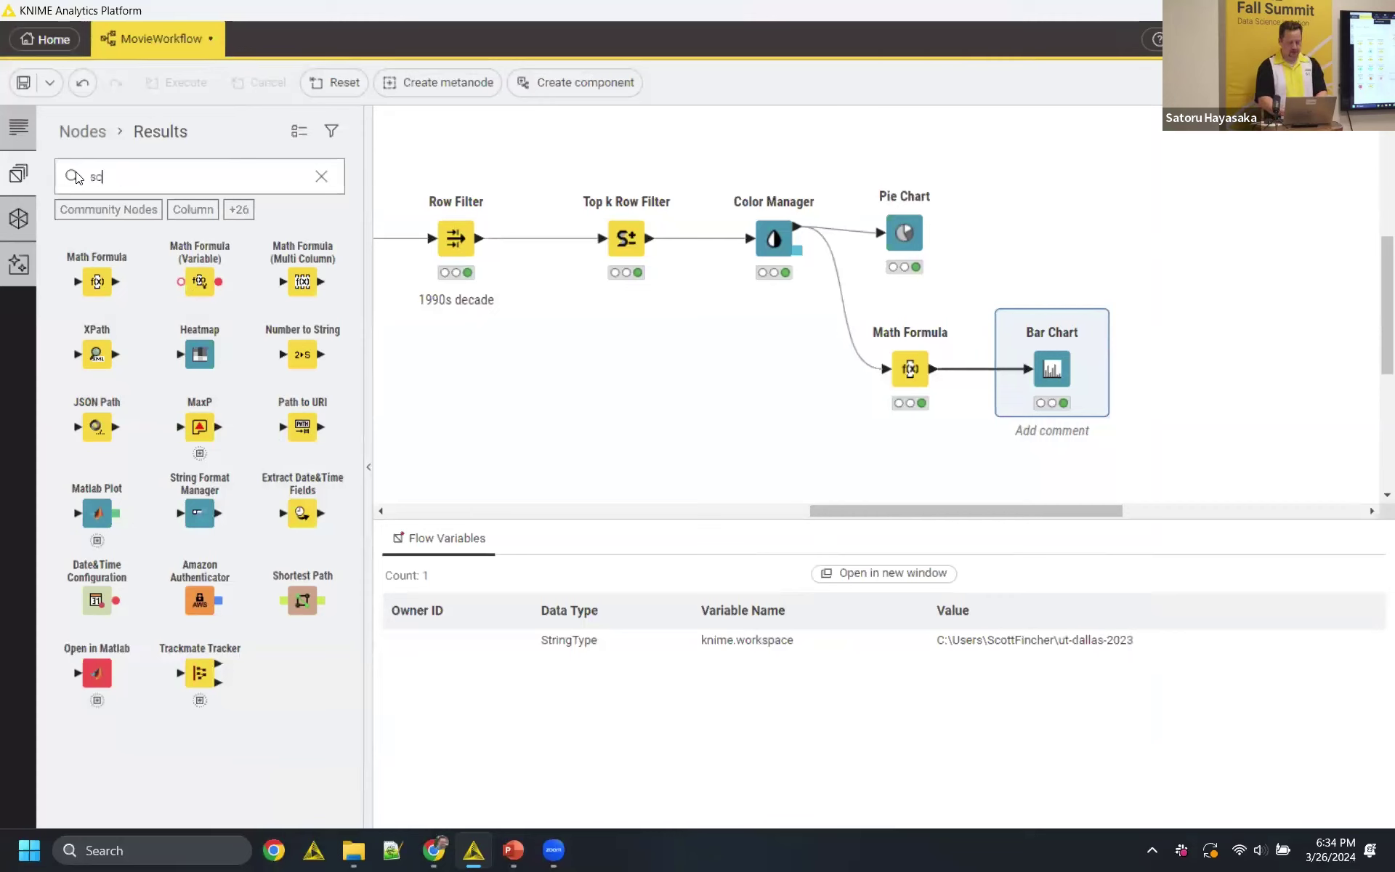
drag(93, 283, 914, 475)
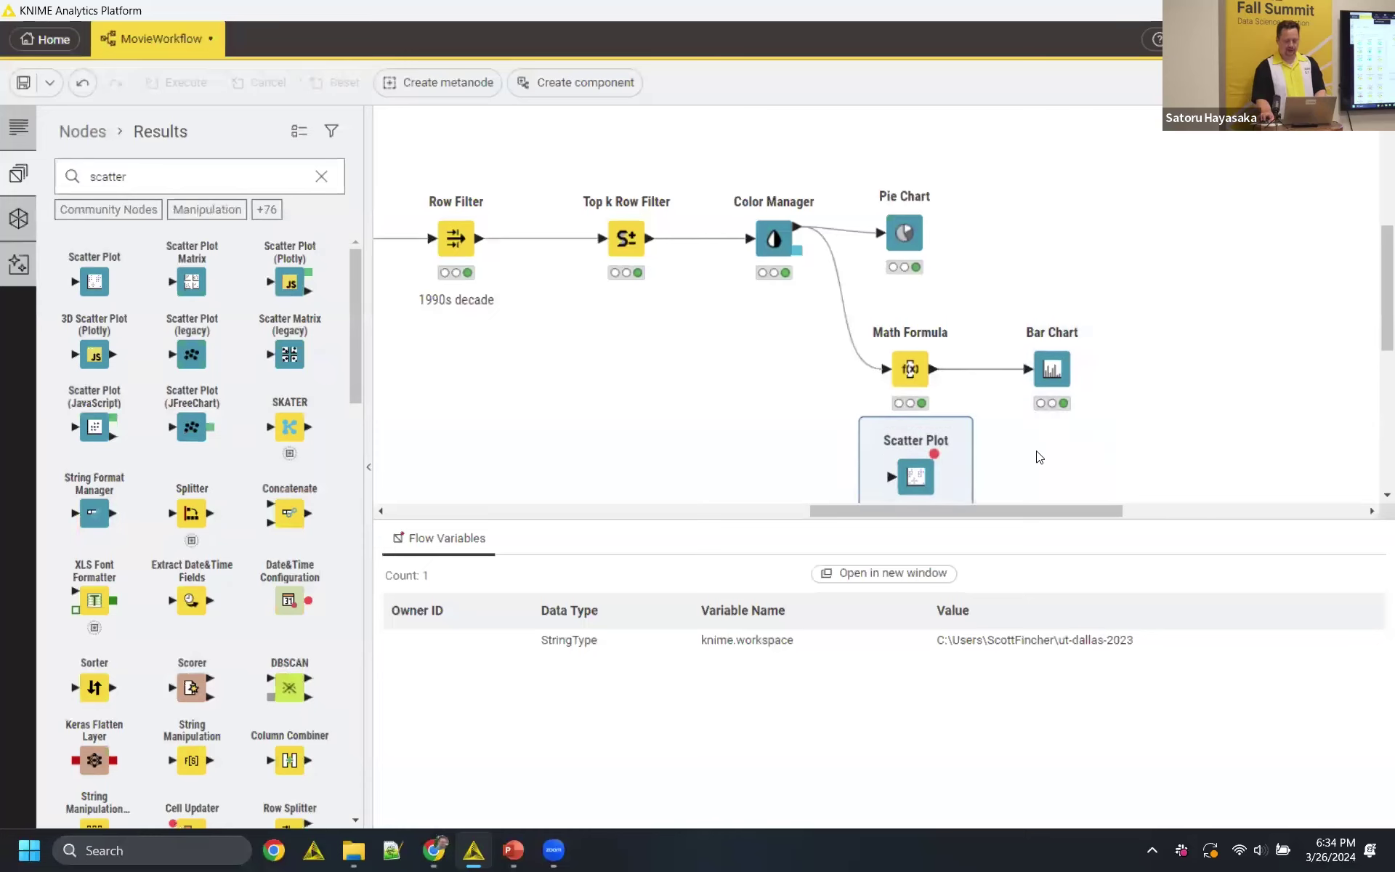
scroll(1036, 454, down, 2)
drag(919, 385, 913, 396)
drag(792, 134, 885, 397)
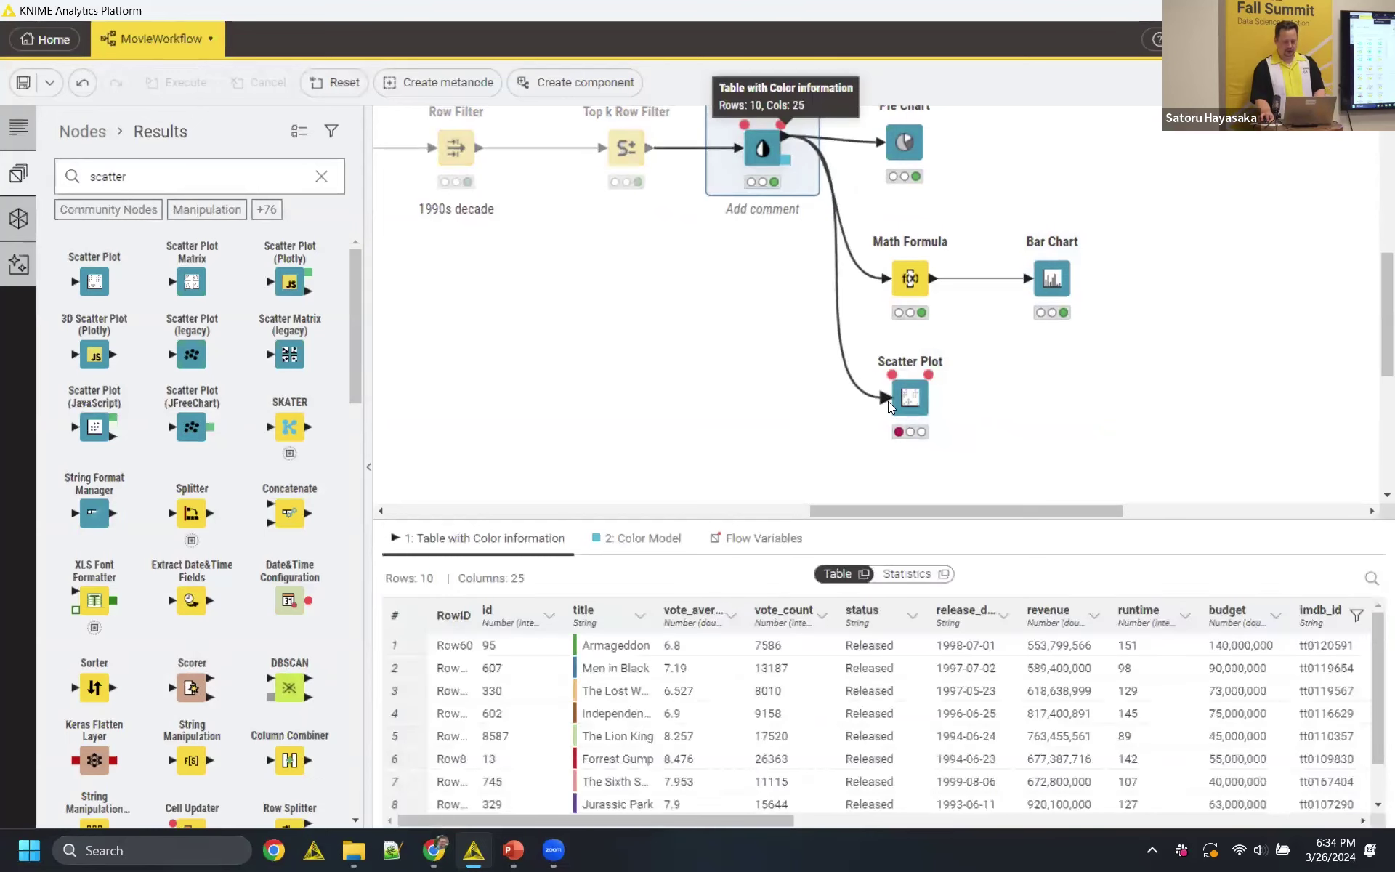
- Open the Scatter Plot configuration and set the horizontal dimension to revenue
double_click(907, 400)
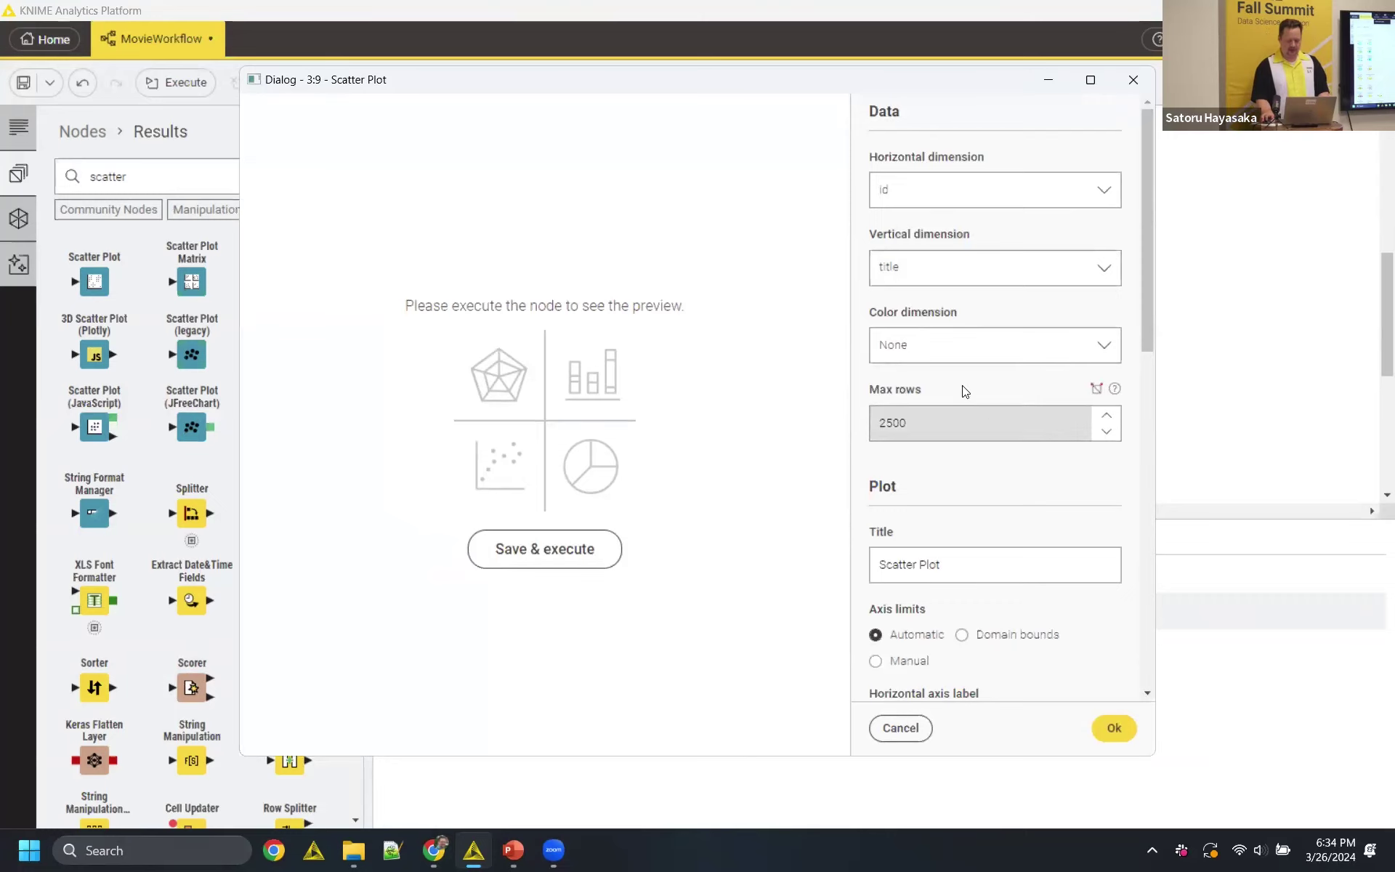
scroll(962, 385, down, 5)
click(960, 353)
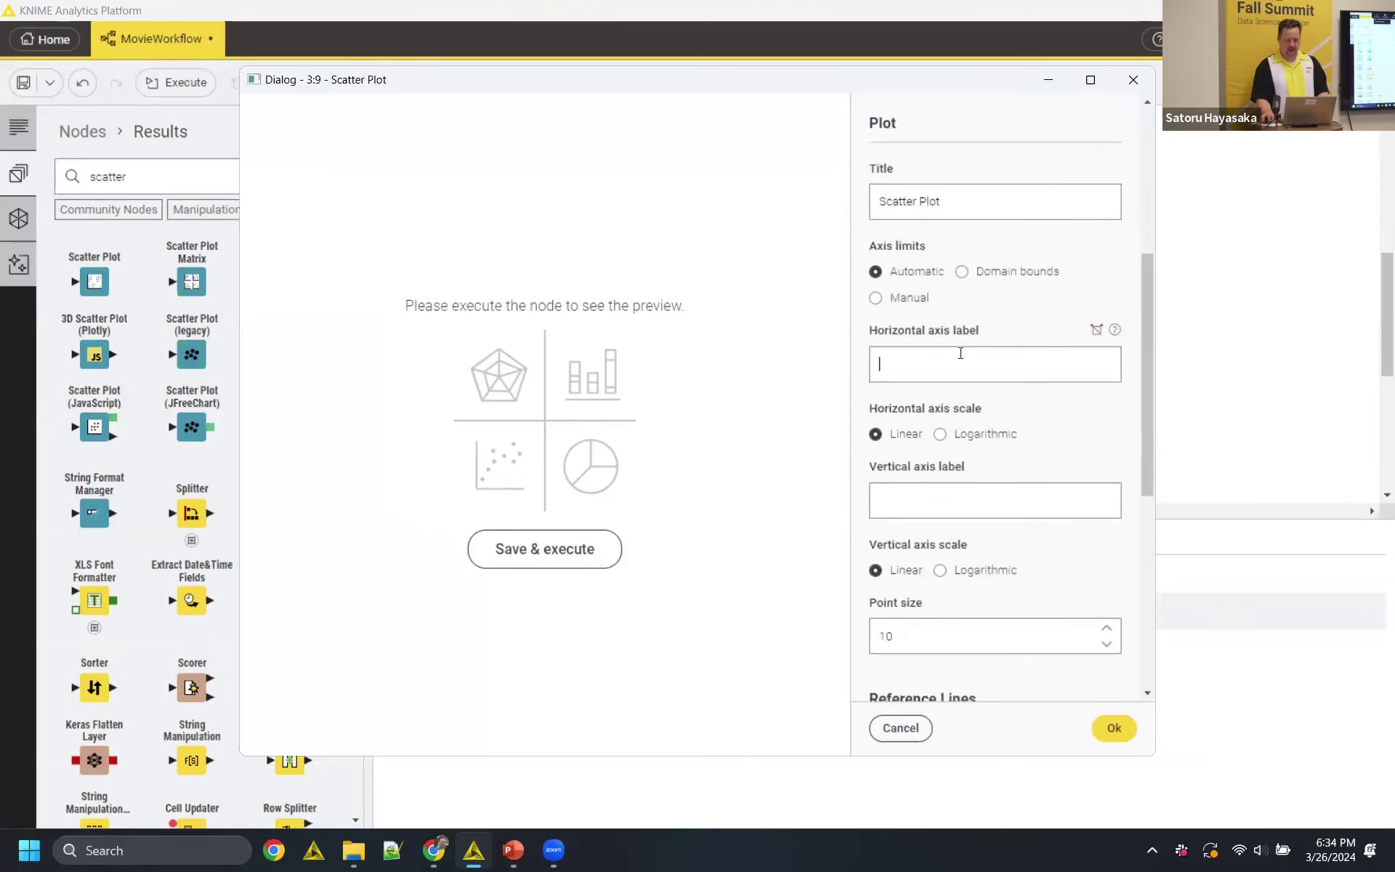
scroll(960, 353, up, 5)
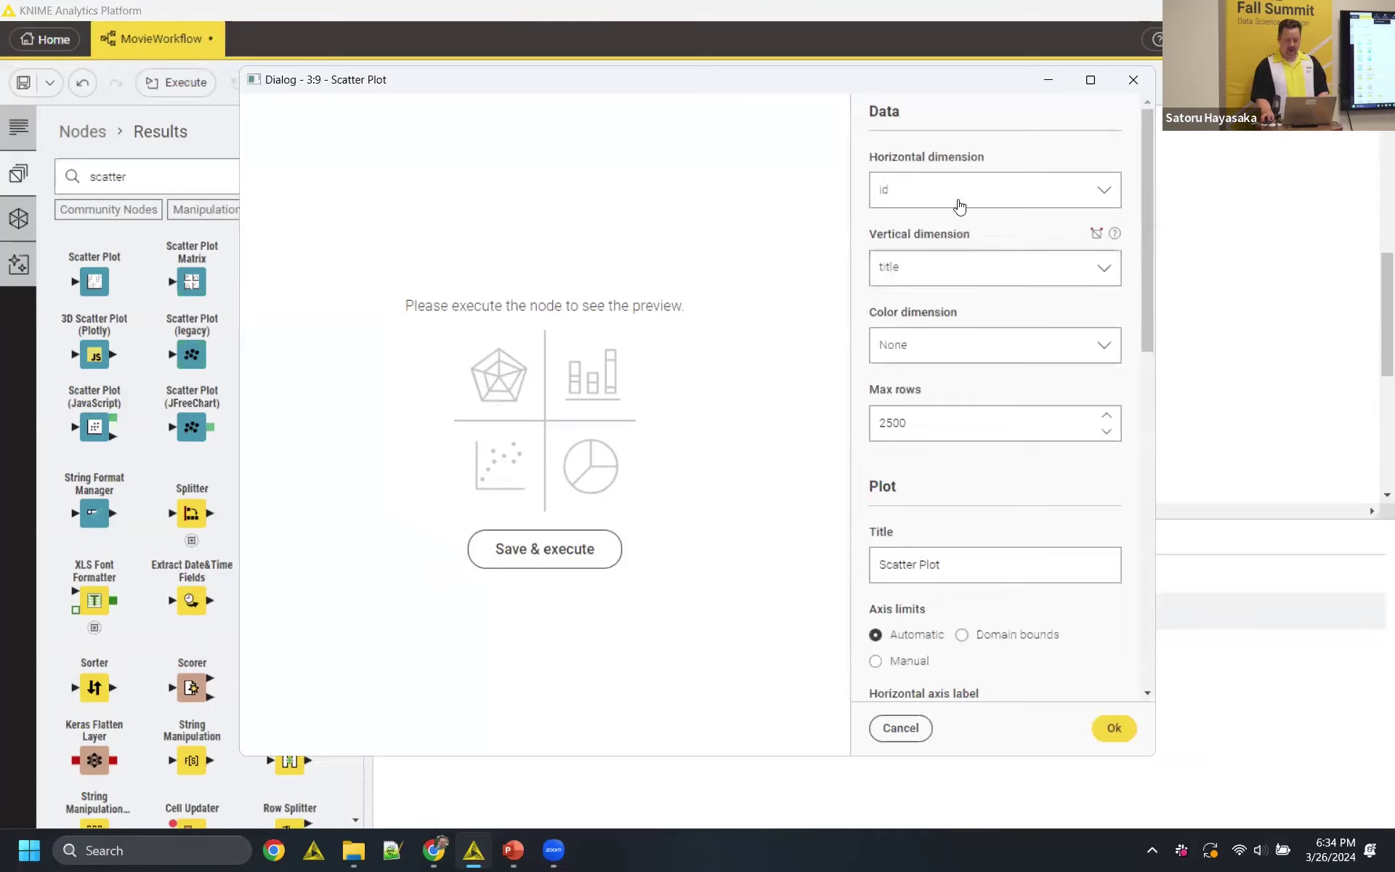
click(959, 207)
click(958, 334)
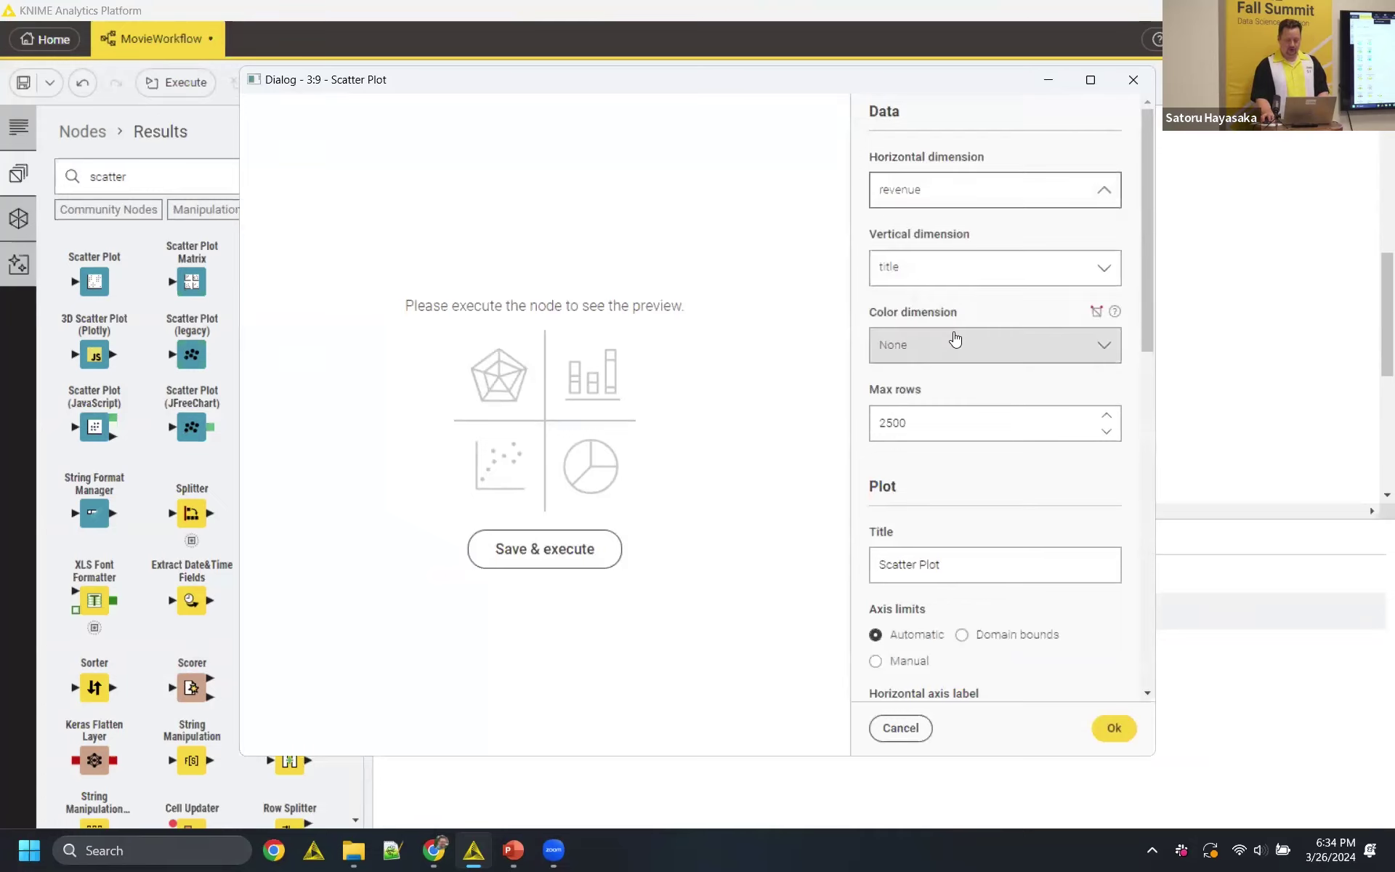
- Set the Scatter Plot's vertical dimension to budget
click(959, 285)
scroll(936, 385, down, 3)
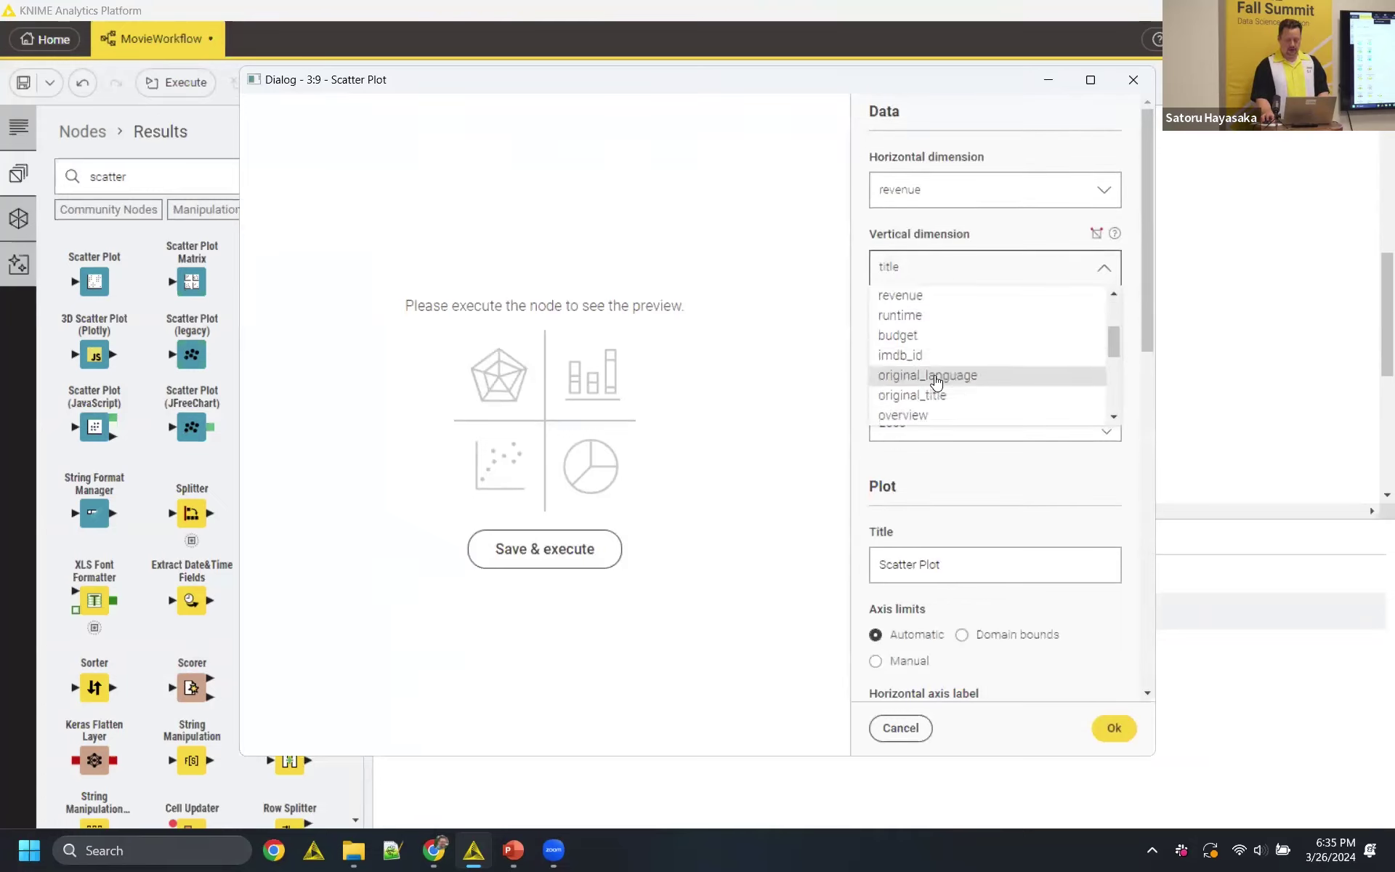
scroll(936, 377, down, 2)
scroll(935, 358, up, 4)
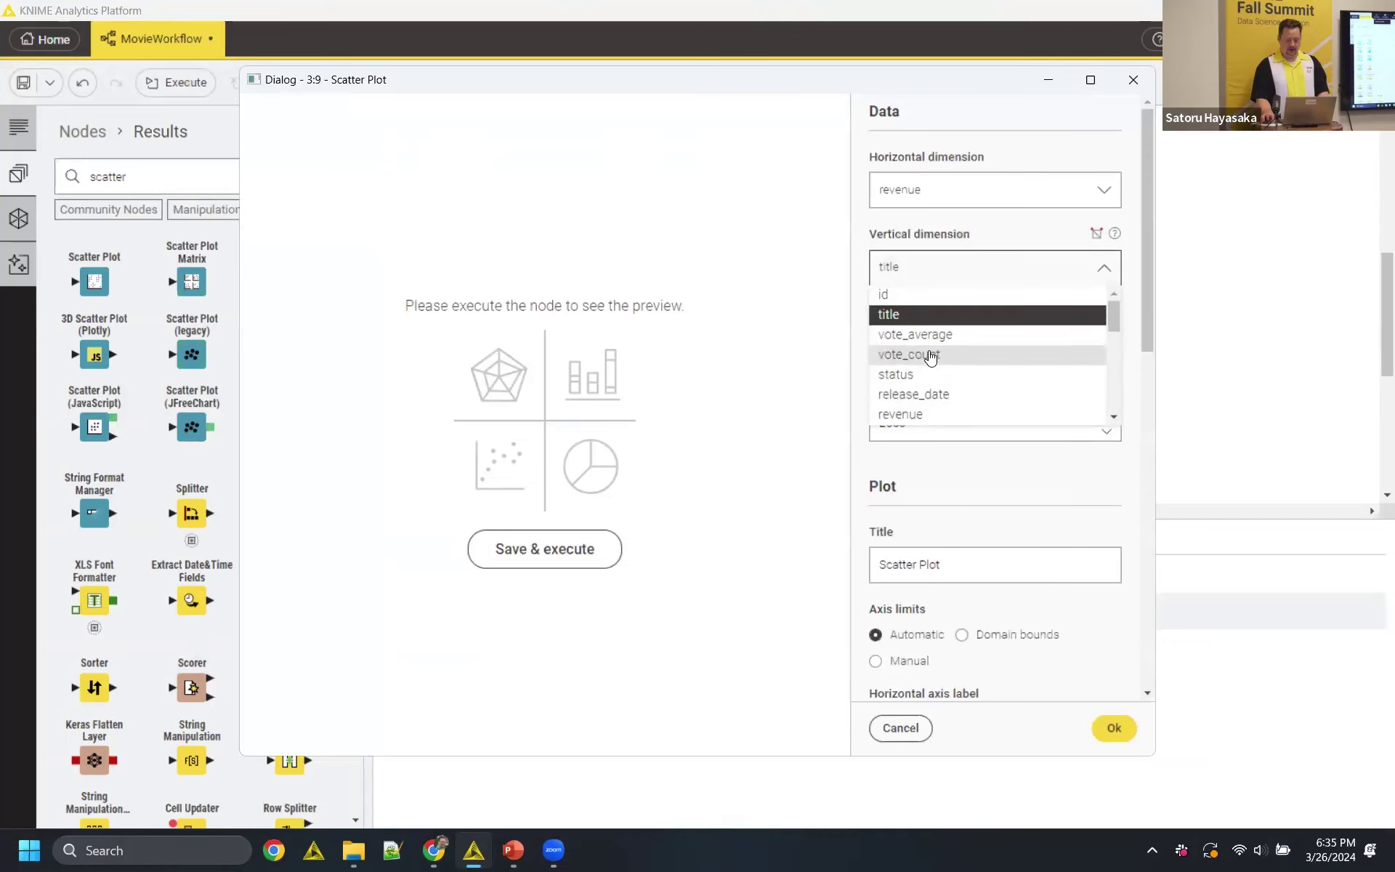
scroll(943, 389, down, 1)
scroll(941, 398, up, 1)
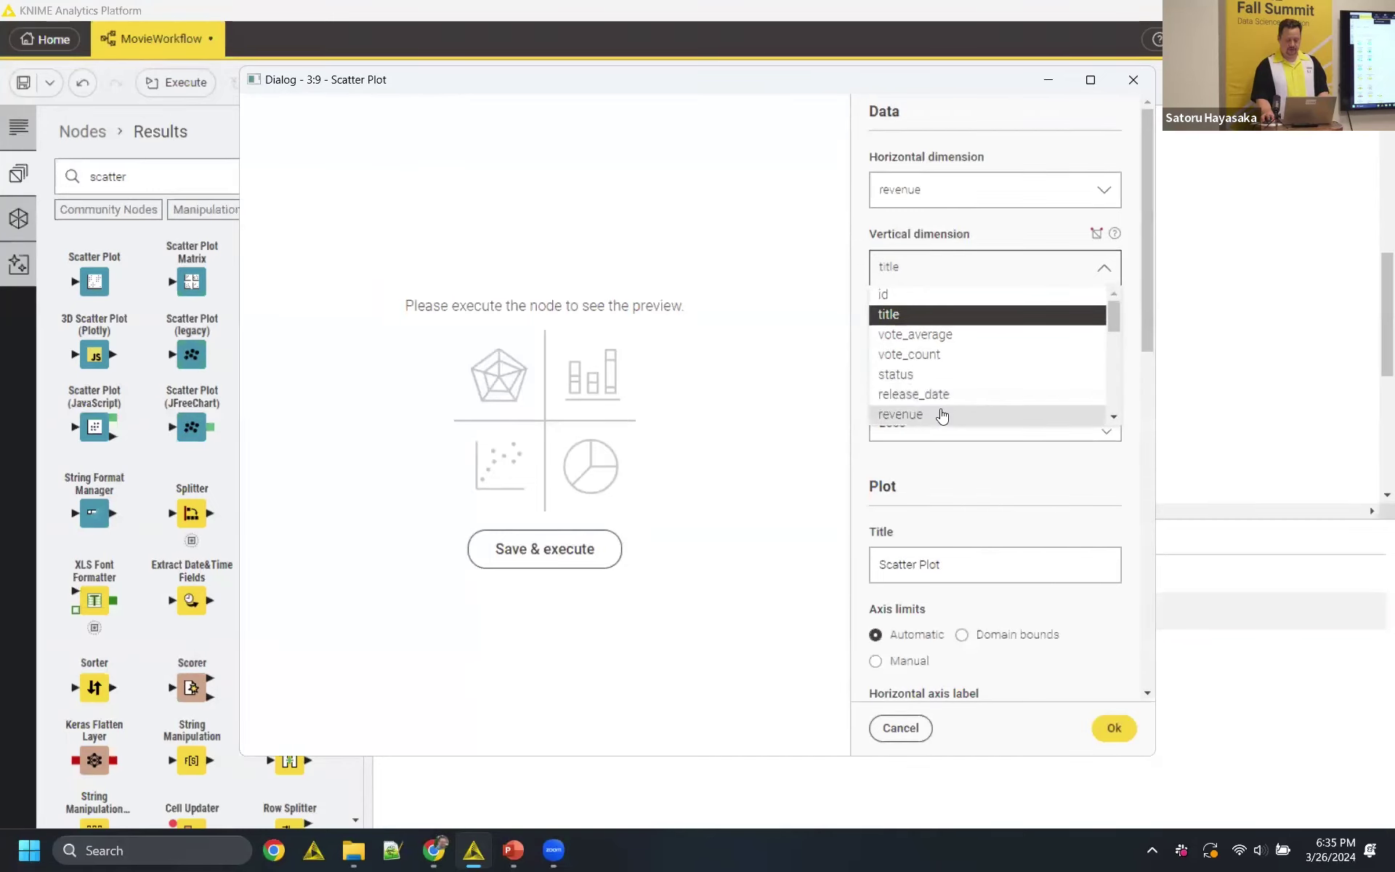
key(Down)
key(Down)
key(Down)
key(Down)
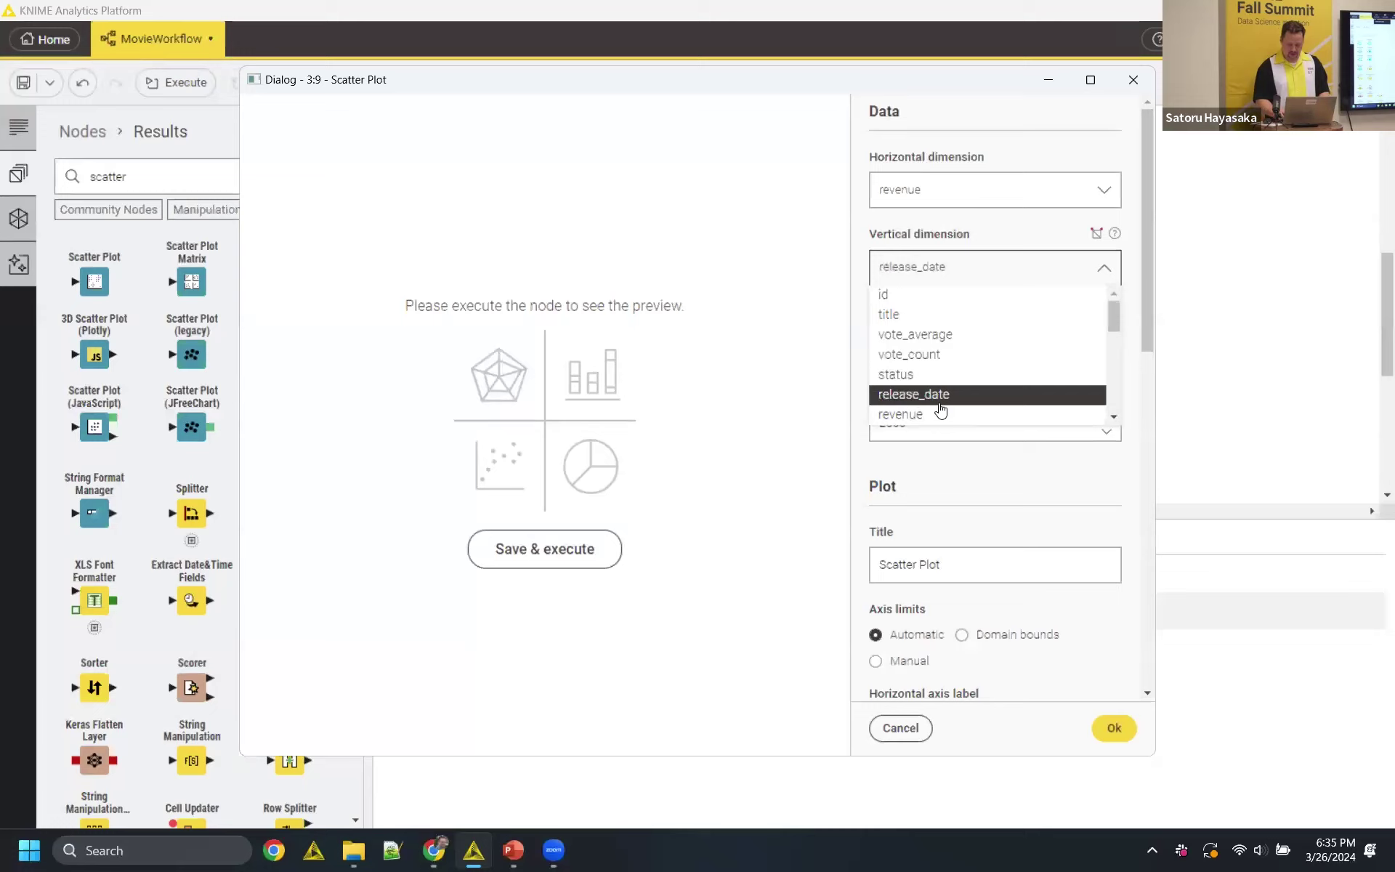
key(Down)
key(Down)
key(Down)
key(Down)
key(Up)
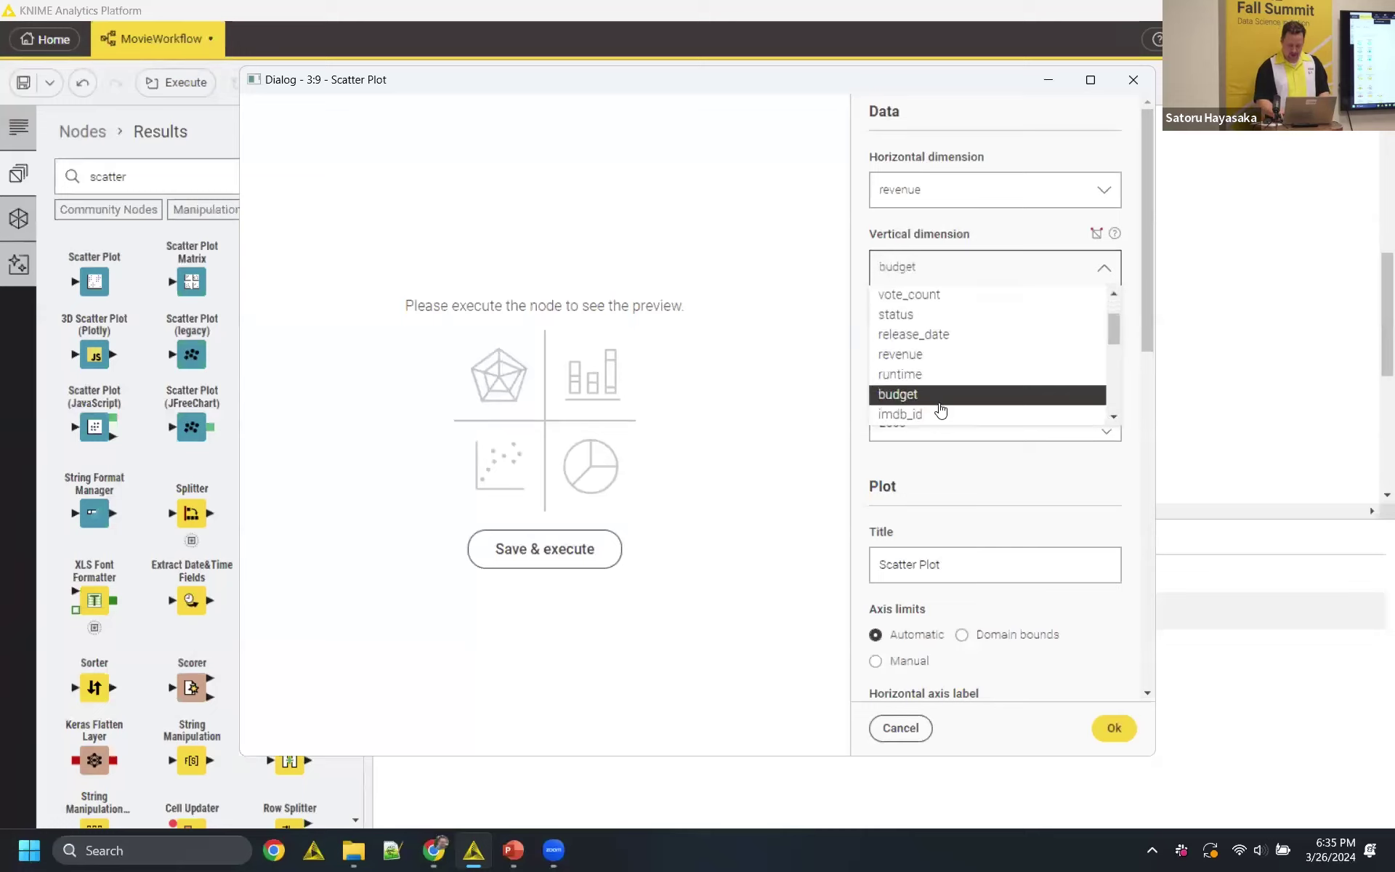
key(Return)
- Label the horizontal axis "Revenue" and the vertical axis "Budget", and save and execute the Scatter Plot to view its preview
scroll(1017, 524, down, 1)
scroll(1017, 525, down, 4)
click(981, 455)
text(REVuew)
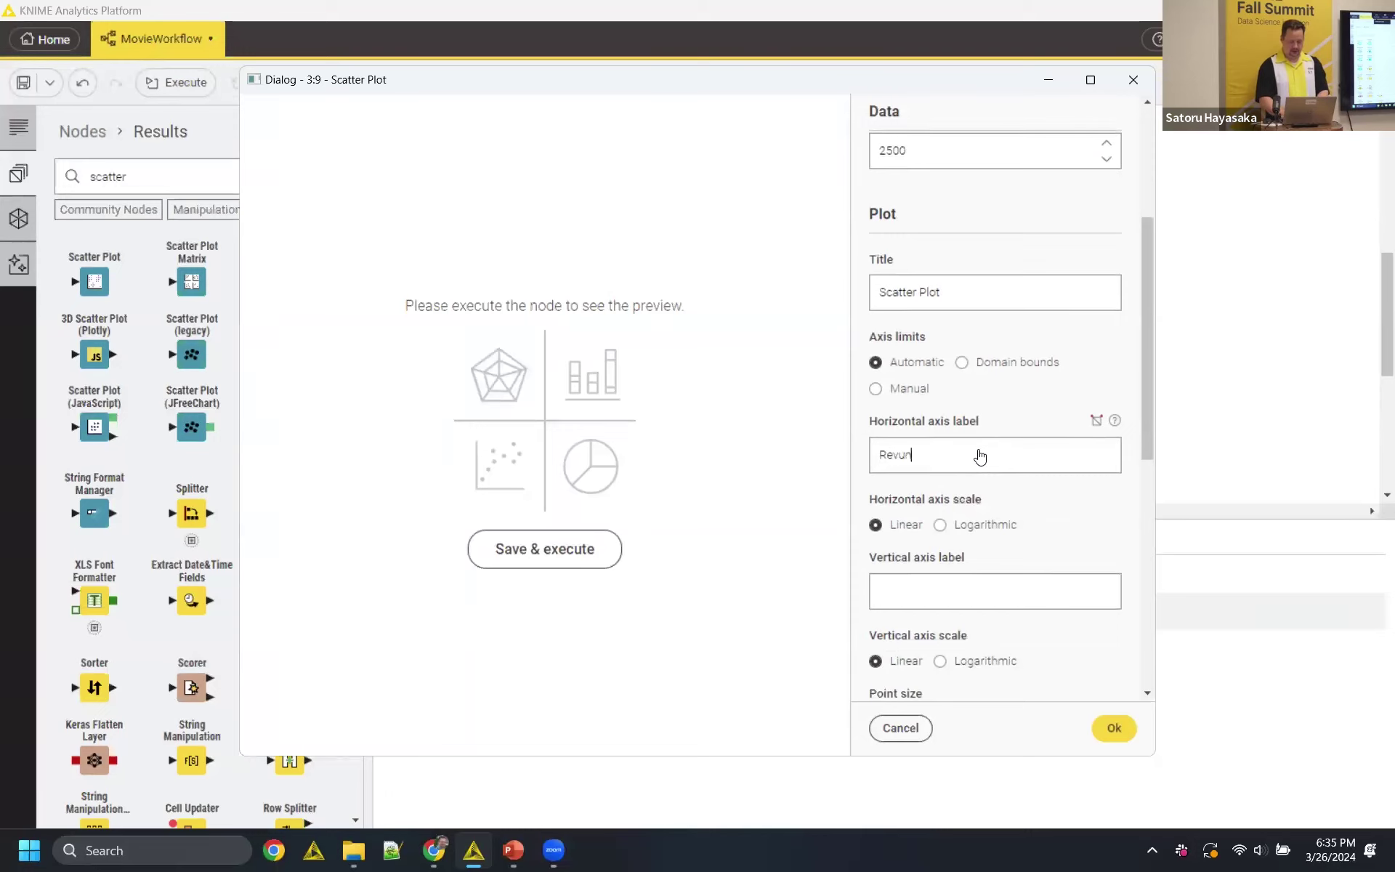
text(enue)
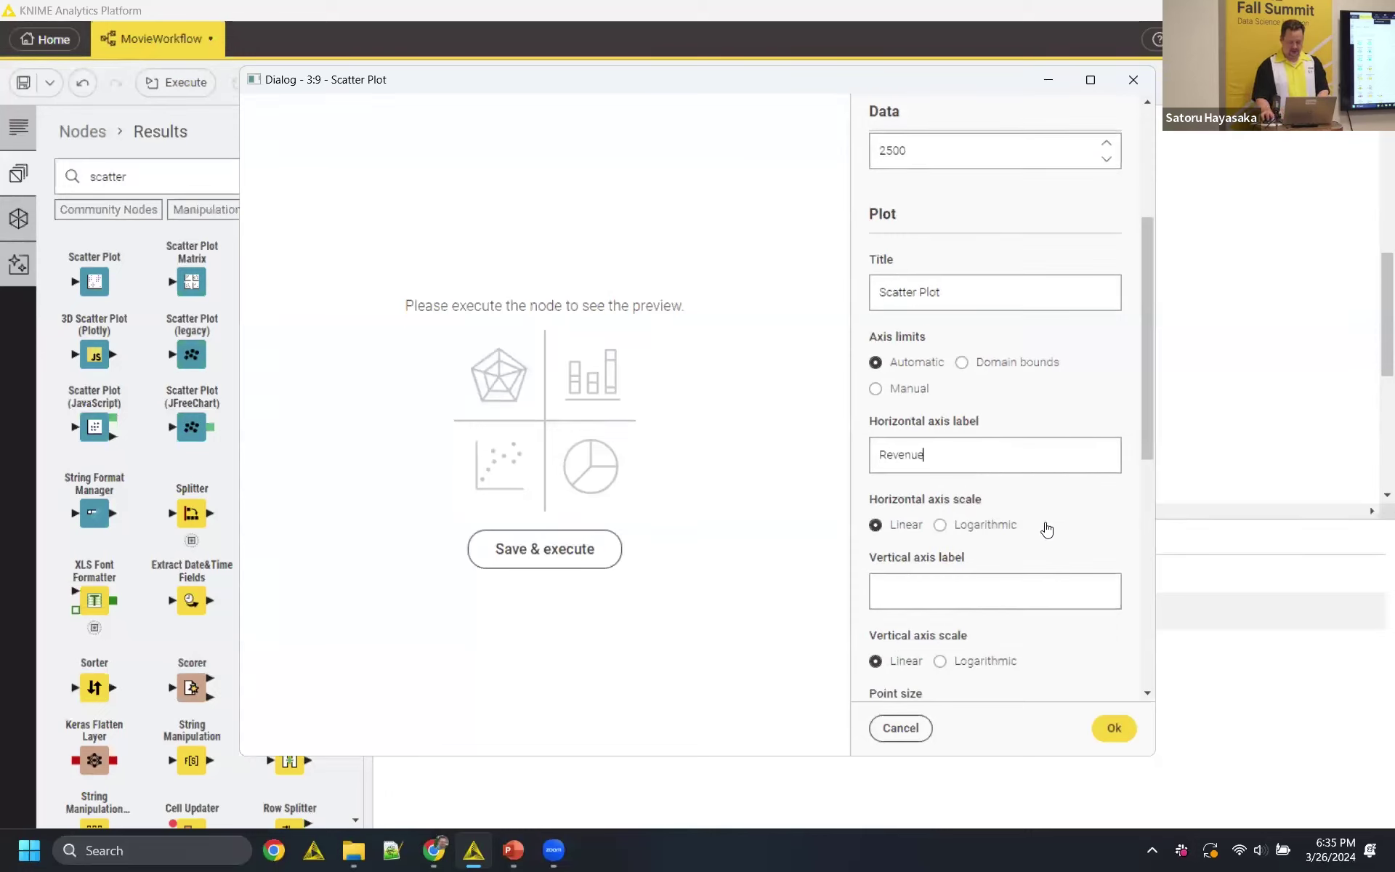
click(1000, 603)
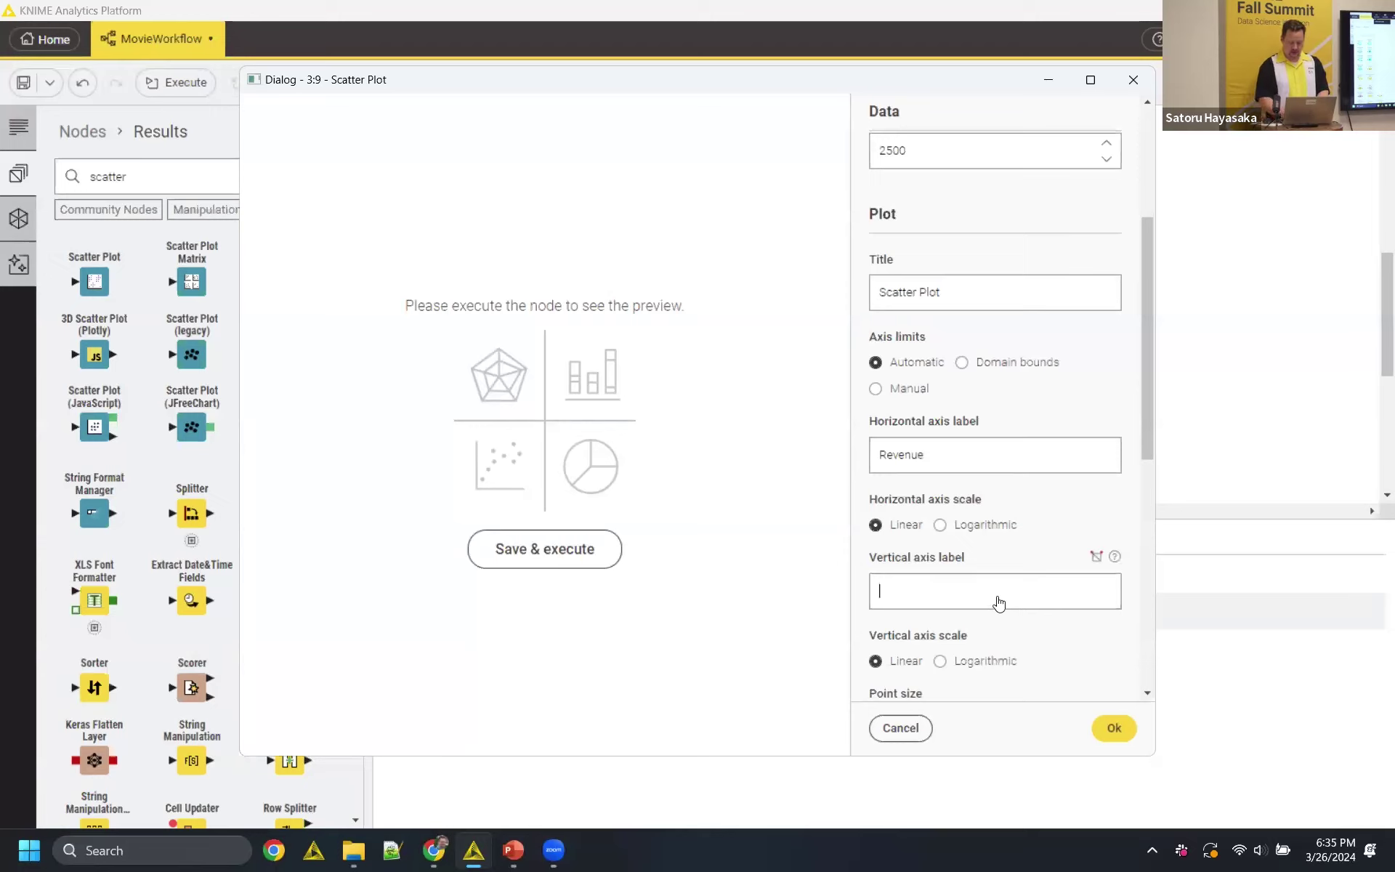
text(et)
click(564, 554)
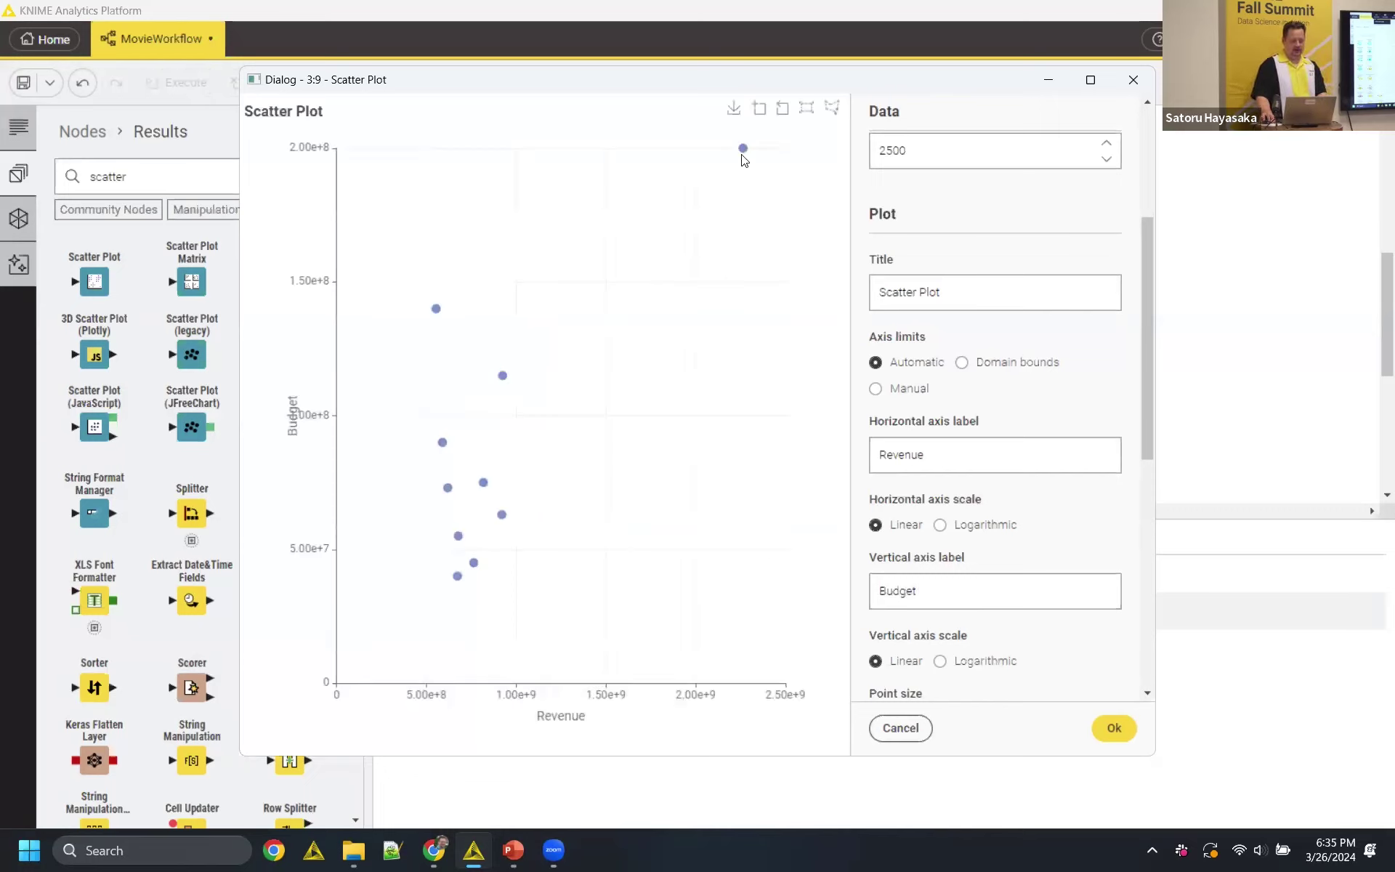
mouse_move(742, 152)
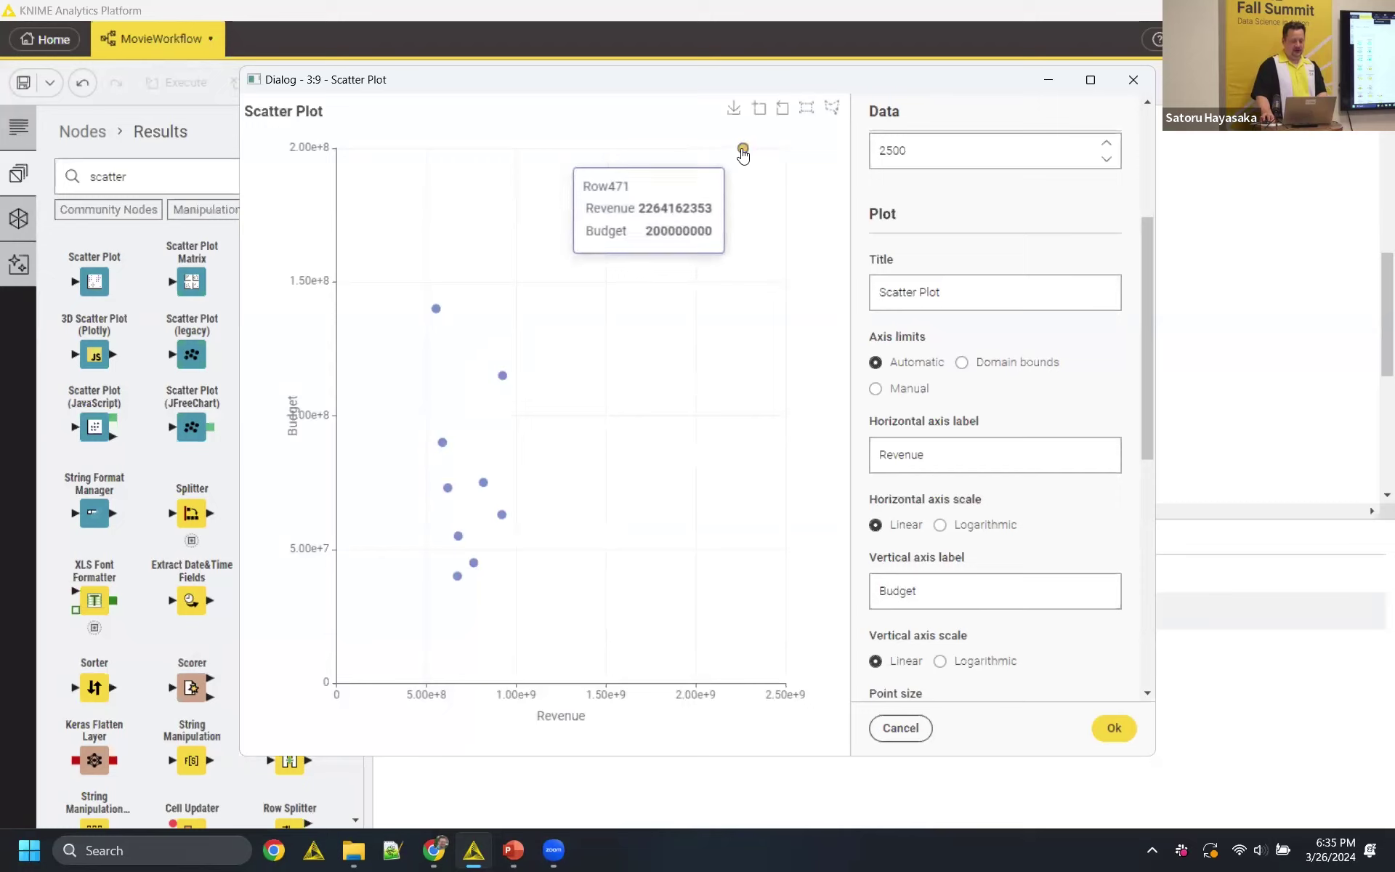
mouse_move(457, 581)
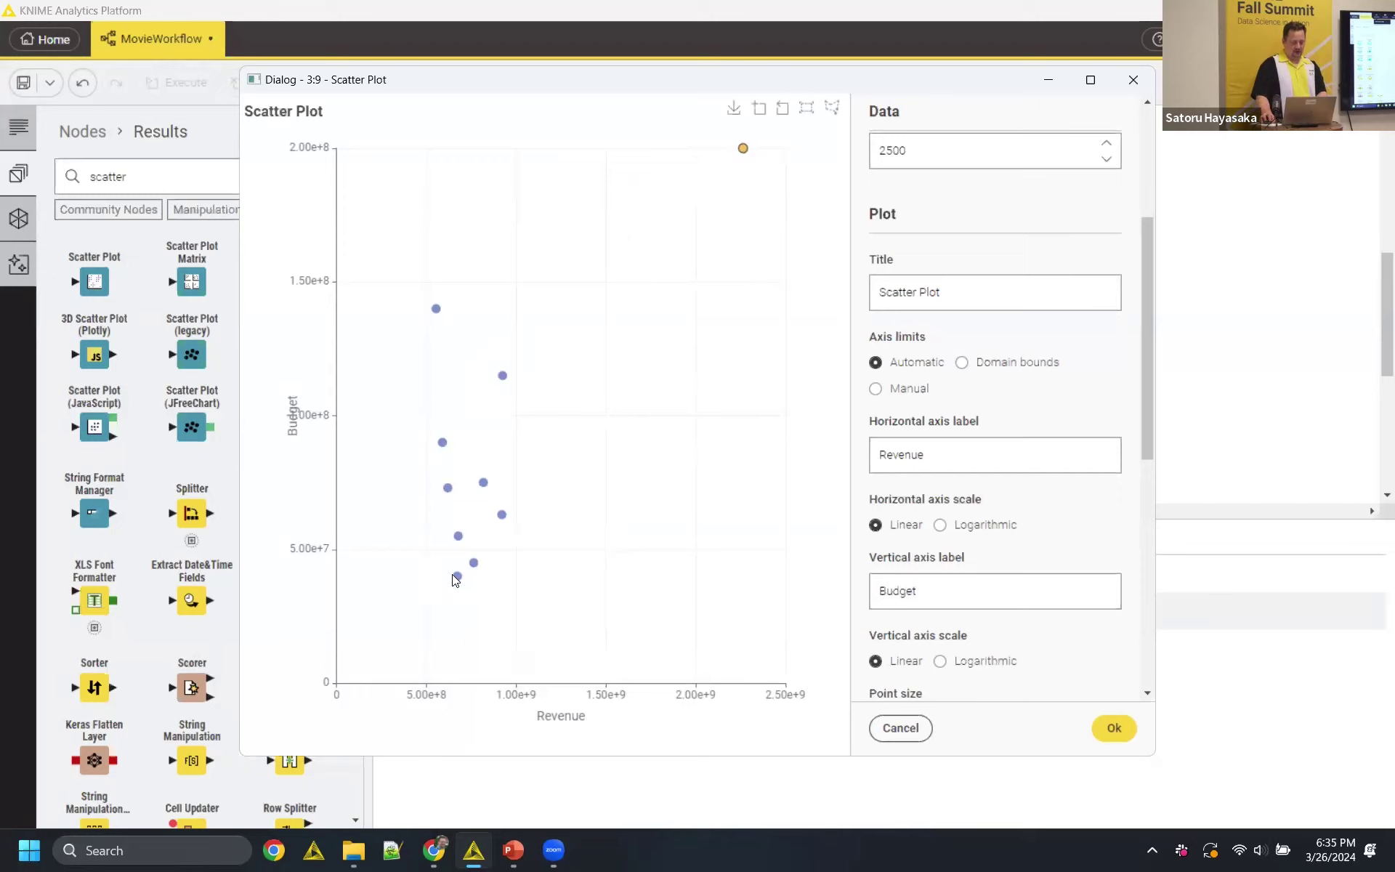
- Inspect the points in the Scatter Plot preview and close its configuration dialog
mouse_move(502, 378)
mouse_move(435, 311)
click(1131, 82)
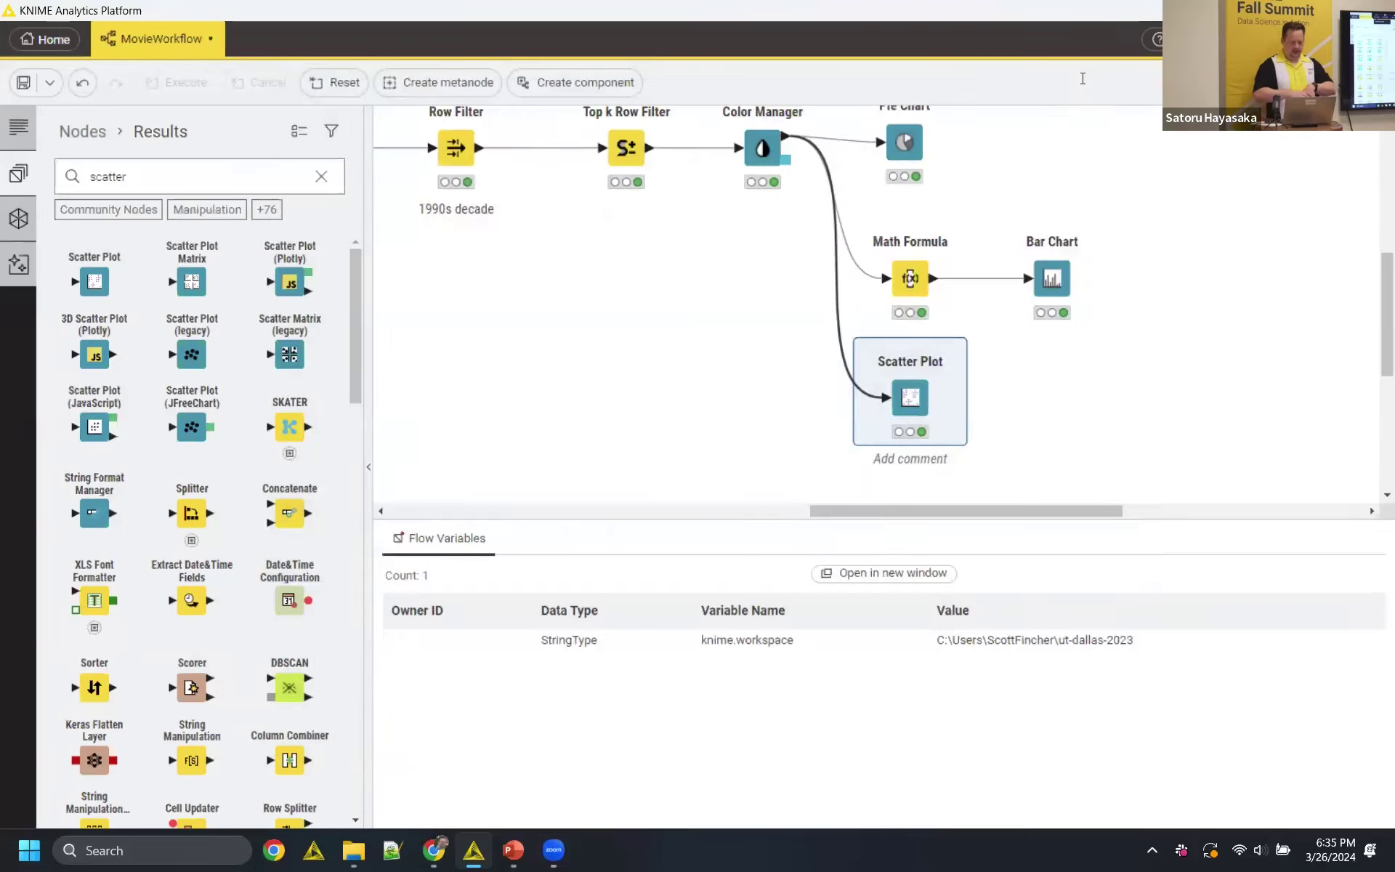
- Search the node repository for "table", add a Table View node below the Scatter Plot and connect it to the Color Manager's table output
scroll(1014, 275, down, 3)
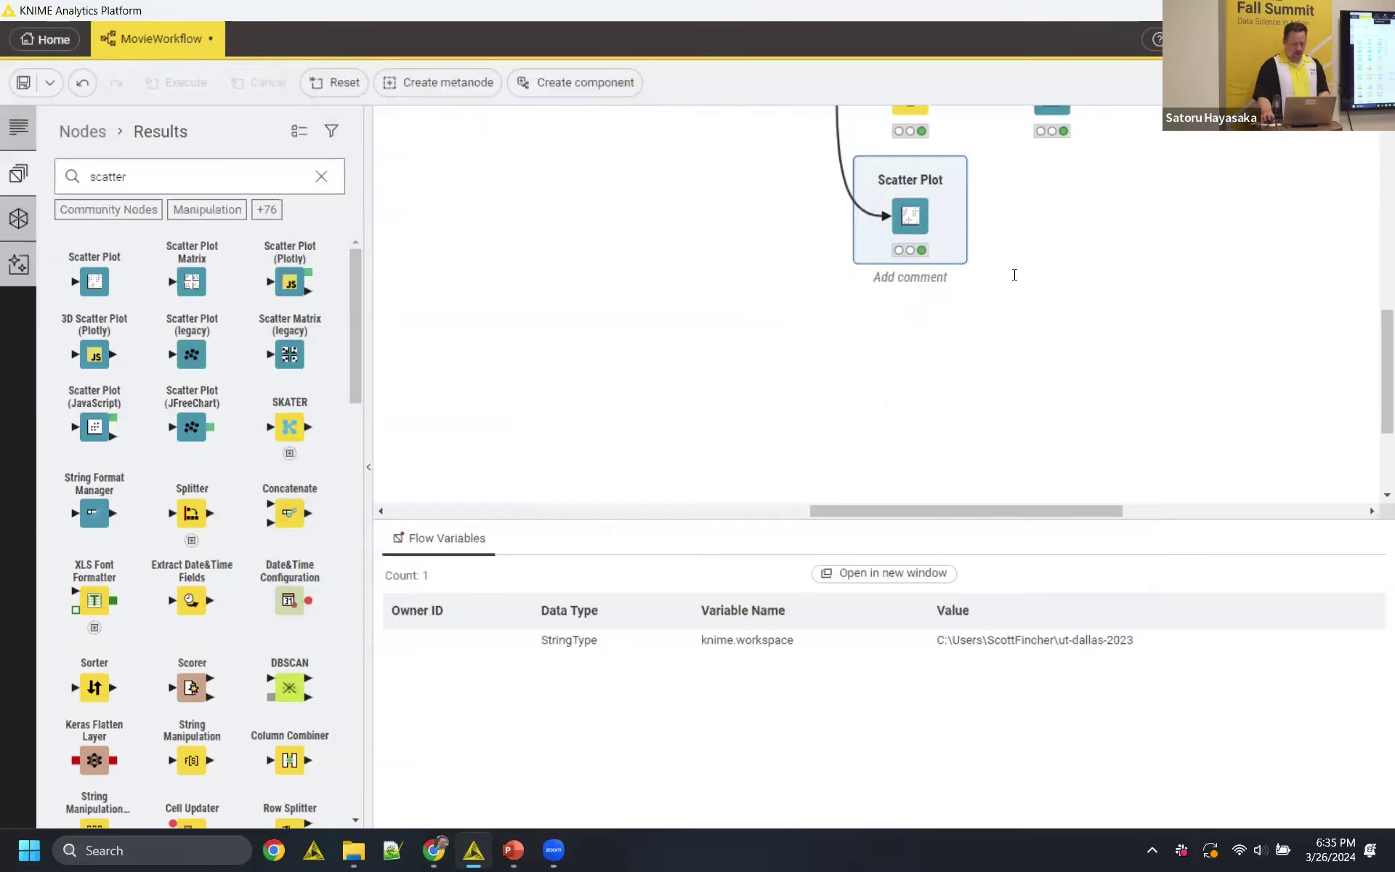
double_click(88, 178)
text(table)
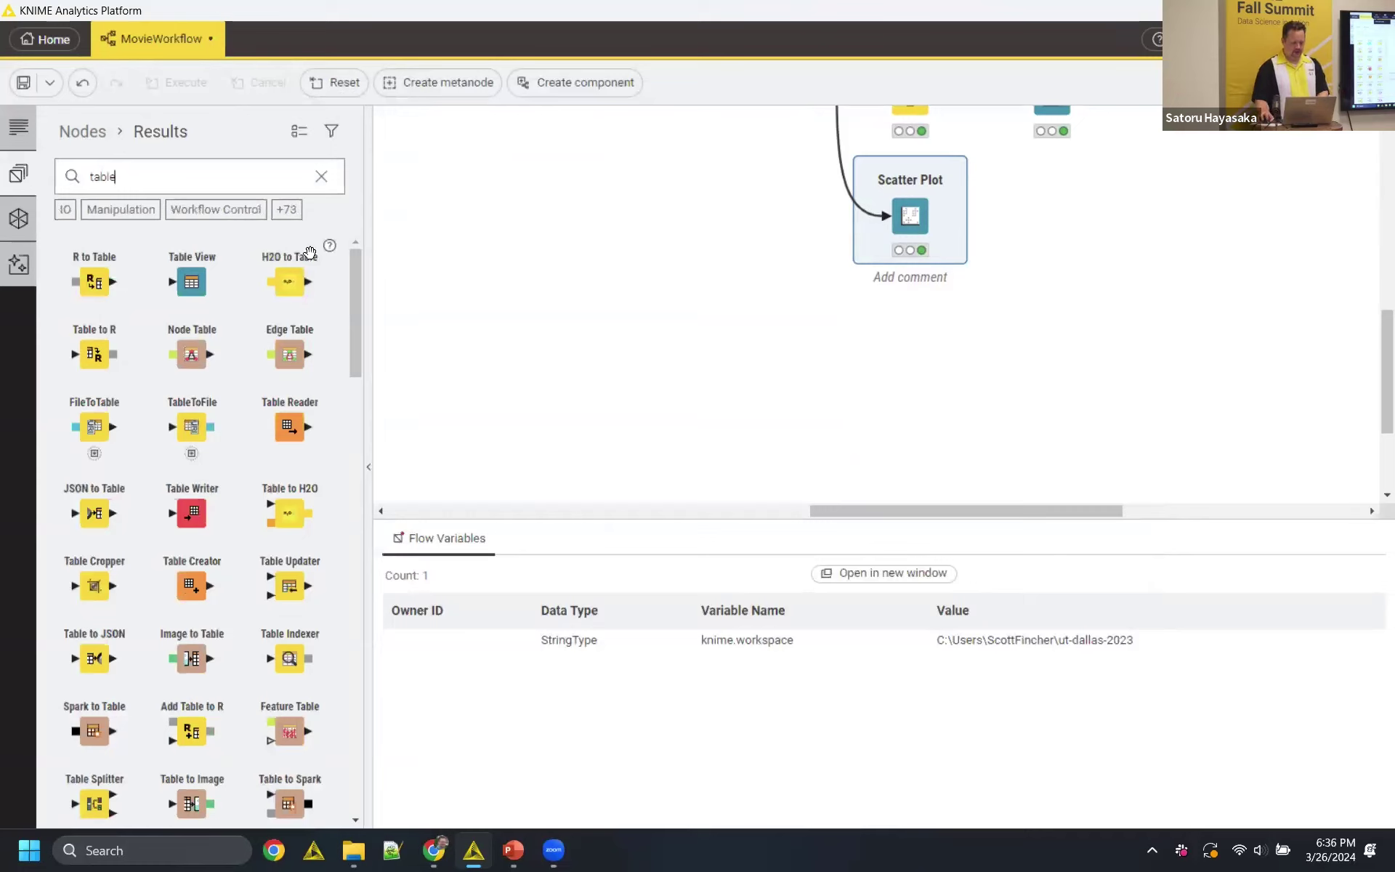
drag(191, 283, 917, 354)
scroll(944, 436, up, 5)
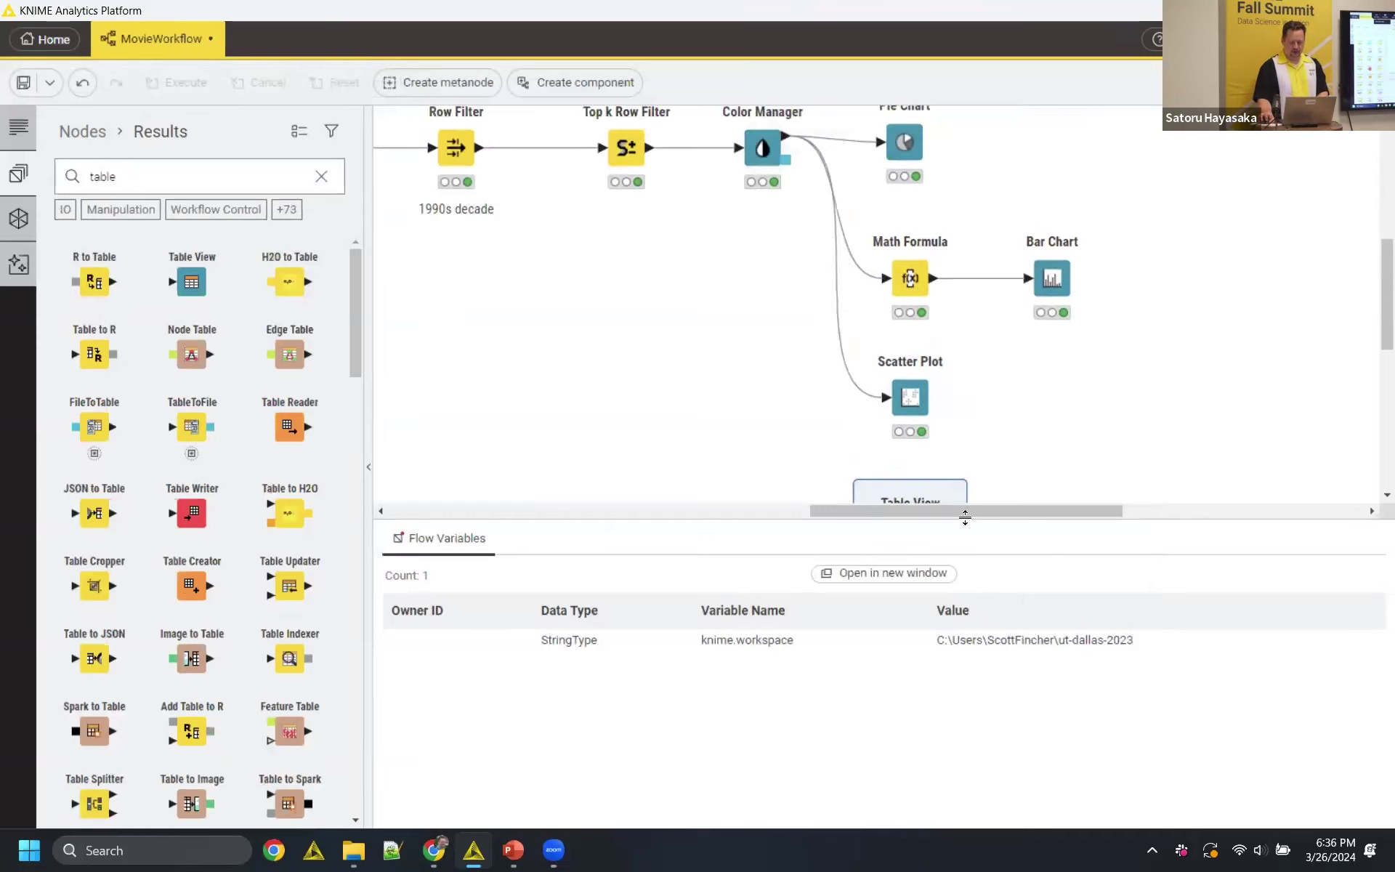
drag(965, 517, 973, 660)
drag(787, 136, 888, 537)
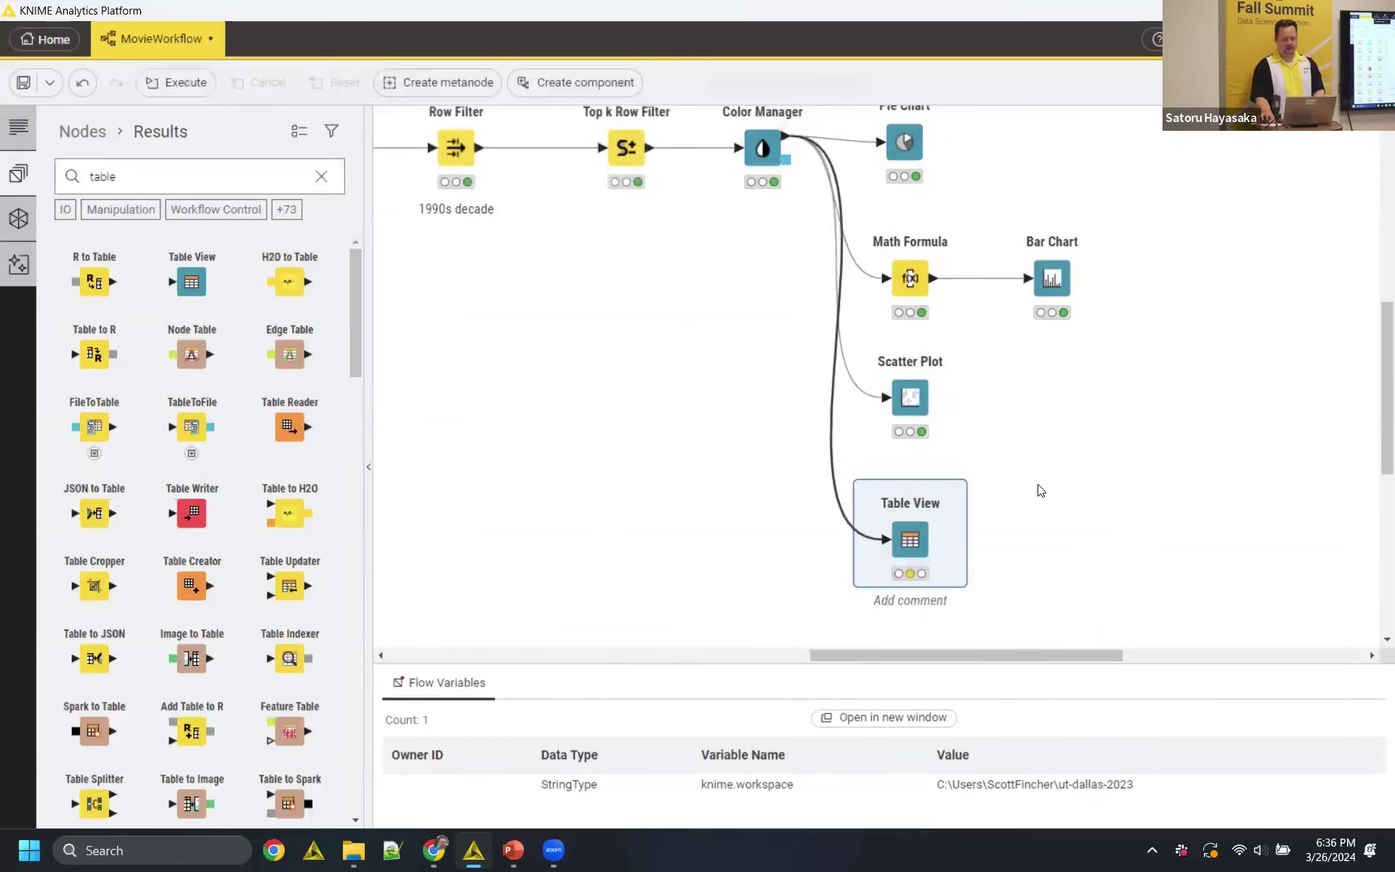
- Wrap the Color Manager, Math Formula and all four view nodes in a component, accepting the reset of executed nodes
scroll(1347, 371, up, 2)
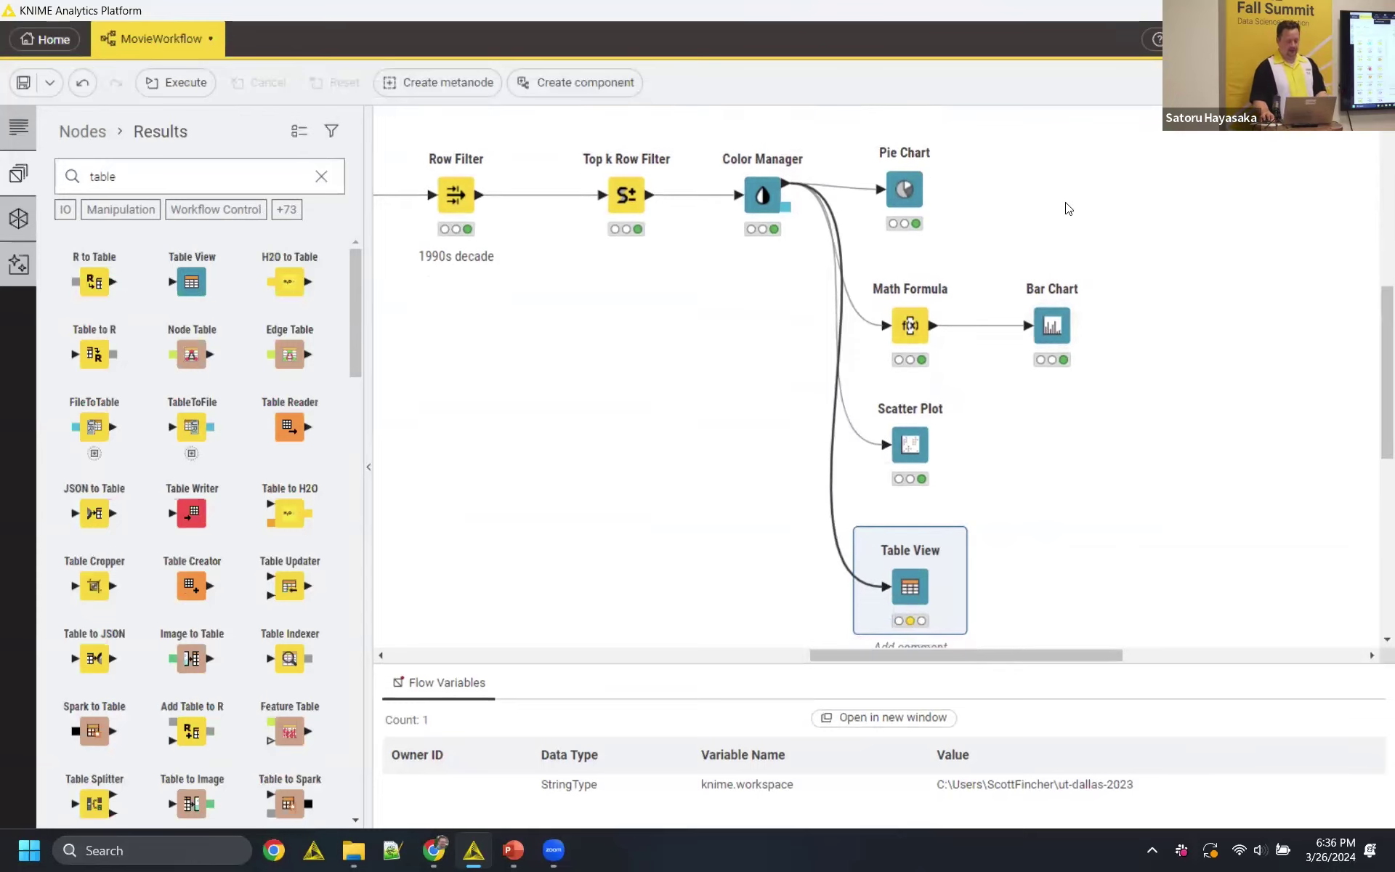
drag(694, 133, 1114, 635)
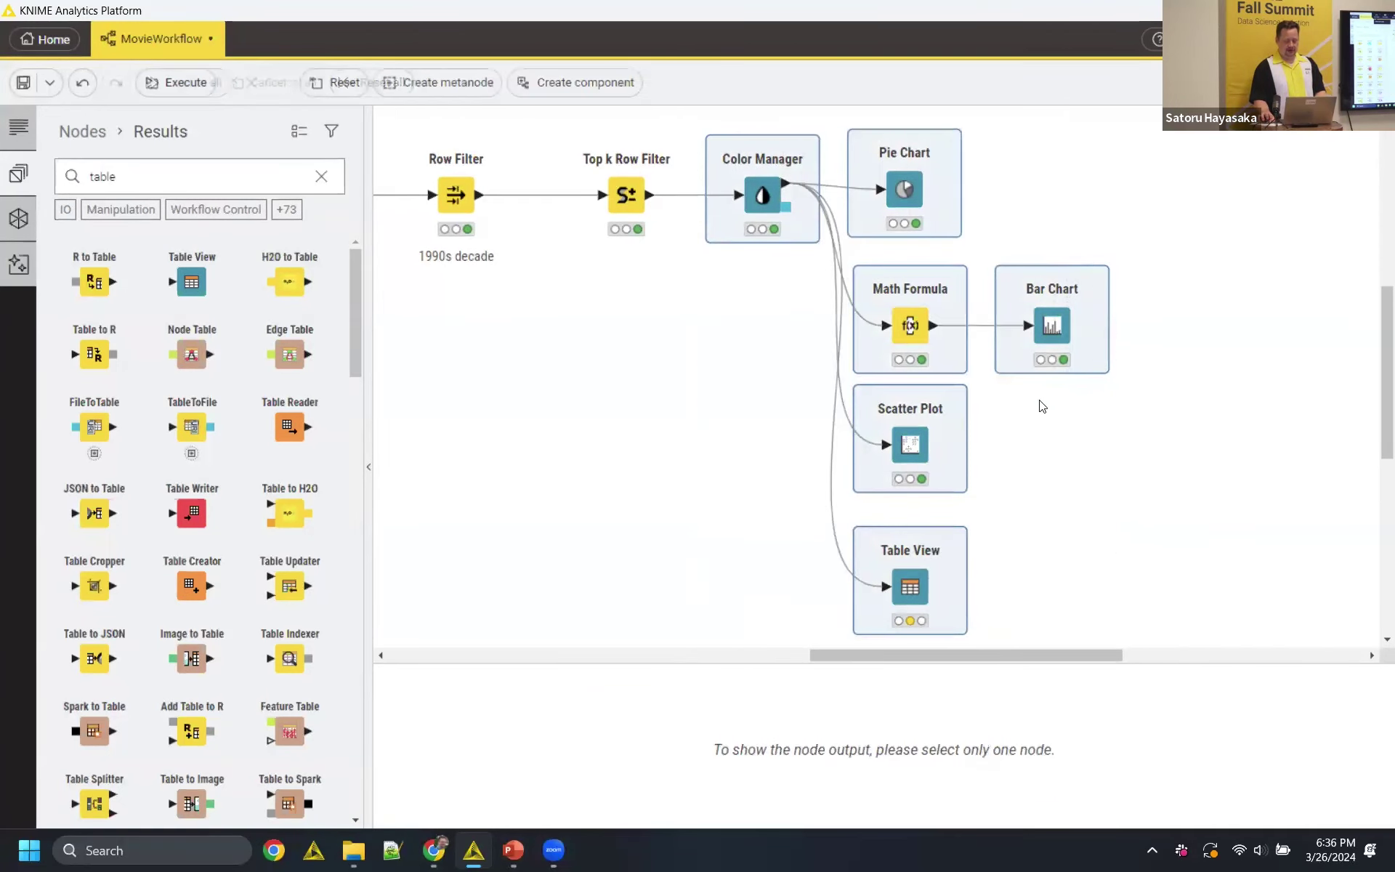
right_click(1051, 328)
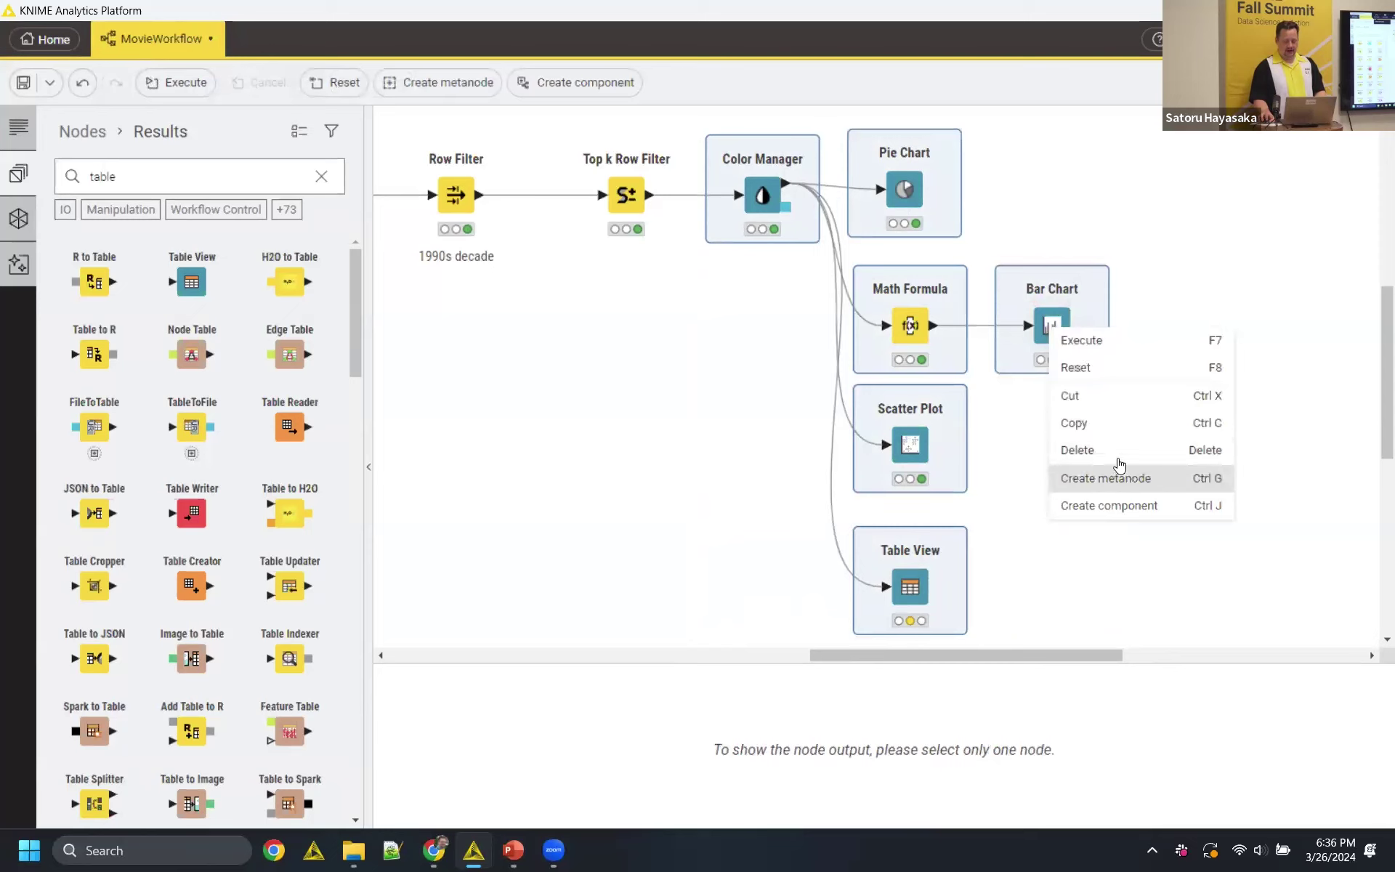
click(1125, 506)
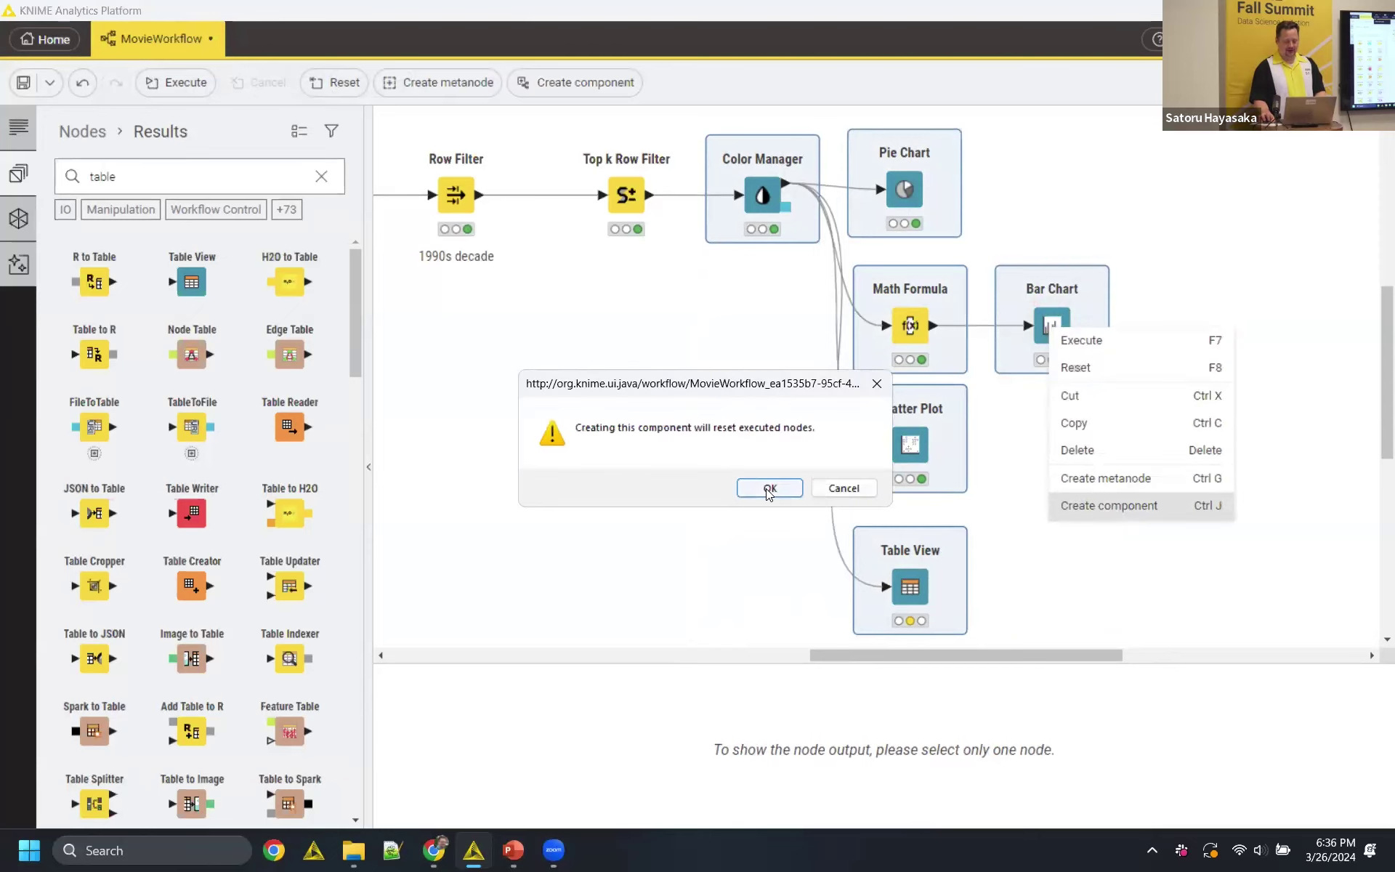
click(762, 483)
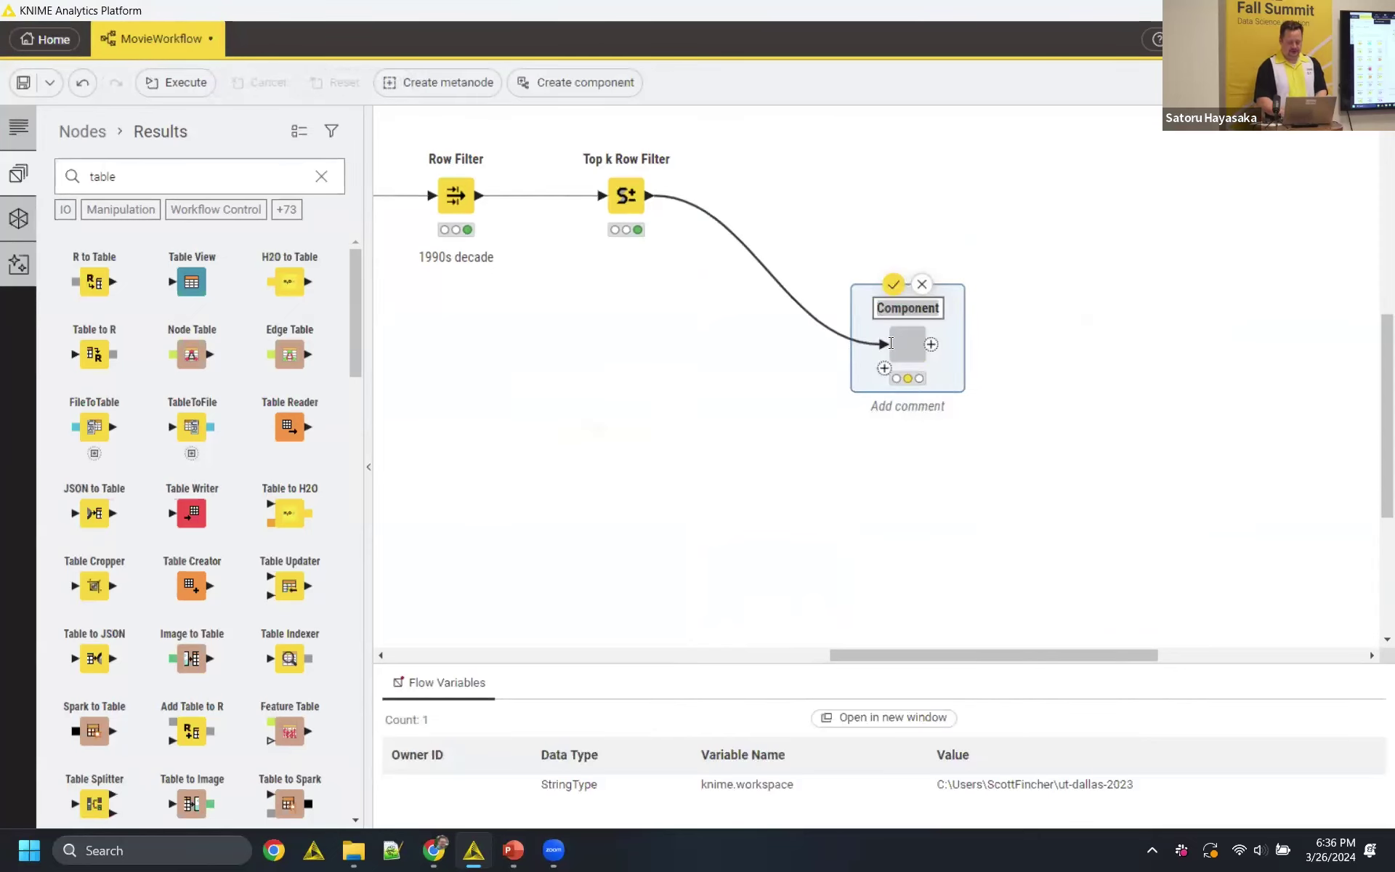
- Name the new component "MovieViz" and move it beside the Top k Row Filter
click(924, 309)
text(MovieViz)
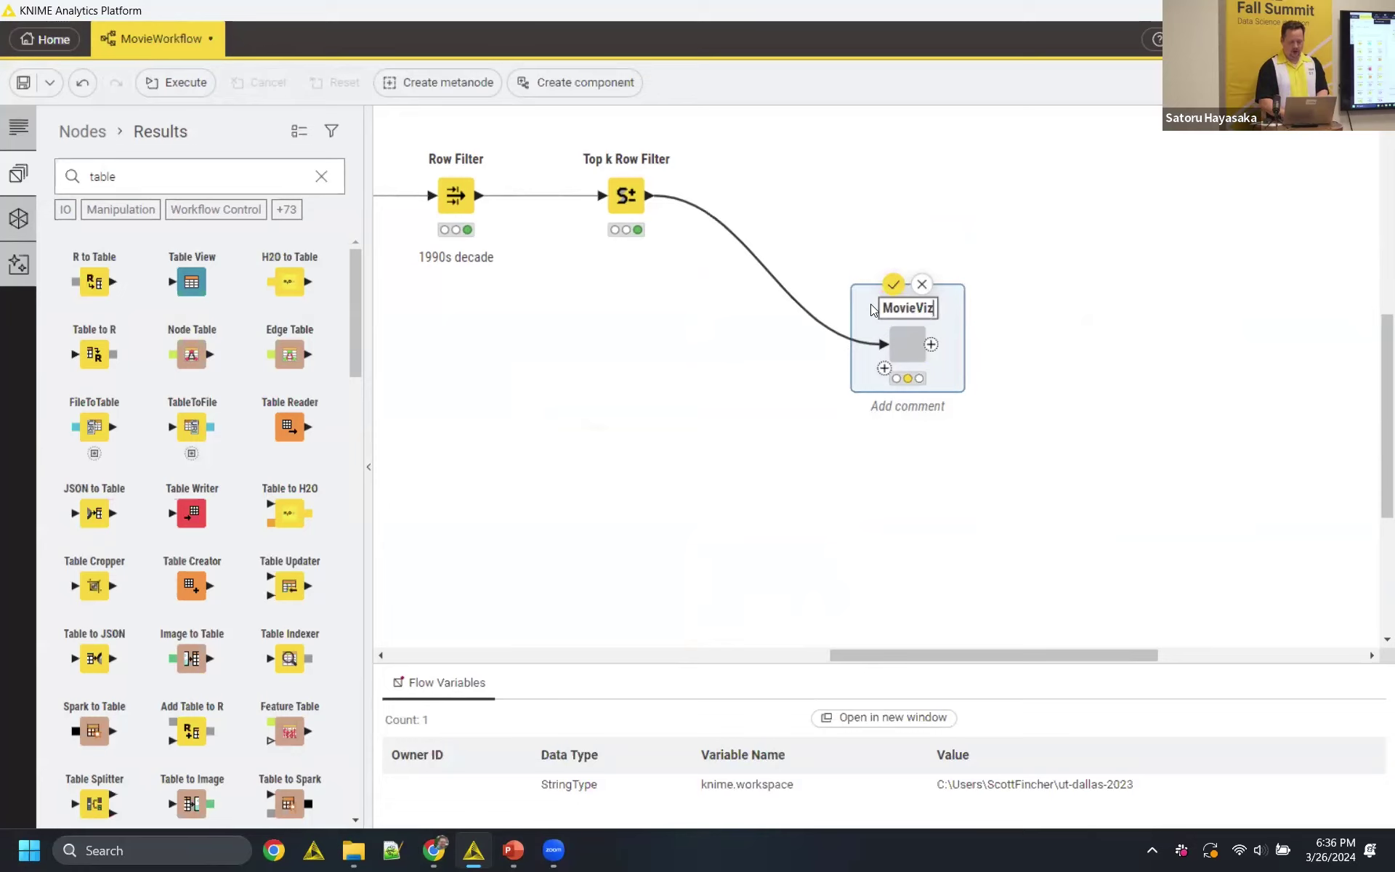
key(Return)
drag(959, 303, 858, 162)
scroll(886, 374, up, 5)
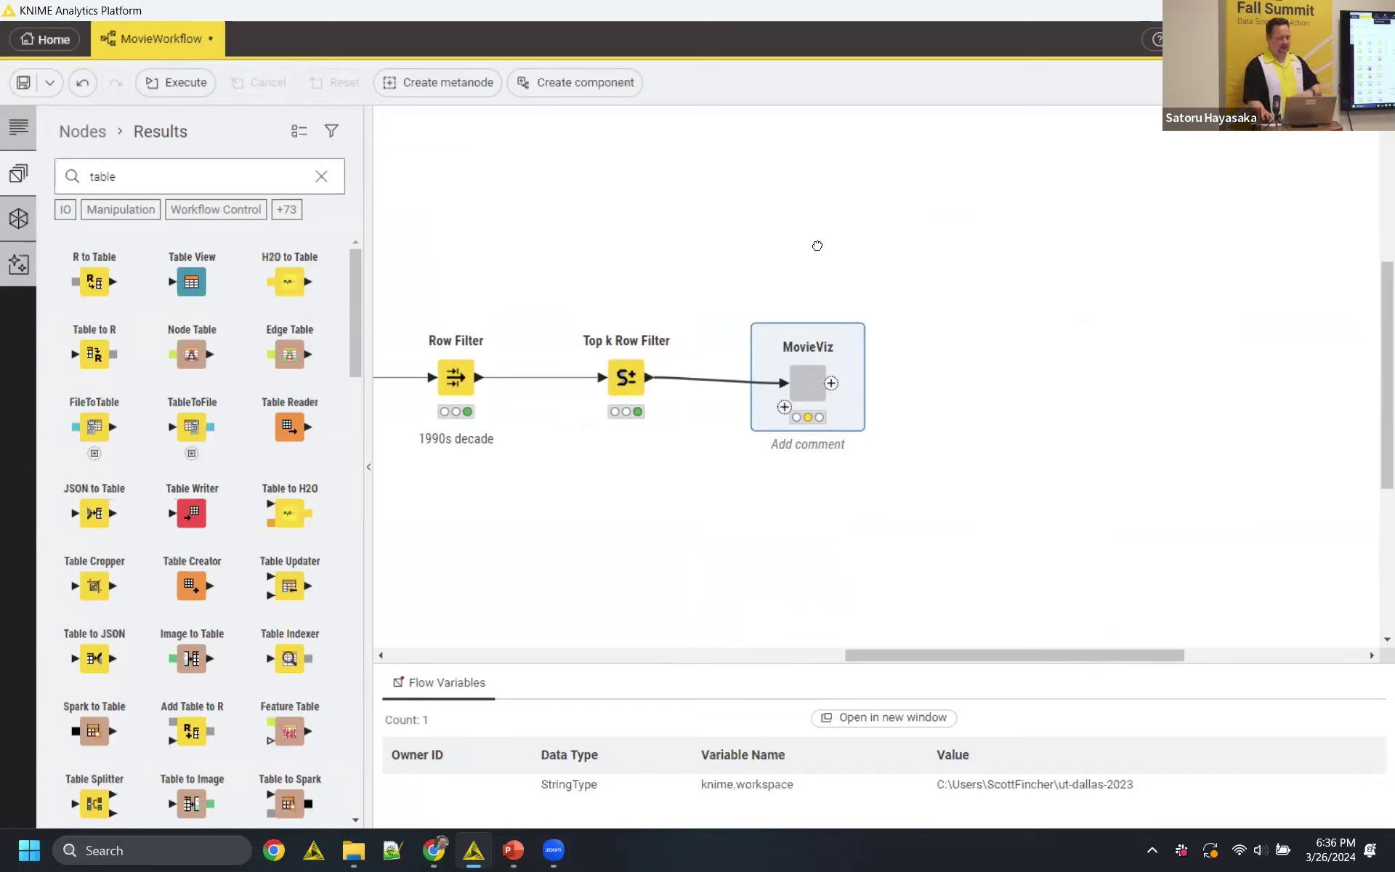
- Execute the MovieViz component and open its composite view in a maximized window
mouse_move(817, 374)
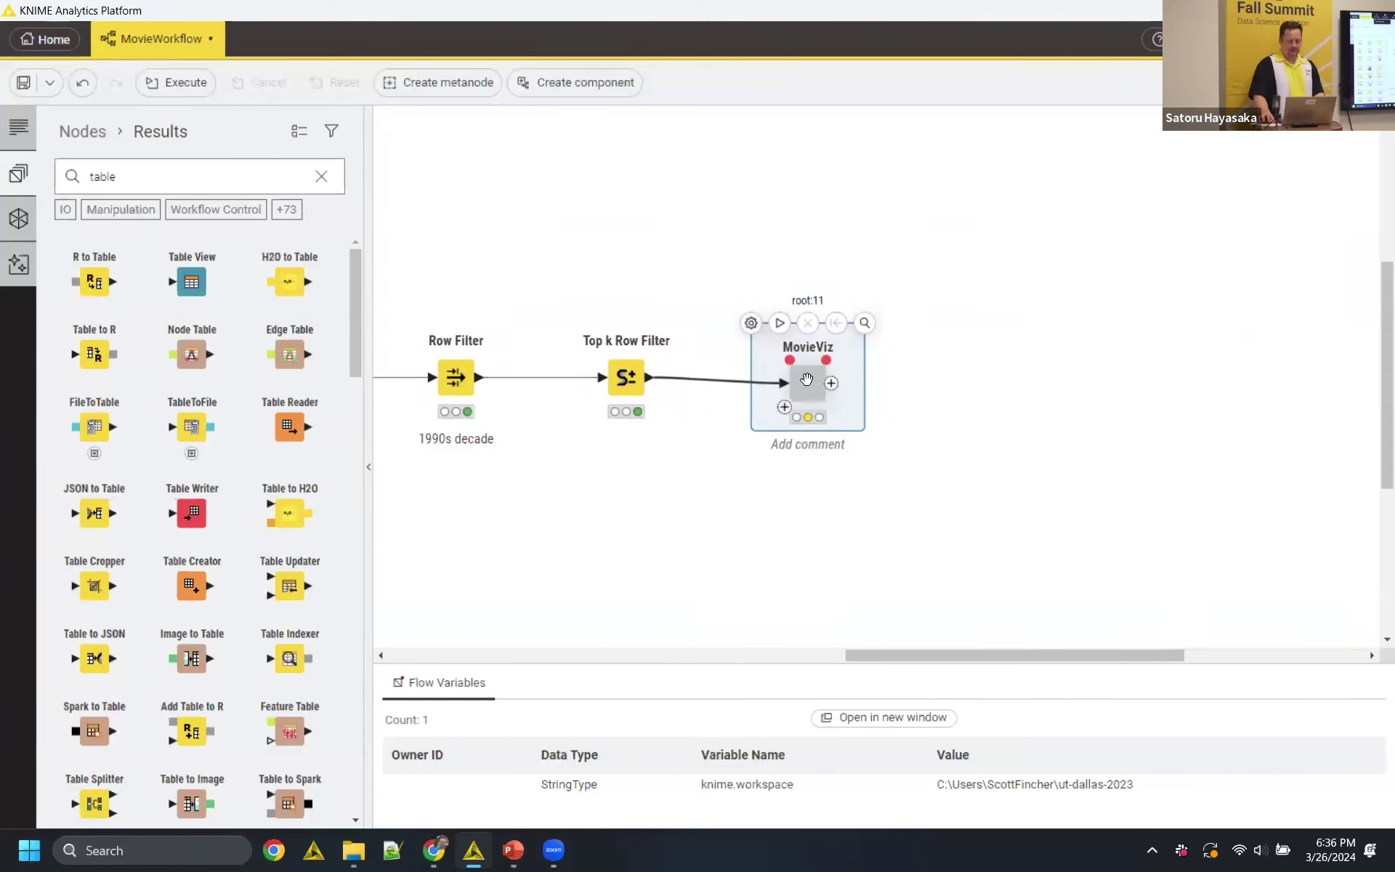
right_click(807, 380)
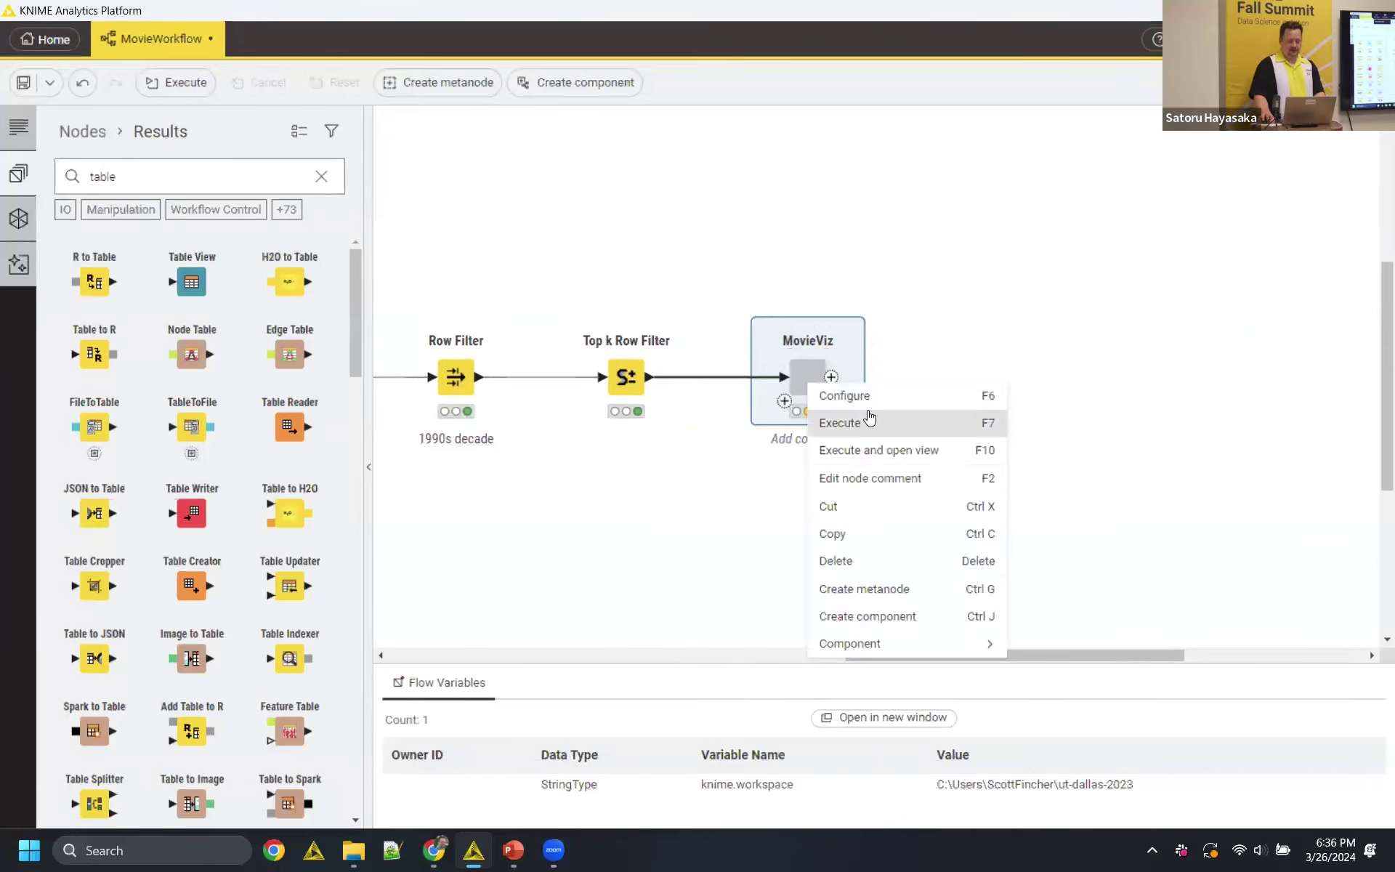
click(869, 420)
right_click(804, 382)
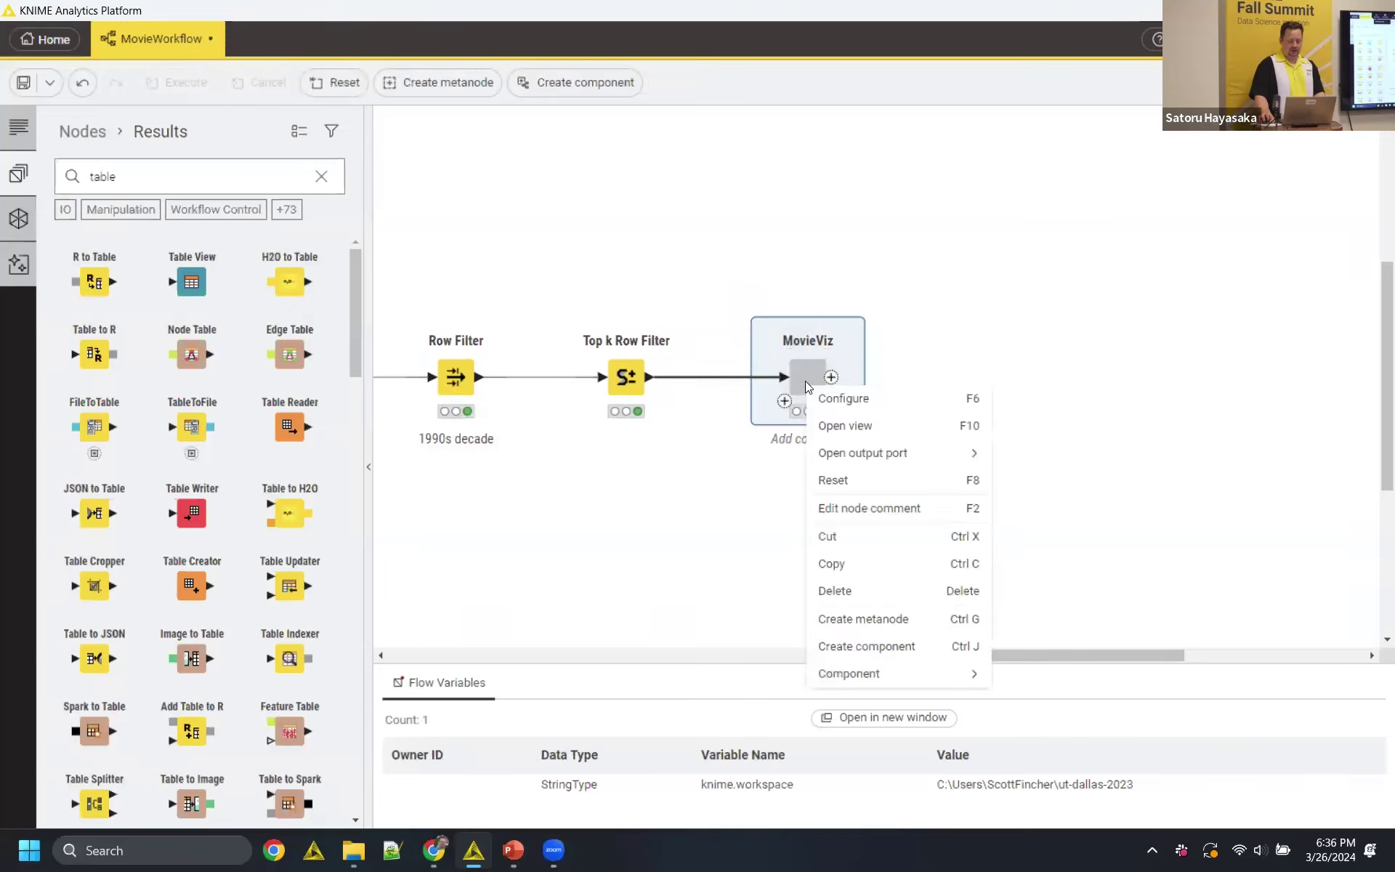
click(862, 426)
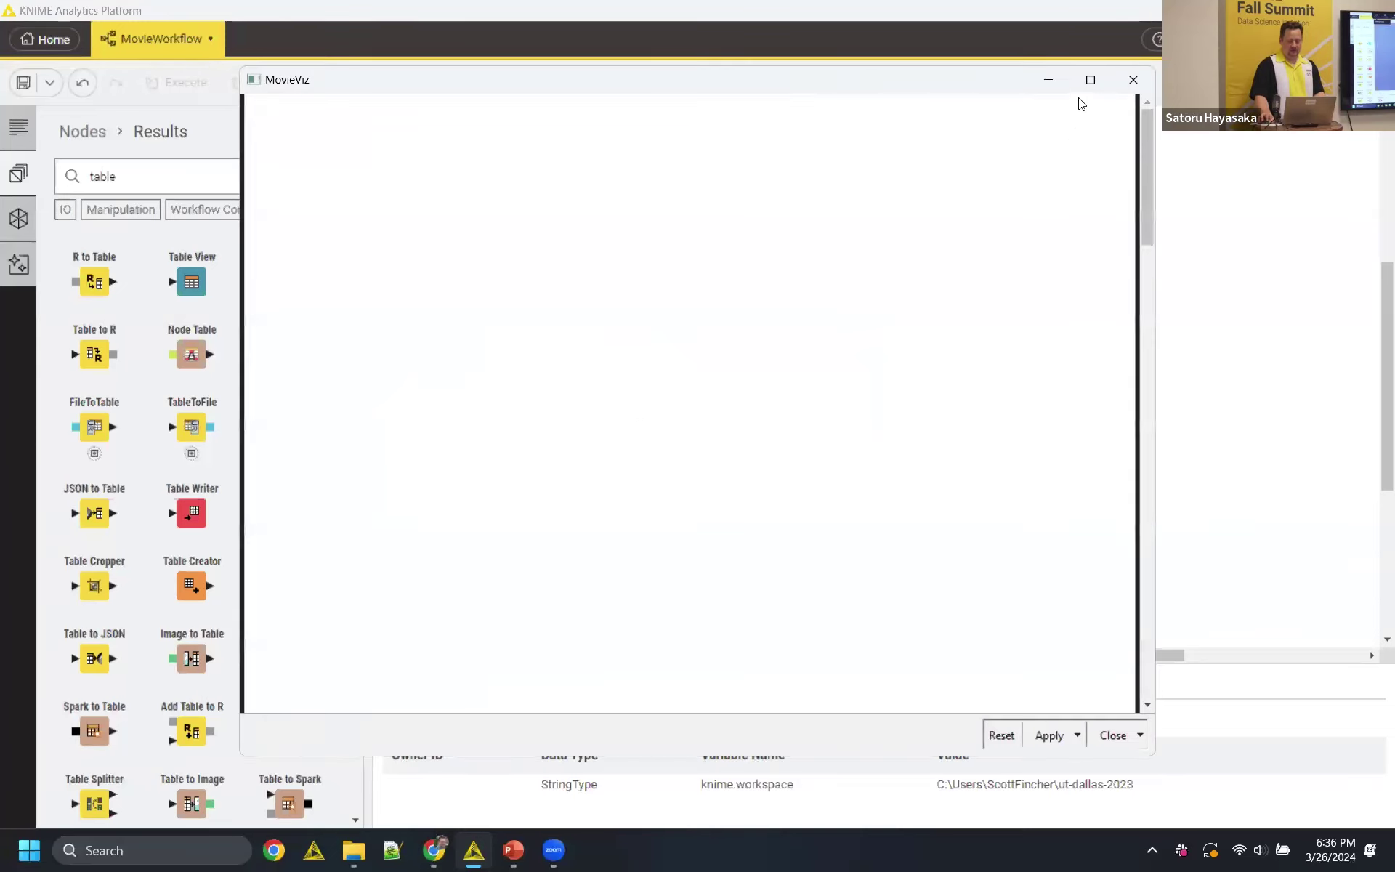
click(1089, 81)
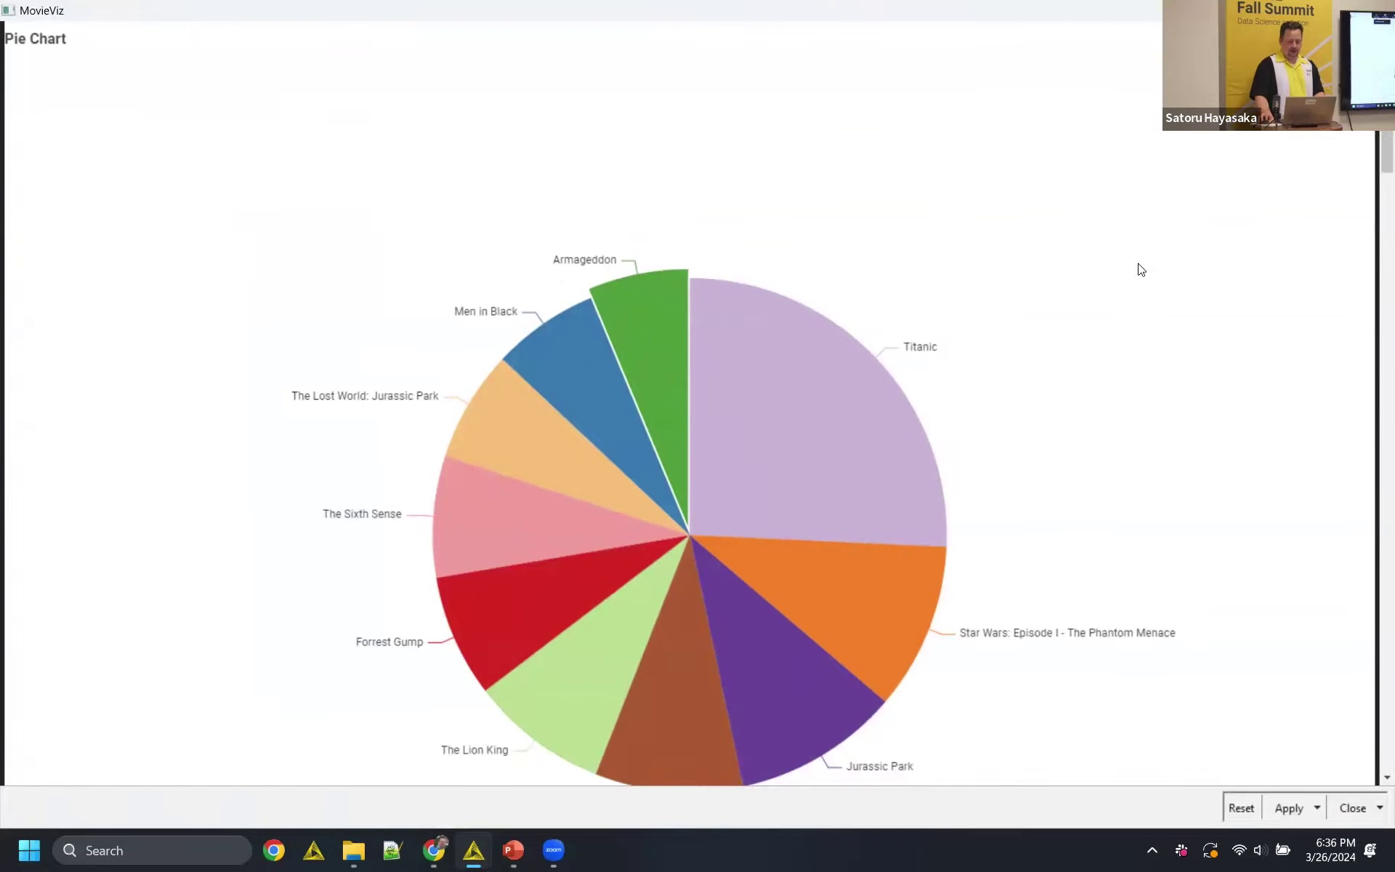
- Review the pie chart, bar chart, scatter plot and table in the composite view, and return to the workflow
scroll(1374, 160, down, 10)
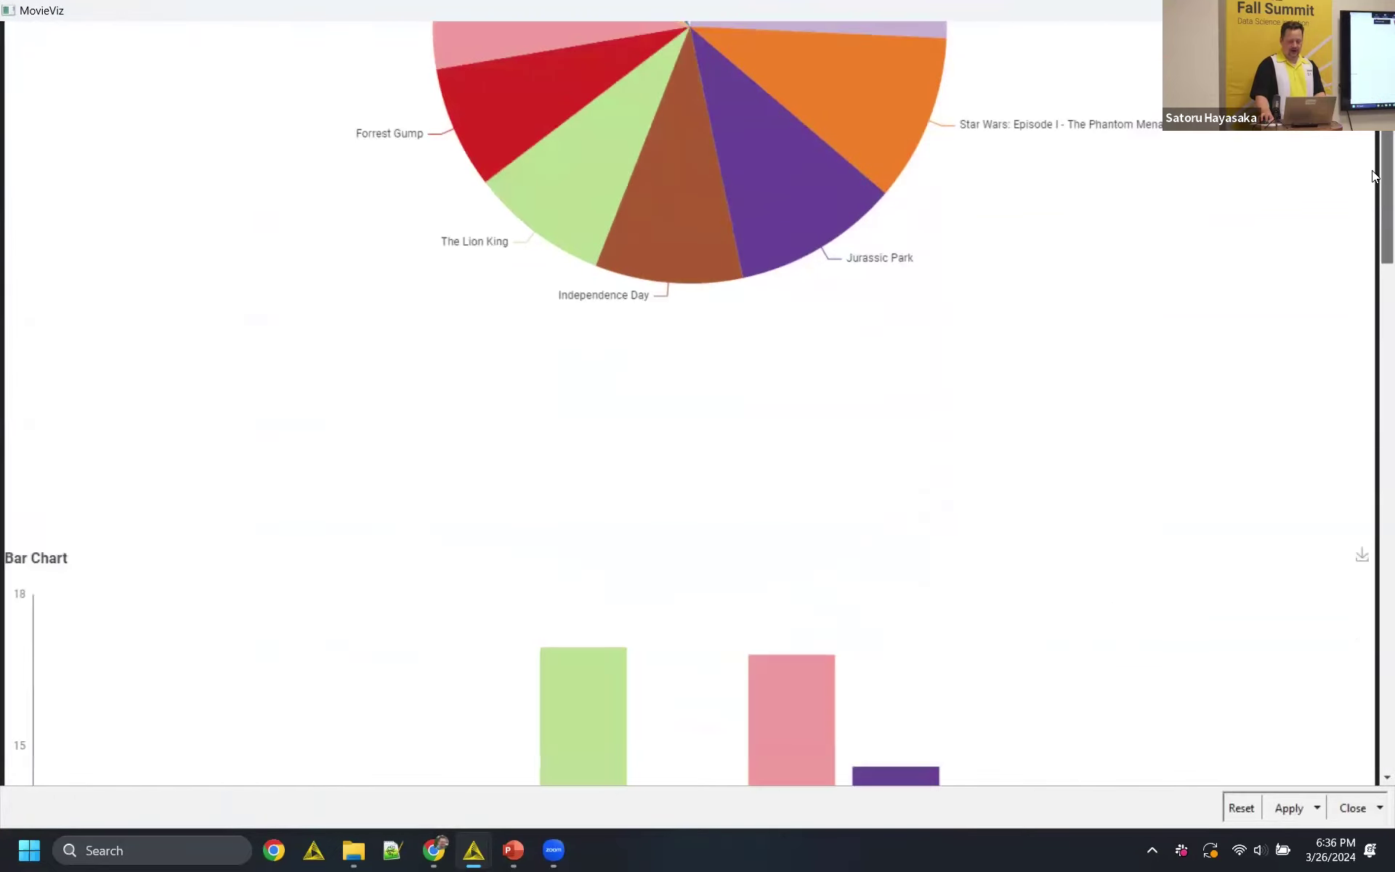
scroll(1373, 247, down, 10)
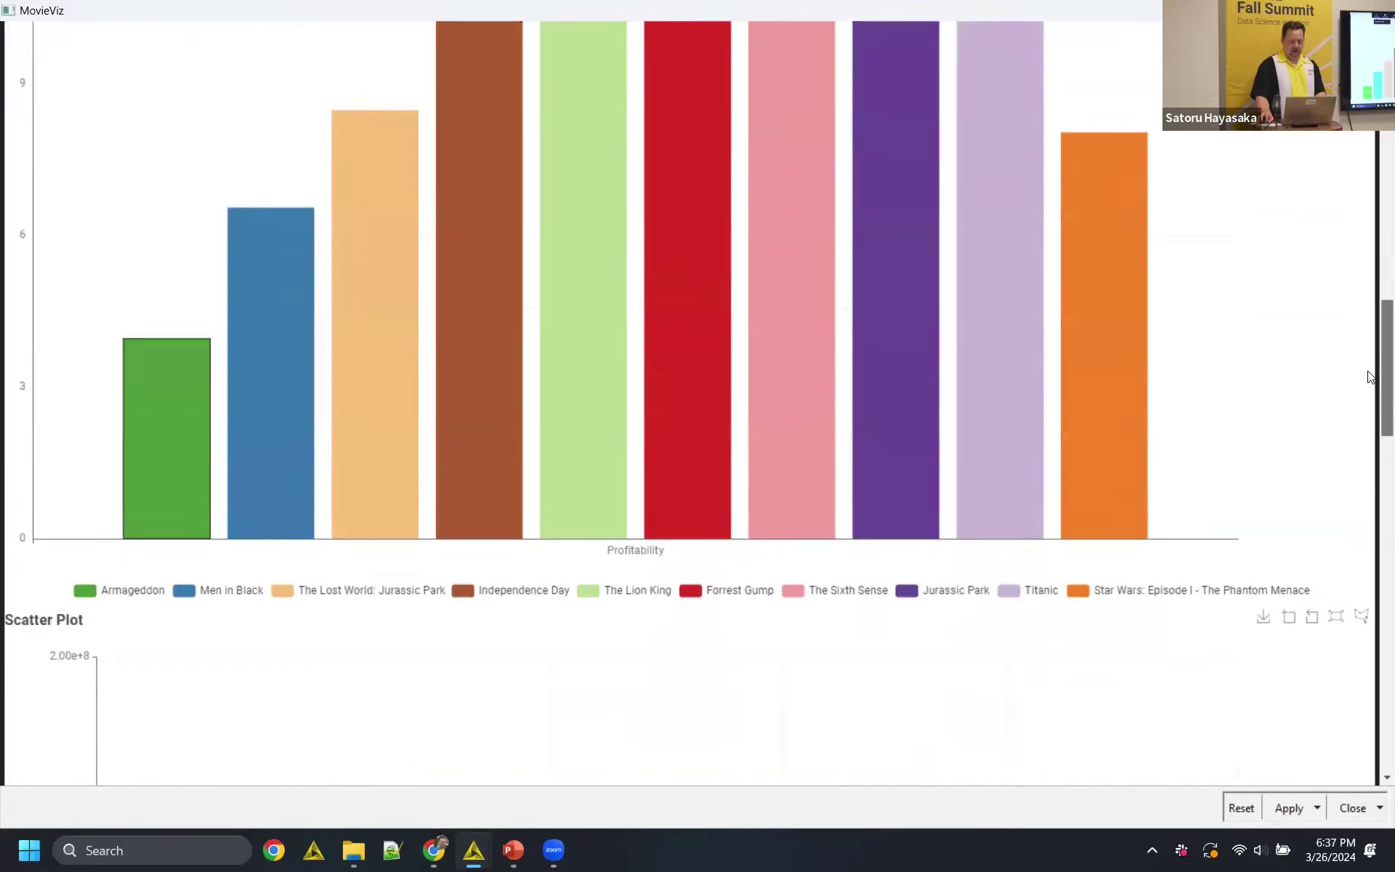
scroll(1357, 376, down, 10)
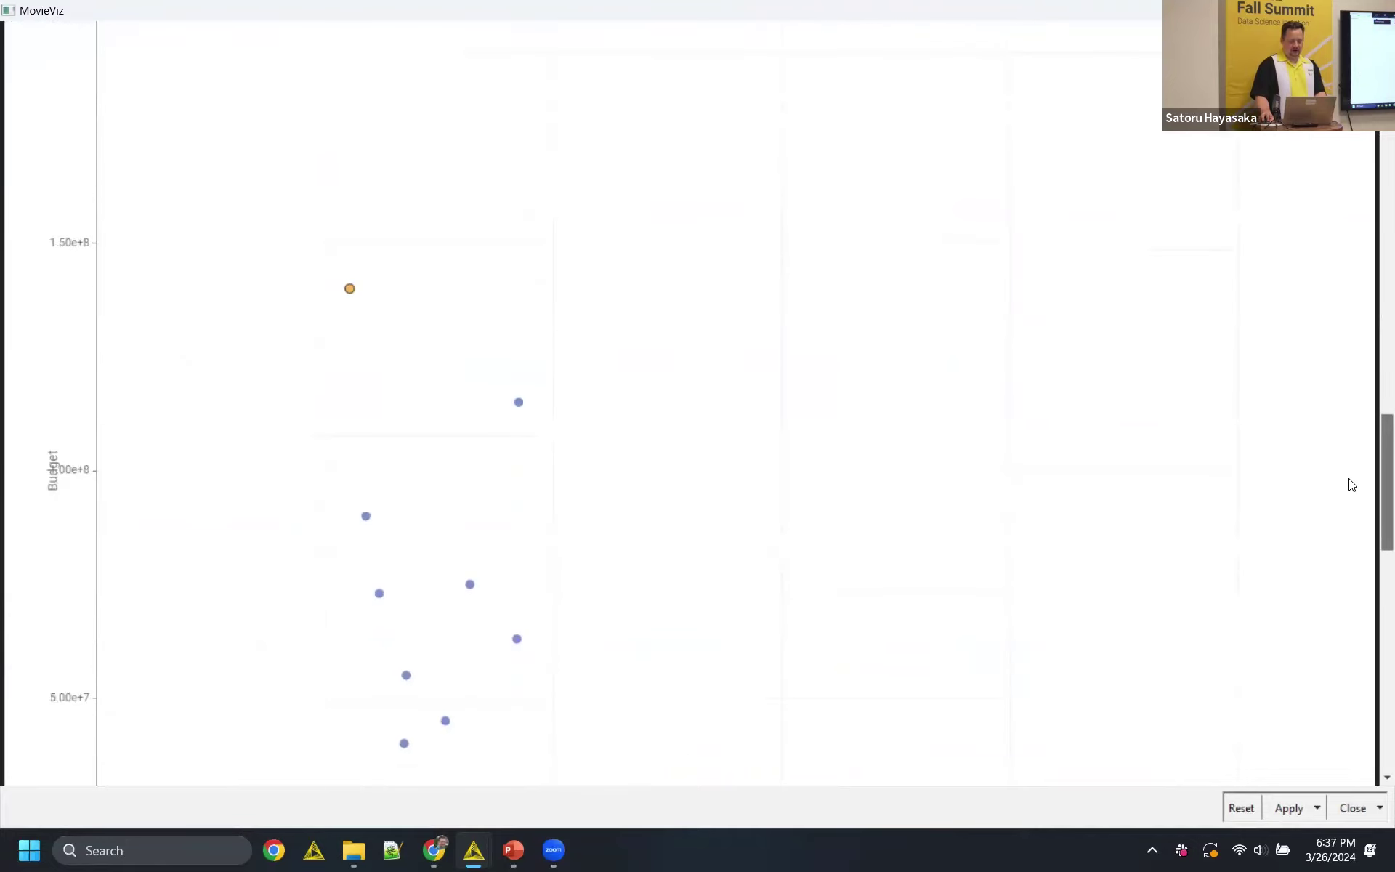
scroll(1346, 507, down, 8)
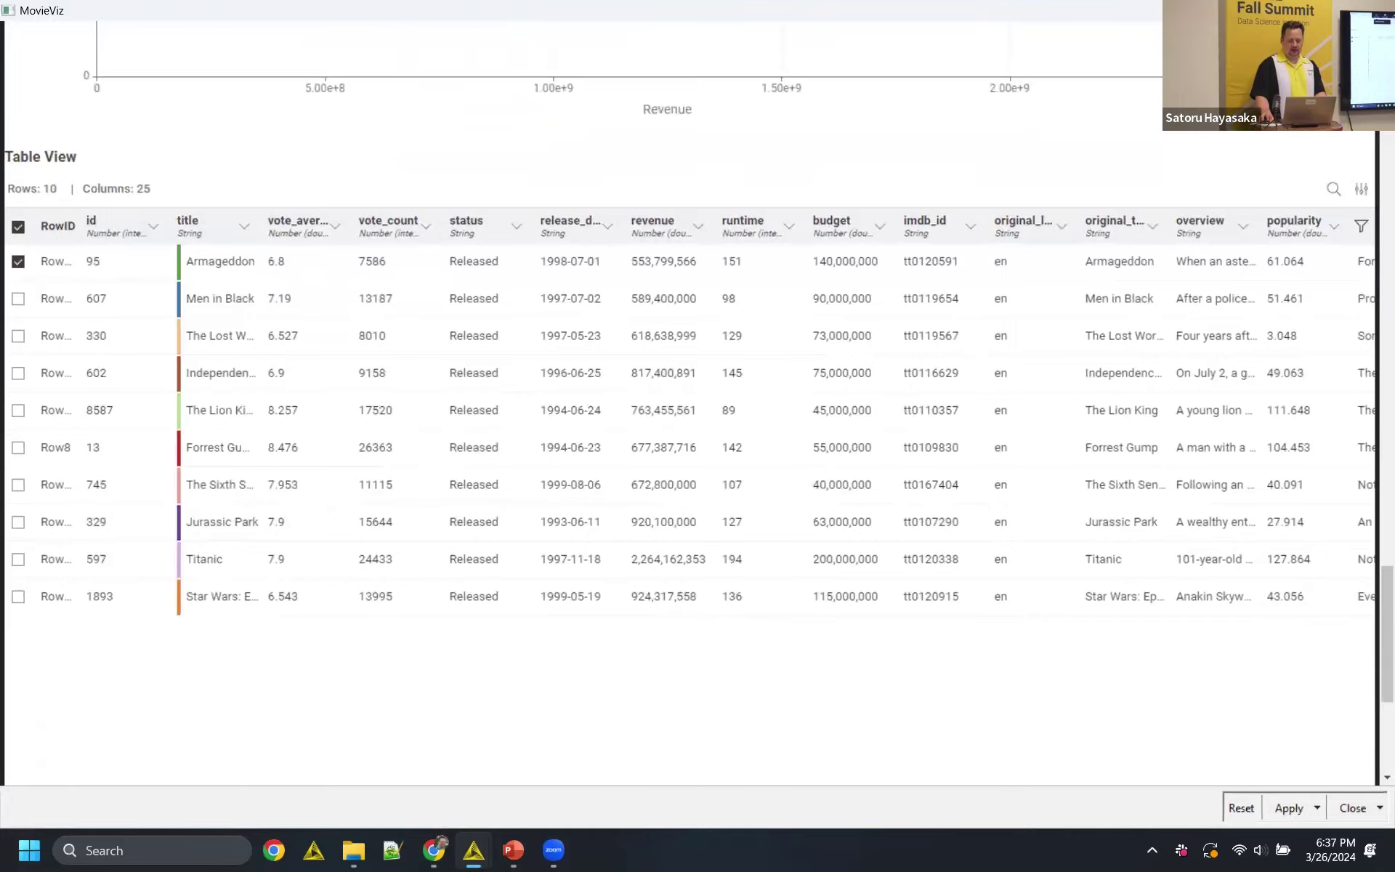
key(alt+Tab)
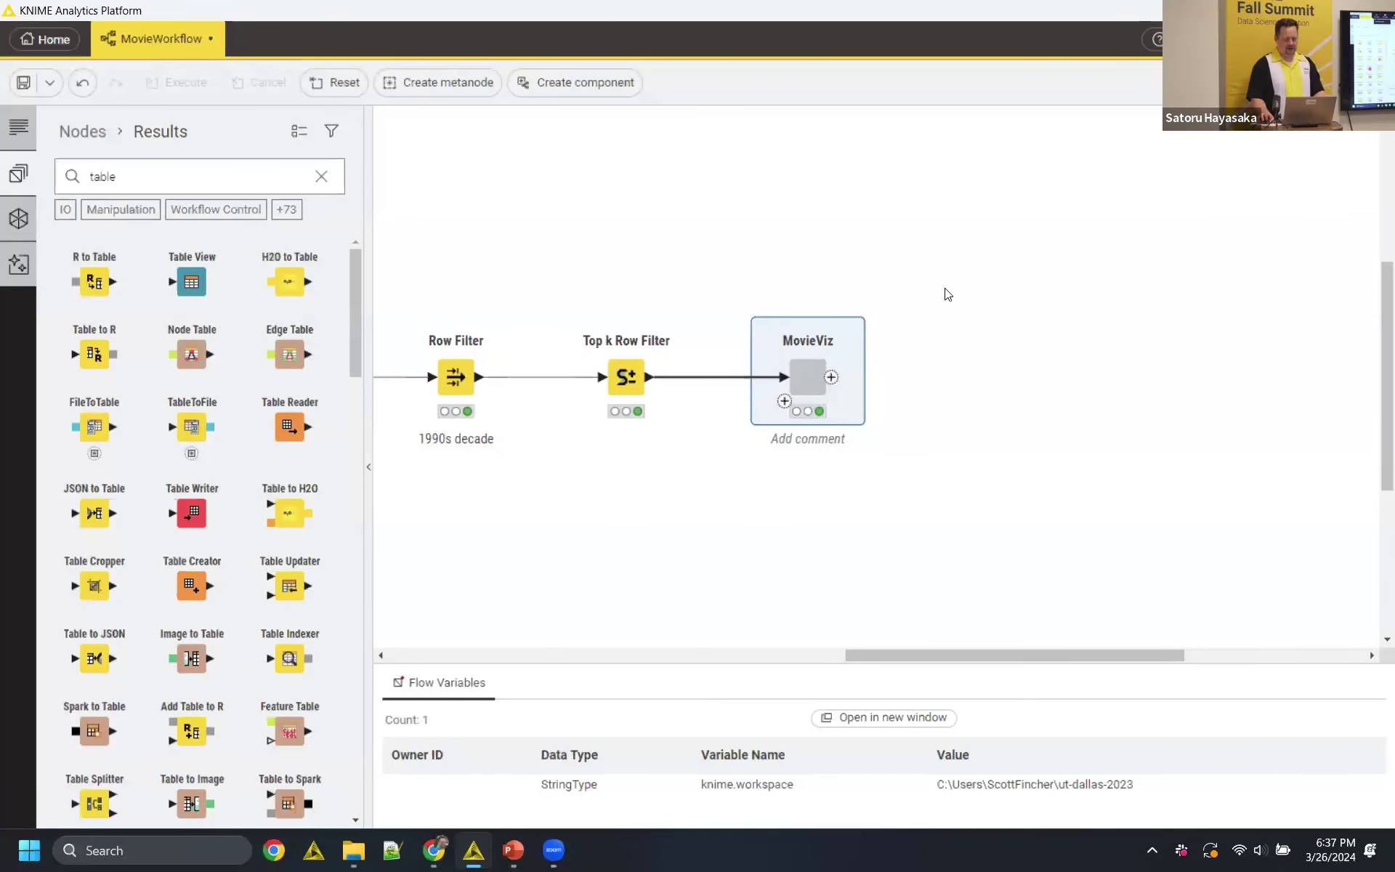
- Open the inside of the MovieViz component and bring up its layout editor
mouse_move(802, 374)
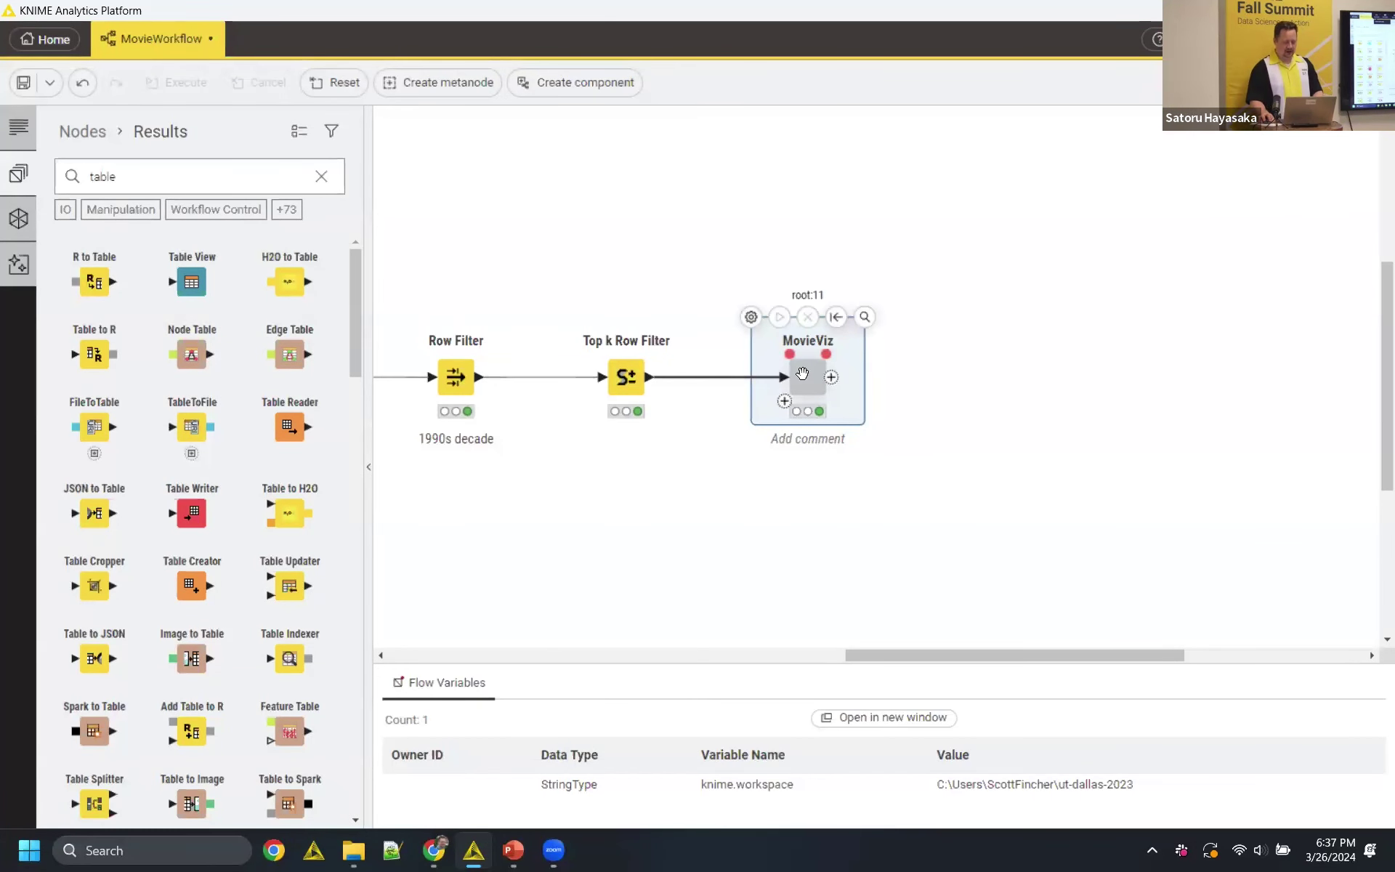
right_click(804, 372)
mouse_move(868, 663)
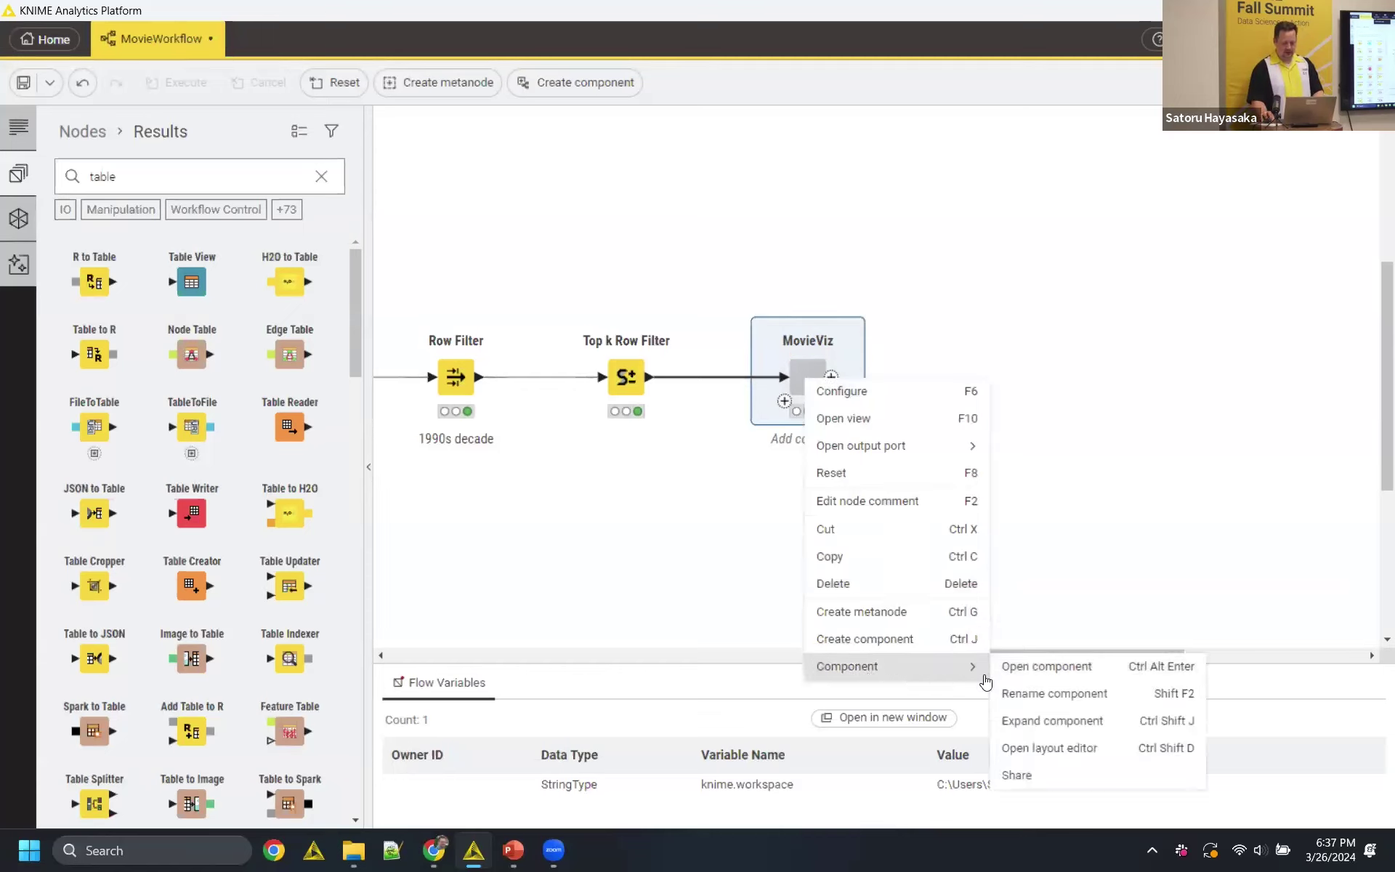
click(1035, 668)
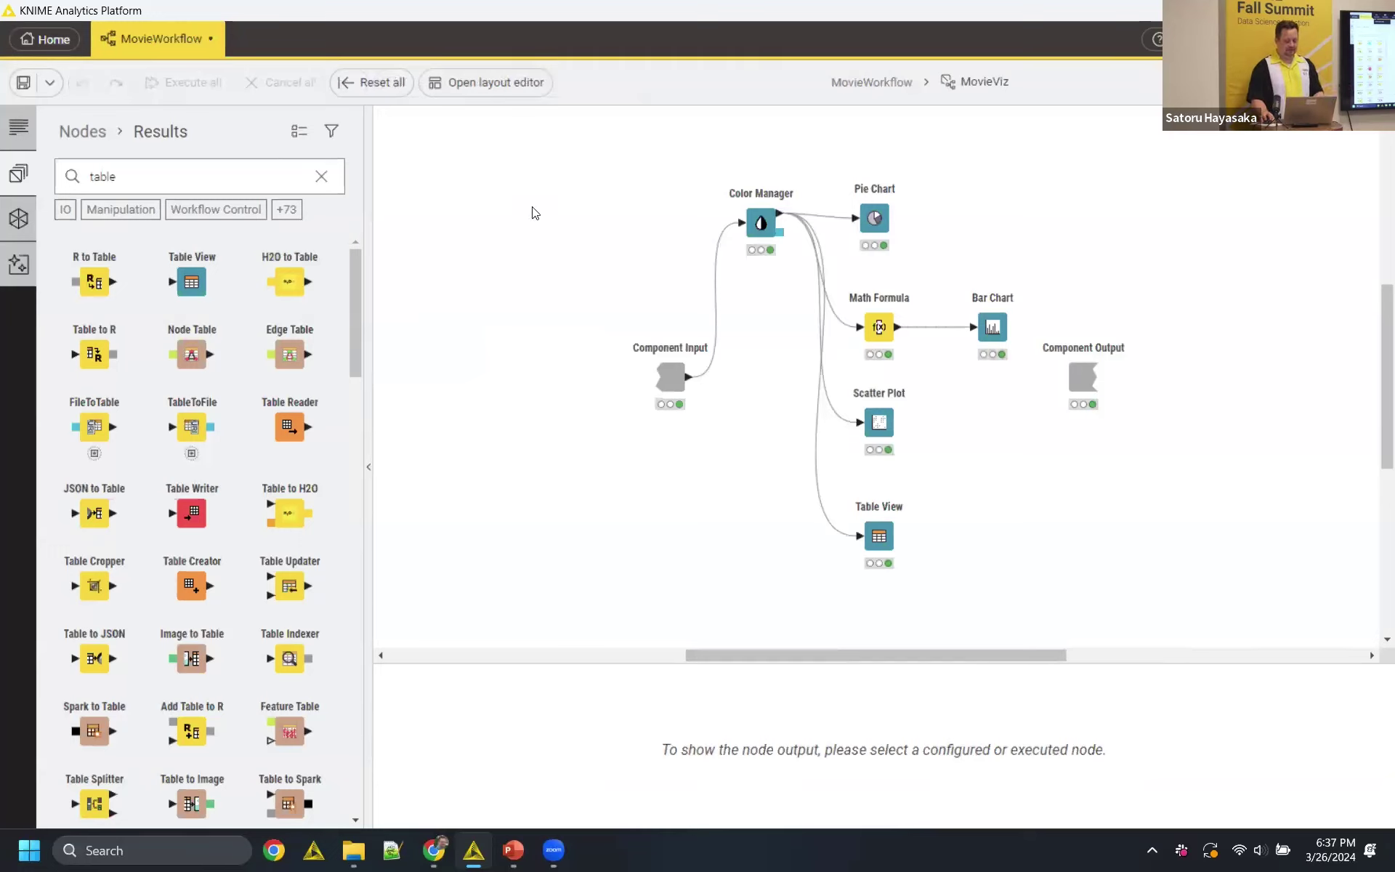
click(491, 86)
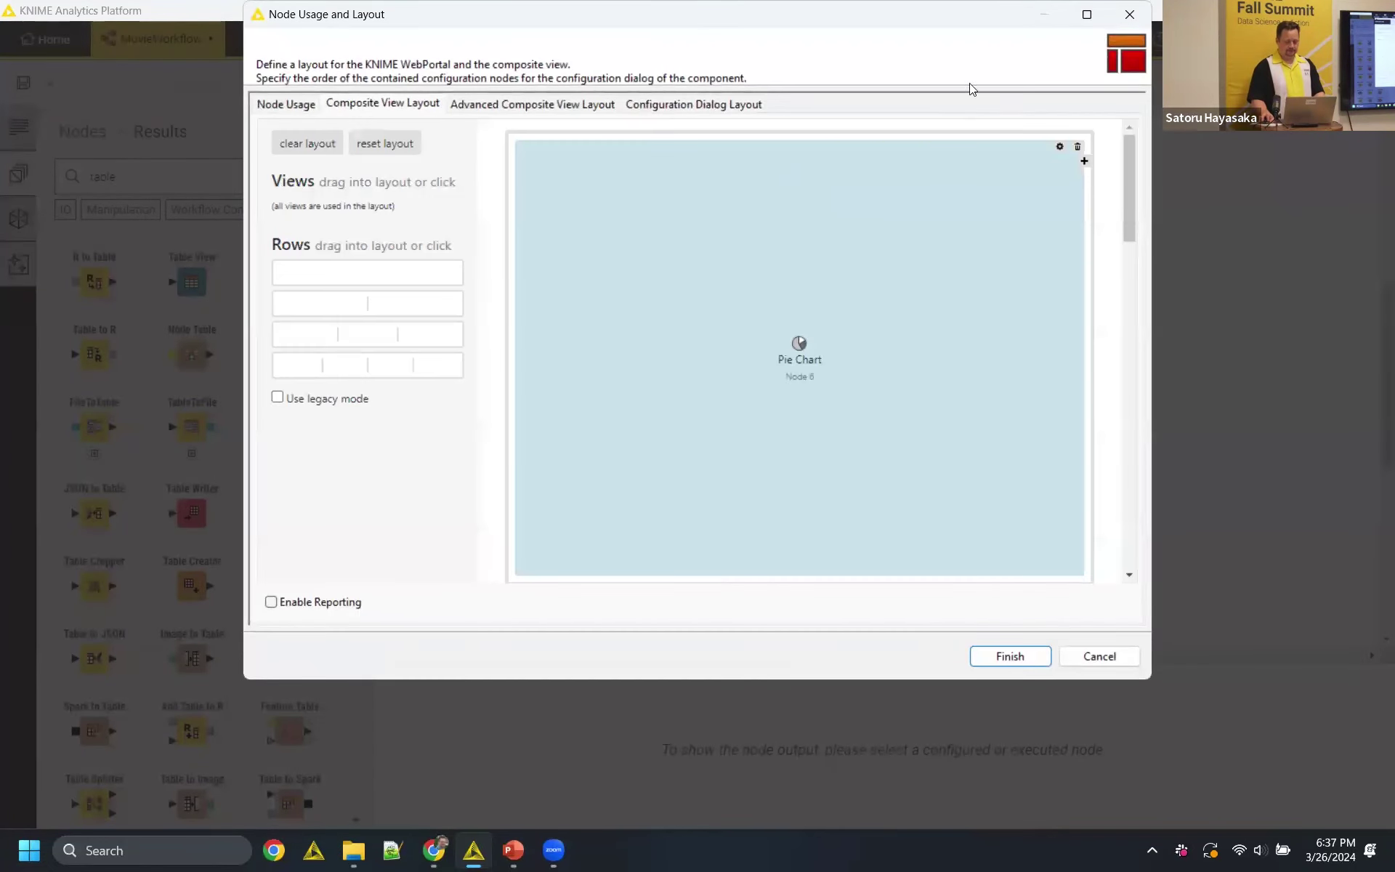
- Clear the composite view layout and build it from two two-column rows, removing the empty single-column row
click(311, 144)
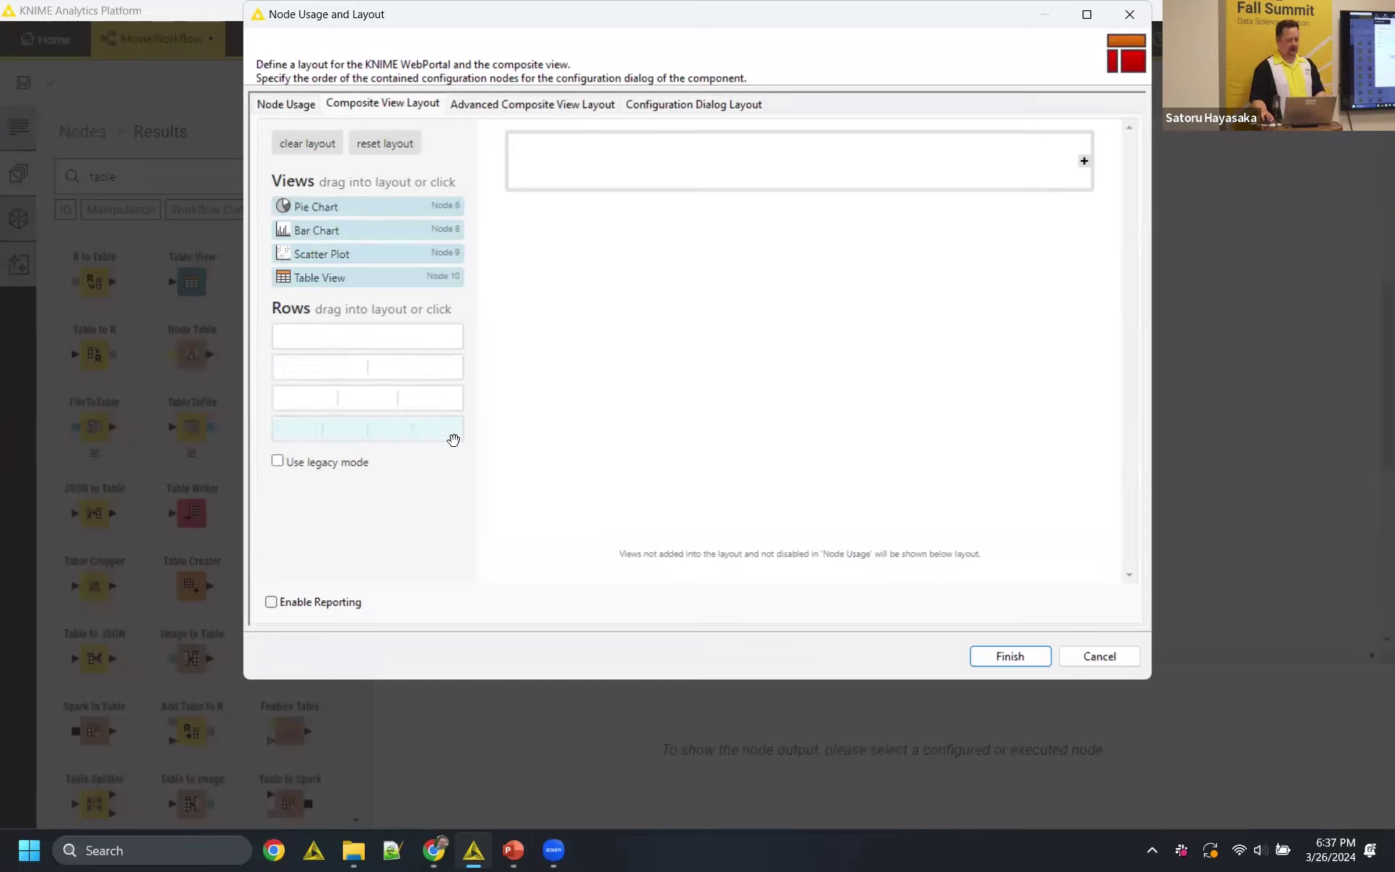
drag(396, 366, 654, 291)
drag(429, 364, 885, 298)
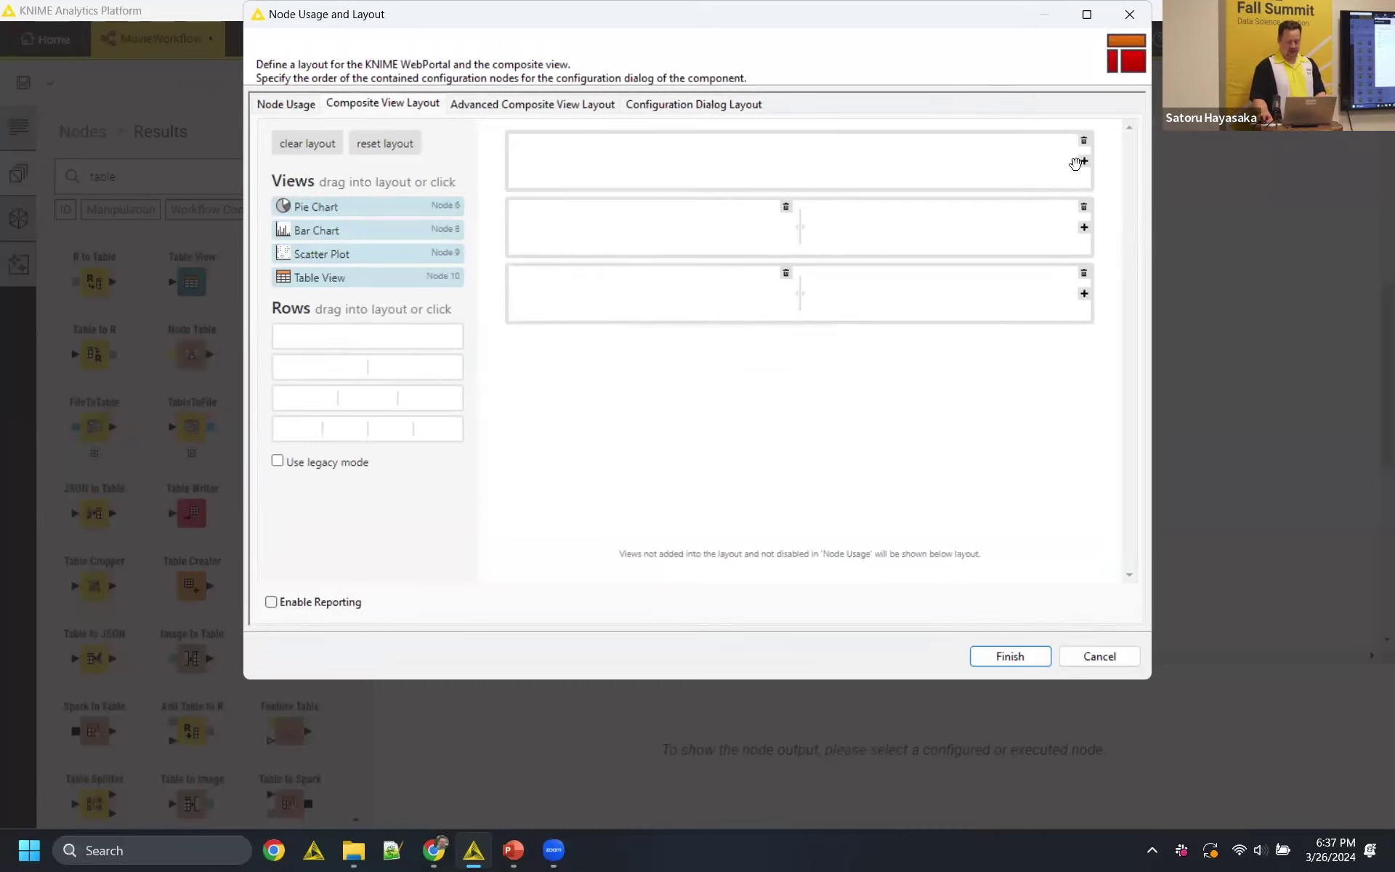
click(1083, 141)
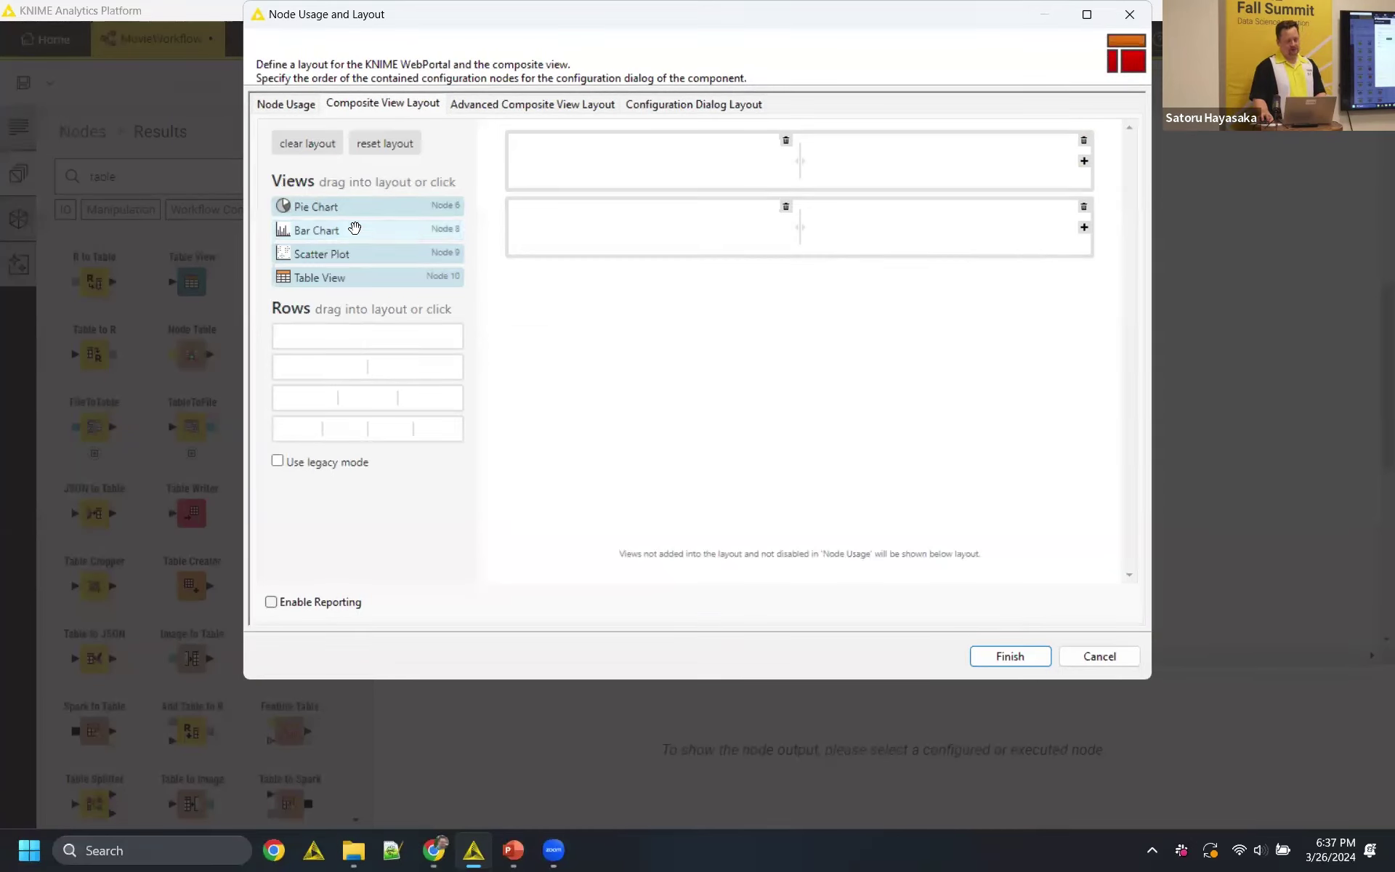
- Place the Pie Chart and Table View in the first layout row, and the Bar Chart and Scatter Plot in the second
drag(355, 212, 585, 170)
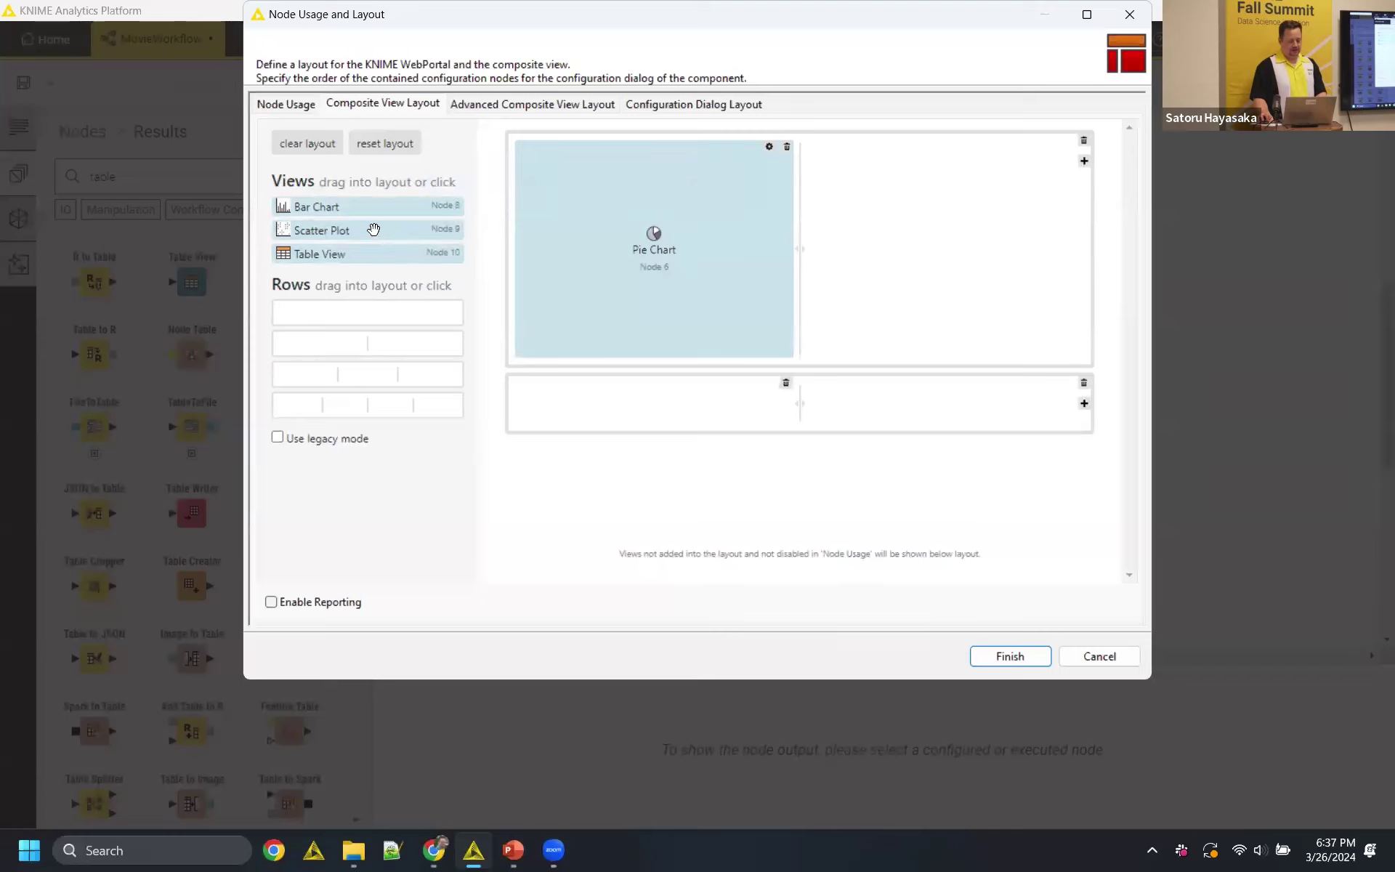
drag(376, 260, 900, 330)
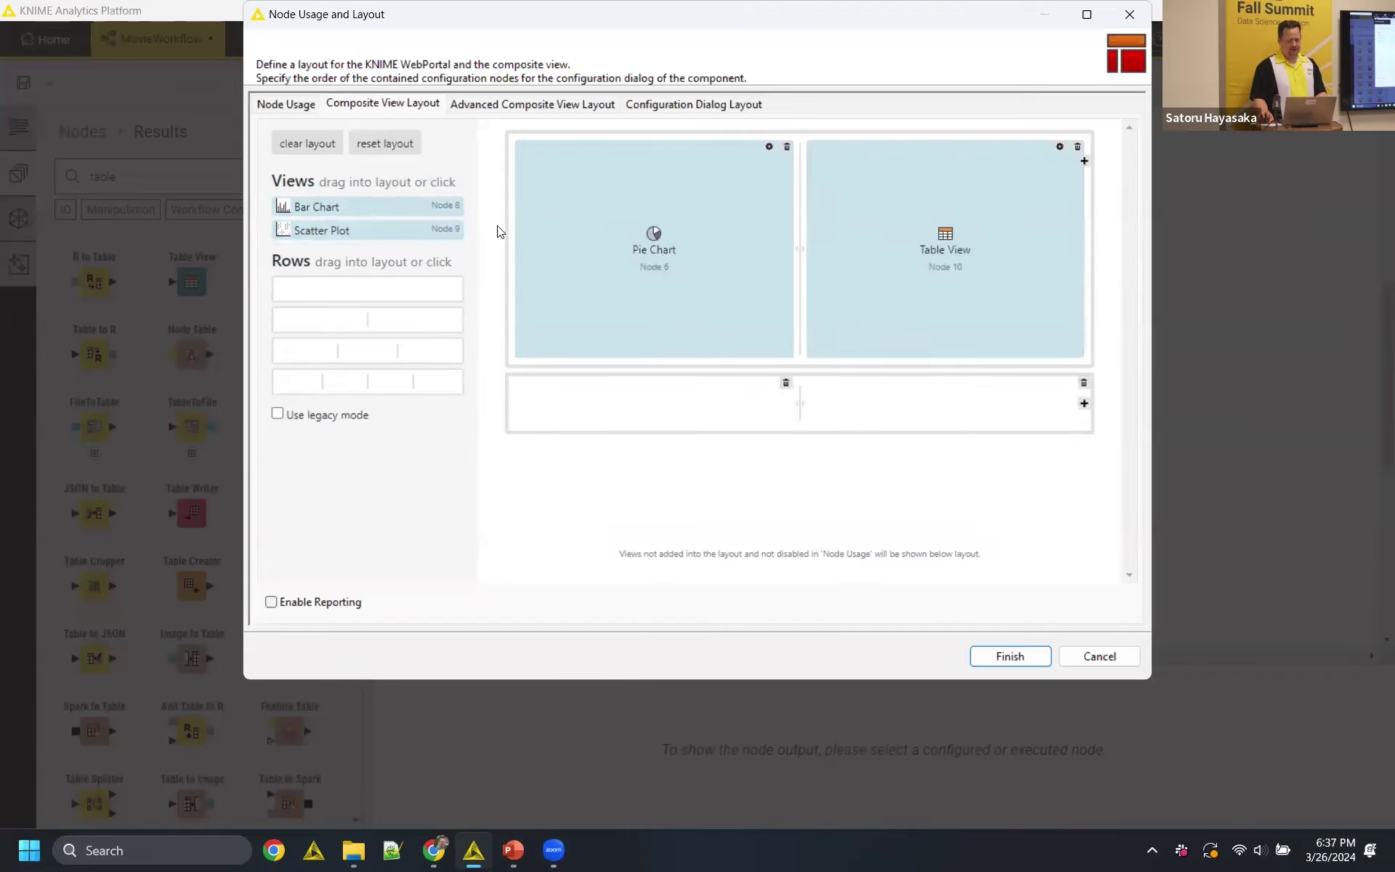
drag(333, 218, 590, 430)
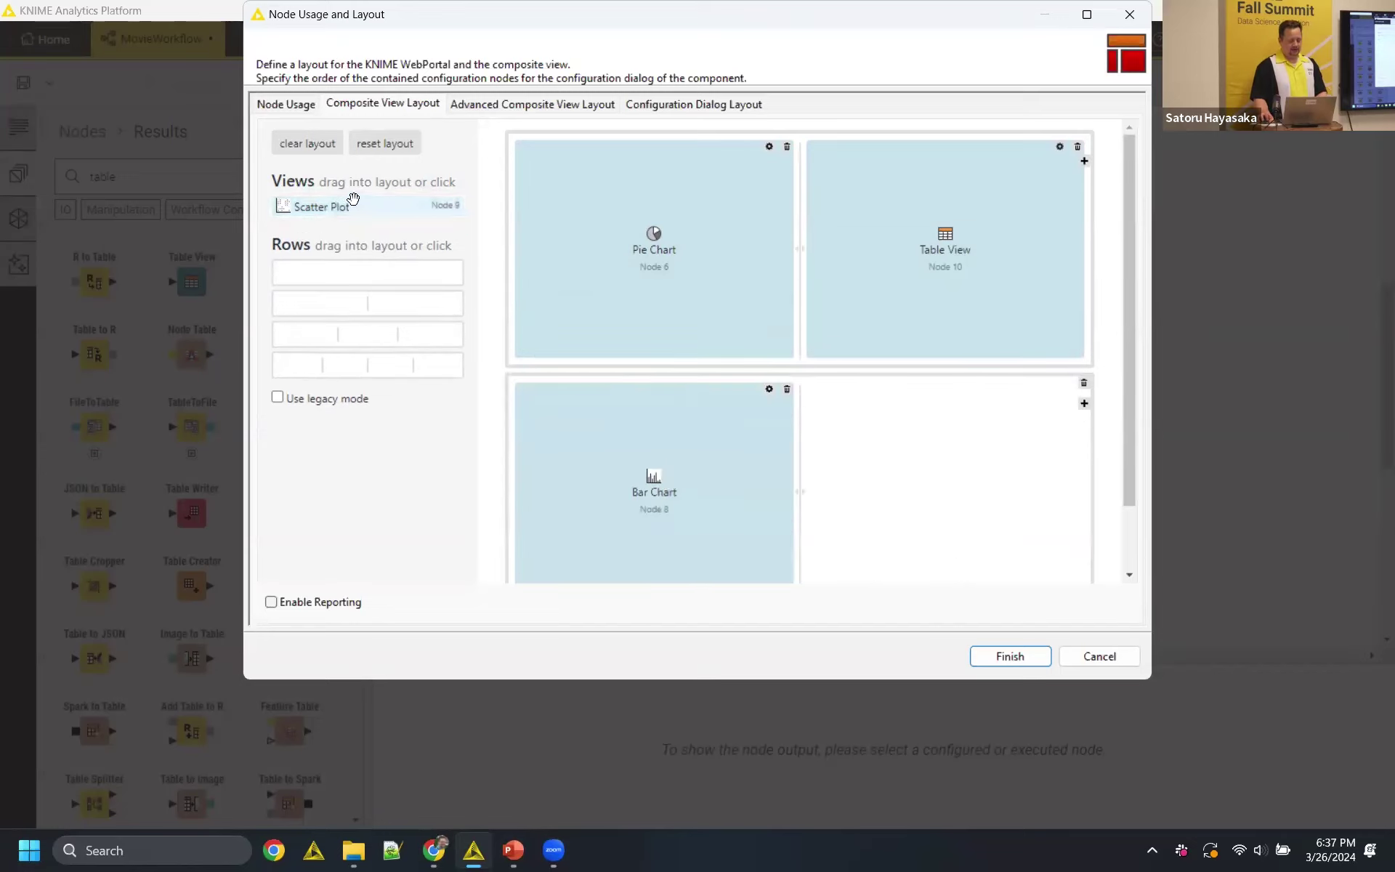
drag(353, 200, 857, 450)
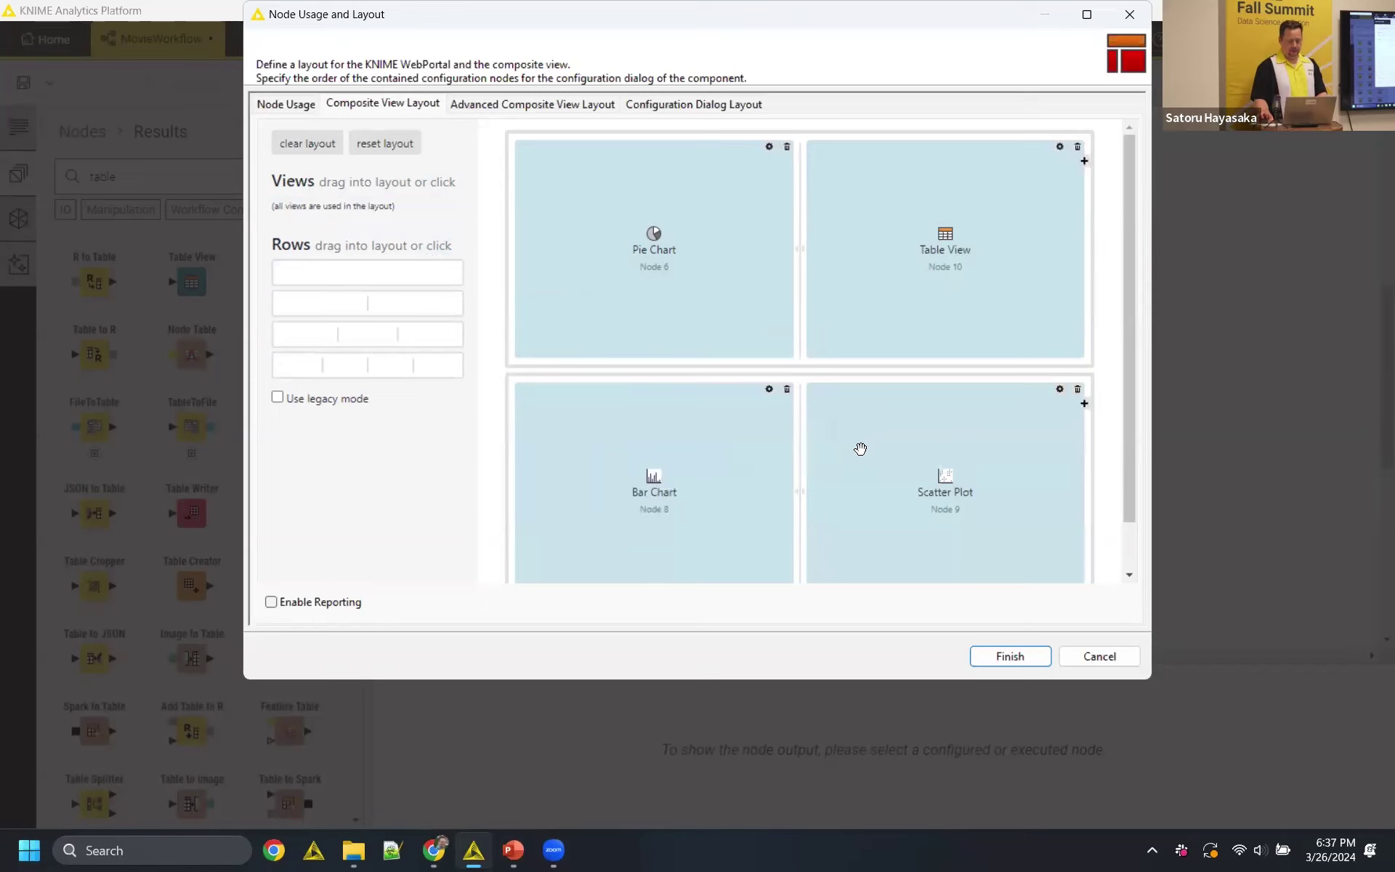
- Finish the composite view layout and go back to the top level of MovieWorkflow
mouse_move(800, 252)
mouse_down()
mouse_move(706, 251)
mouse_move(975, 259)
mouse_move(810, 258)
mouse_up()
click(1010, 656)
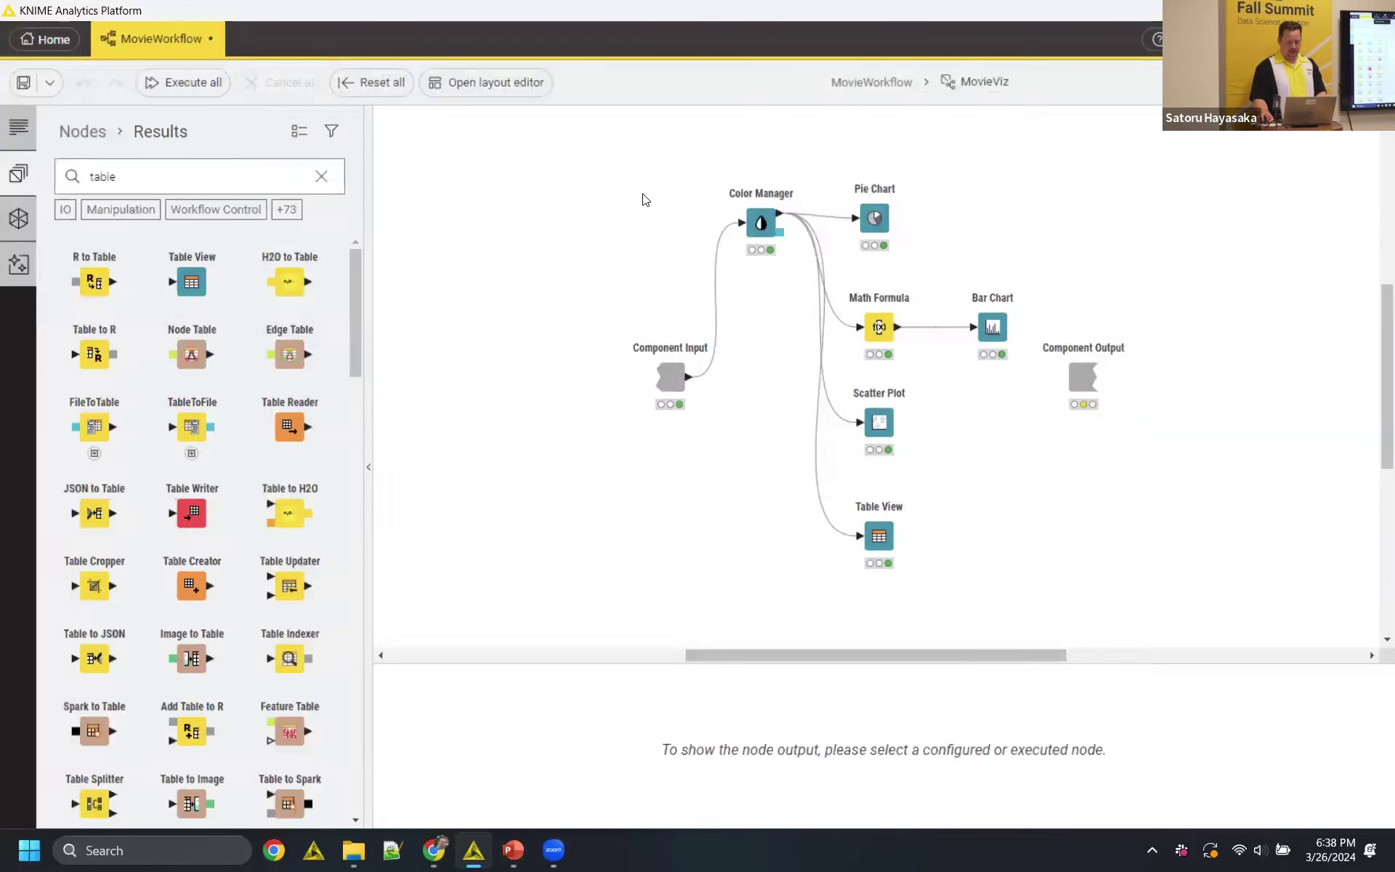
click(857, 84)
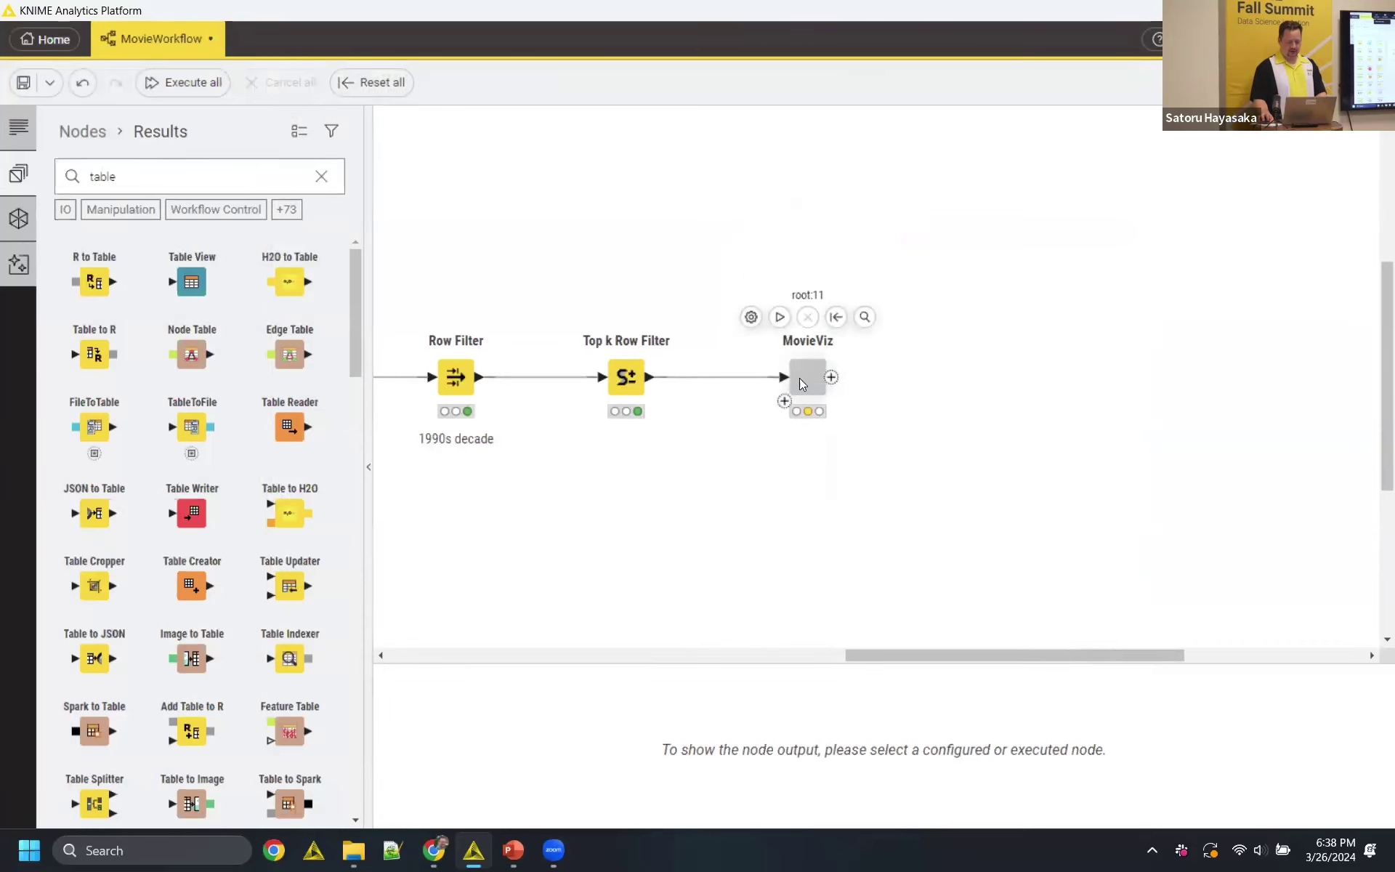
- Execute the MovieViz component, open its dashboard view, and restore and narrow the view window to show all four views together
right_click(800, 380)
click(885, 452)
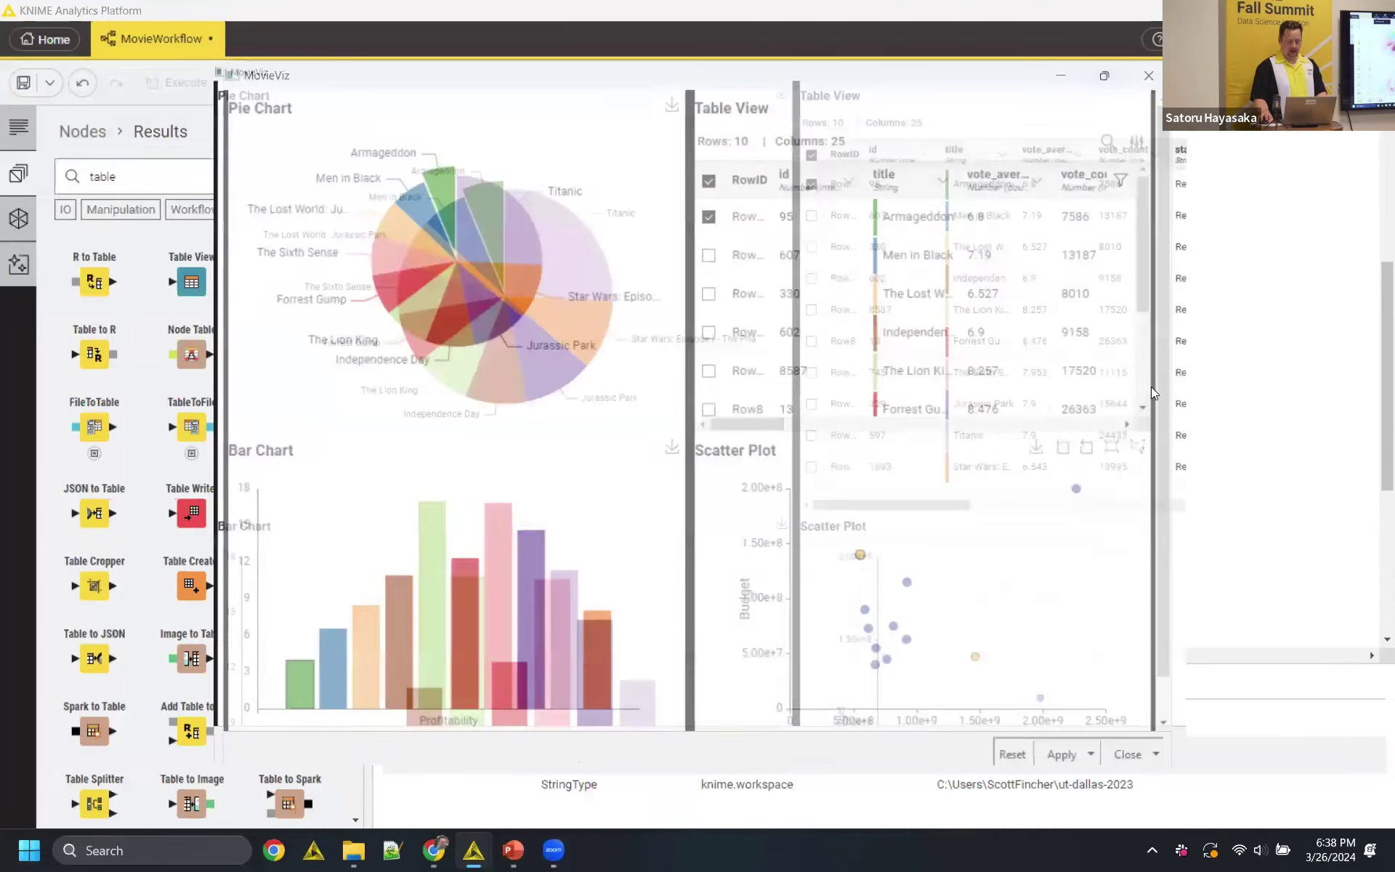
click(1090, 80)
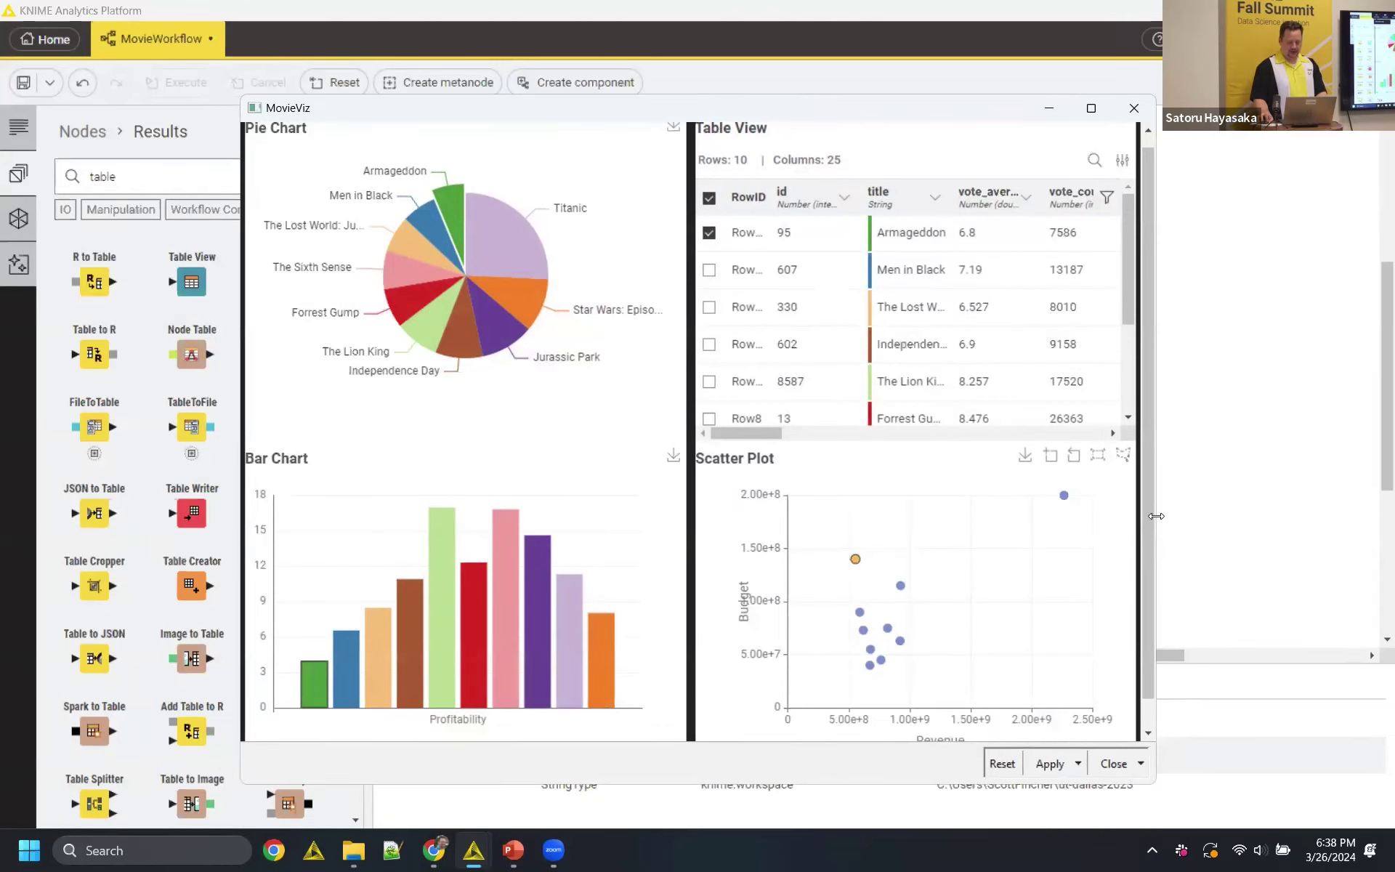
drag(1156, 516, 1092, 517)
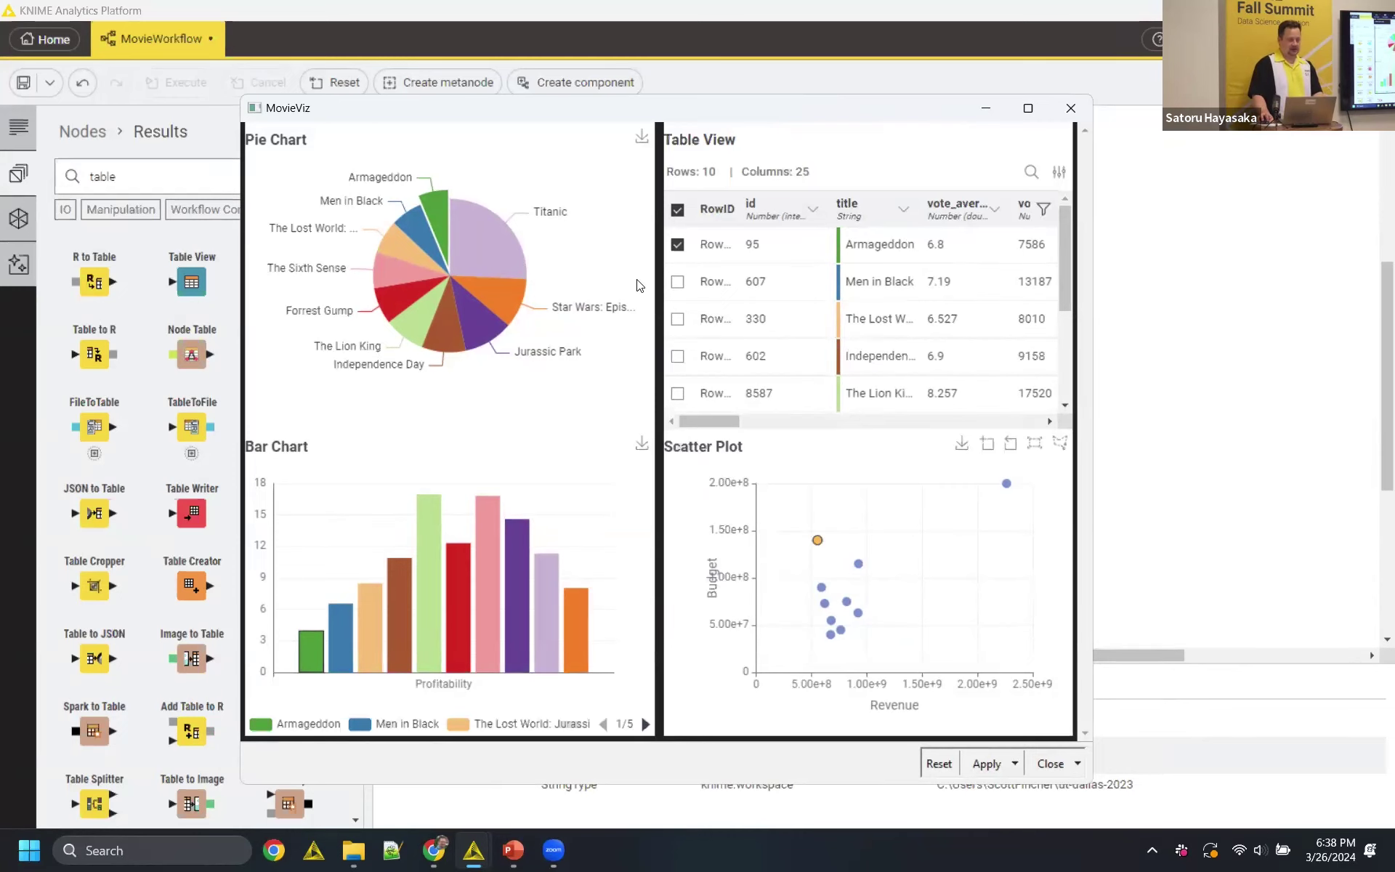
- Select the Titanic slice in the pie chart and check its highlighting in the scatter plot and table view
mouse_move(504, 244)
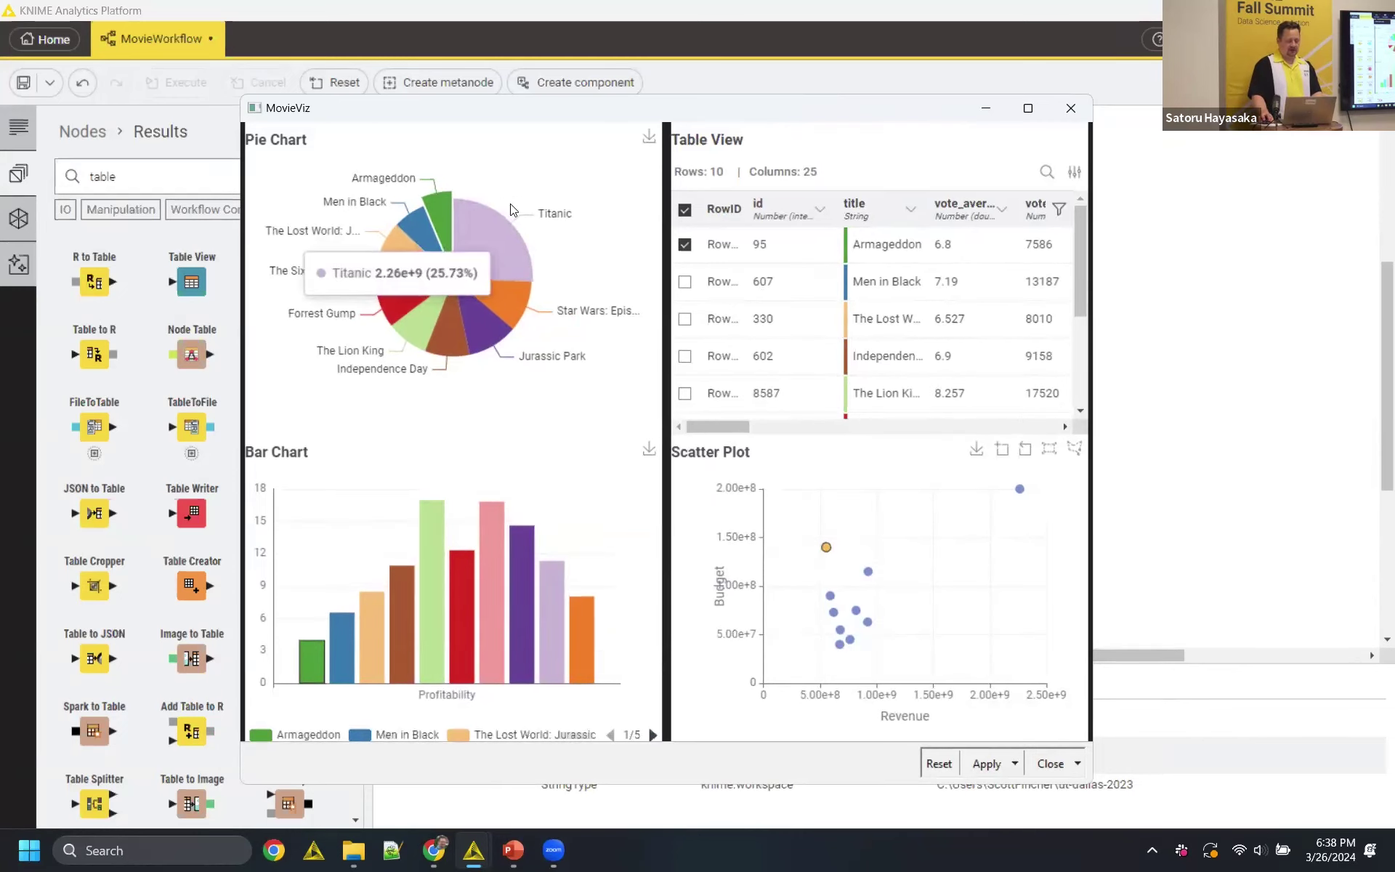
click(505, 245)
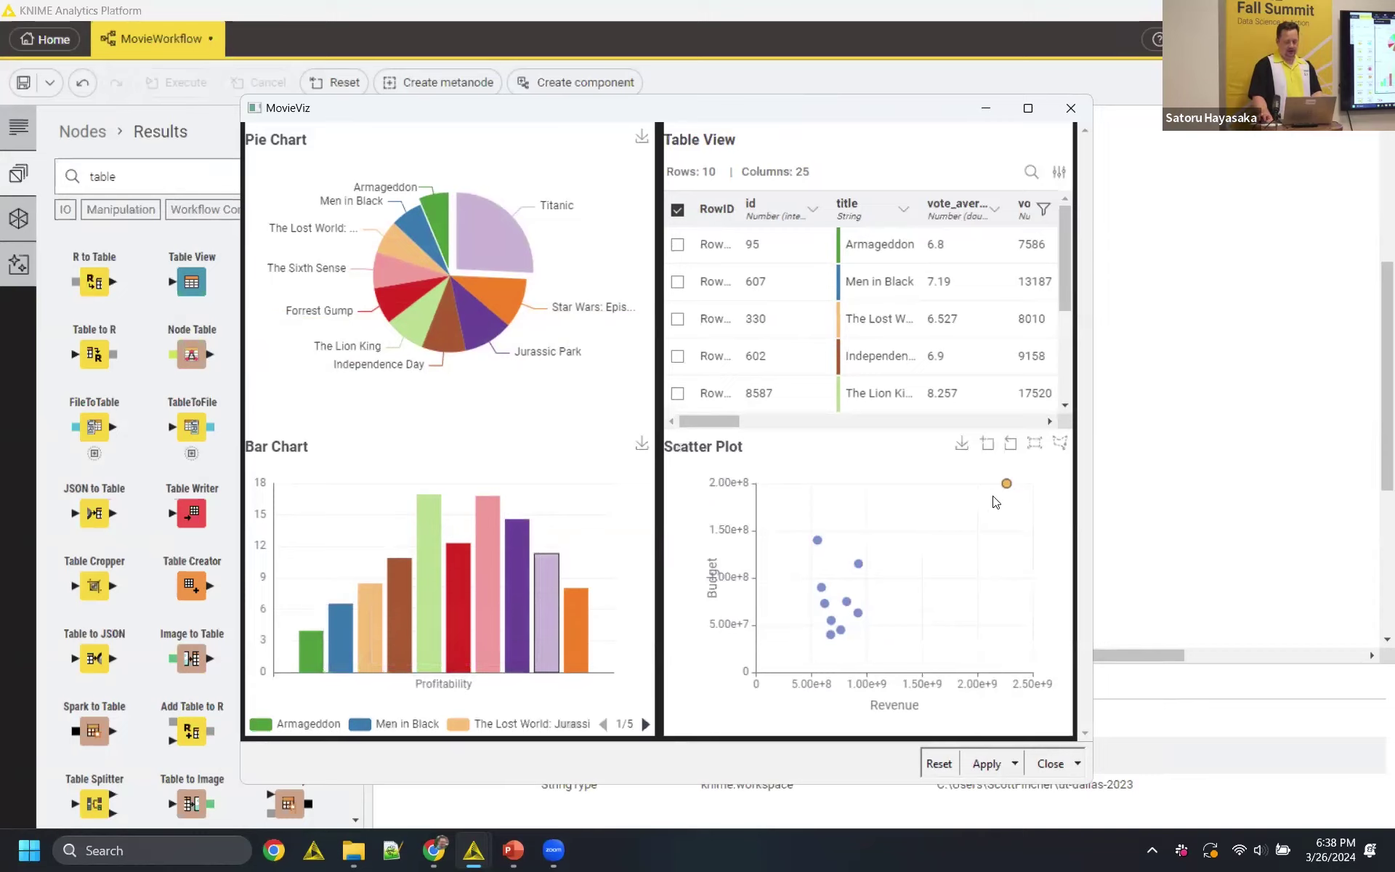
mouse_move(1006, 486)
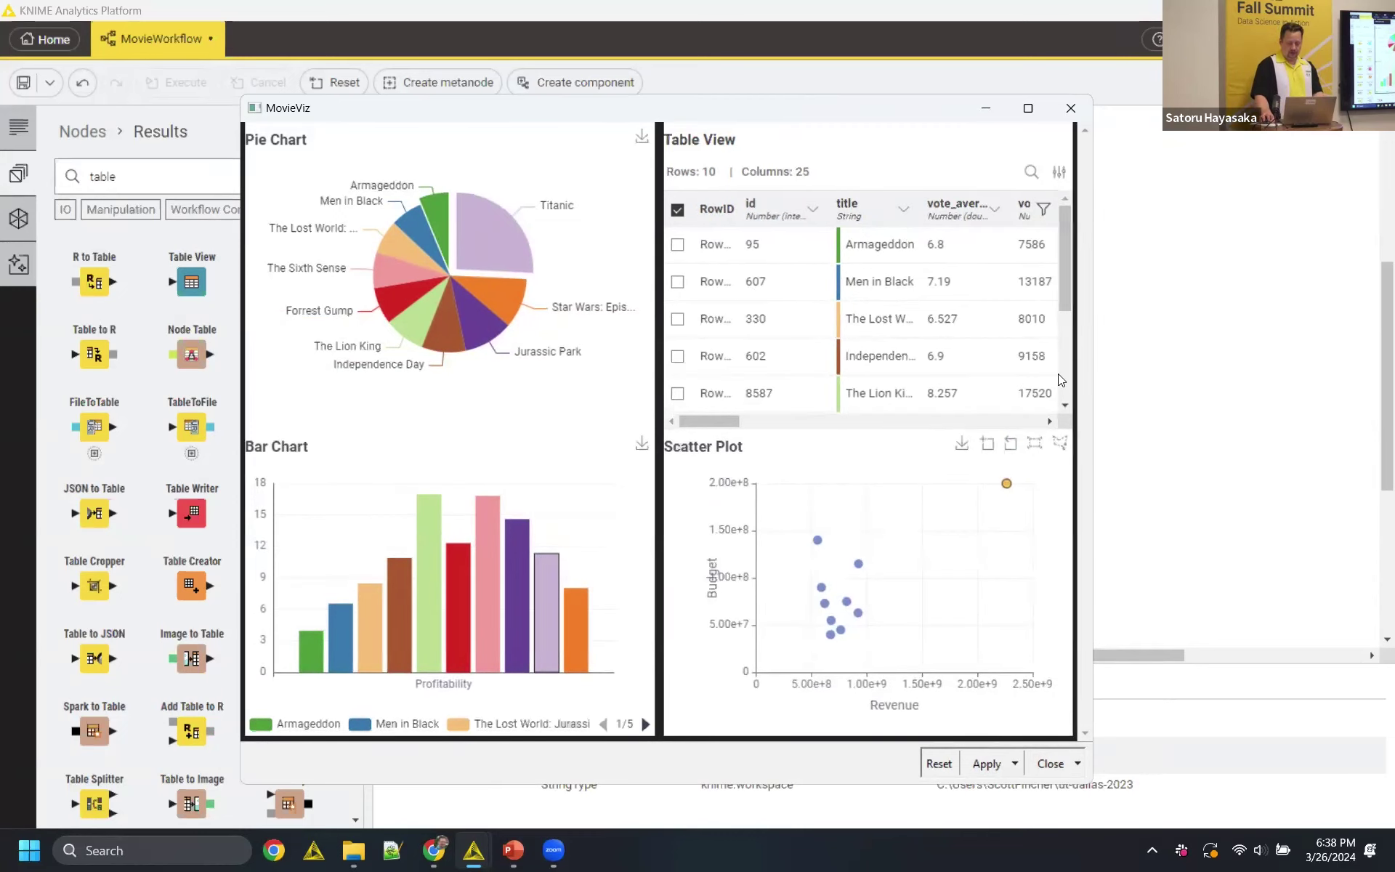
scroll(1058, 374, down, 3)
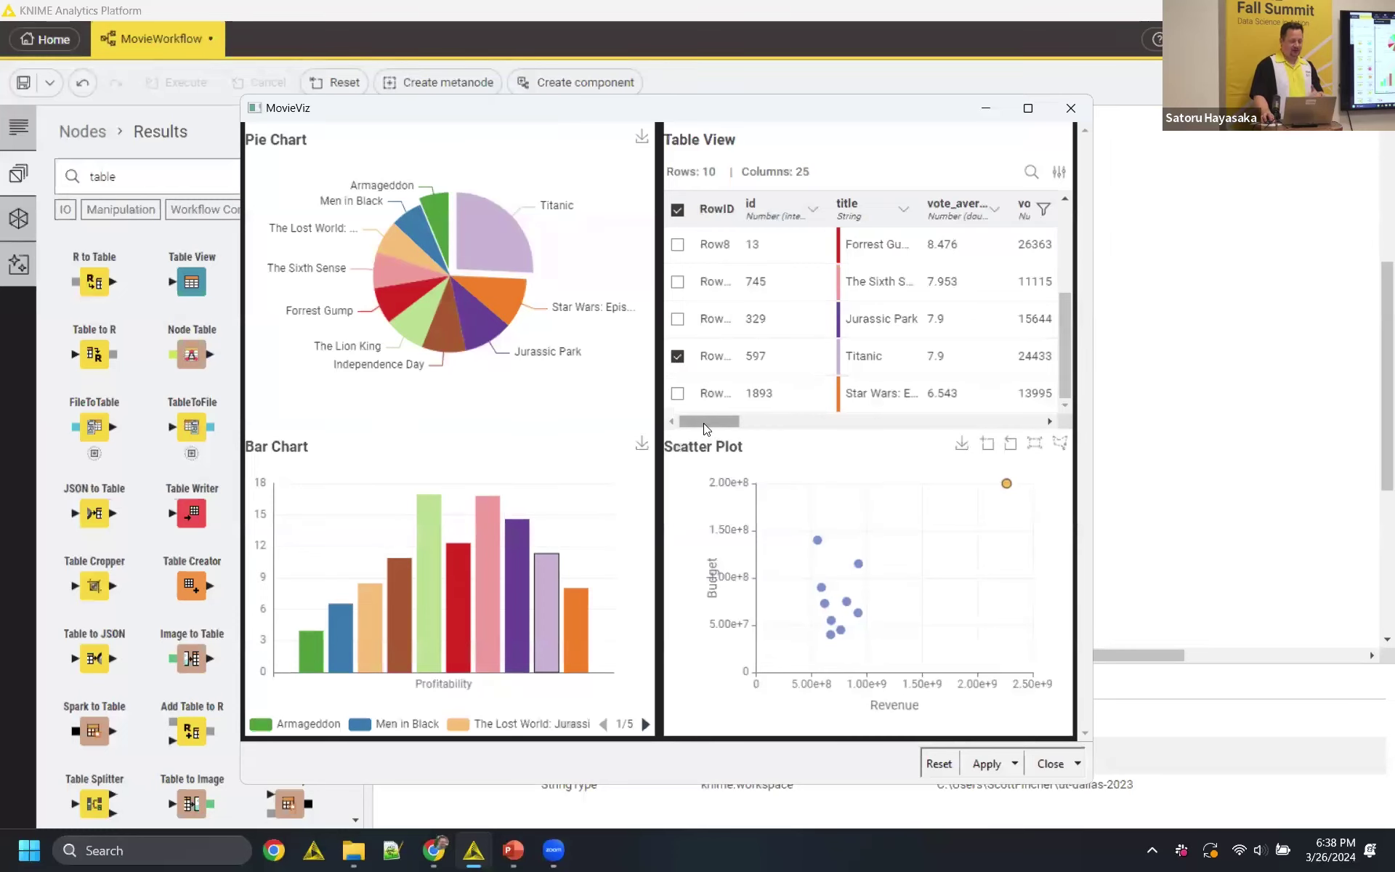
drag(704, 424, 770, 438)
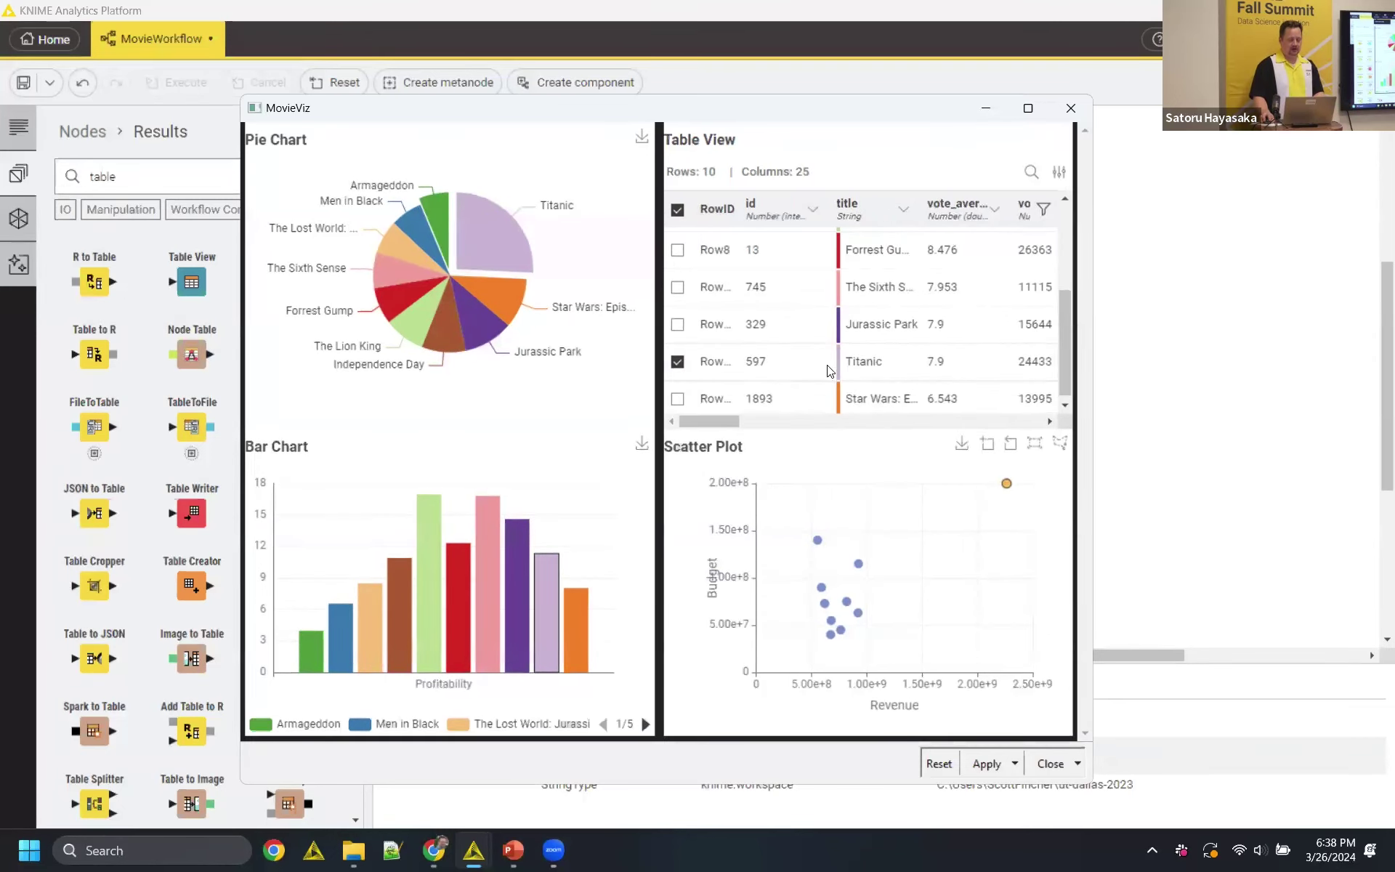
- Select the Star Wars, Jurassic Park and Independence Day pie slices one after another to check the linked highlighting, and close the dashboard view
mouse_move(465, 234)
click(485, 319)
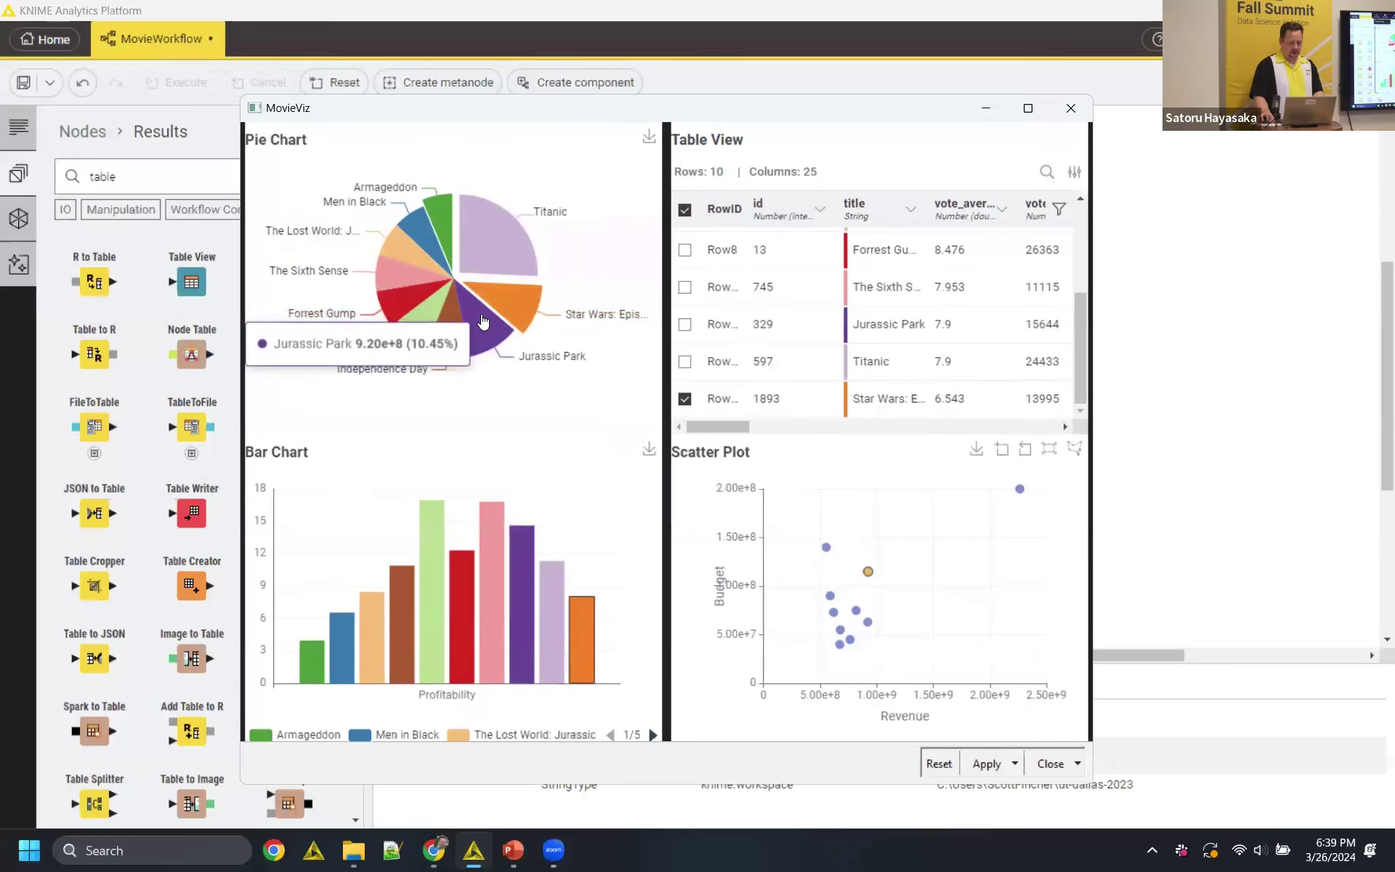
click(449, 337)
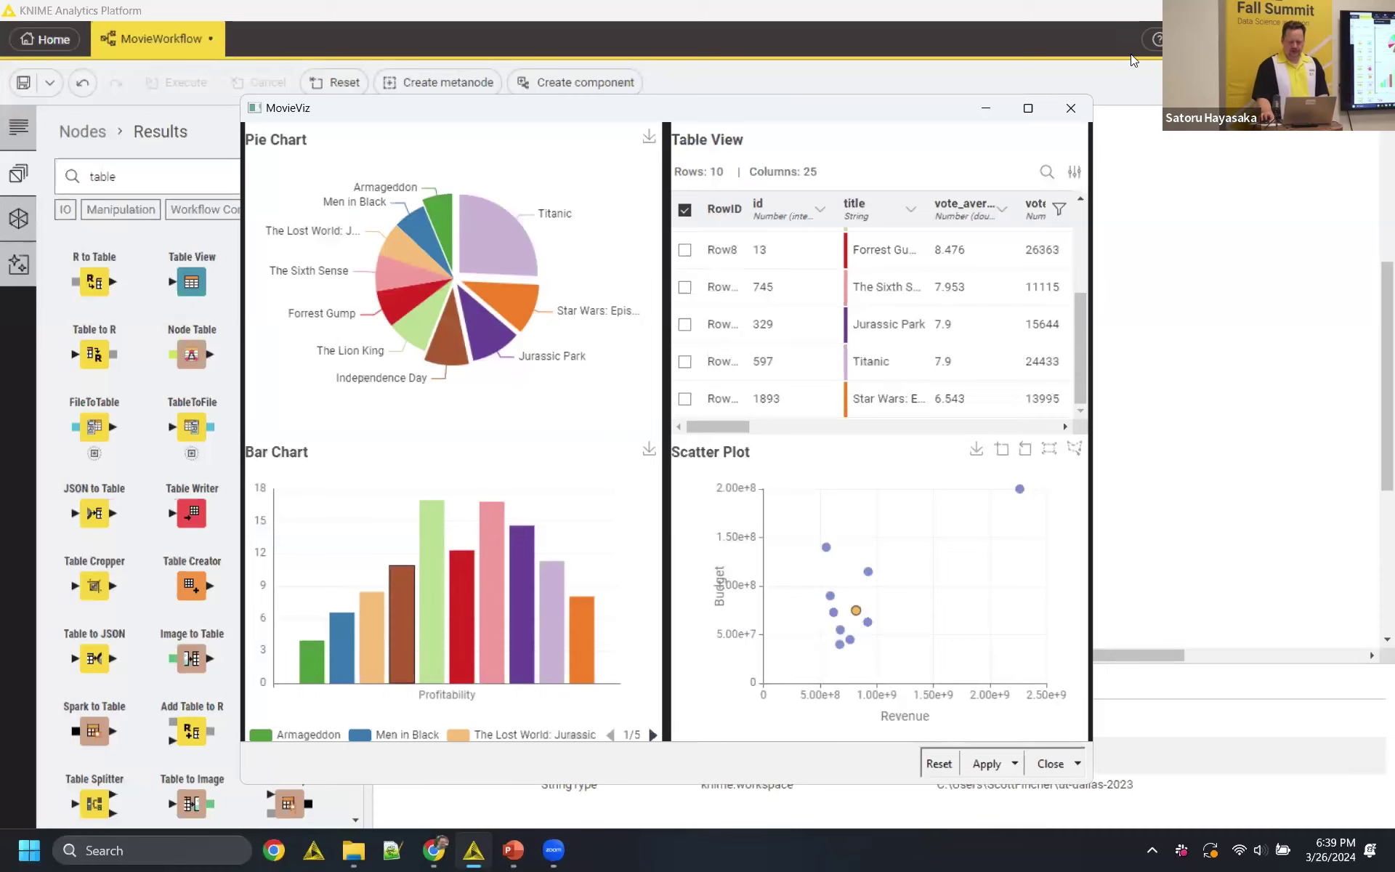
click(1068, 109)
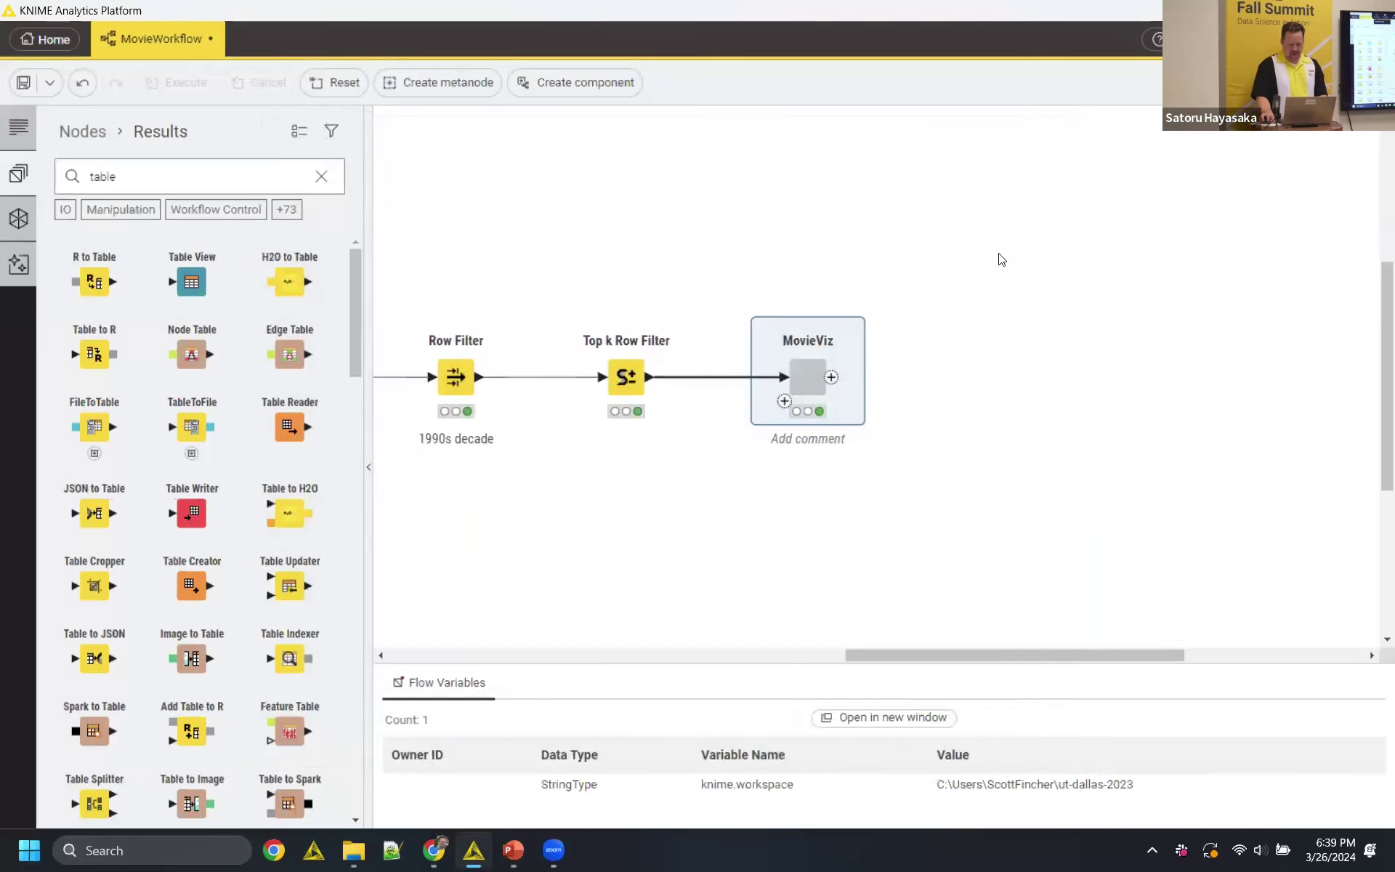
- Add a workflow annotation and size it to enclose the two Row Filter nodes and the Top k Row Filter node
drag(917, 652, 795, 654)
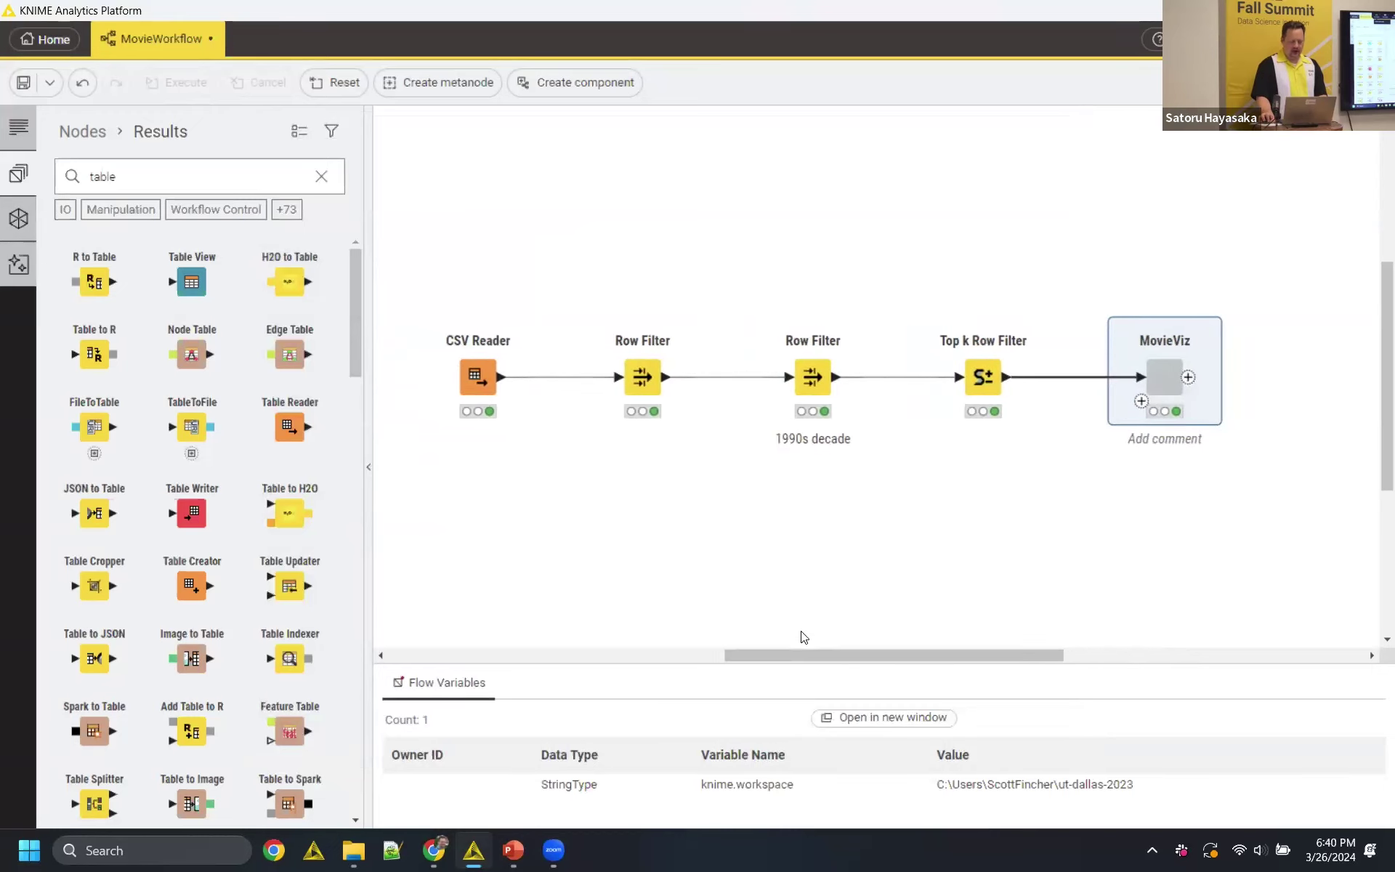
right_click(560, 265)
click(606, 335)
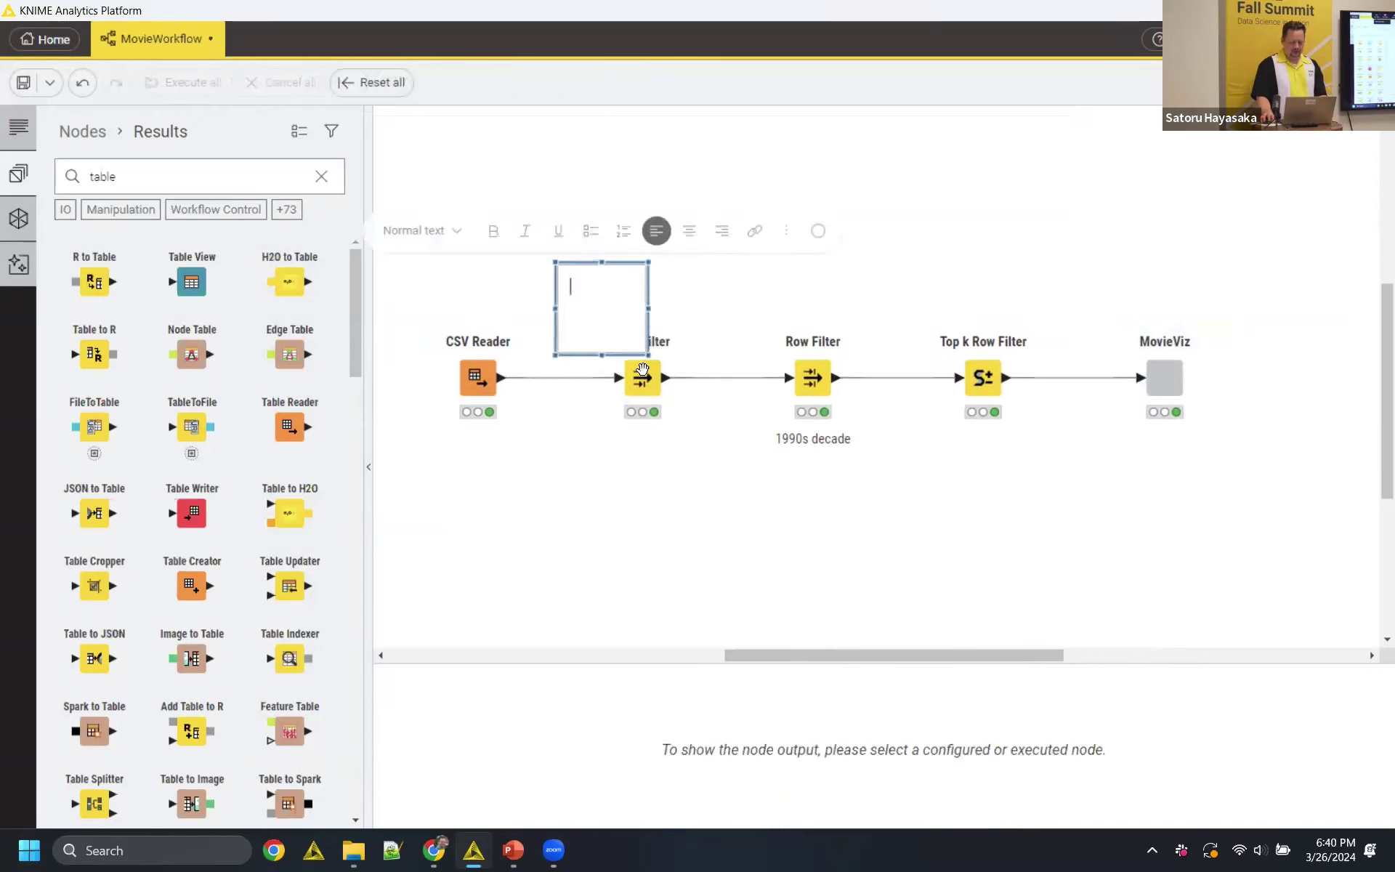
mouse_move(648, 354)
mouse_down()
mouse_move(887, 407)
mouse_move(1097, 502)
mouse_move(1075, 507)
mouse_up()
- Enter "These are my processing nodes" as the annotation's text and finish editing it
click(606, 292)
text(These)
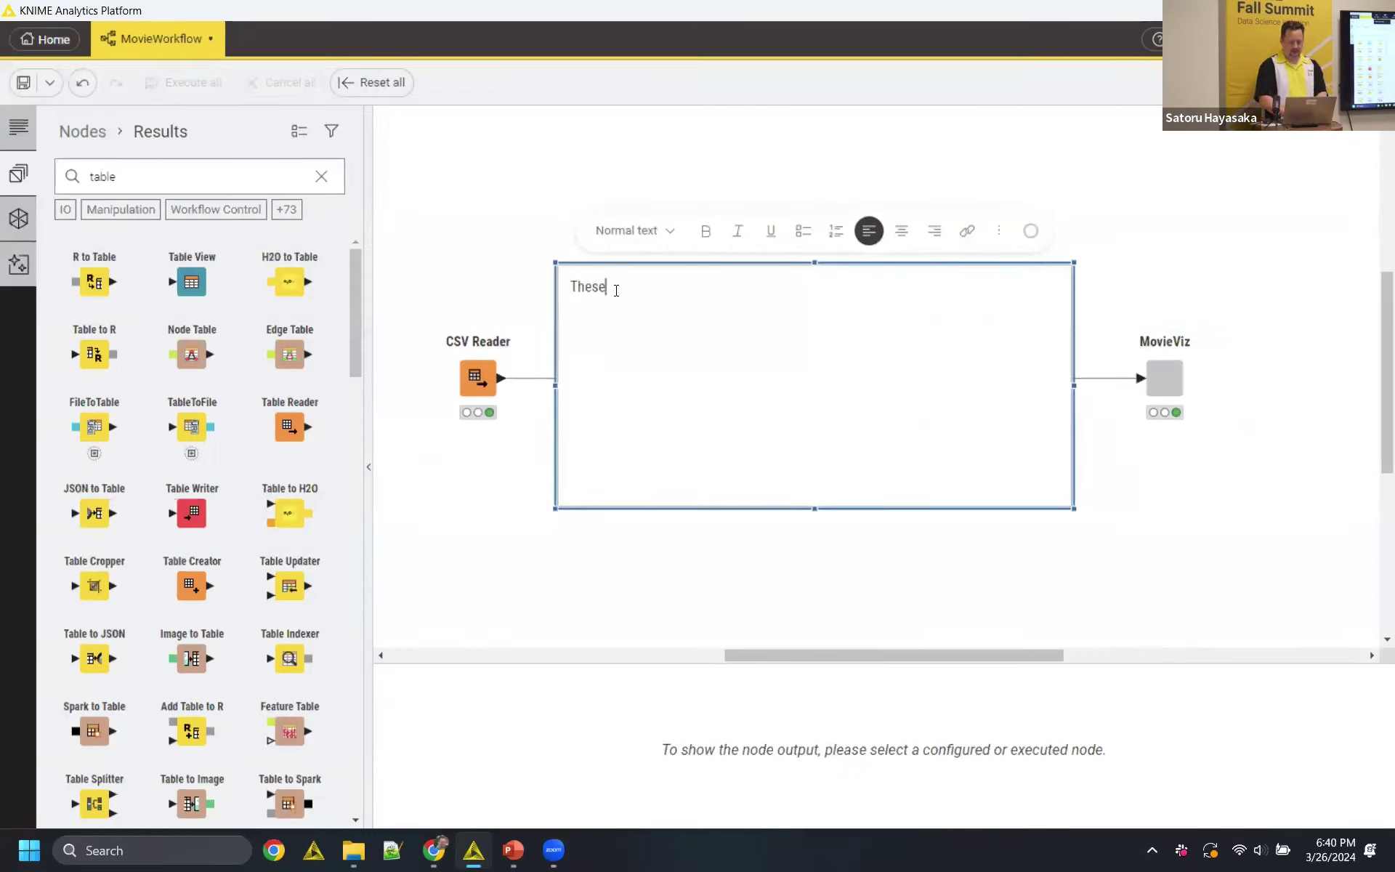
text( are my processing nodes)
key(Return)
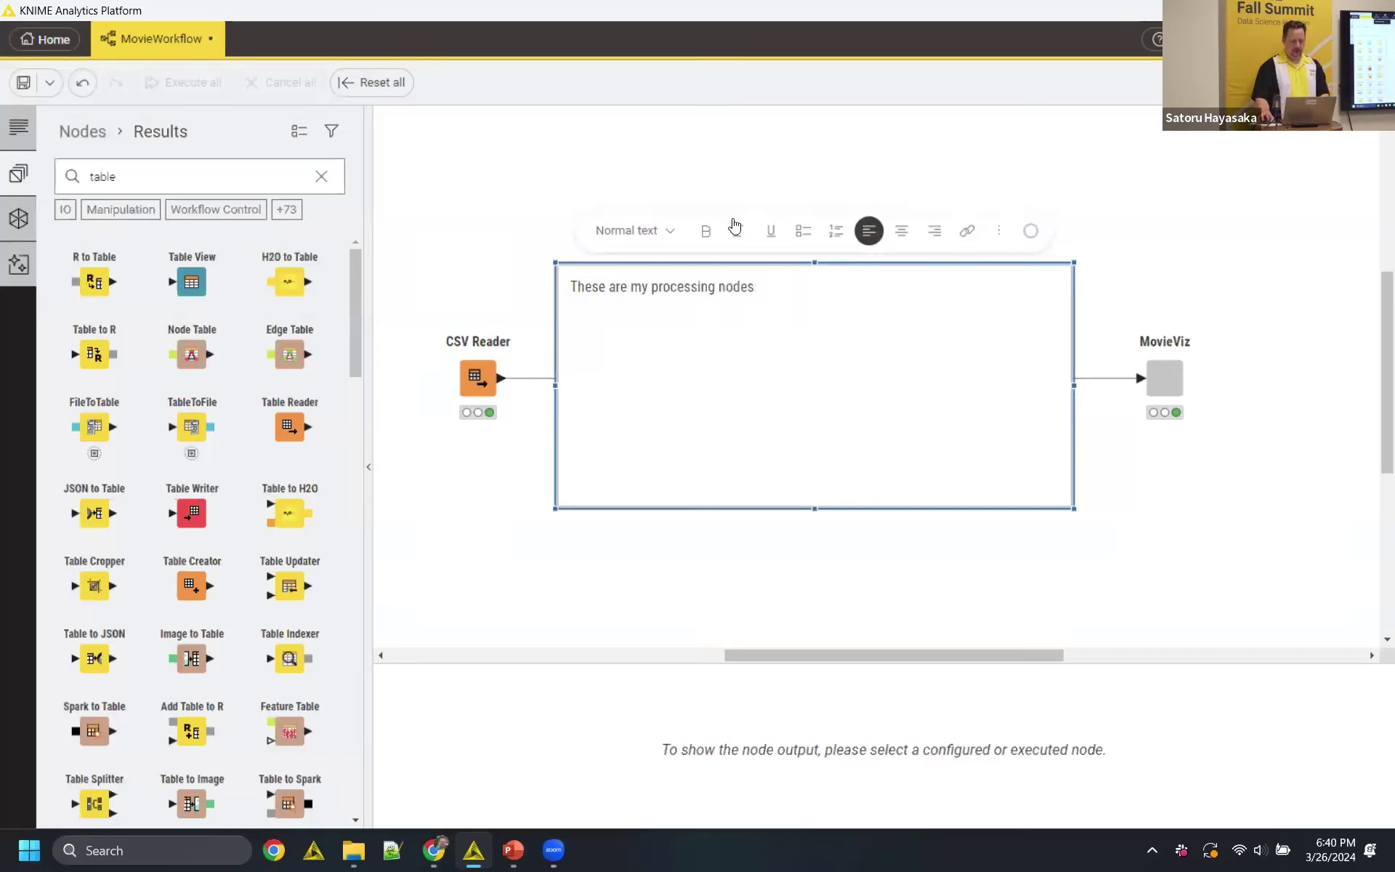
click(671, 179)
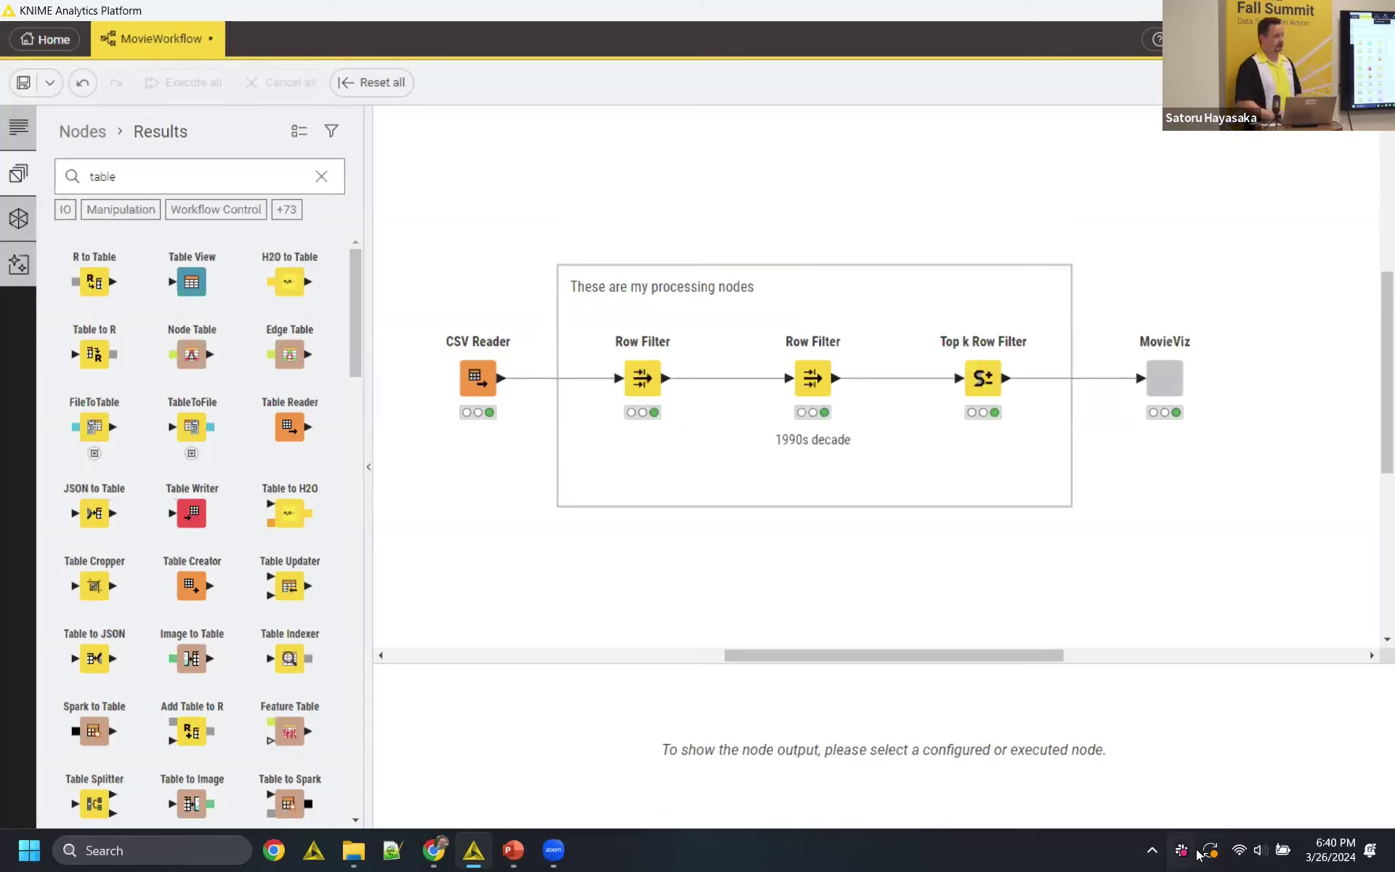